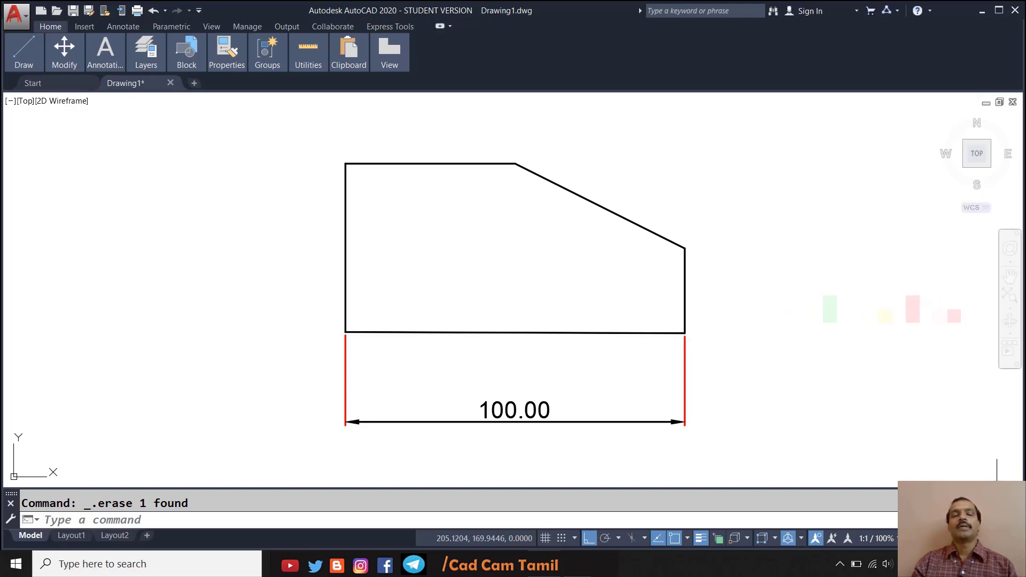
# - Zoom to extents so the whole shape and its 100.00 dimension are visible
pyautogui.press('Escape')
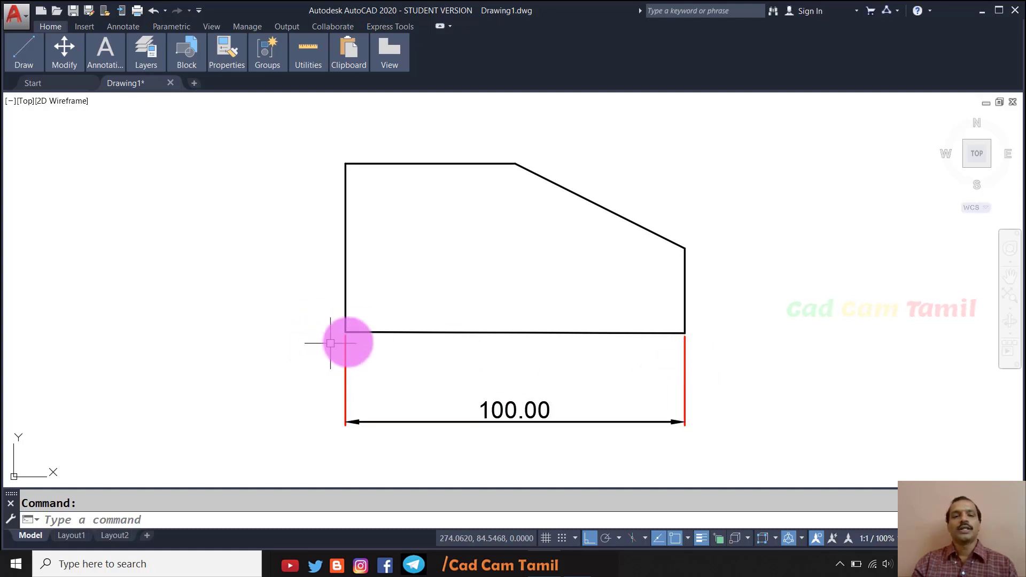
pyautogui.click(397, 334)
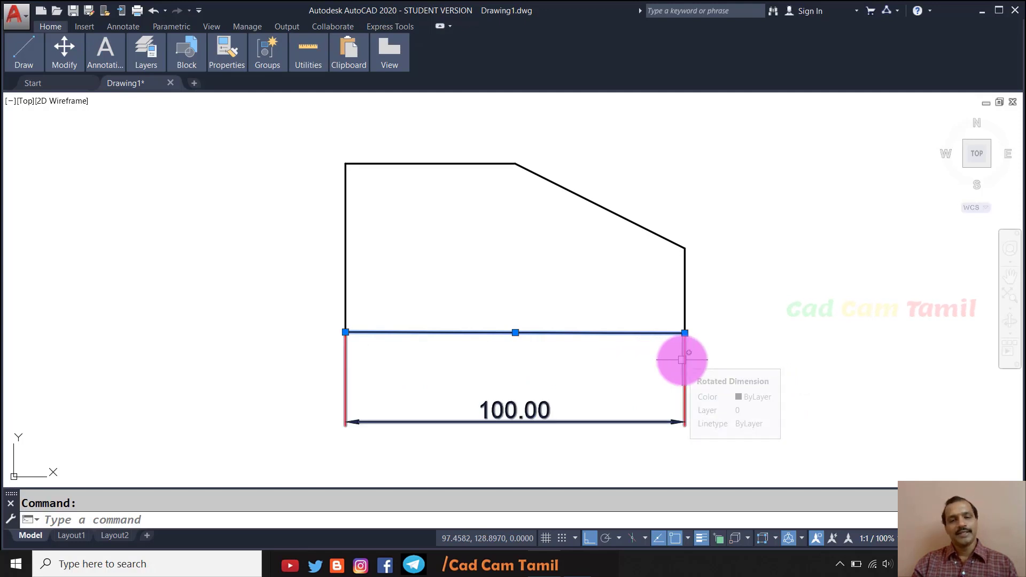
pyautogui.press('Escape')
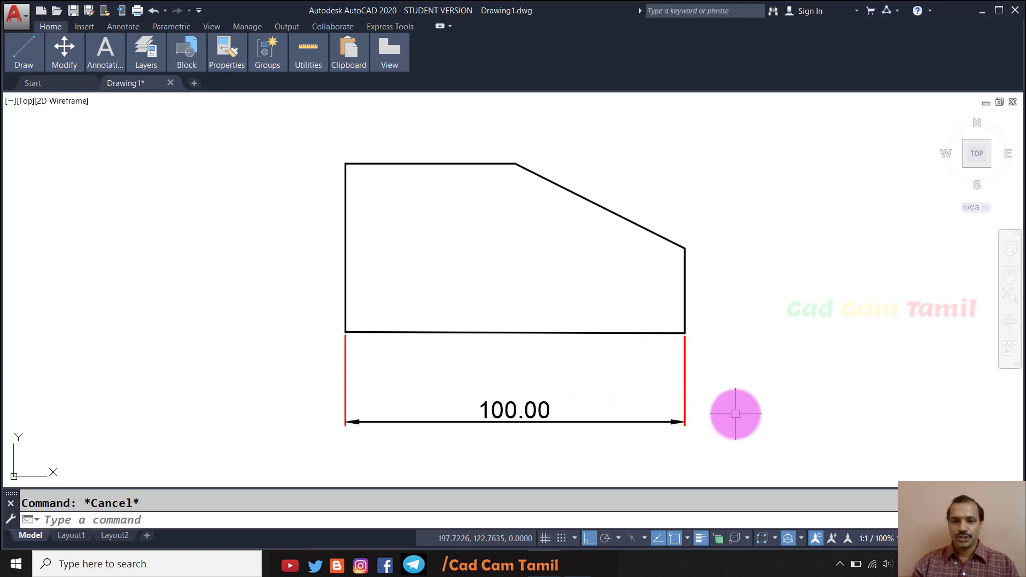
pyautogui.scroll(2, 342, 428)
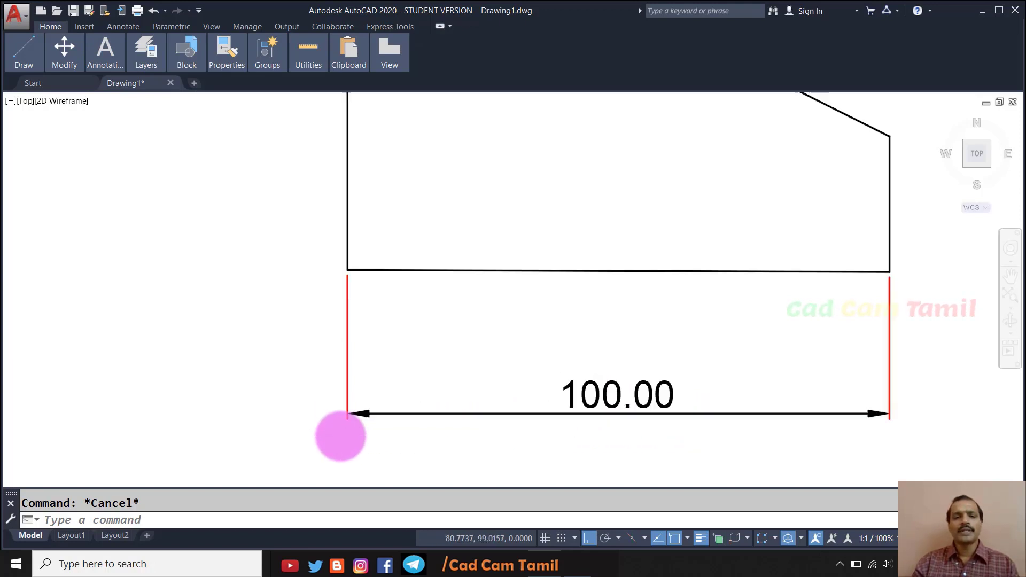
pyautogui.scroll(6, 344, 430)
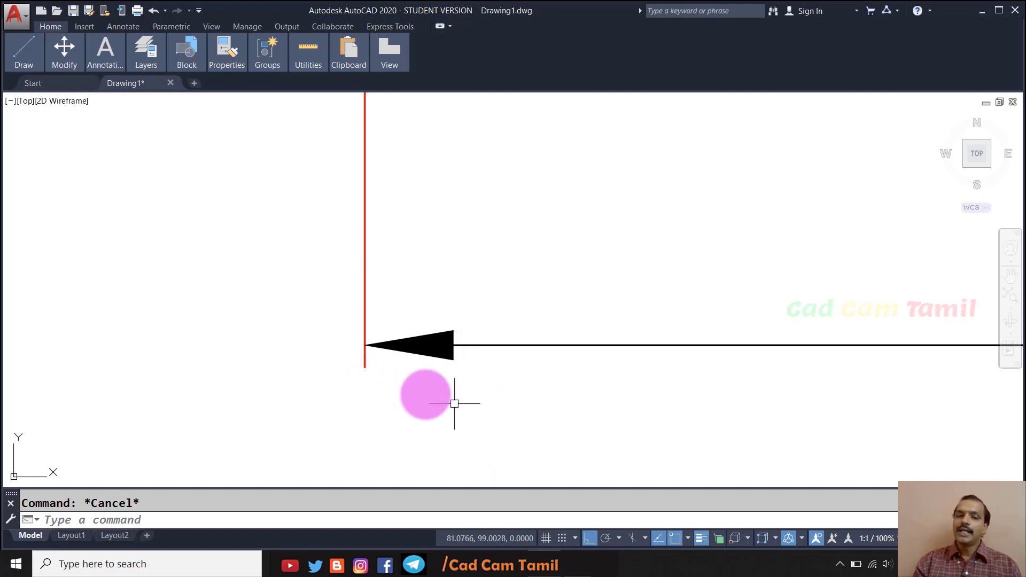
pyautogui.scroll(-5, 347, 377)
pyautogui.scroll(-2, 340, 377)
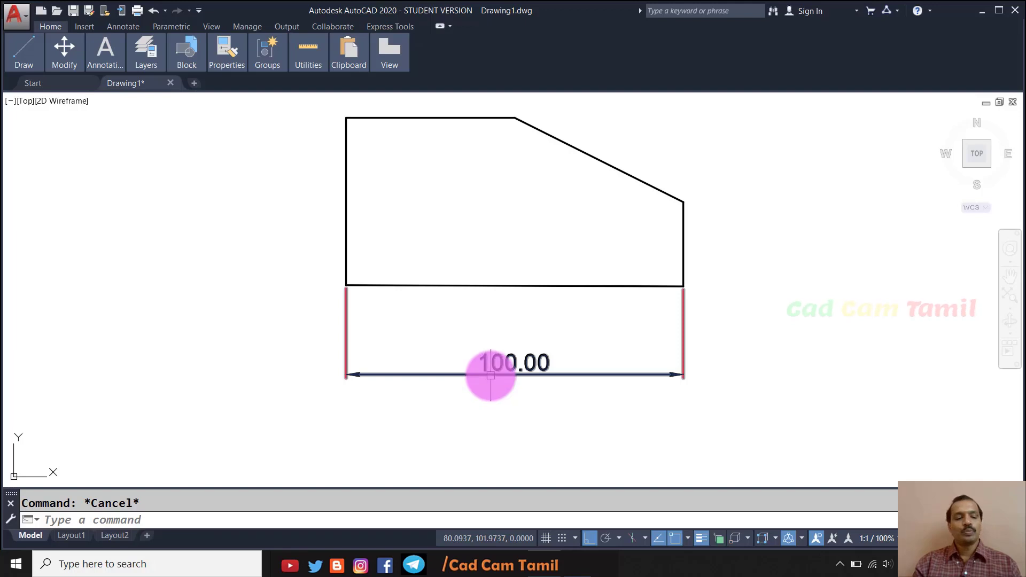
pyautogui.write('z')
pyautogui.press('Return')
pyautogui.write('e')
pyautogui.press('Return')
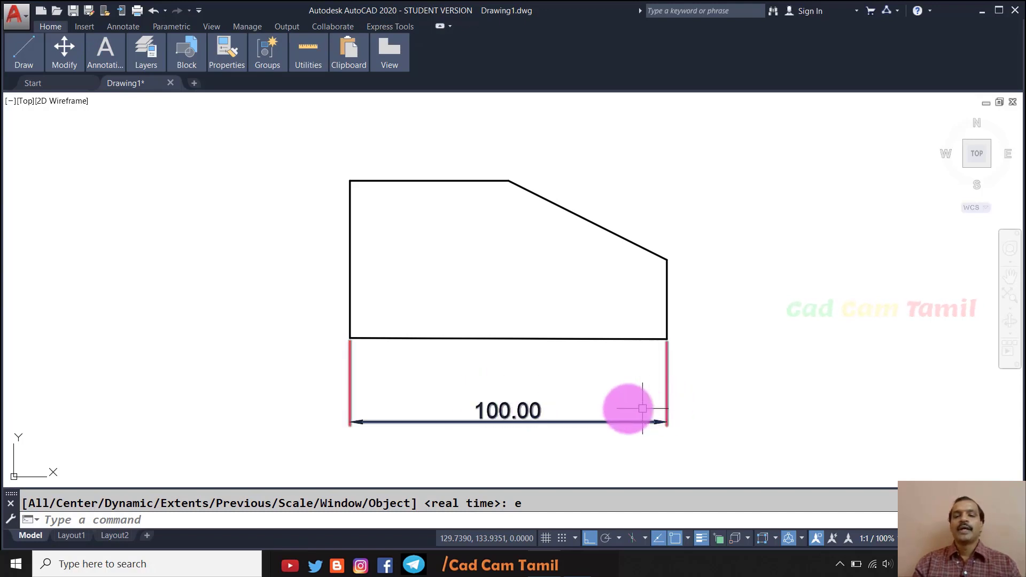
# - Delete the 100.00 dimension, redraw it between the bottom corners, then undo it
pyautogui.click(682, 427)
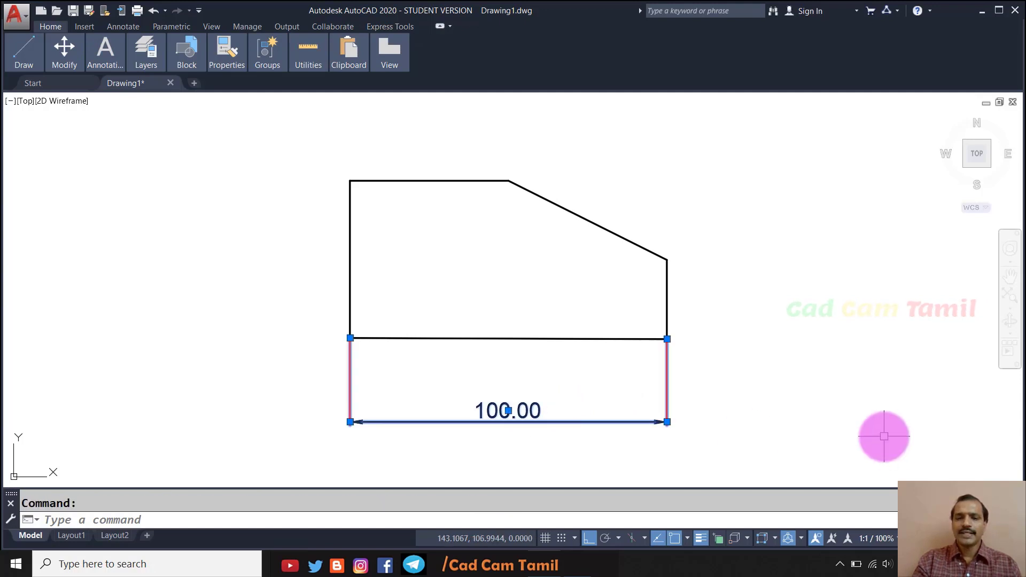
pyautogui.press('Delete')
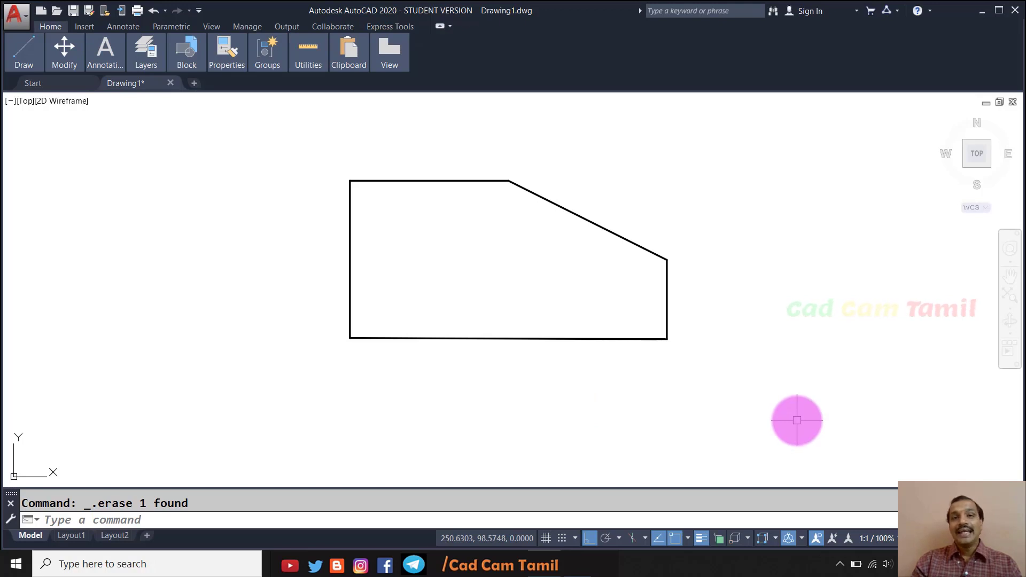
pyautogui.write('di')
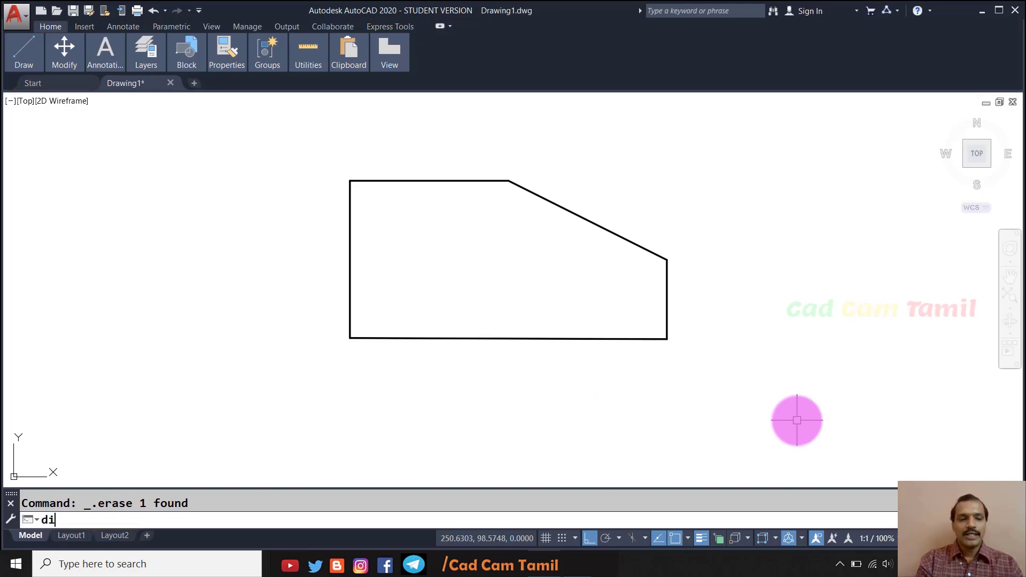
pyautogui.write('linea')
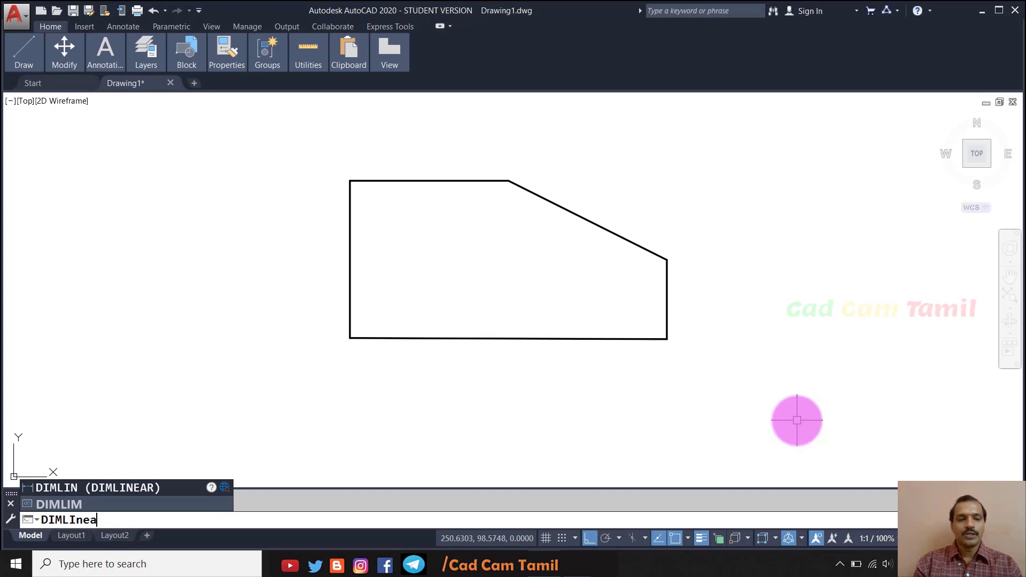
pyautogui.write('r')
pyautogui.press('Return')
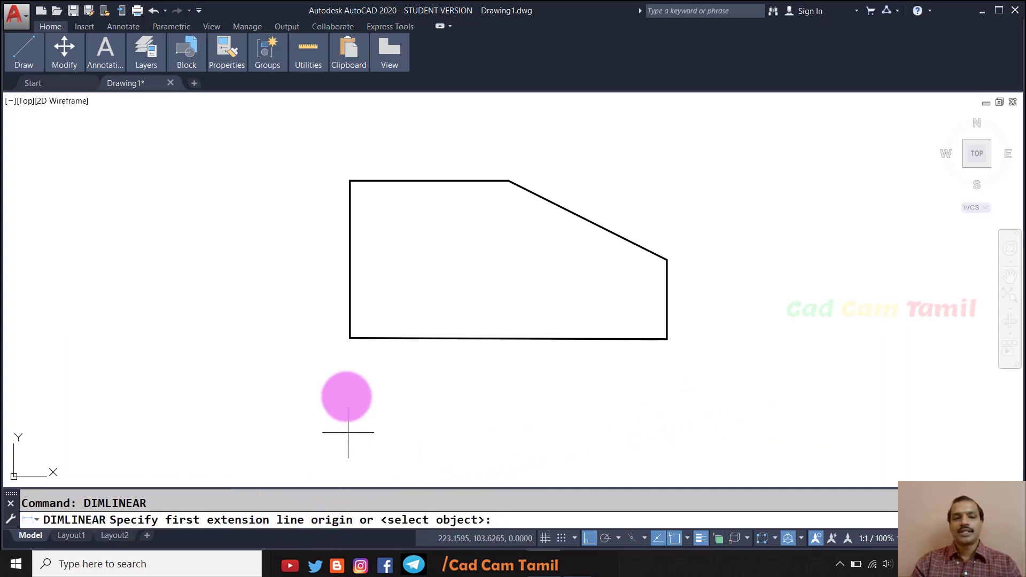
pyautogui.click(349, 338)
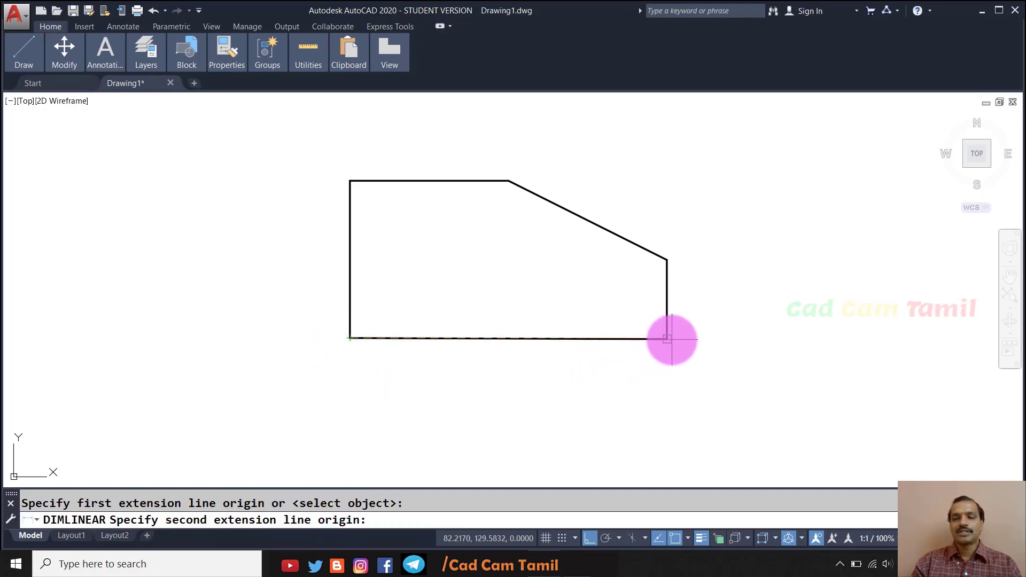
pyautogui.click(667, 338)
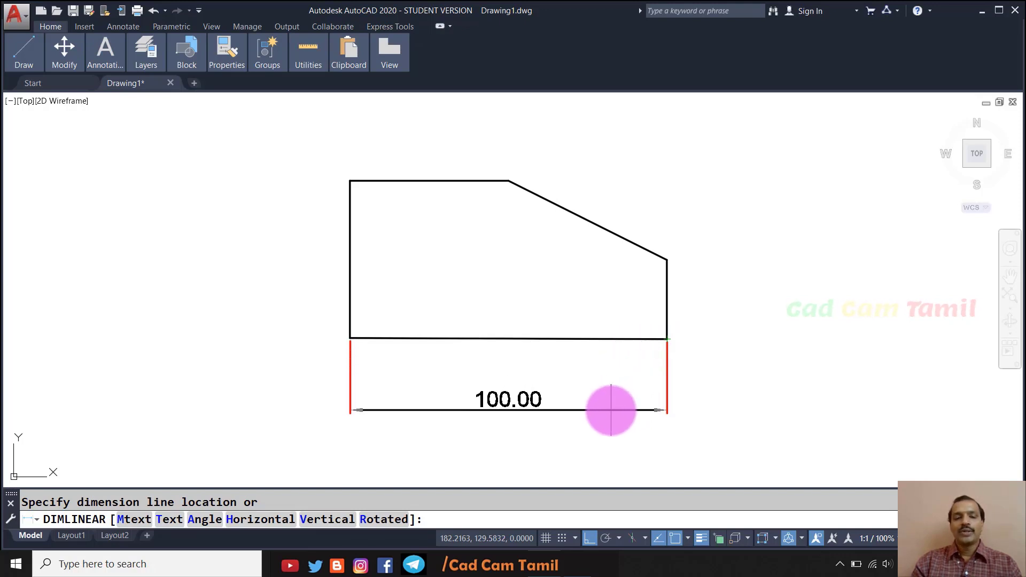
pyautogui.click(611, 410)
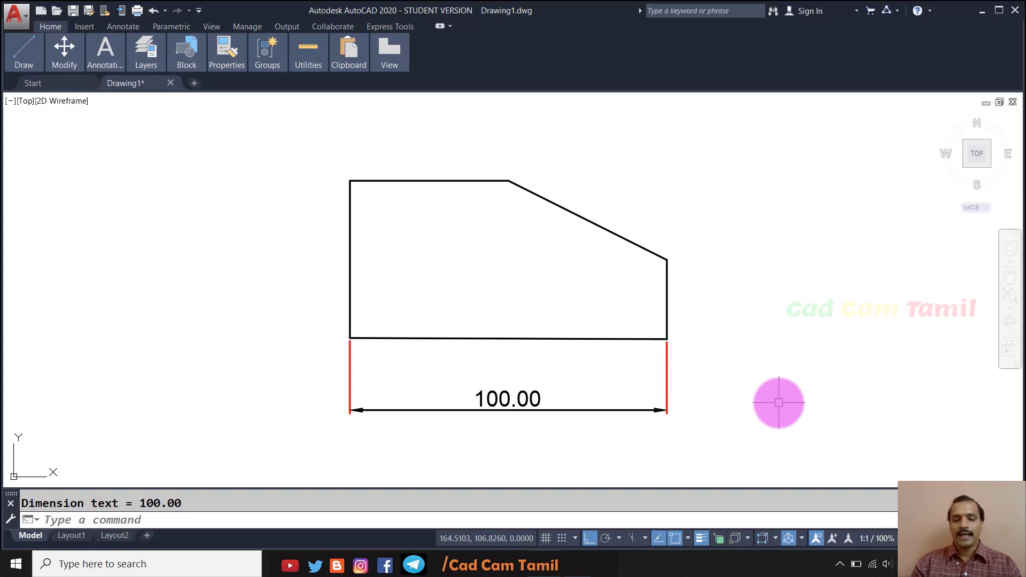
pyautogui.hotkey('ctrl', 'z')
pyautogui.write('dimli')
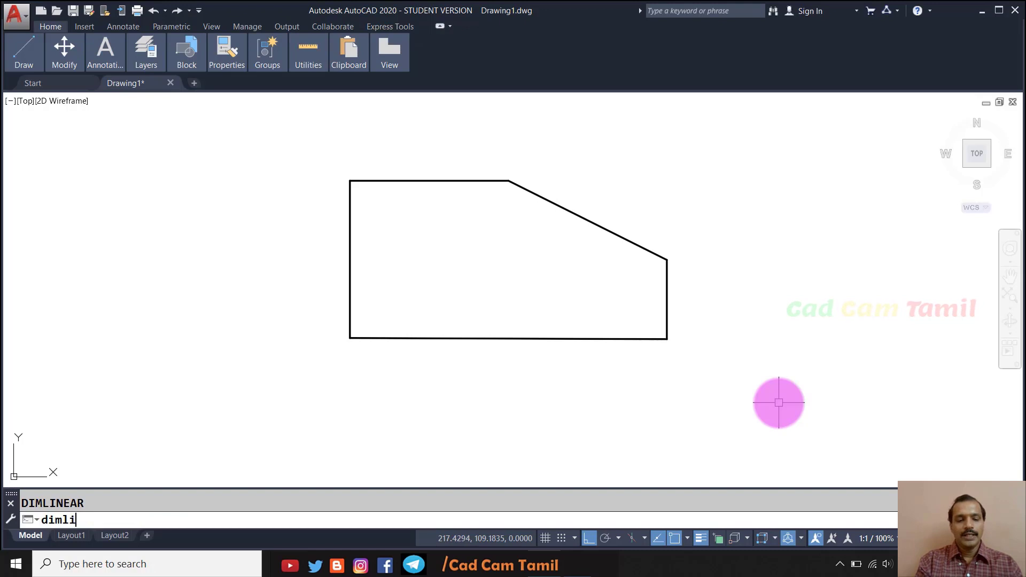
pyautogui.write('near')
pyautogui.press('Return')
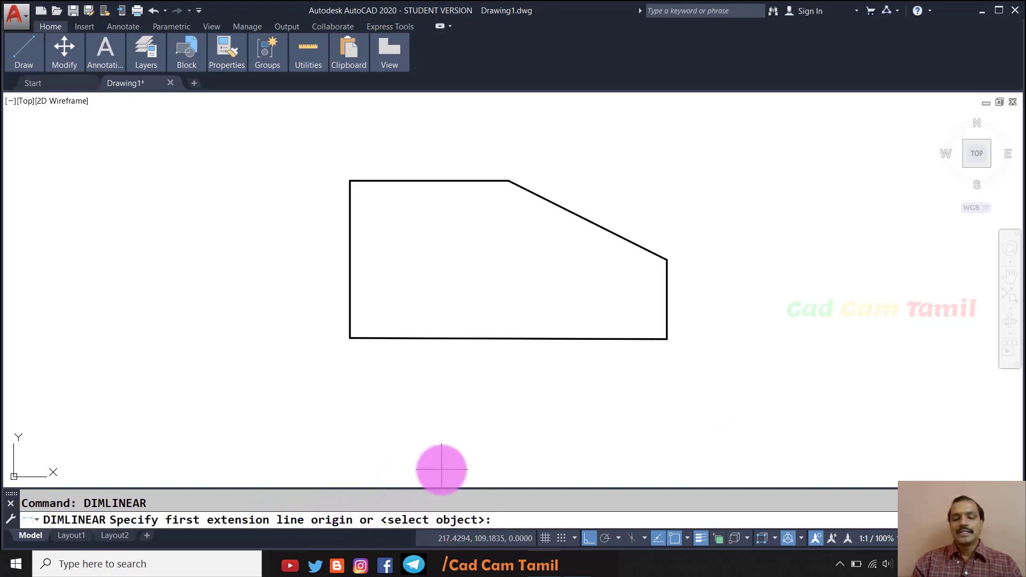
pyautogui.press('Return')
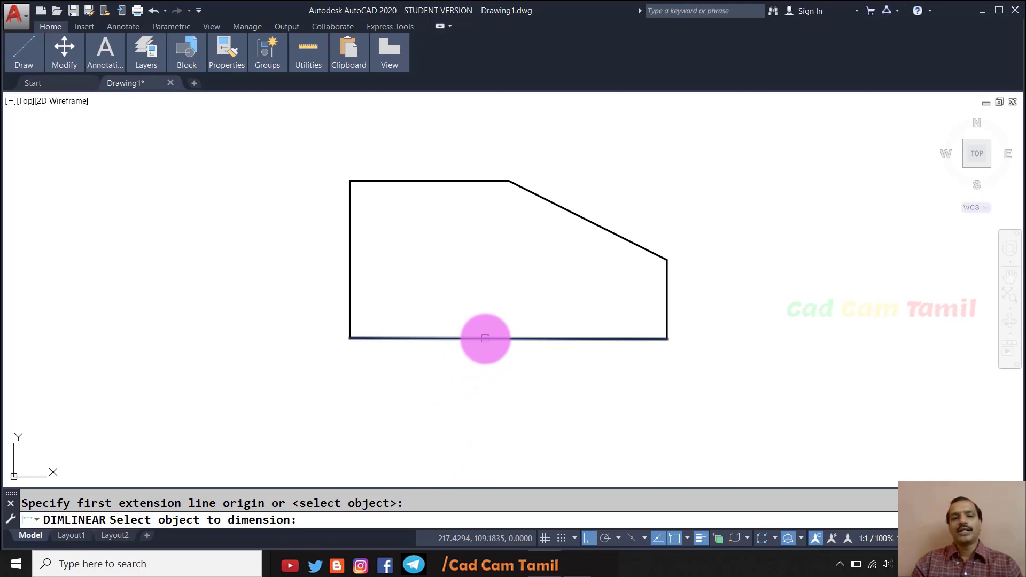
pyautogui.click(485, 338)
pyautogui.click(475, 412)
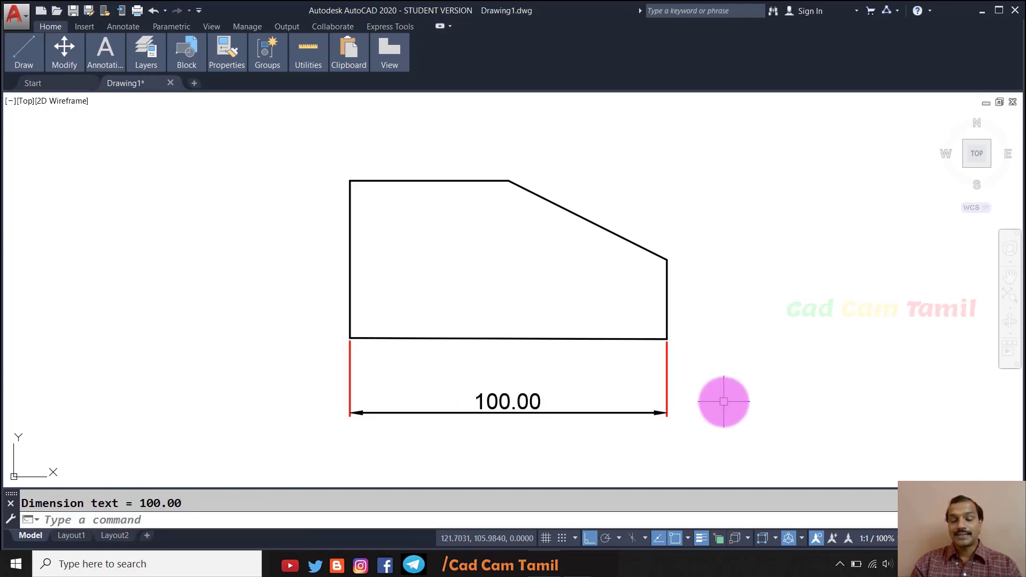
pyautogui.click(515, 401)
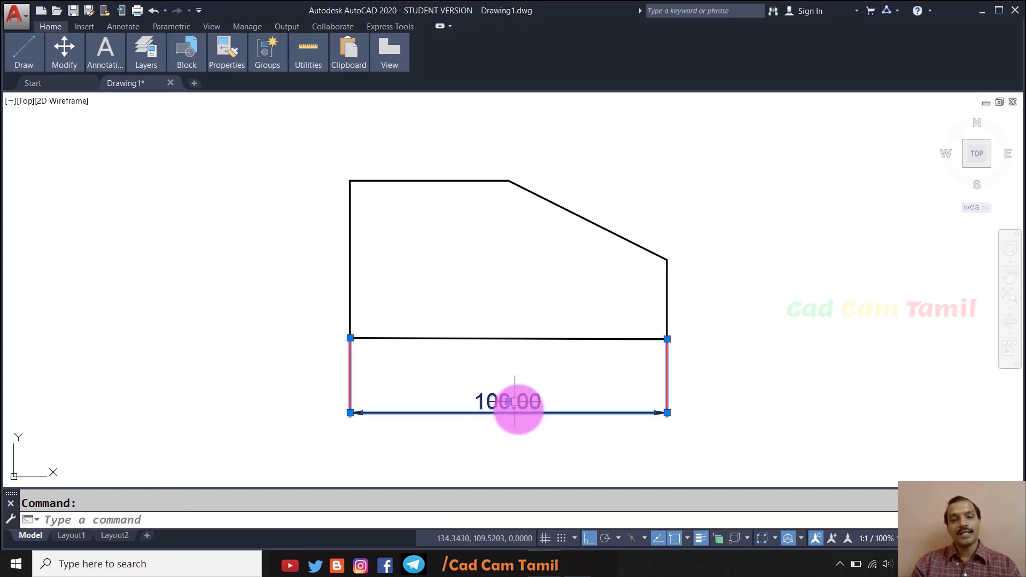
pyautogui.press('Delete')
# - Start a linear dimension on the bottom edge and choose Text to override its 100.00 value
pyautogui.write('d')
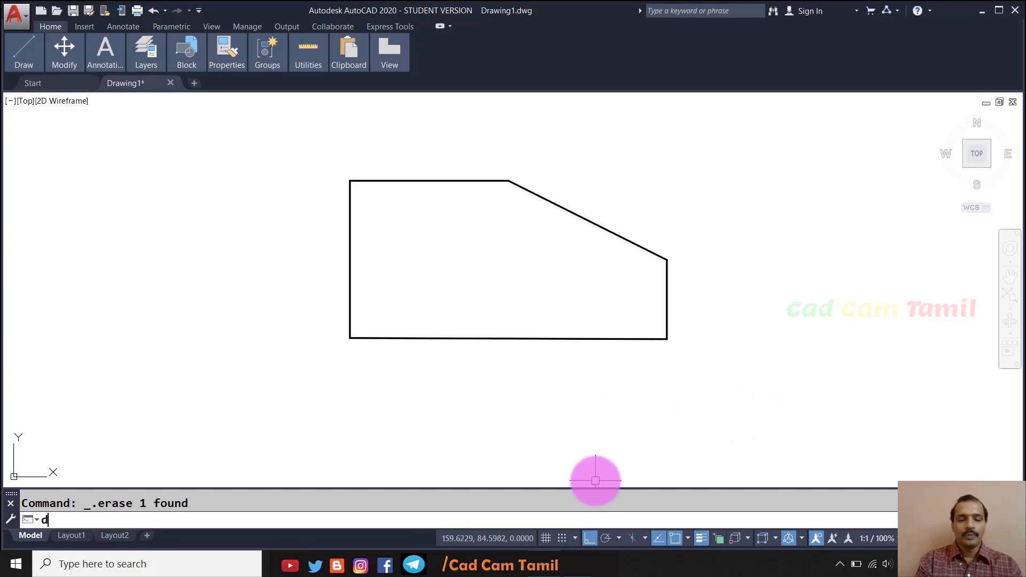
pyautogui.write('ar')
pyautogui.press('Return')
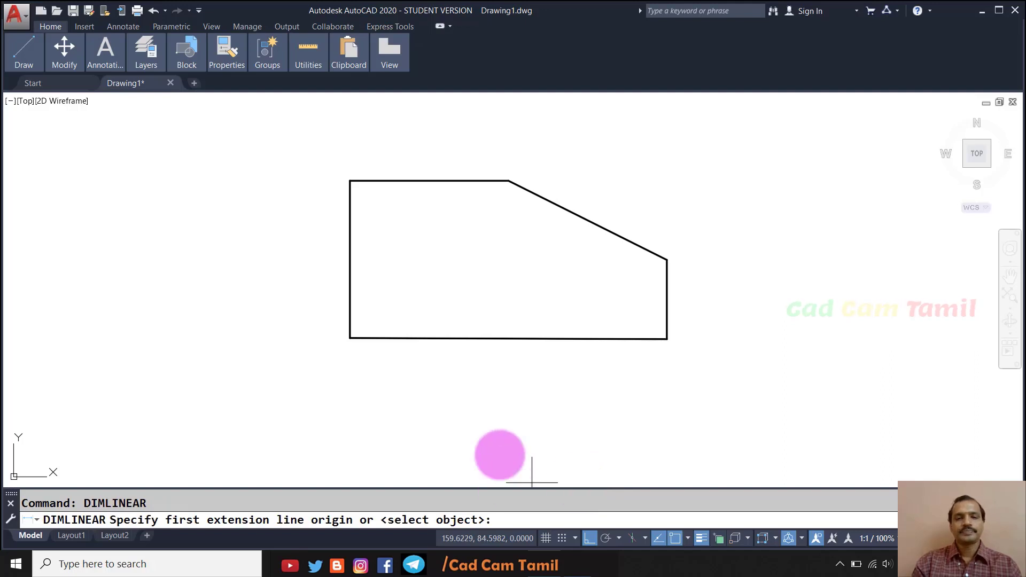
pyautogui.press('Return')
pyautogui.click(520, 338)
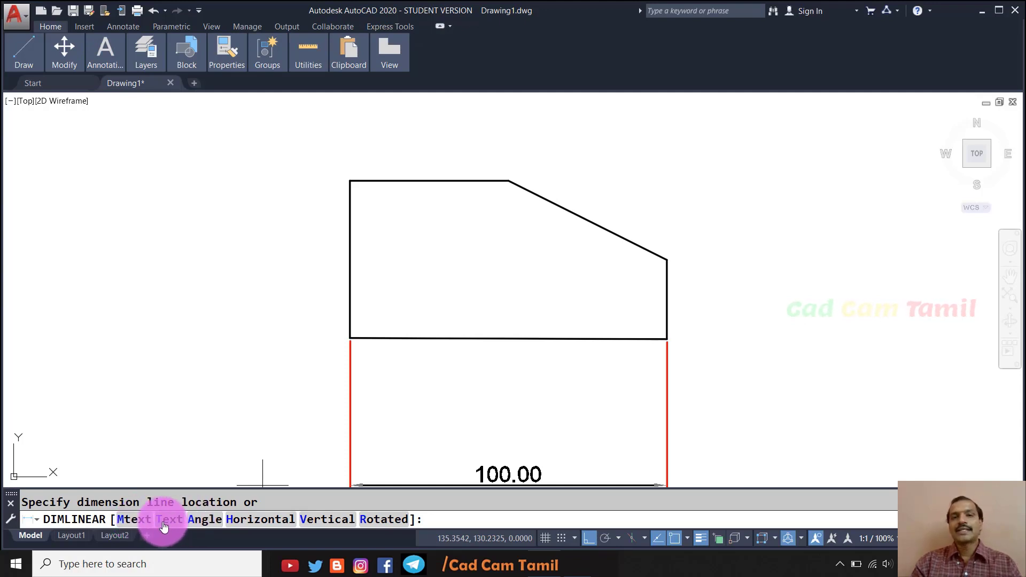
pyautogui.click(133, 519)
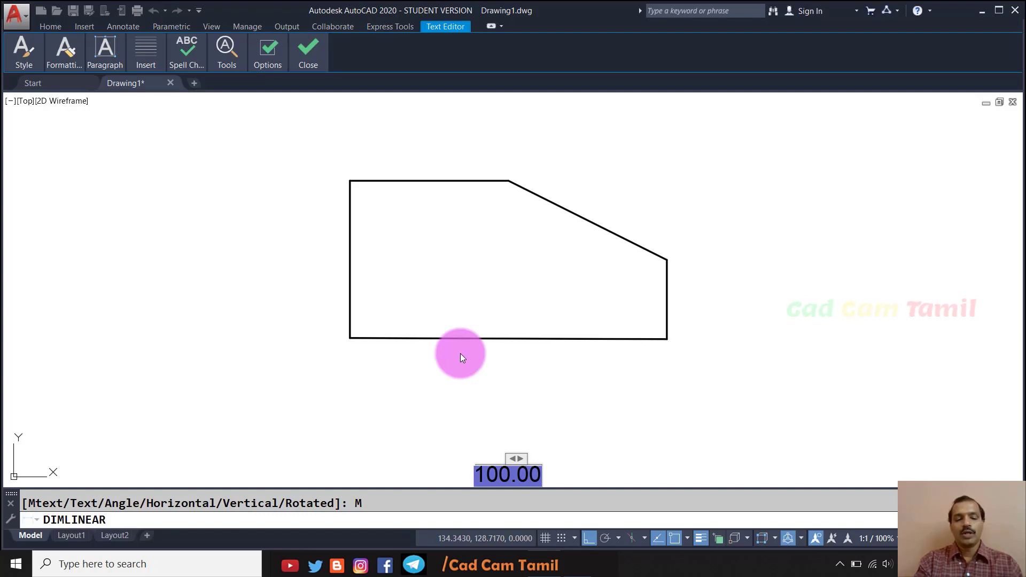
pyautogui.write('150')
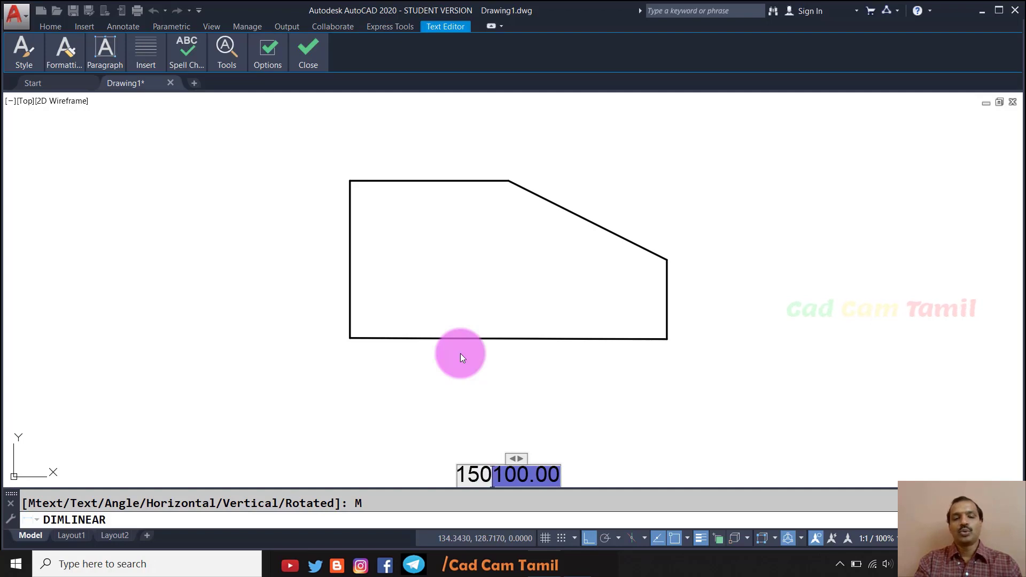
pyautogui.press('Delete')
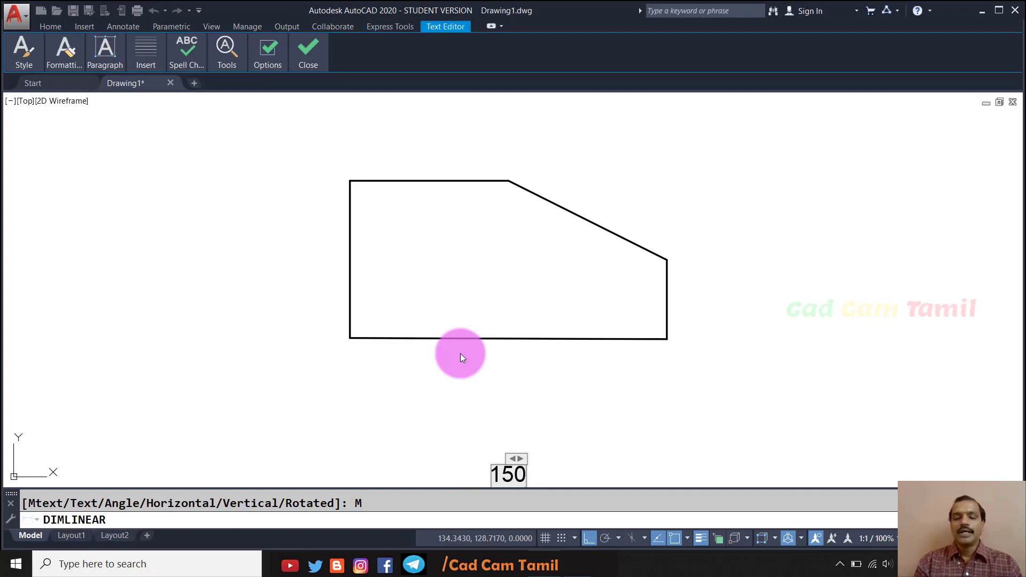
pyautogui.write('.0')
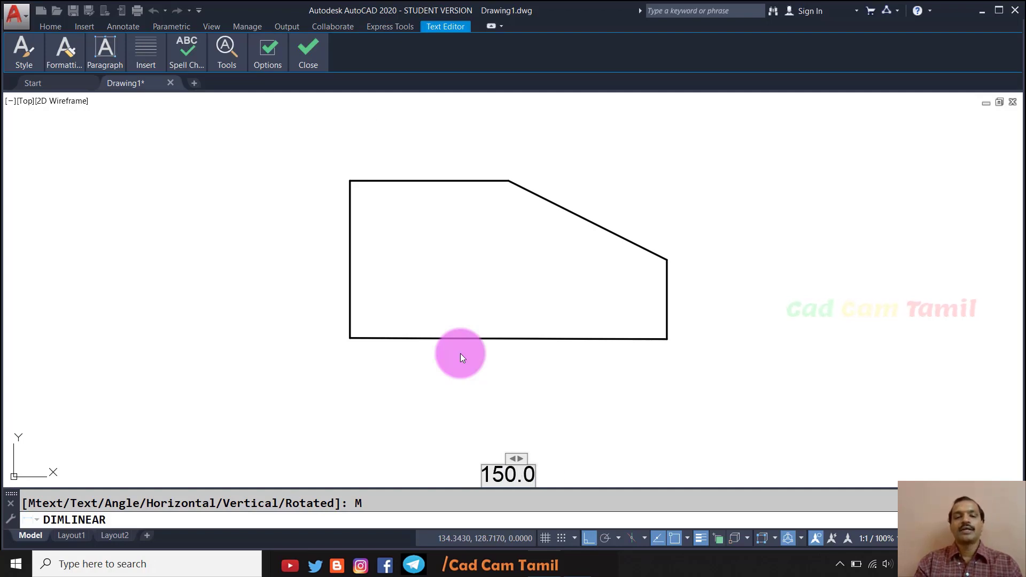
pyautogui.press('Return')
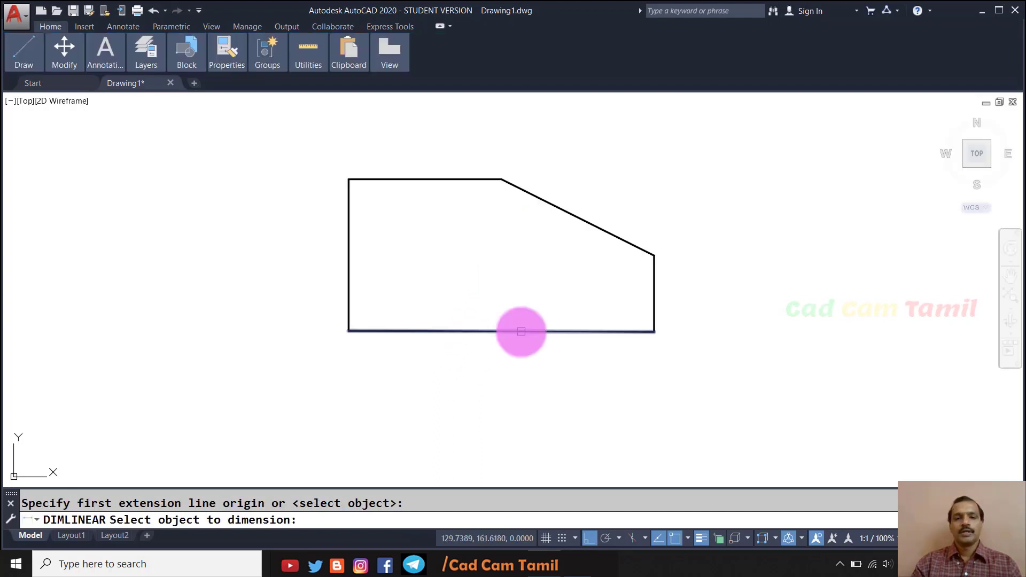
pyautogui.click(522, 331)
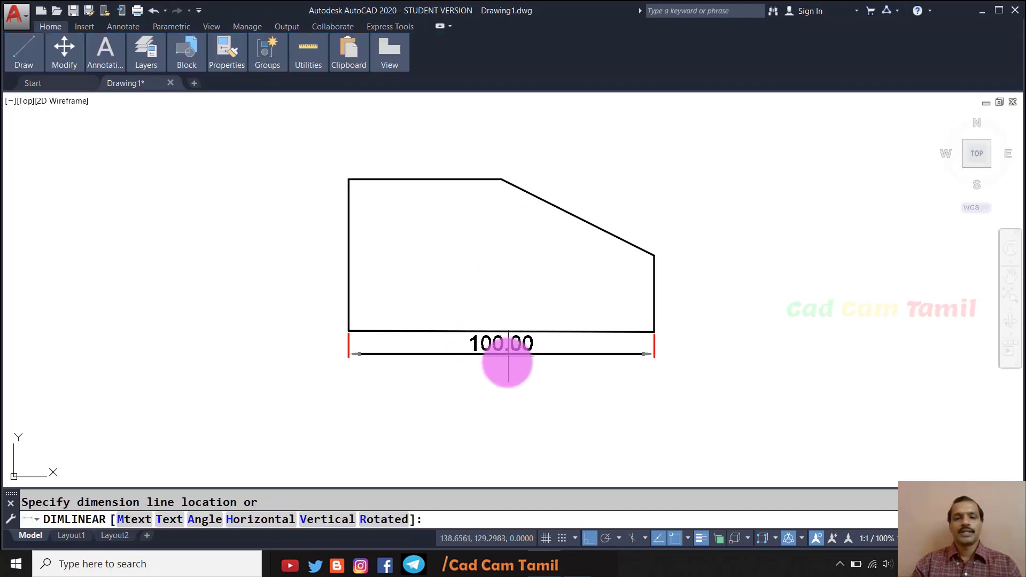
pyautogui.click(169, 519)
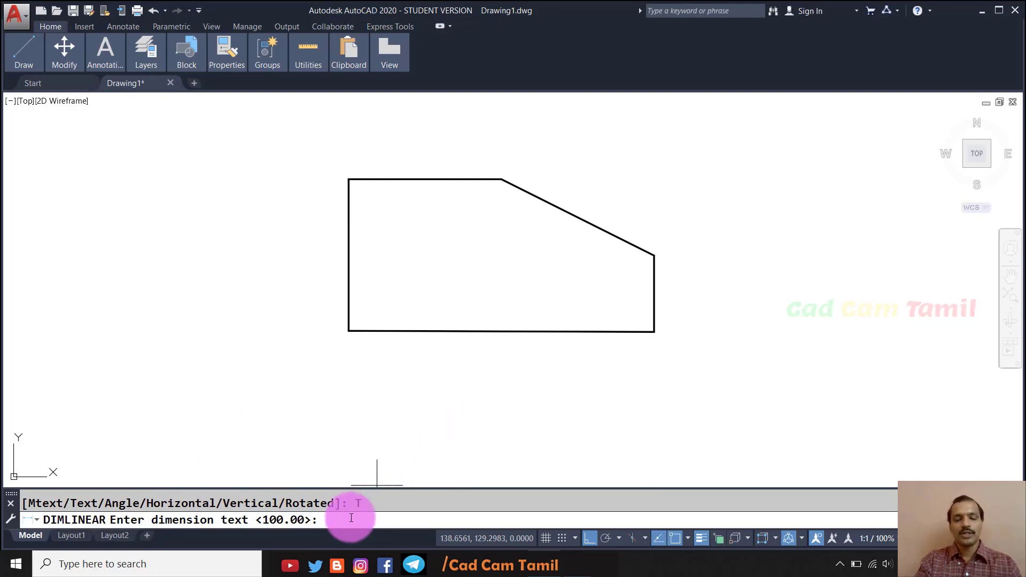
# - Label the bottom edge dimension ±50 and place it below the shape
pyautogui.write('%%P1')
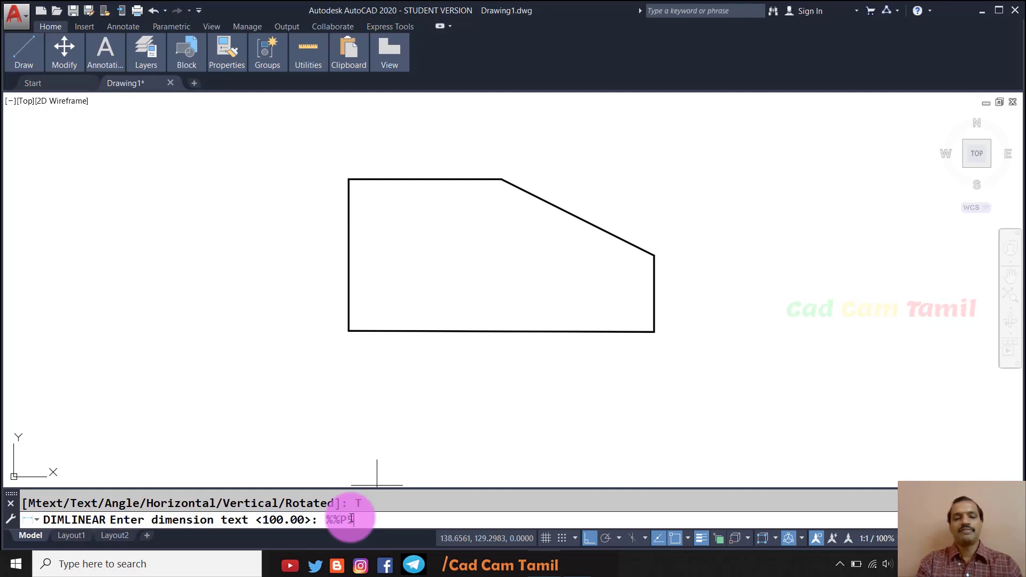
pyautogui.write('50')
pyautogui.press('Return')
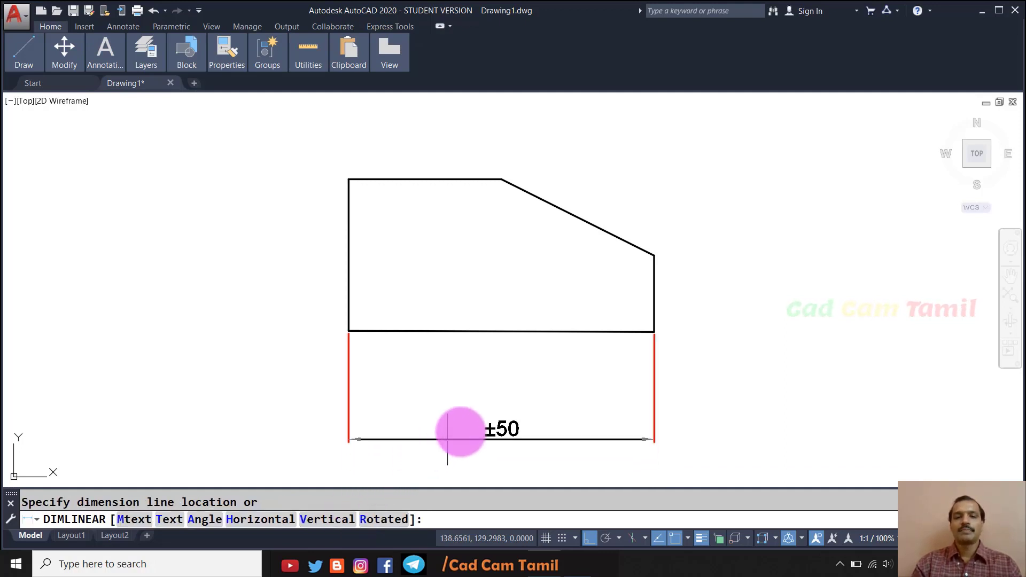
pyautogui.click(522, 414)
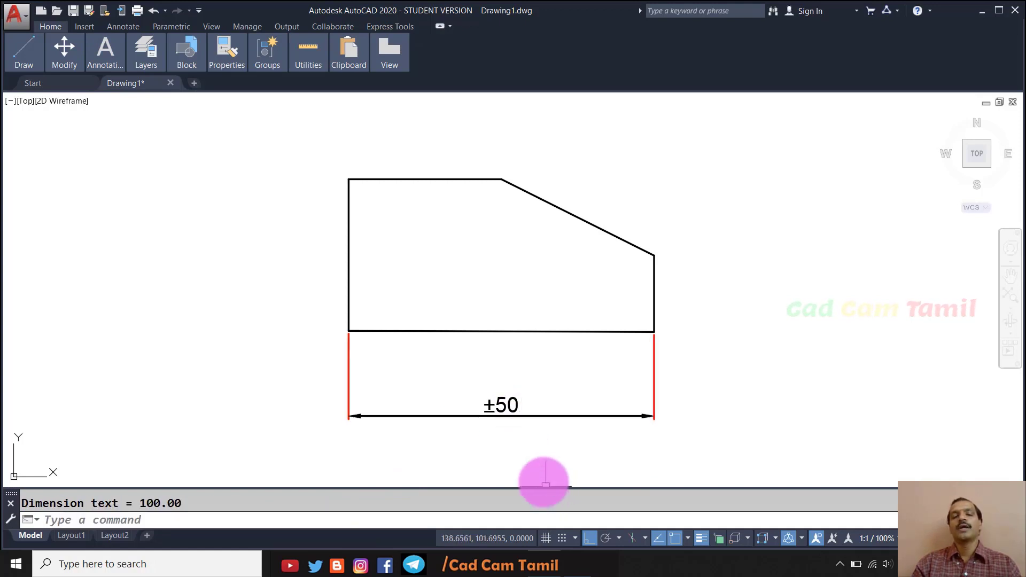
# - Add a second 100.00 bottom-edge dimension with text tilted at 45°, below the ±50
pyautogui.press('Return')
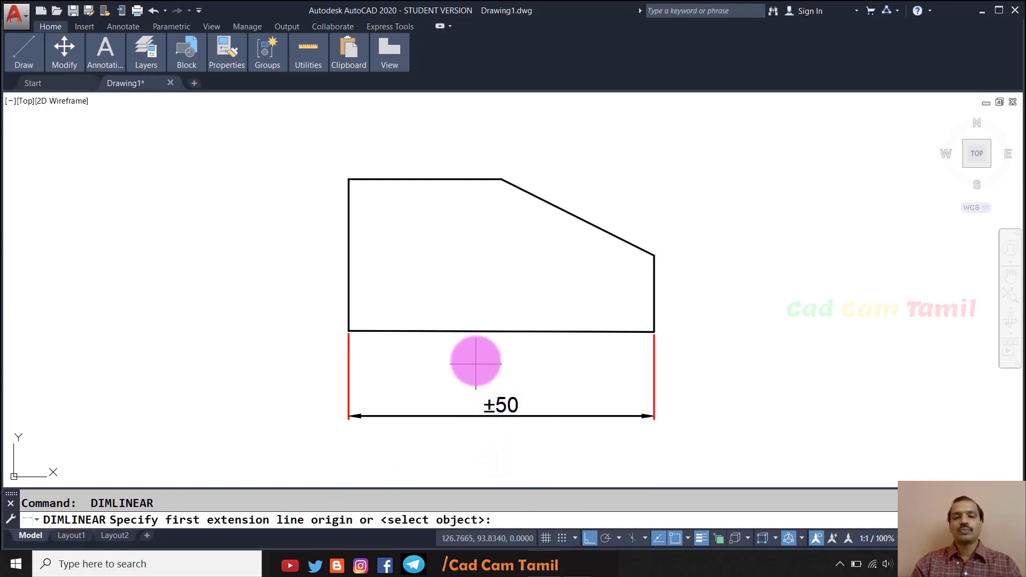
pyautogui.press('Return')
pyautogui.click(474, 331)
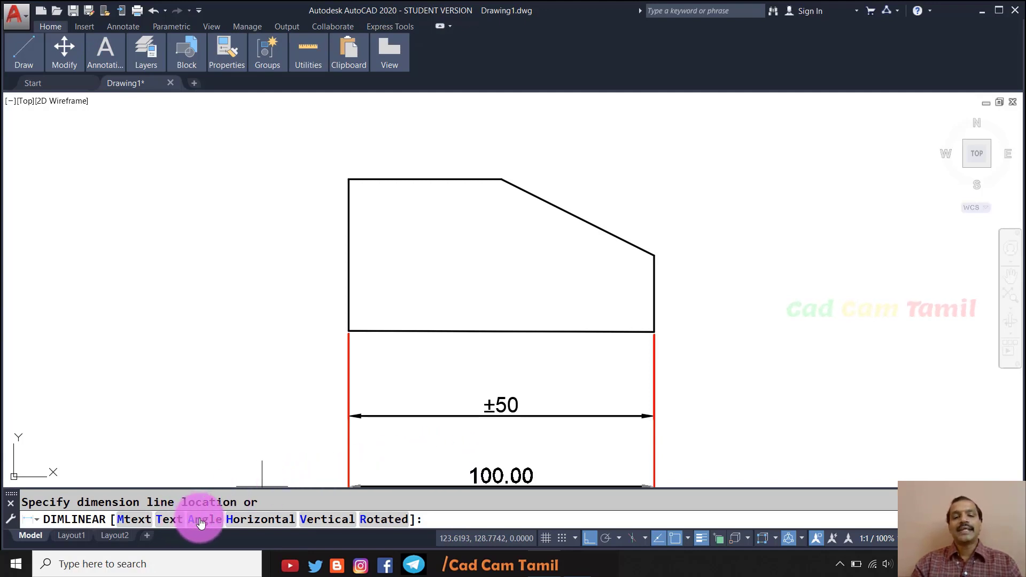
pyautogui.click(200, 521)
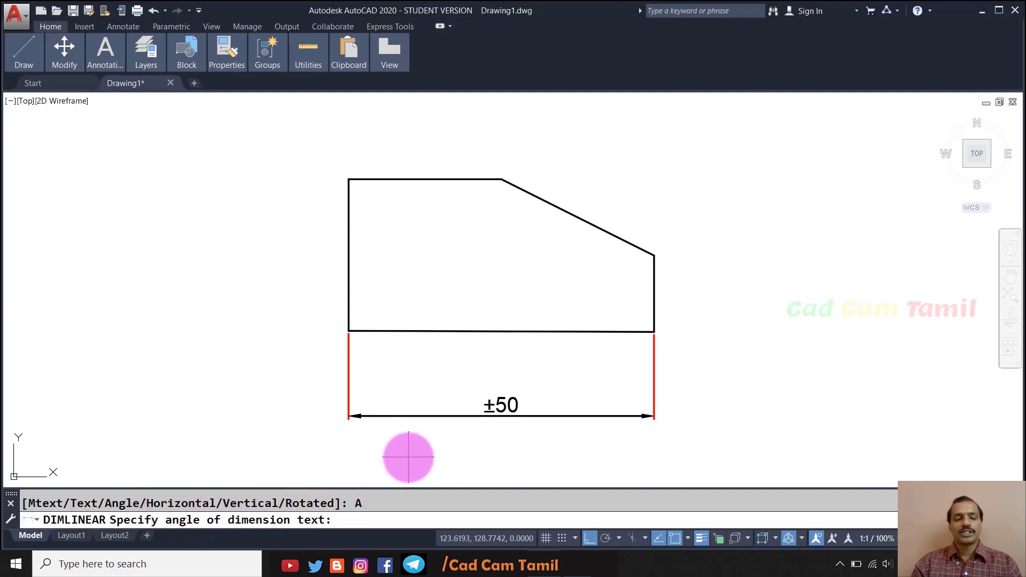
pyautogui.write('45')
pyautogui.press('Return')
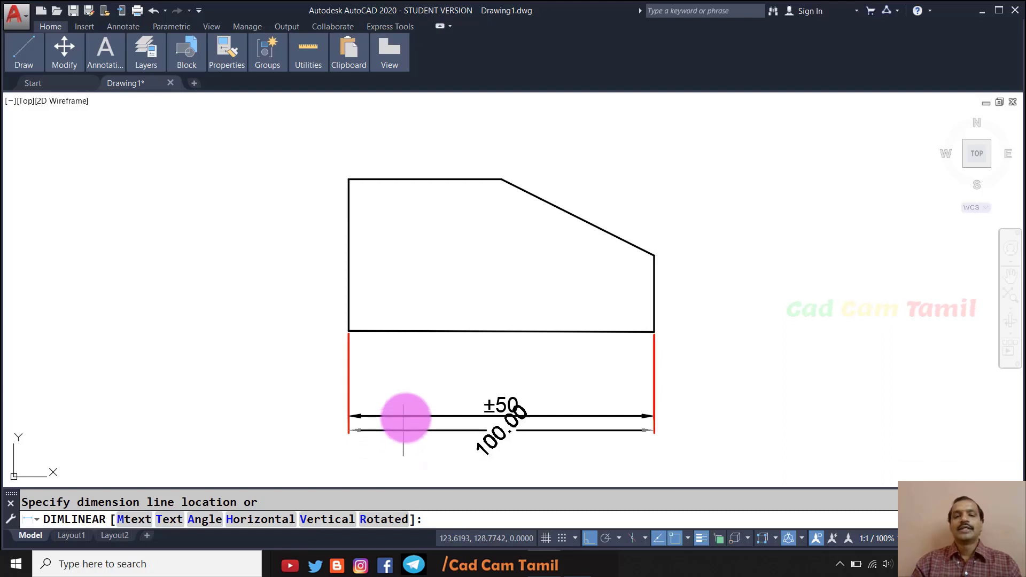
pyautogui.scroll(-2, 425, 295)
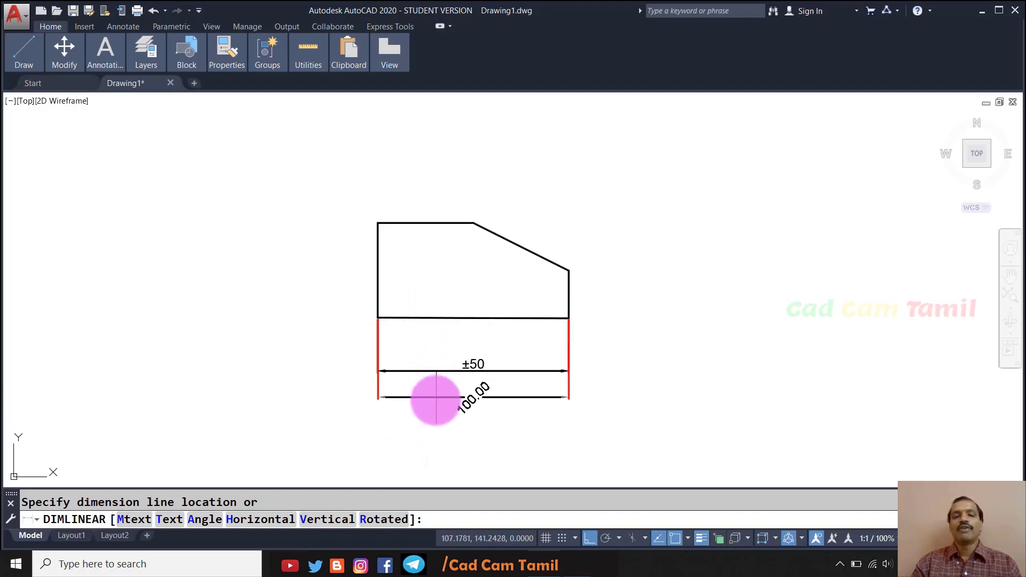
pyautogui.click(435, 398)
pyautogui.scroll(2, 488, 404)
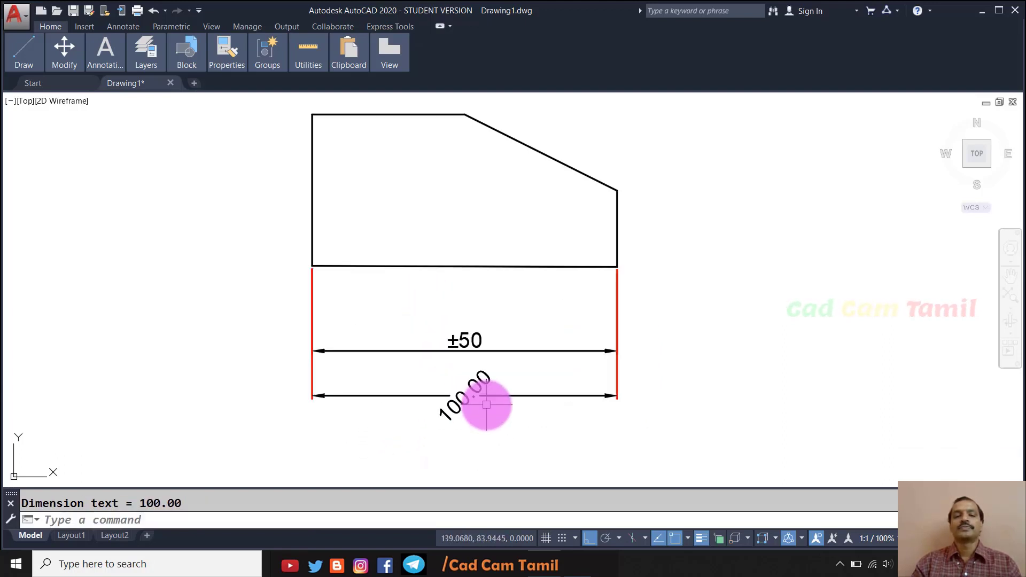
# - Start another DIMLINEAR dimension using object selection
pyautogui.write('dimlinear')
pyautogui.press('Return')
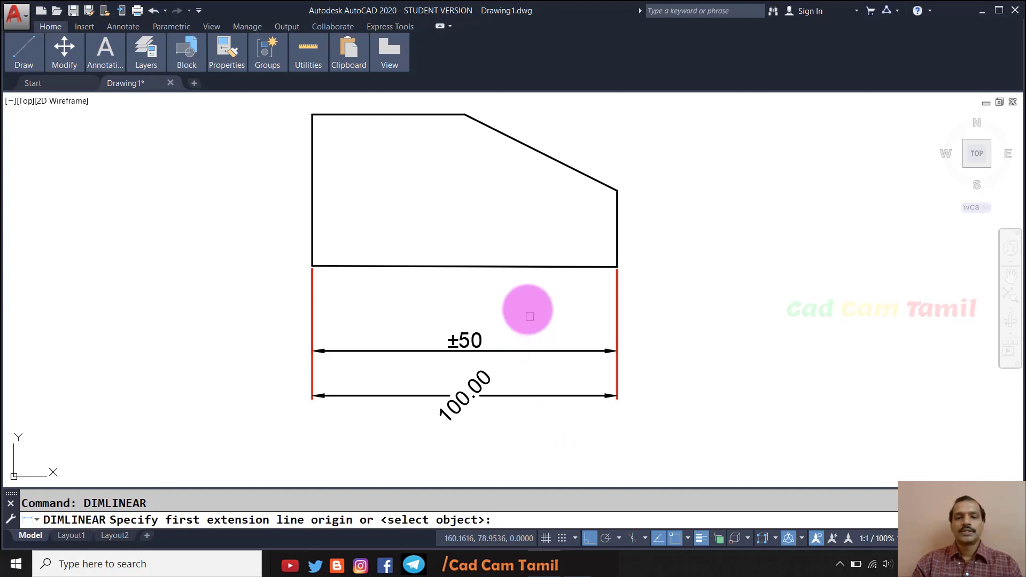
pyautogui.press('Return')
pyautogui.click(518, 266)
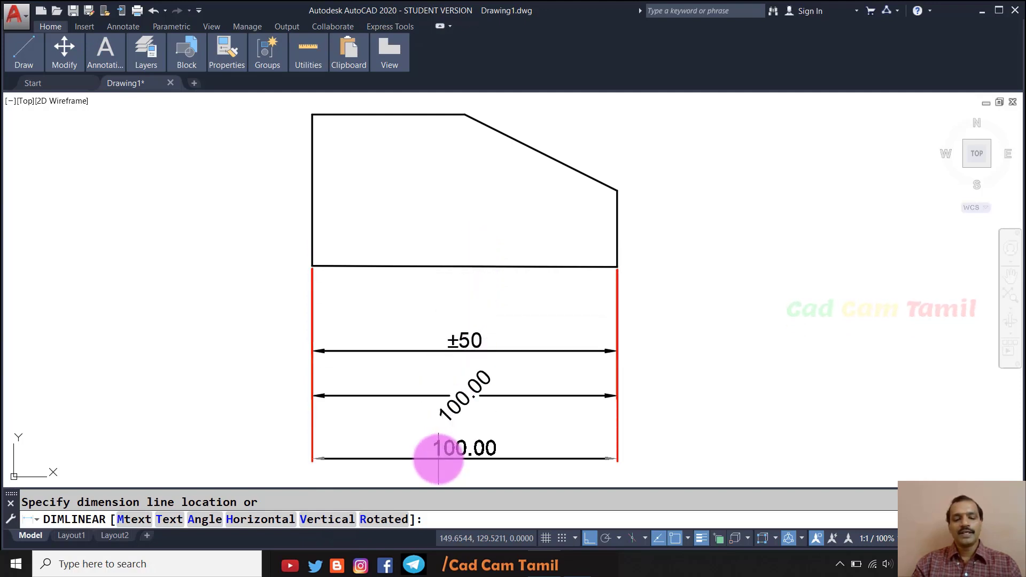
pyautogui.write('v')
pyautogui.press('Return')
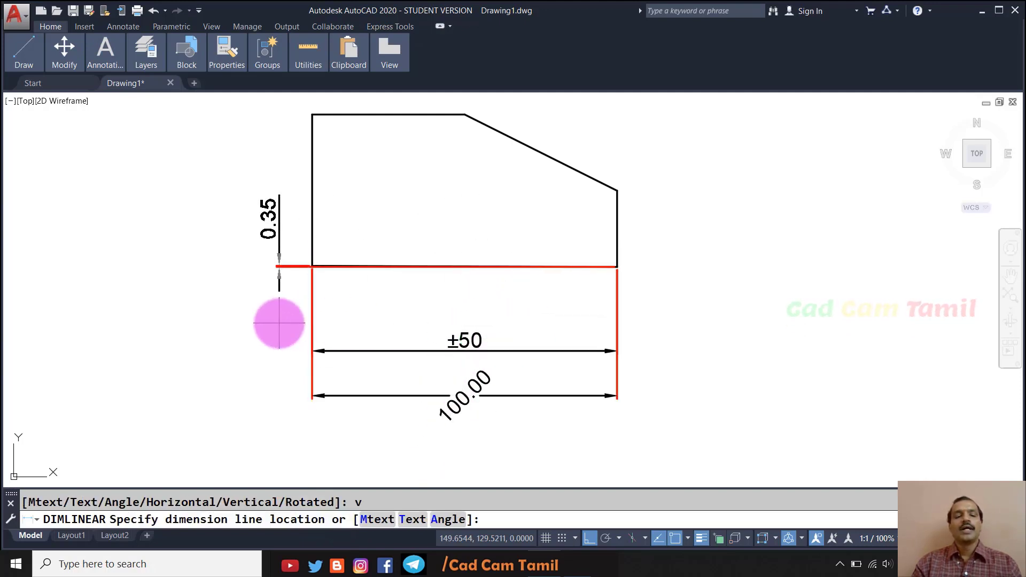
pyautogui.press('Escape')
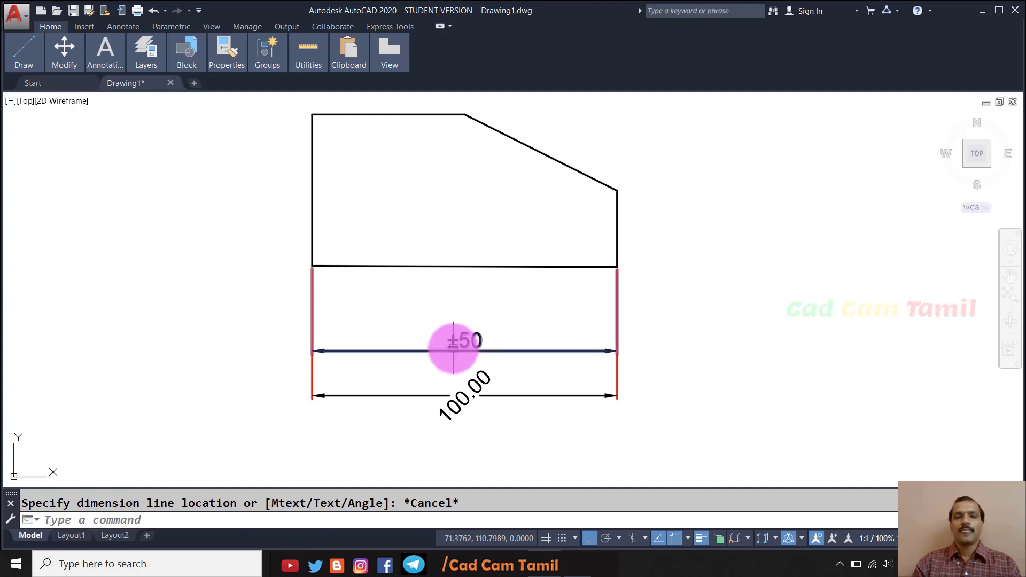
pyautogui.scroll(-2, 454, 347)
pyautogui.scroll(2, 561, 177)
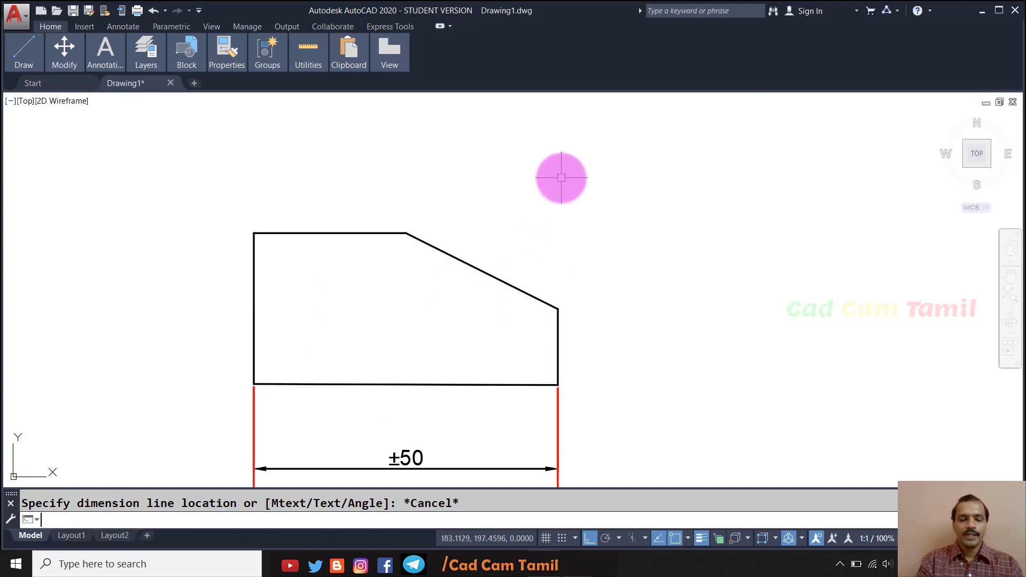
pyautogui.write('dimlinear')
pyautogui.press('Return')
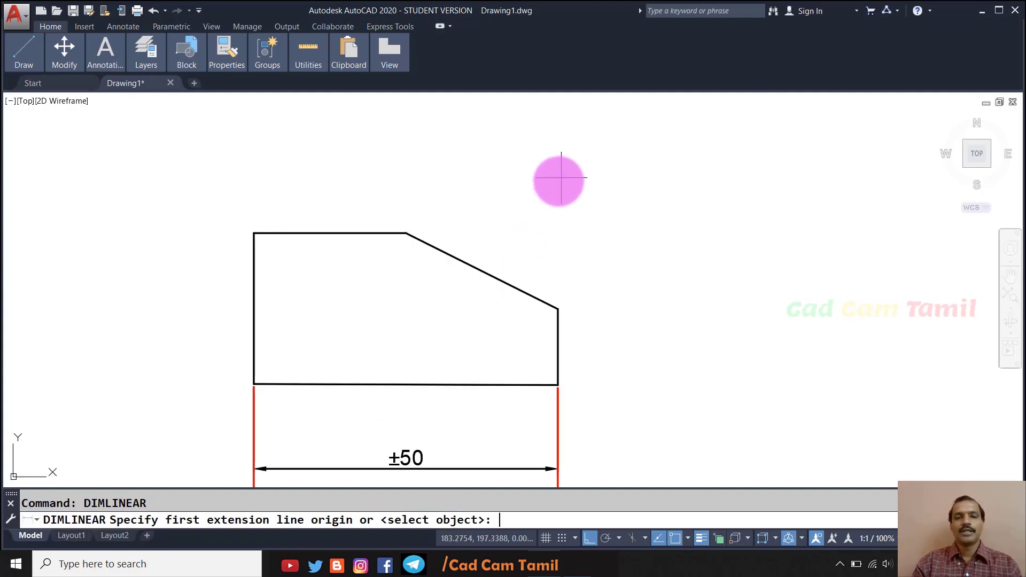
pyautogui.press('Return')
pyautogui.click(468, 264)
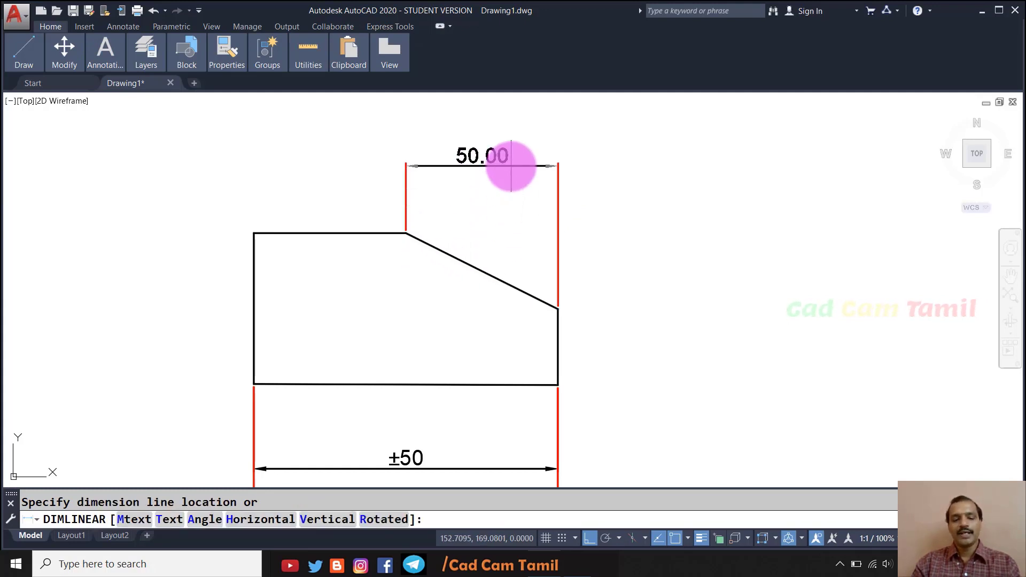
pyautogui.write('v')
pyautogui.press('Return')
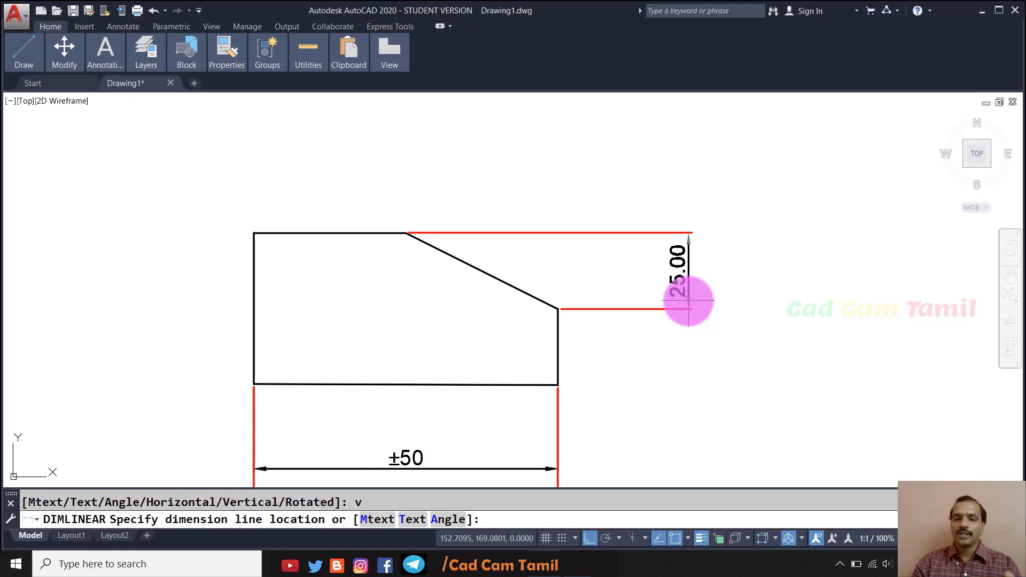
pyautogui.press('Escape')
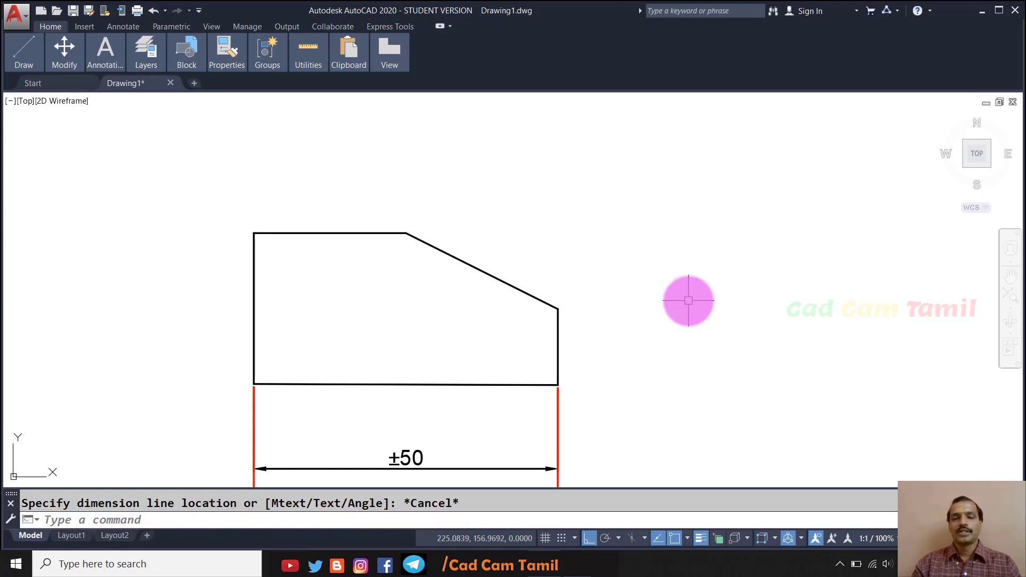
pyautogui.press('Return')
pyautogui.press('Return')
pyautogui.click(508, 281)
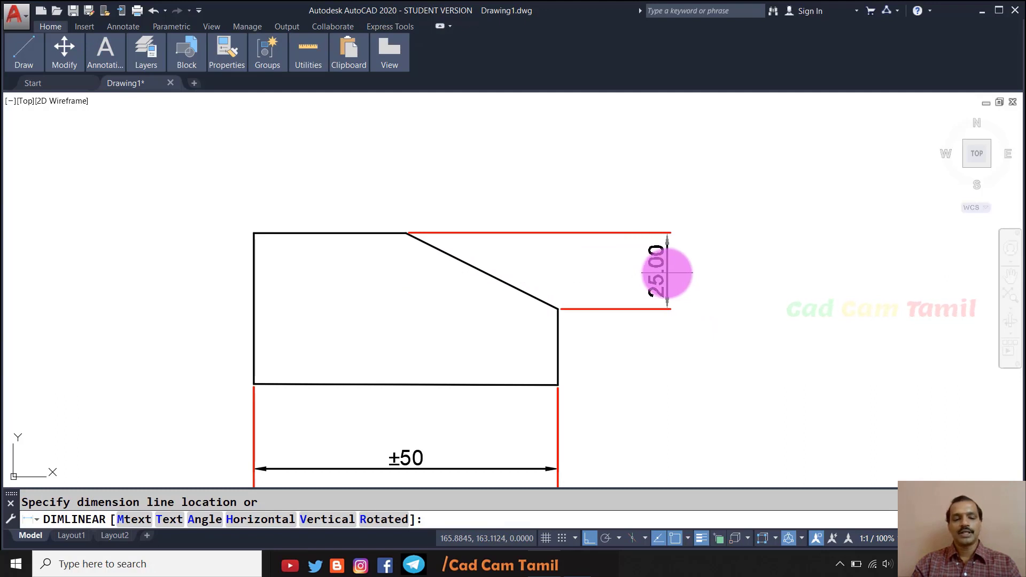
pyautogui.write('h')
pyautogui.press('Return')
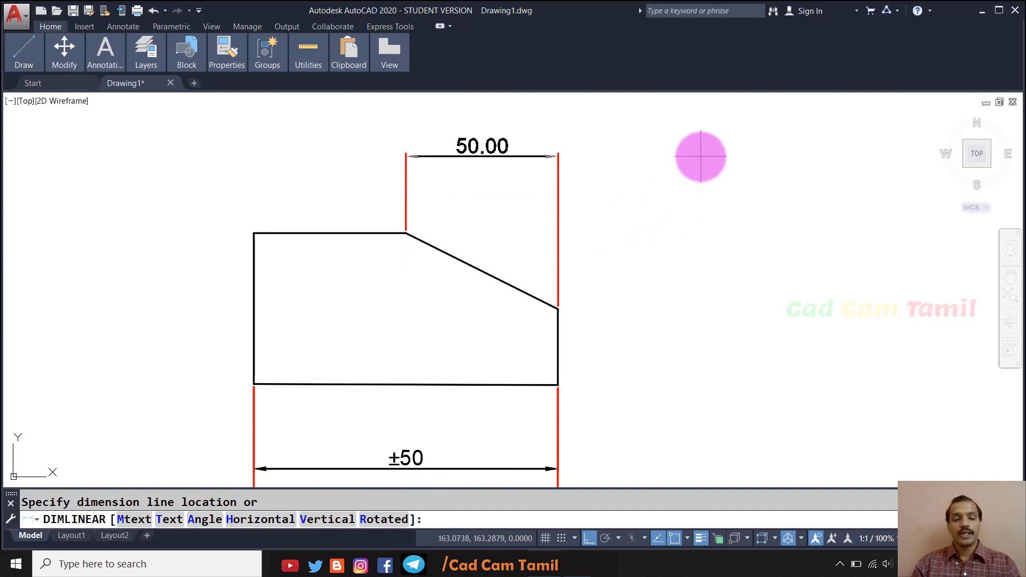
pyautogui.press('Return')
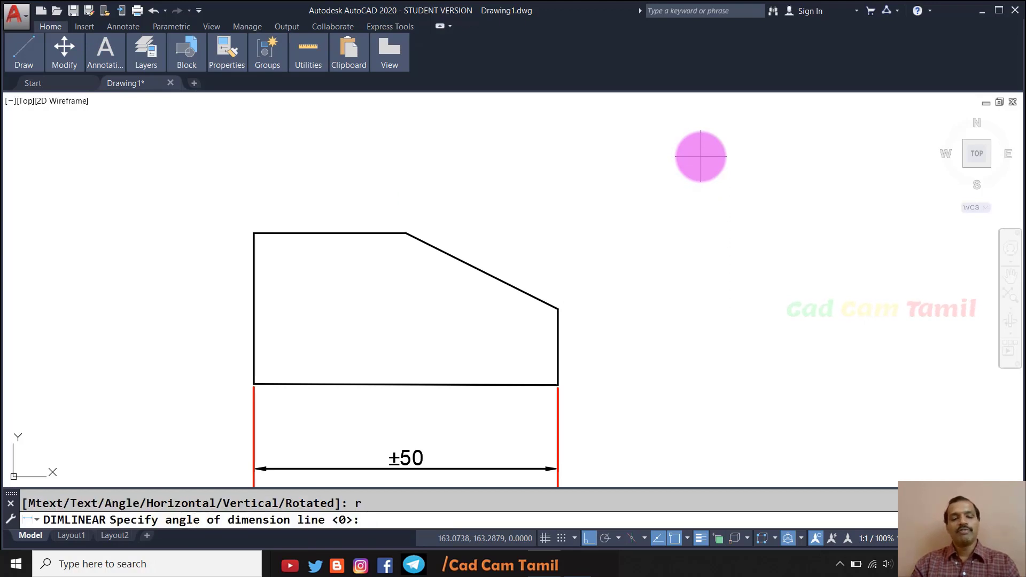
pyautogui.write('45')
pyautogui.press('Return')
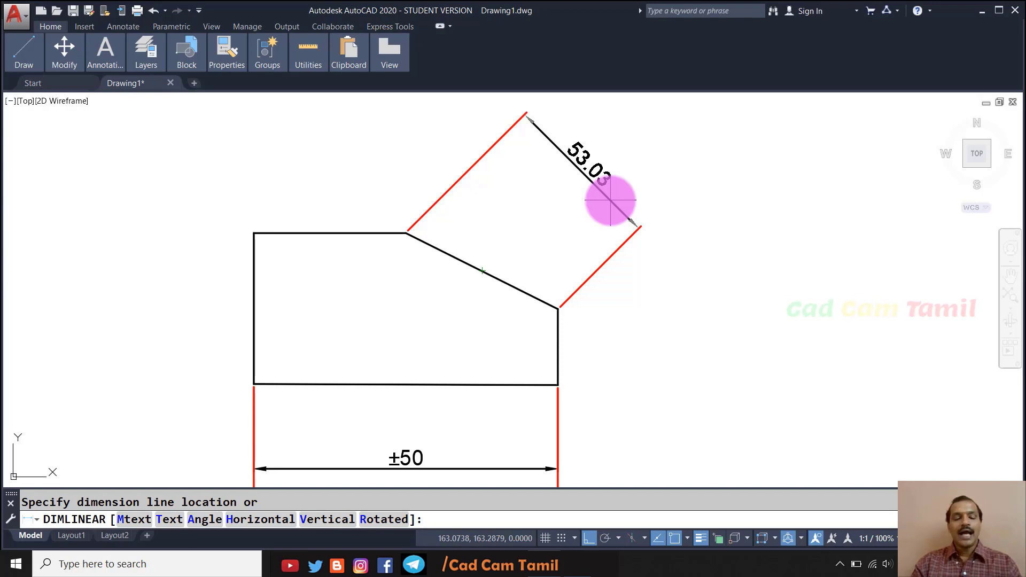
# - Place a 55.90 aligned dimension above the slanted edge, running parallel to it
pyautogui.press('Escape')
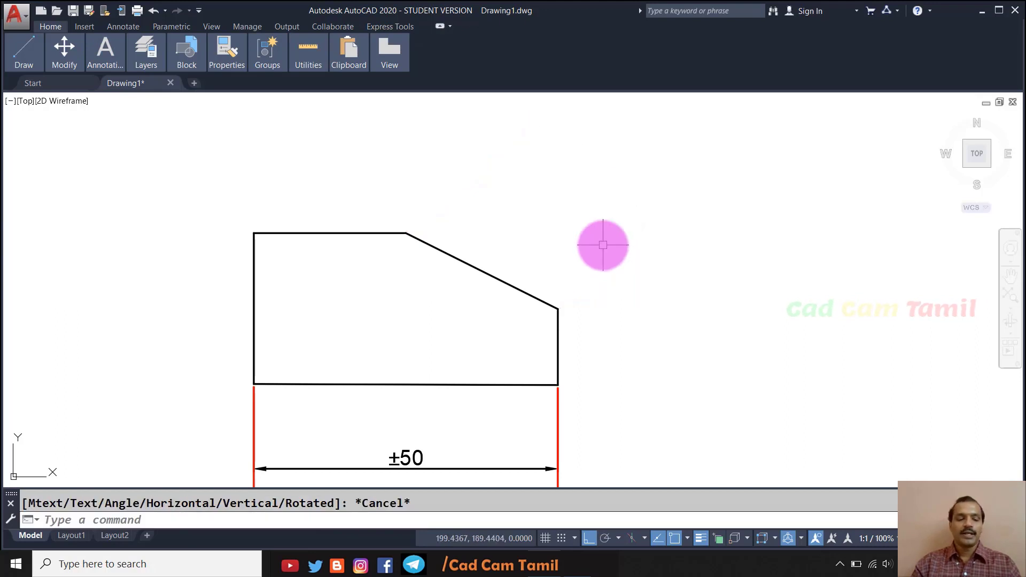
pyautogui.write('d')
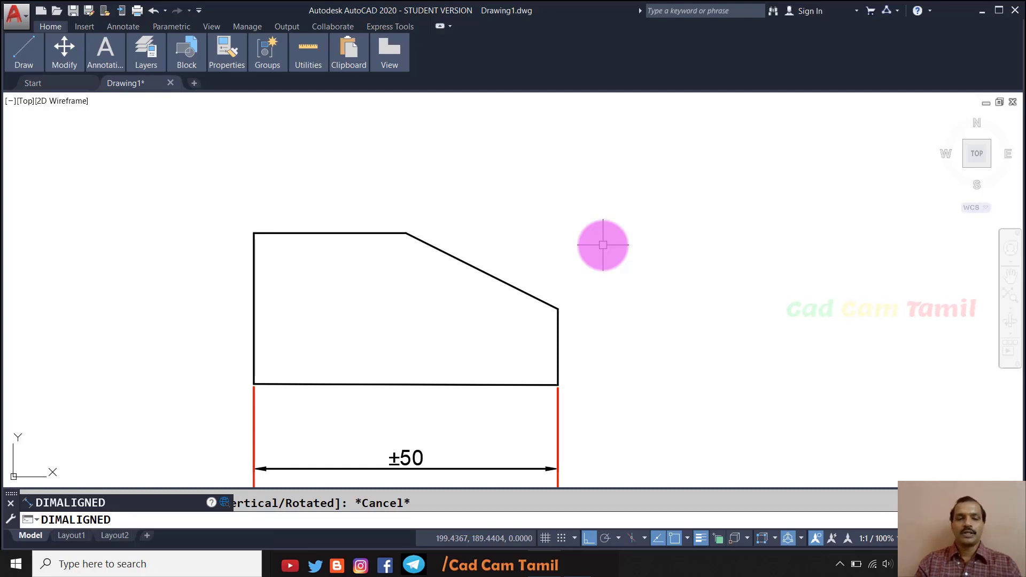
pyautogui.press('Return')
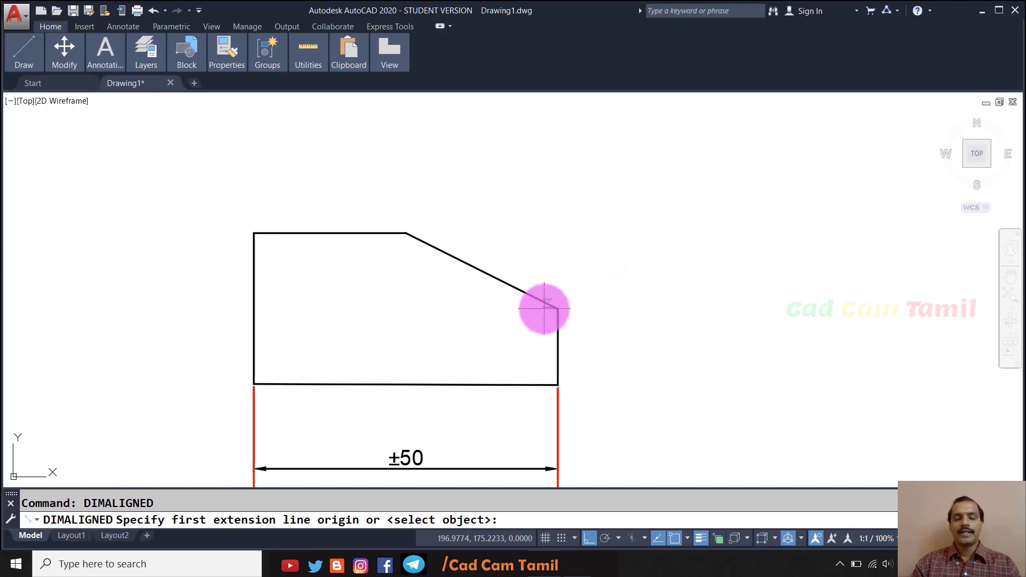
pyautogui.press('Return')
pyautogui.click(499, 277)
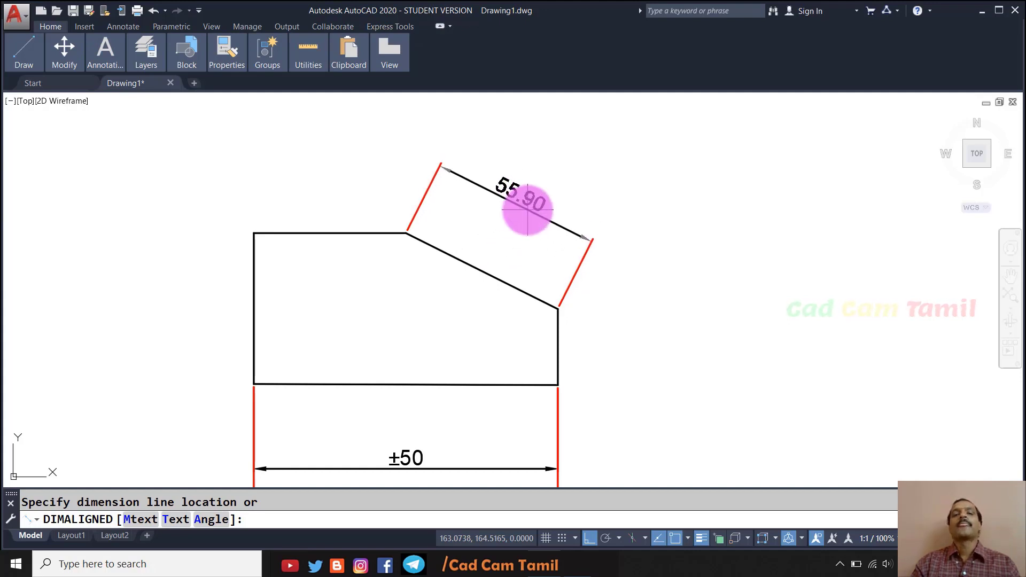
pyautogui.click(528, 209)
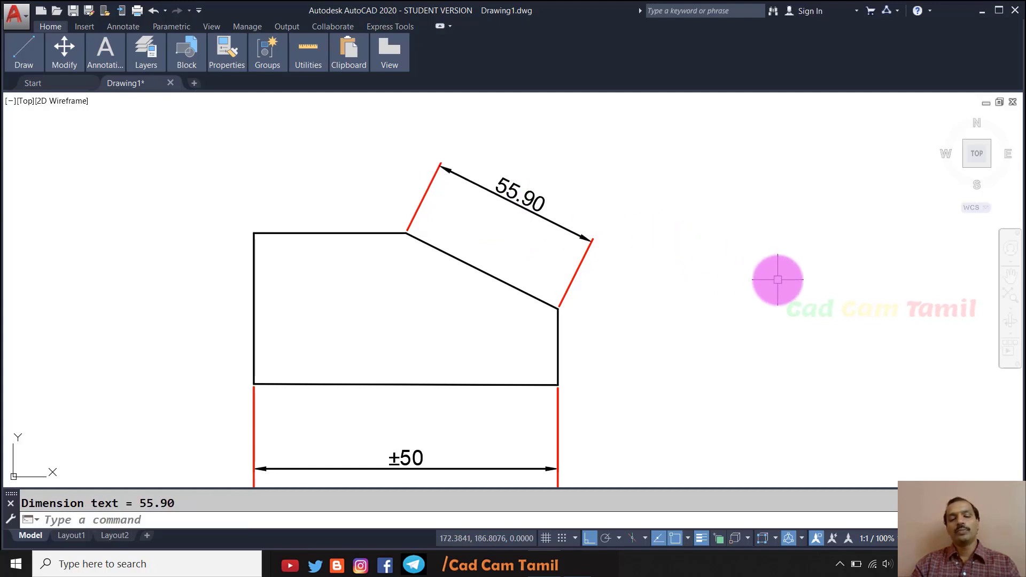
# - List the sloped line, check its 55.9017 length, and close the Text Window
pyautogui.write('li')
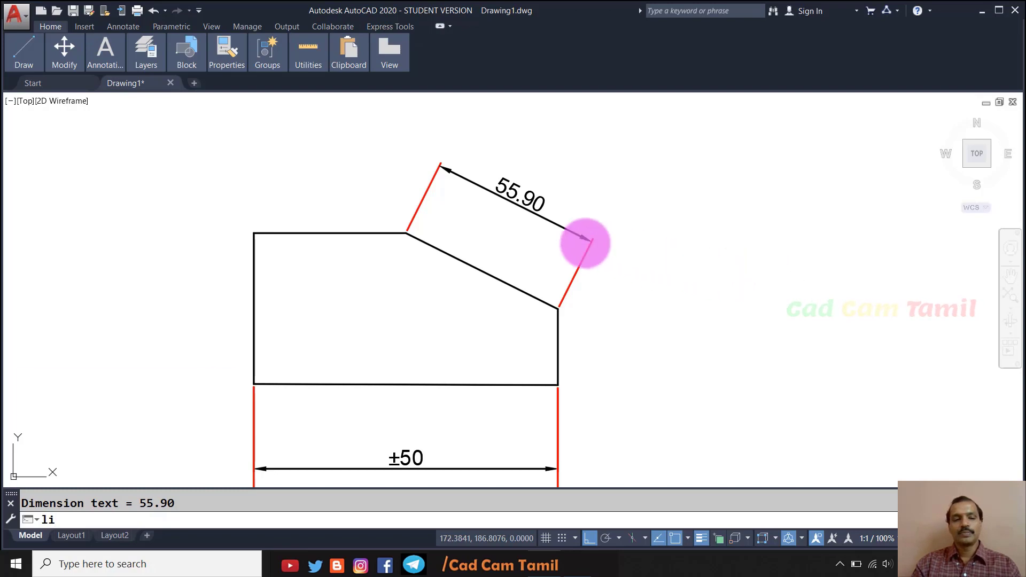
pyautogui.press('Return')
pyautogui.click(481, 270)
pyautogui.press('Return')
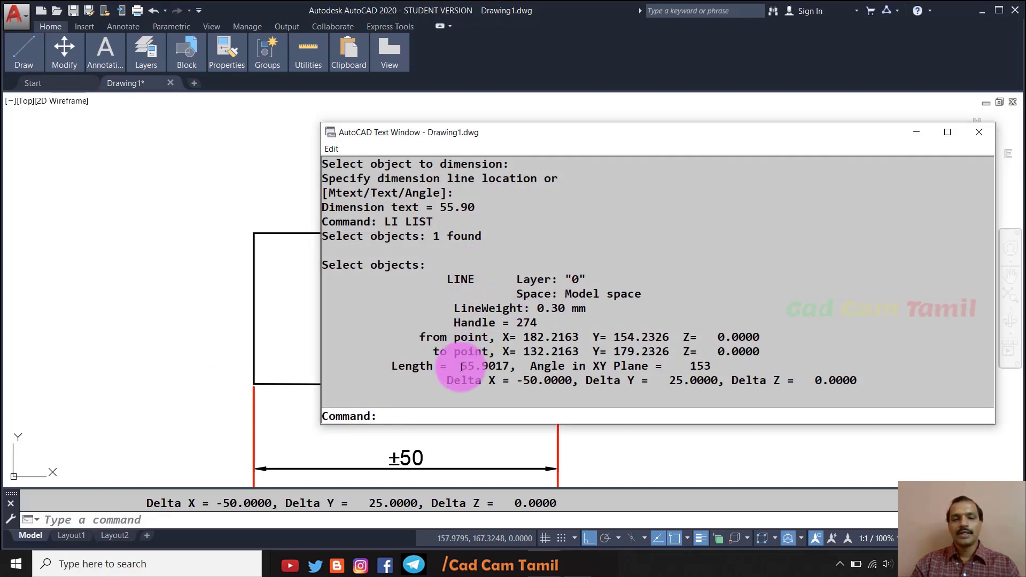
pyautogui.moveTo(462, 367); pyautogui.dragTo(488, 370)
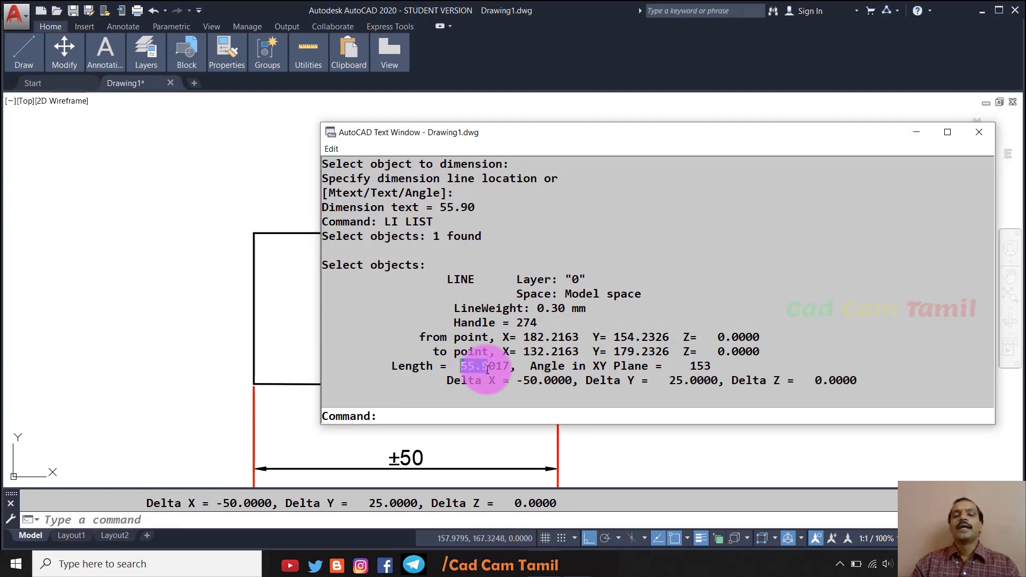
pyautogui.moveTo(487, 370); pyautogui.dragTo(511, 370)
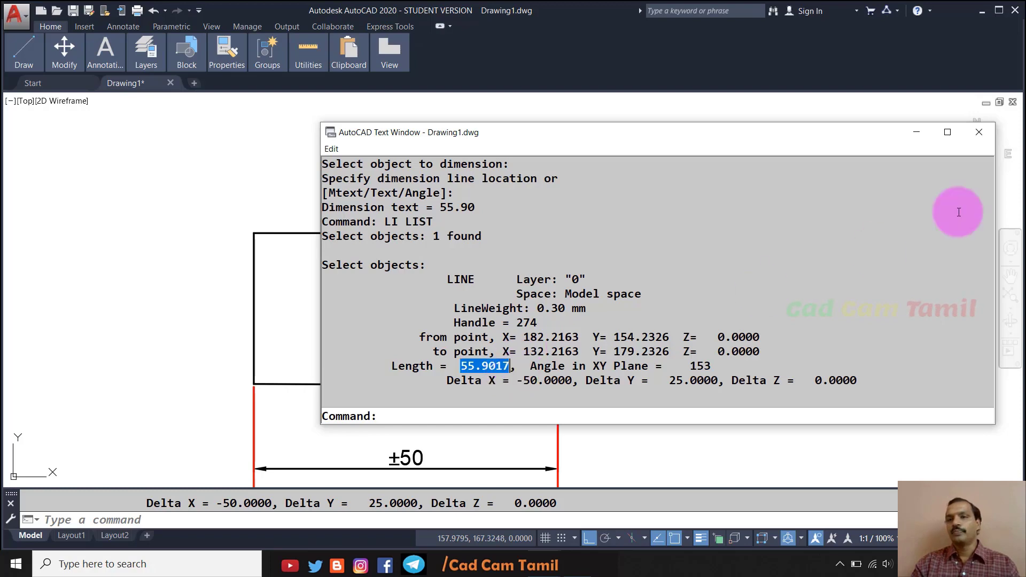
pyautogui.click(985, 141)
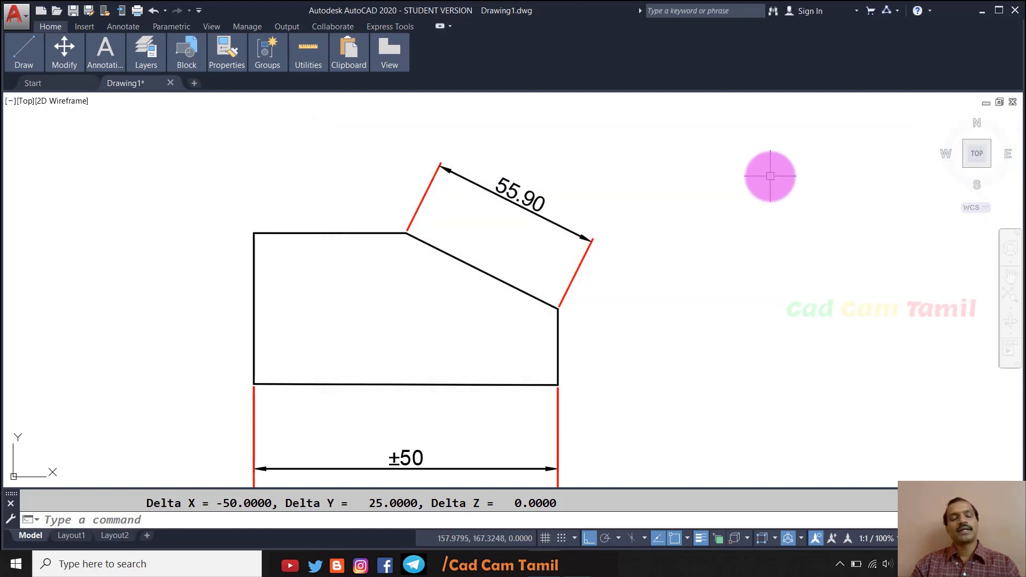
# - Place a 25.00 aligned dimension to the right of the profile's short vertical edge
pyautogui.press('Escape')
pyautogui.press('Return')
pyautogui.press('Return')
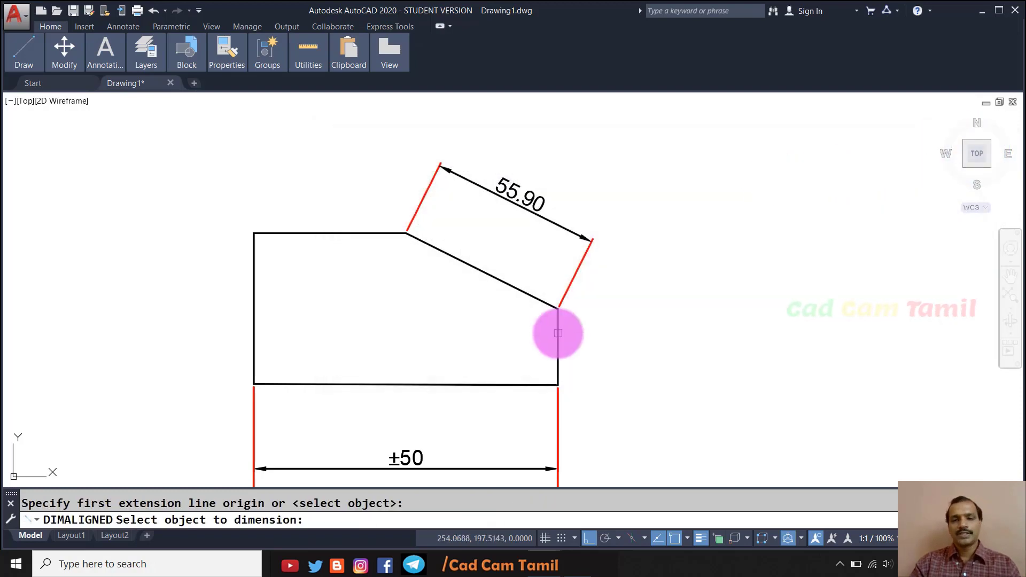
pyautogui.click(558, 332)
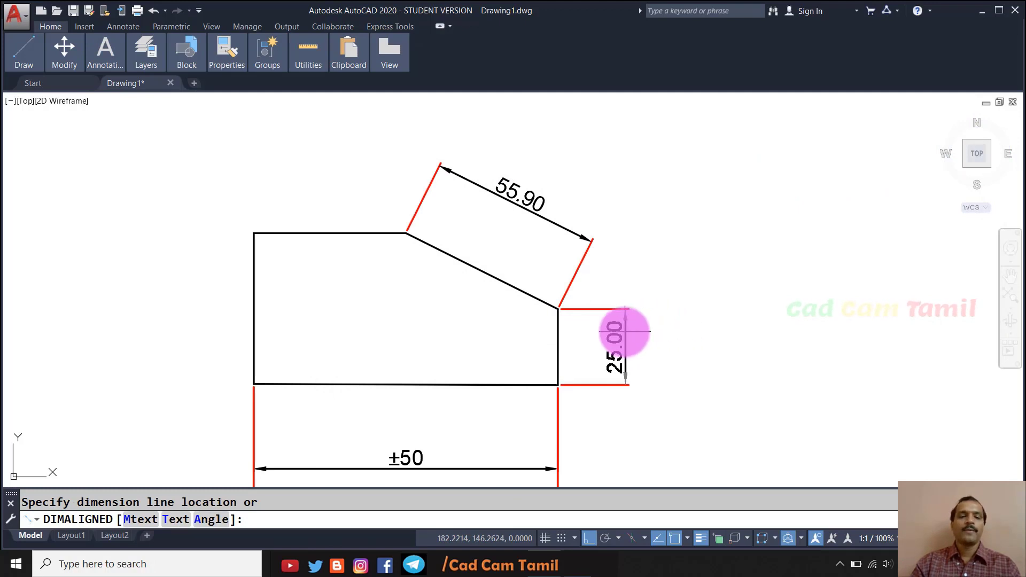
pyautogui.click(618, 332)
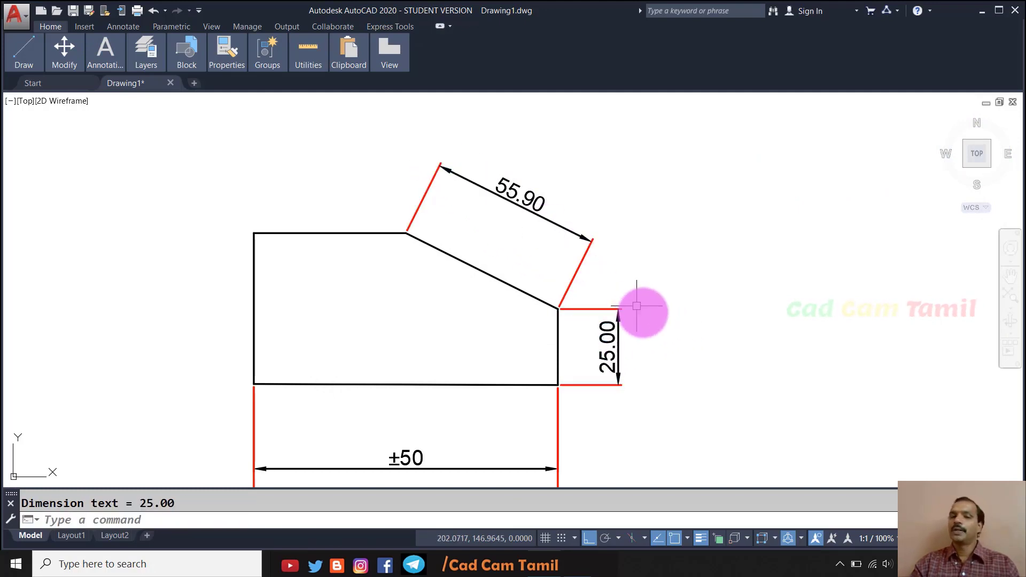
pyautogui.scroll(-4, 206, 175)
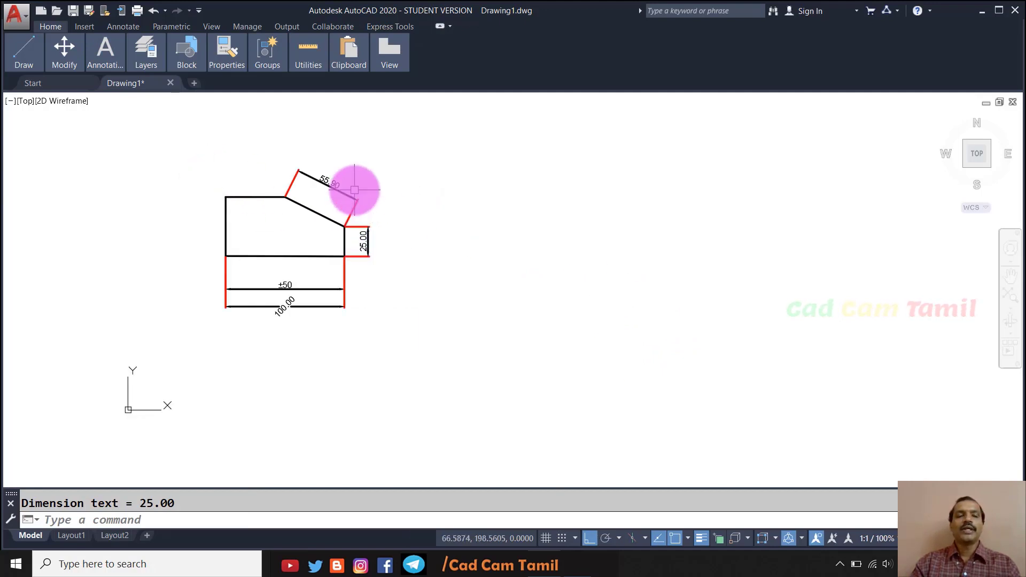
pyautogui.scroll(2, 350, 187)
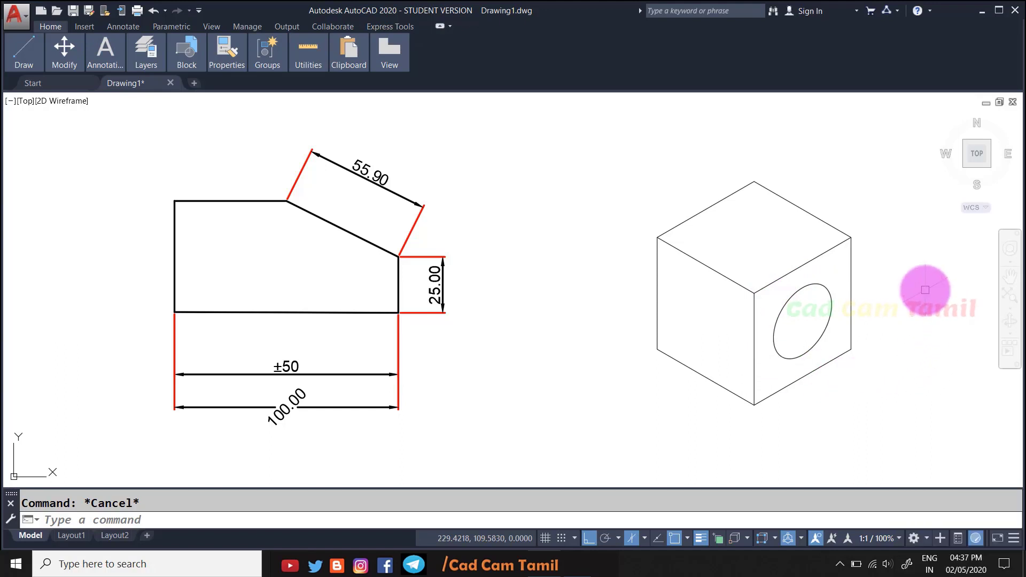
# - Add 50.00 aligned dimensions to the cube's lower-right, right vertical and top-right edges
pyautogui.write('dimali')
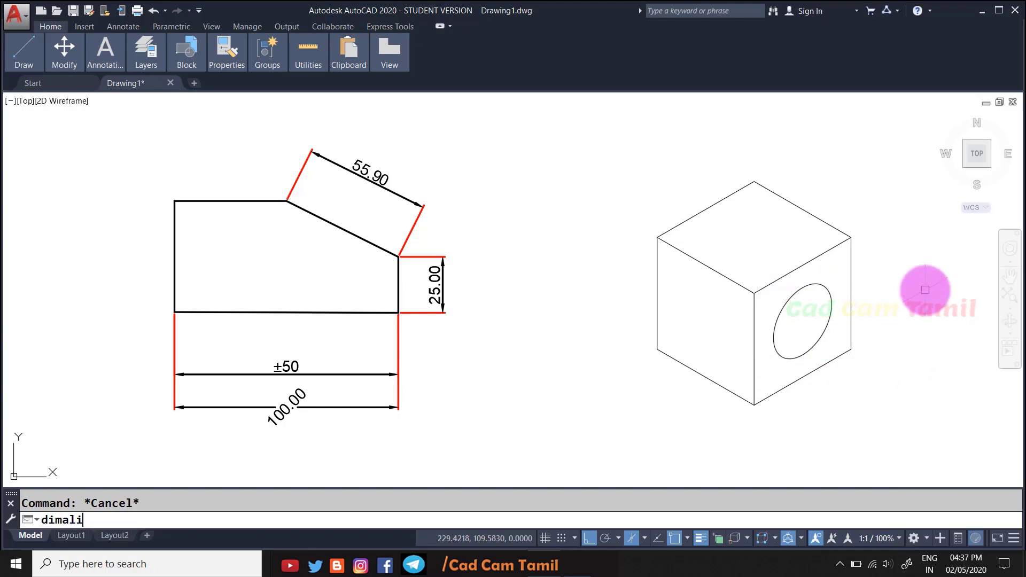
pyautogui.press('Return')
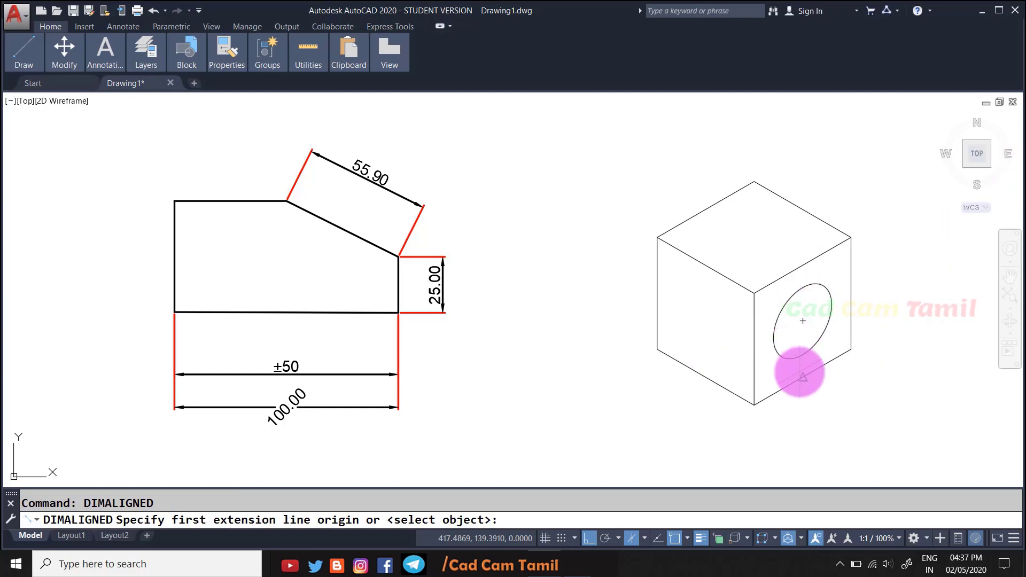
pyautogui.press('Return')
pyautogui.click(796, 379)
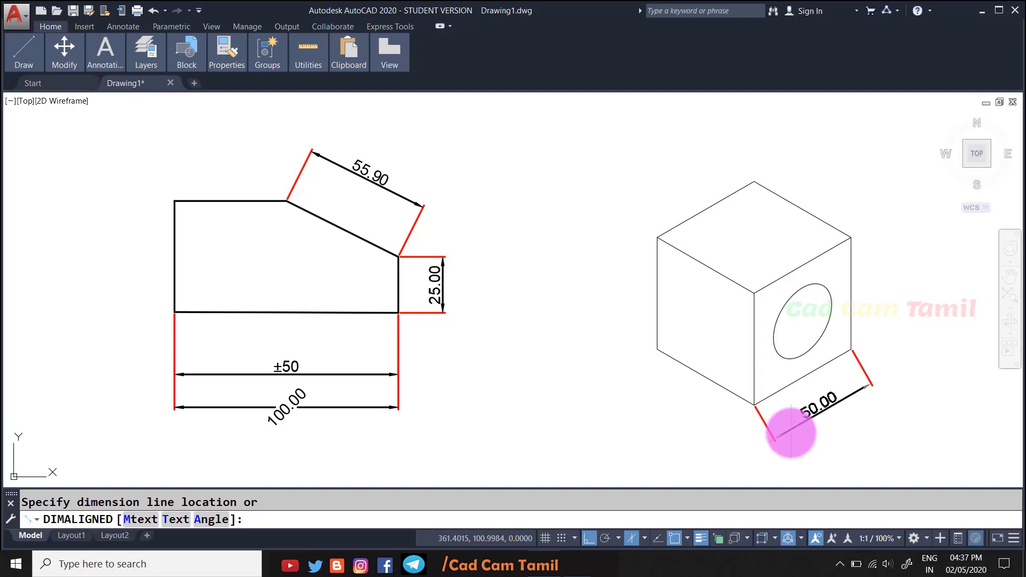
pyautogui.click(791, 437)
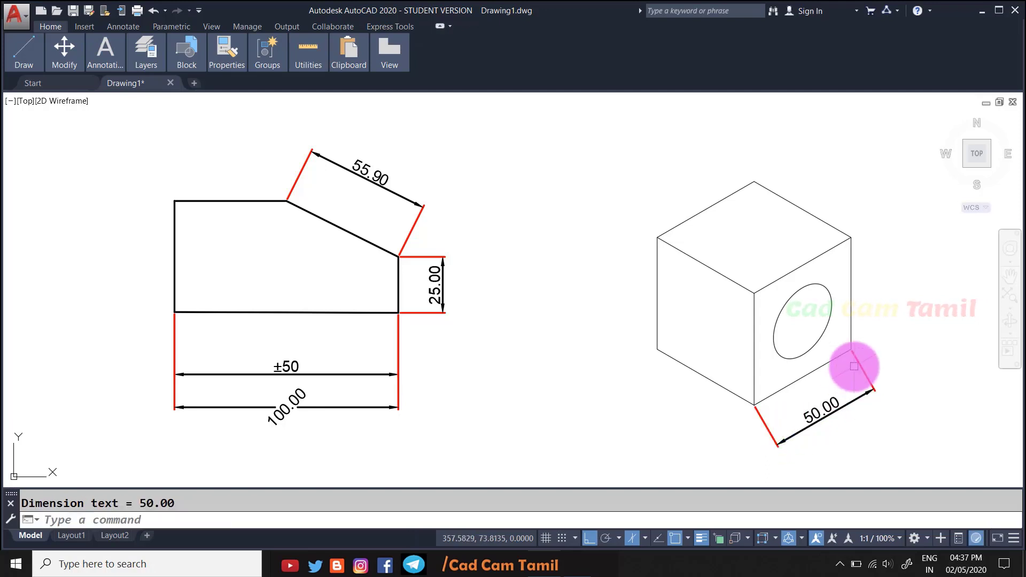
pyautogui.press('Return')
pyautogui.press('Return')
pyautogui.click(853, 312)
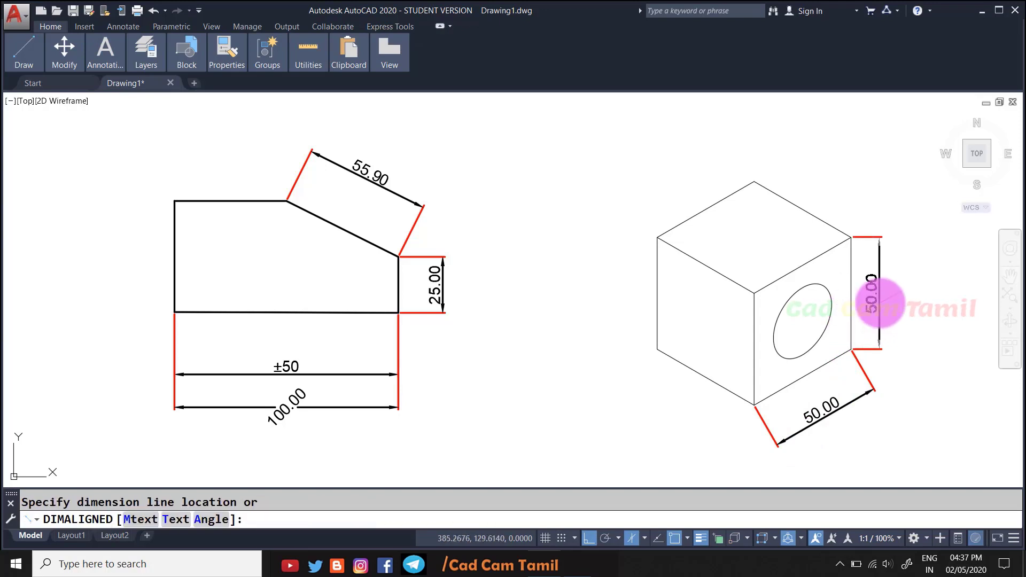
pyautogui.click(891, 294)
pyautogui.press('Return')
pyautogui.press('Return')
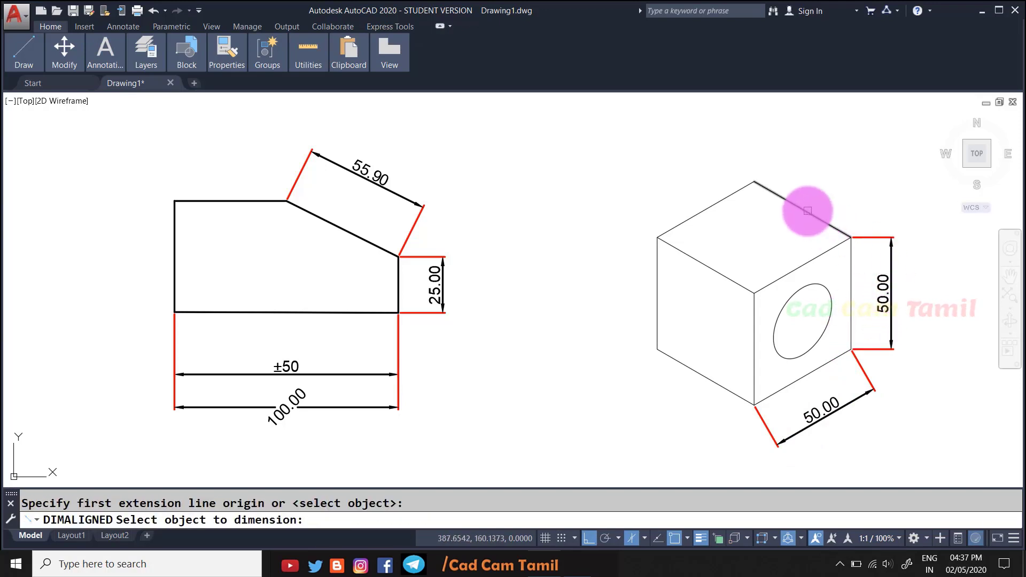
pyautogui.click(807, 210)
pyautogui.click(840, 187)
pyautogui.press('Escape')
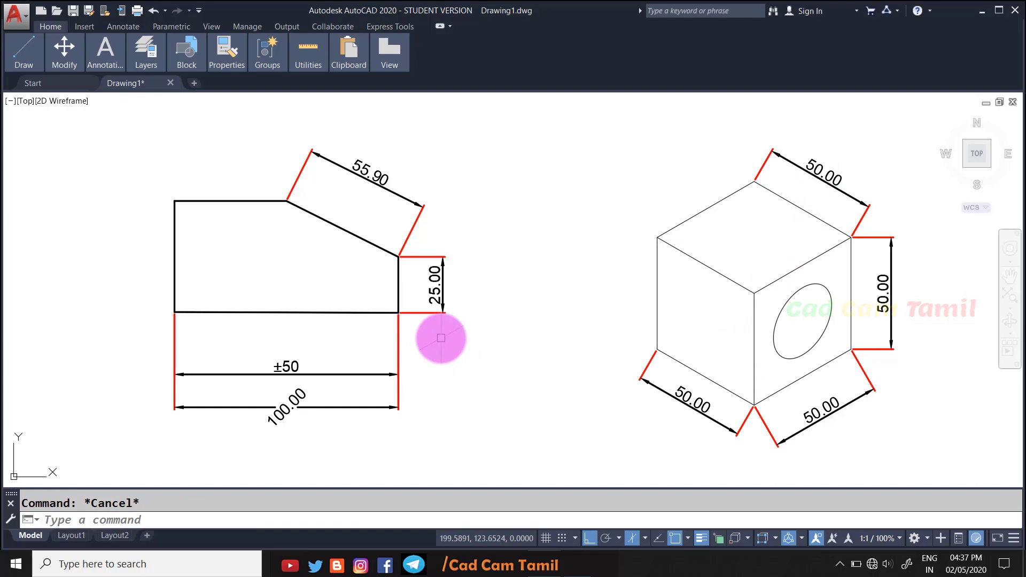
# - Oblique the cube's lower-right 50.00 dimension to 270° with DIMEDIT
pyautogui.write('dimedit')
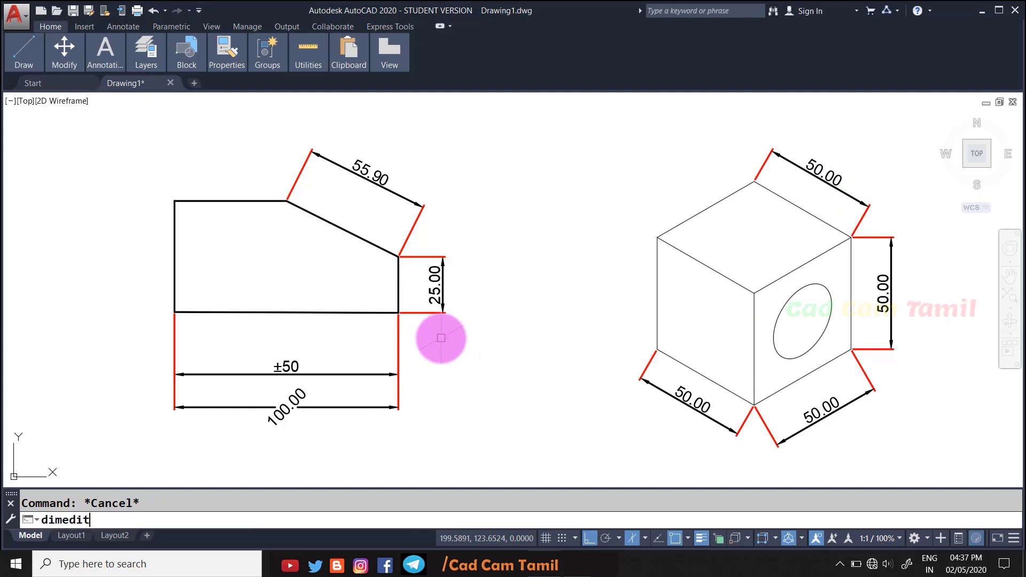
pyautogui.press('Return')
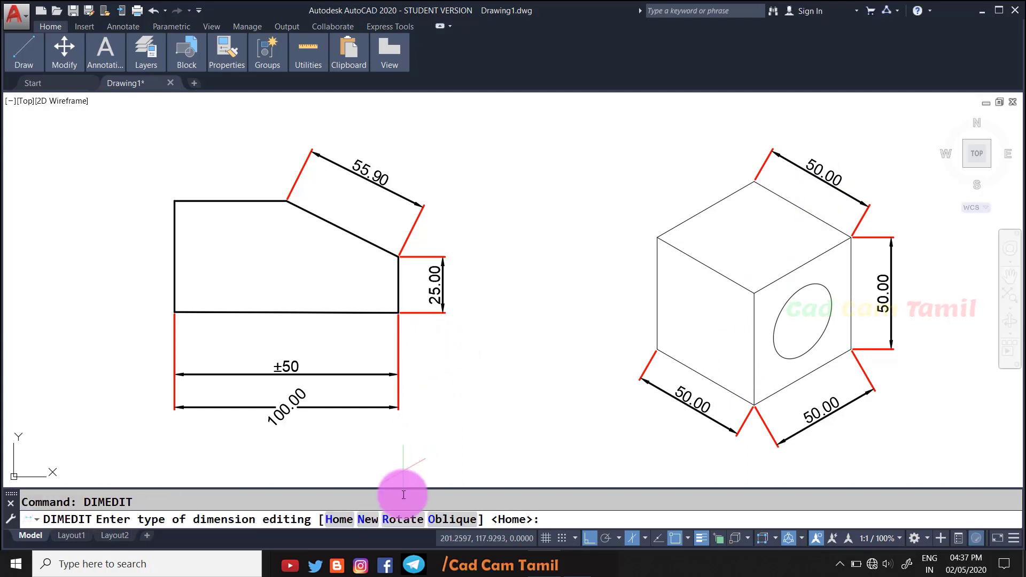
pyautogui.click(454, 521)
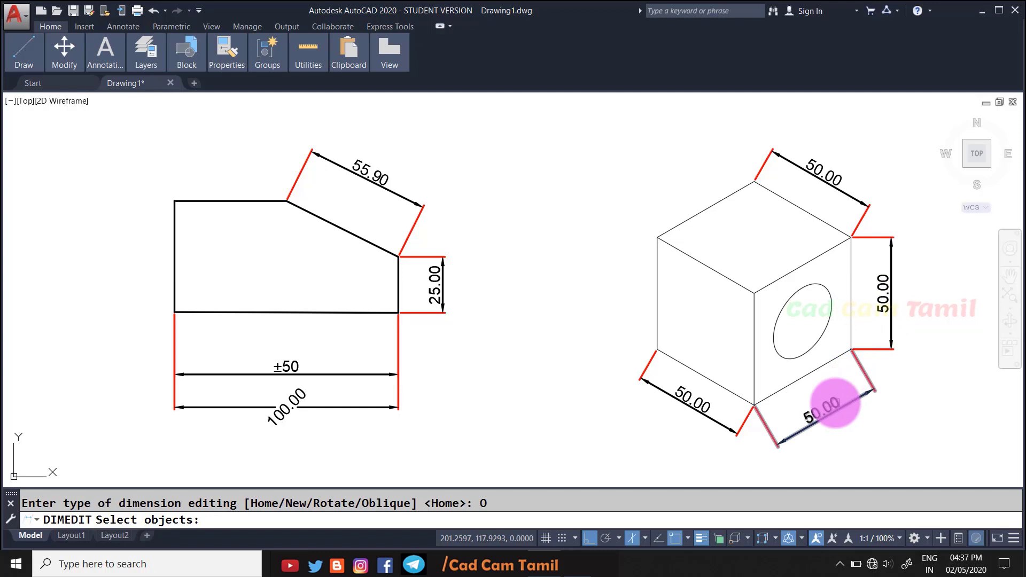
pyautogui.click(837, 402)
pyautogui.press('Return')
pyautogui.write('270')
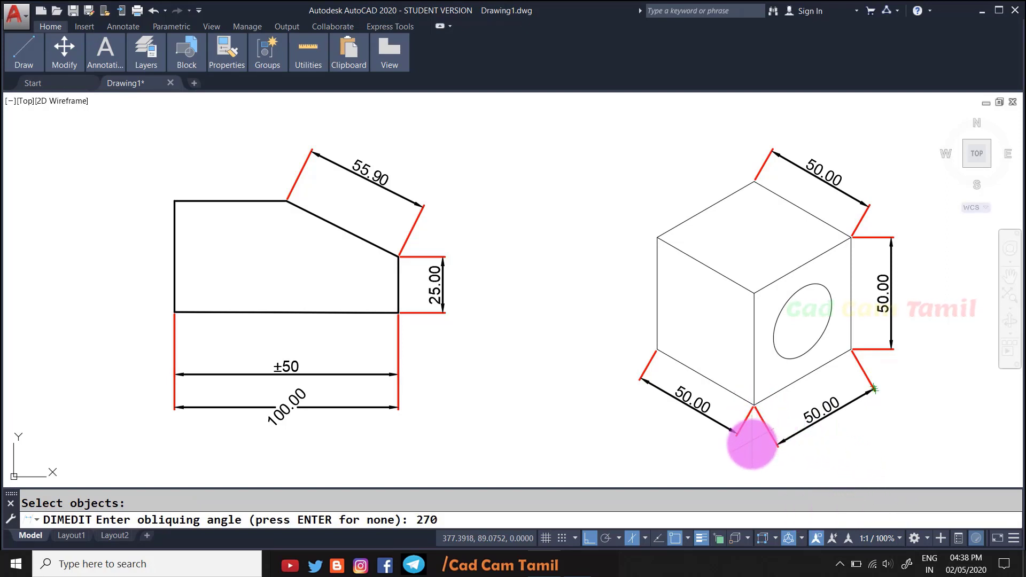
pyautogui.press('Return')
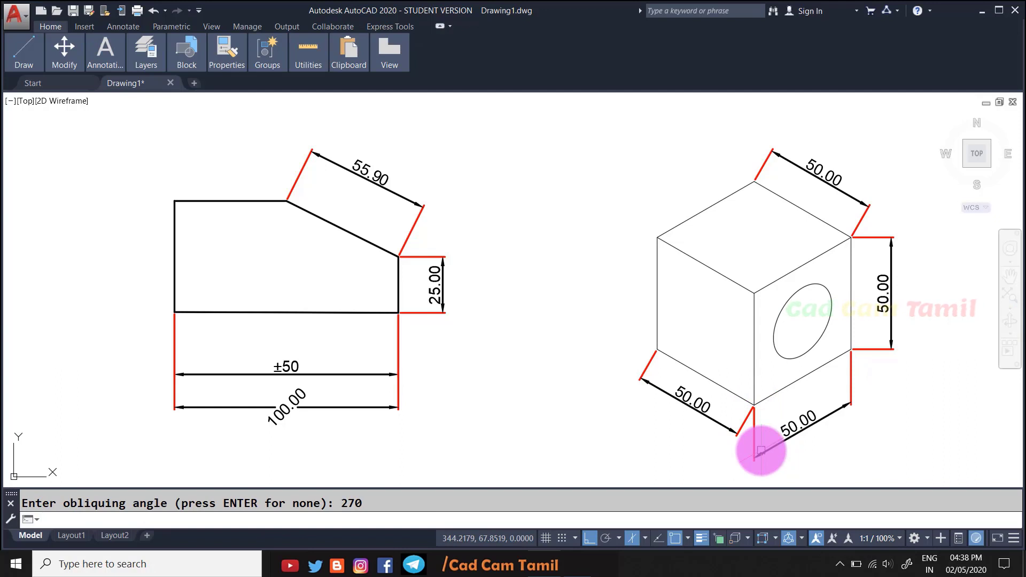
pyautogui.press('Return')
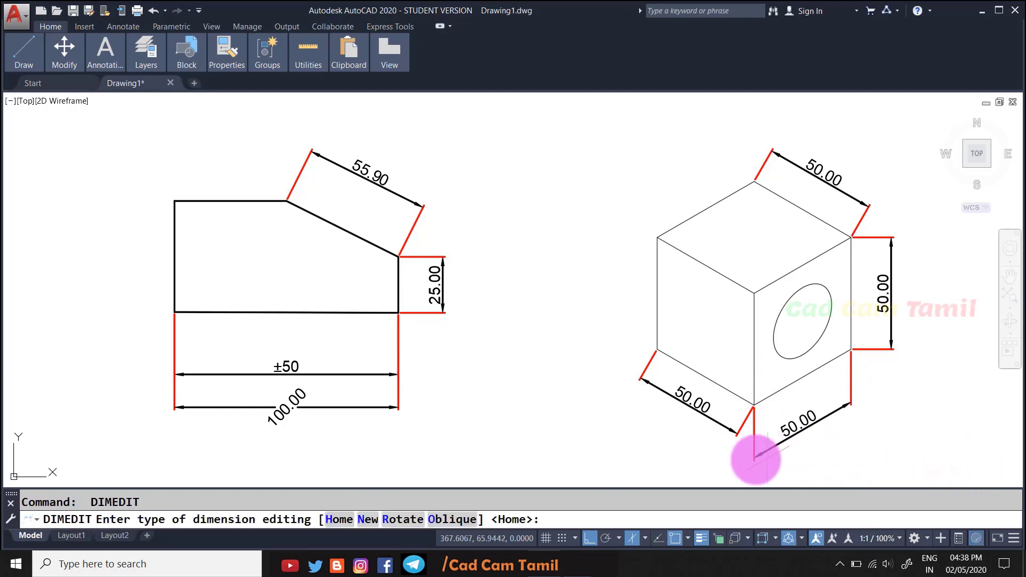
pyautogui.press('Escape')
pyautogui.write('di')
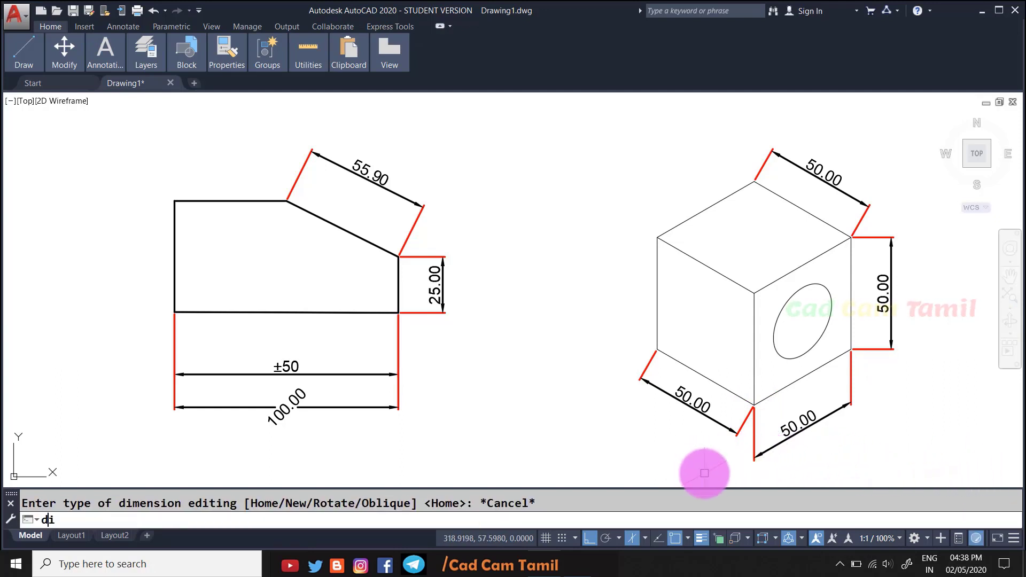
pyautogui.write('me')
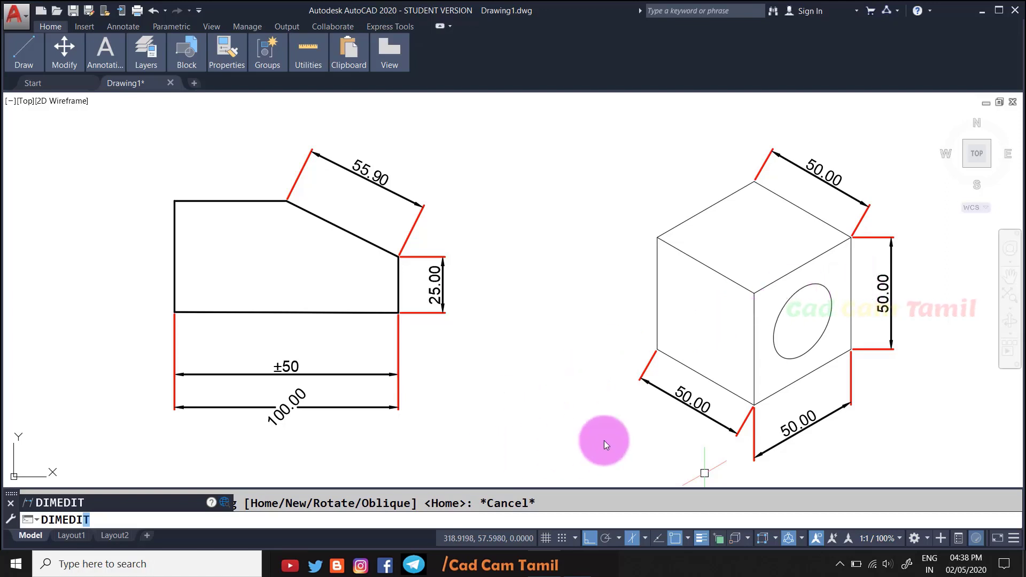
# - Attempt an oblique edit on the lower-left 50.00 dimension, then clear stray cube-edge selections
pyautogui.press('Return')
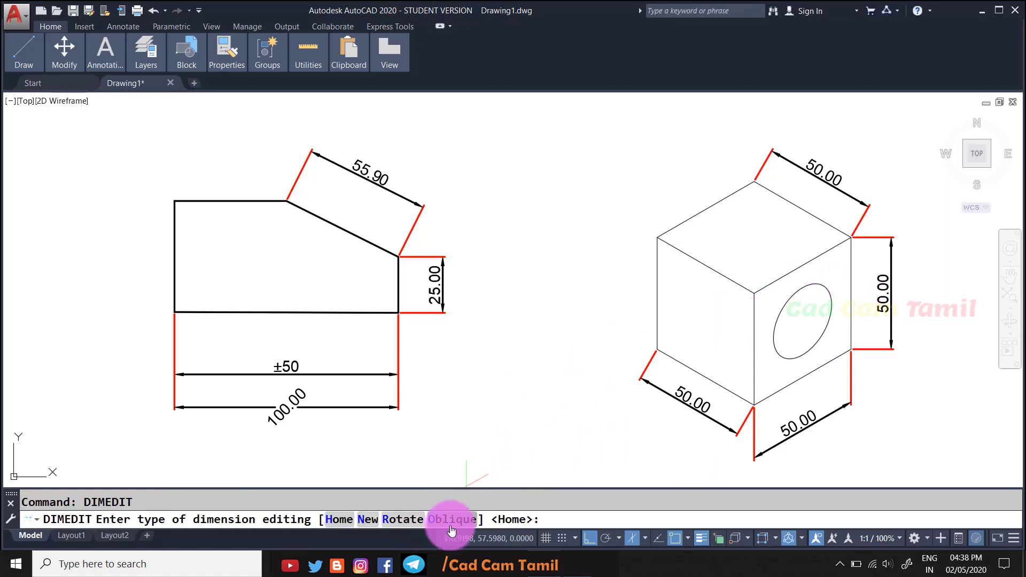
pyautogui.click(451, 528)
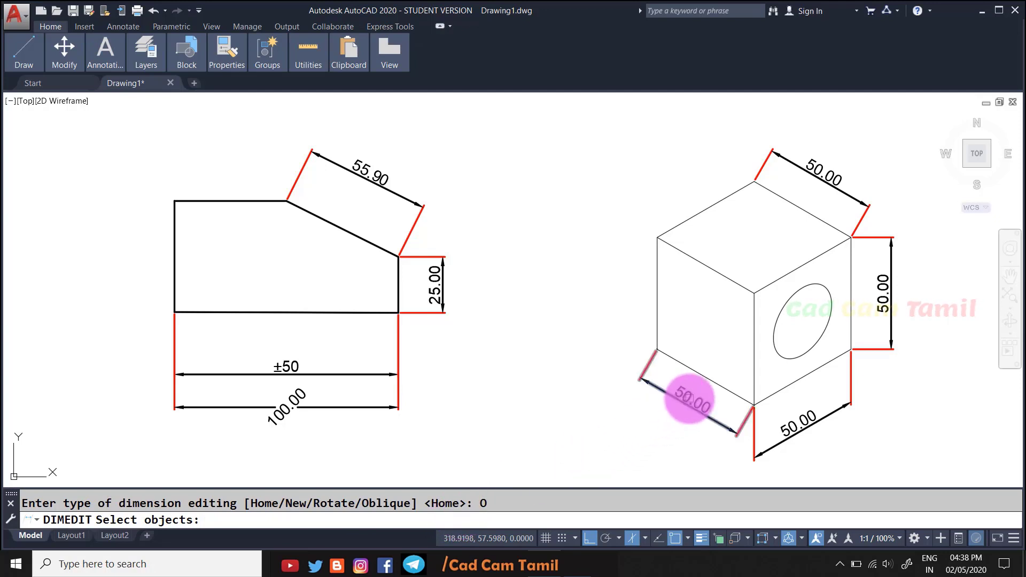
pyautogui.click(690, 398)
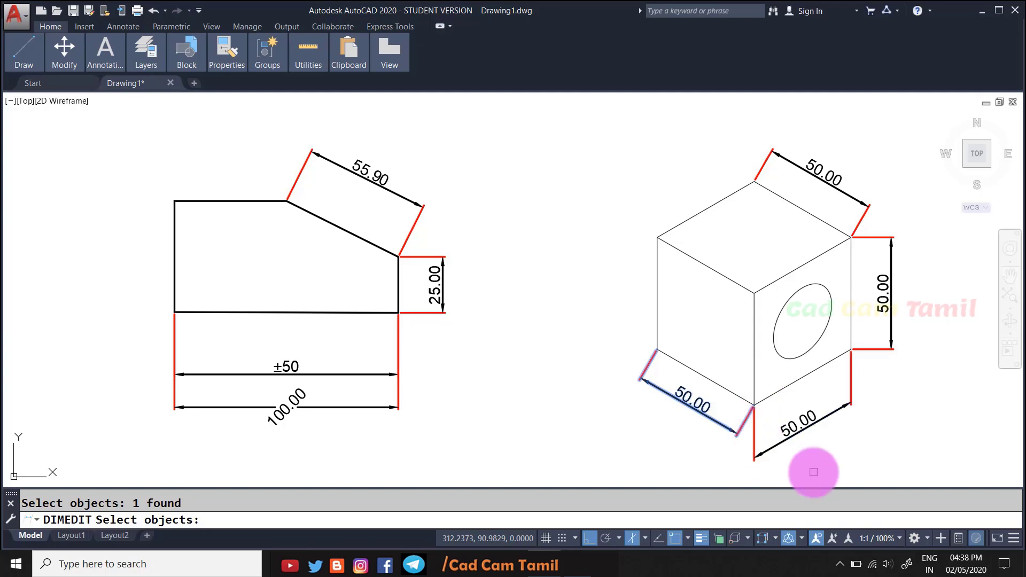
pyautogui.write('270')
pyautogui.press('Return')
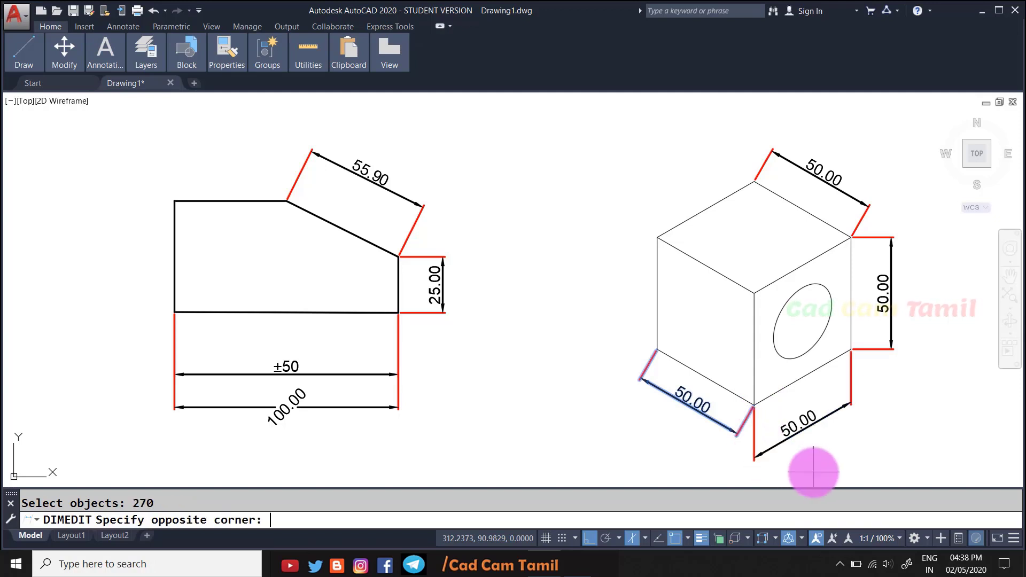
pyautogui.press('Return')
pyautogui.press('Return')
pyautogui.write('270')
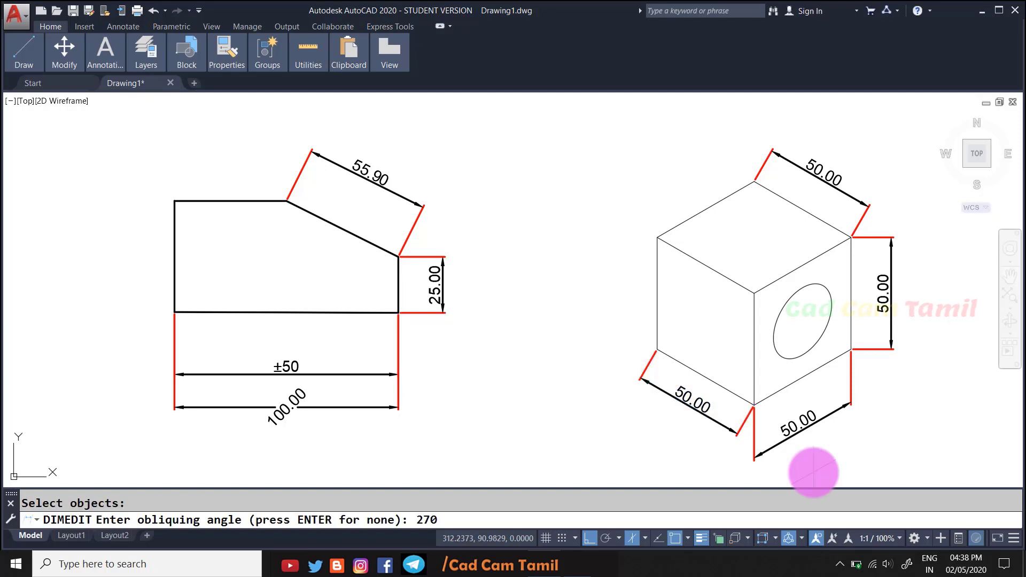
pyautogui.press('Return')
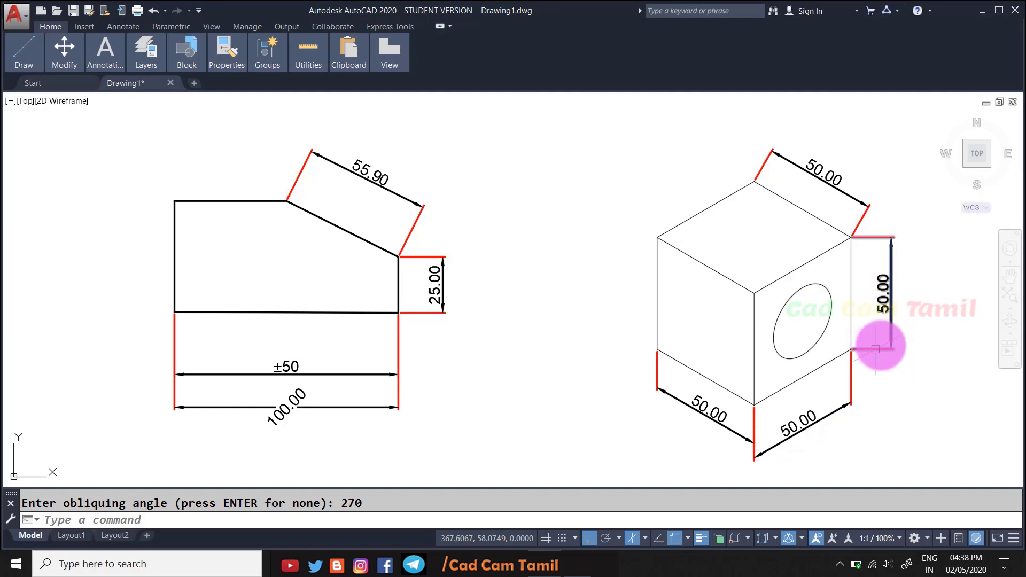
pyautogui.click(839, 356)
pyautogui.click(802, 265)
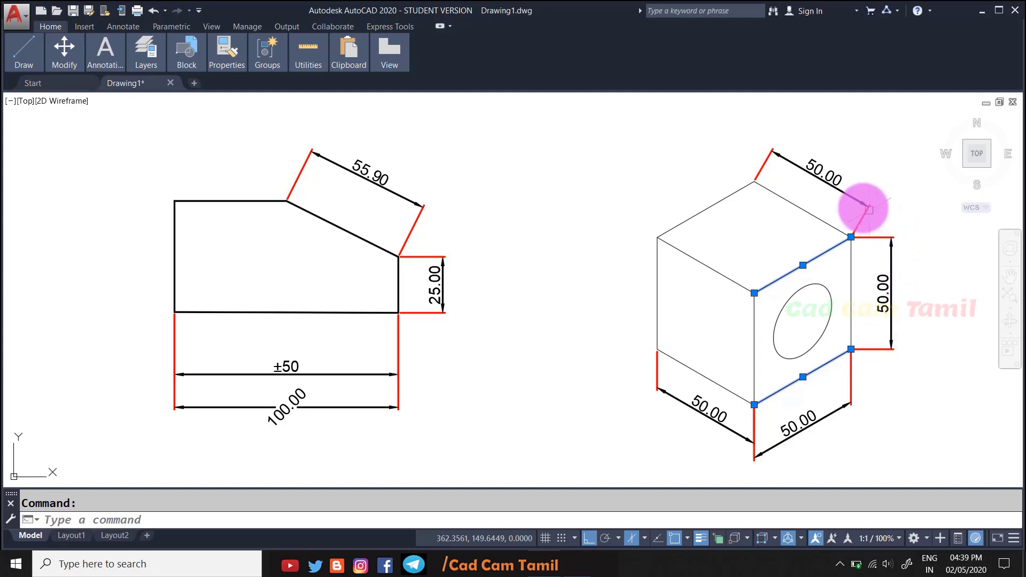
pyautogui.press('Escape')
pyautogui.click(855, 212)
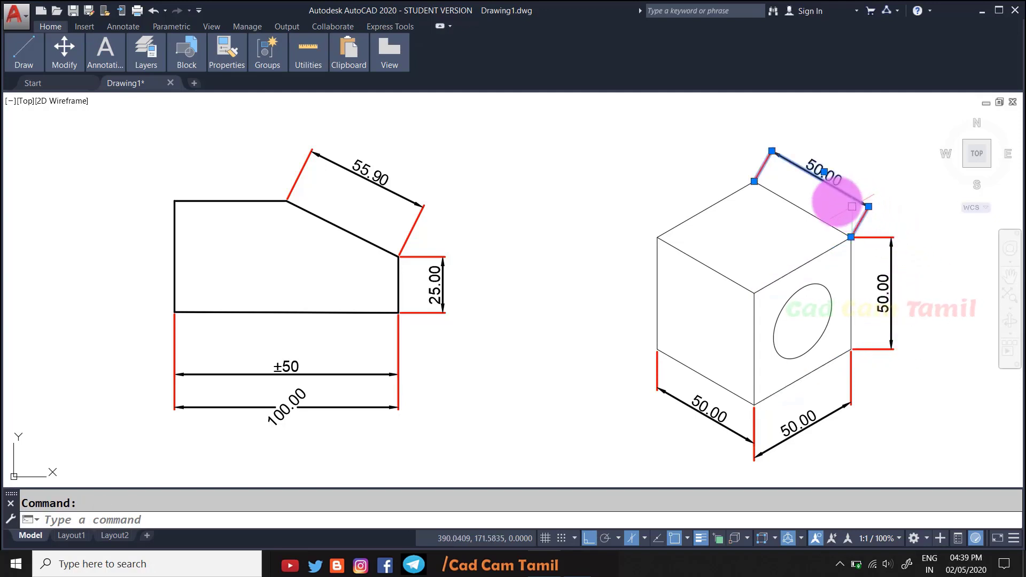
pyautogui.press('Escape')
pyautogui.click(798, 267)
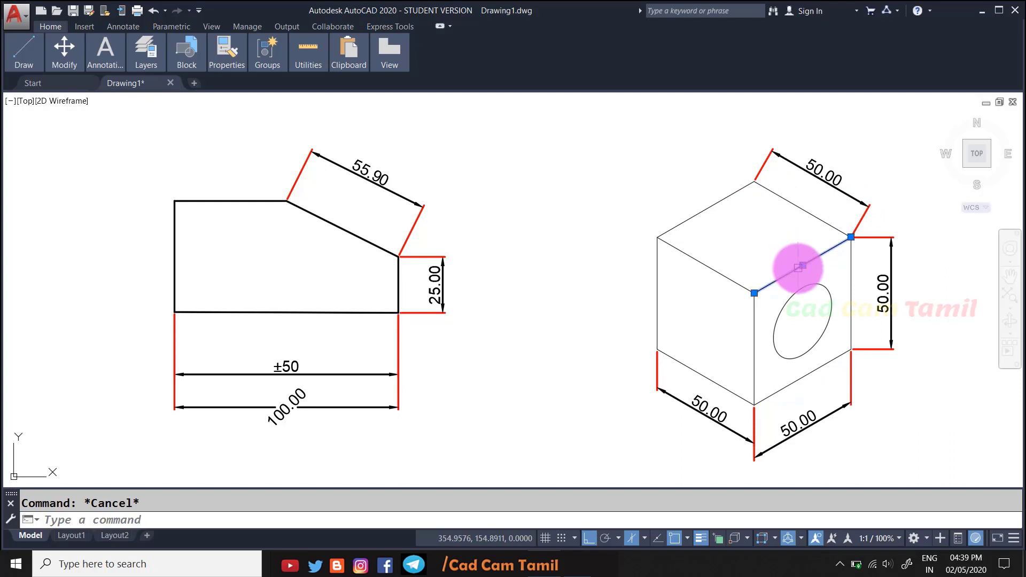
pyautogui.keyDown('shift'); pyautogui.click(708, 207); pyautogui.keyUp('shift')
pyautogui.moveTo(976, 153)
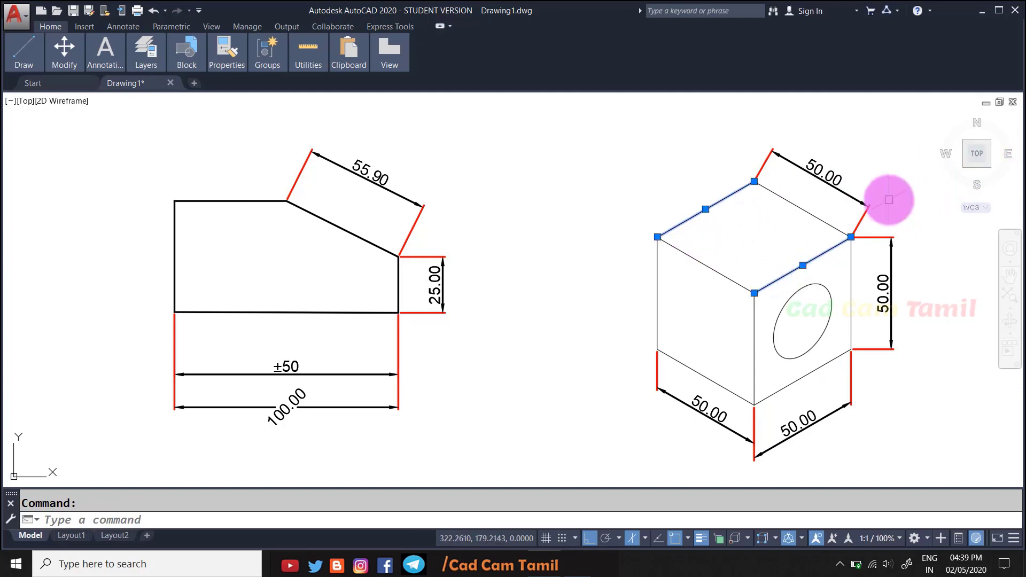
pyautogui.press('Escape')
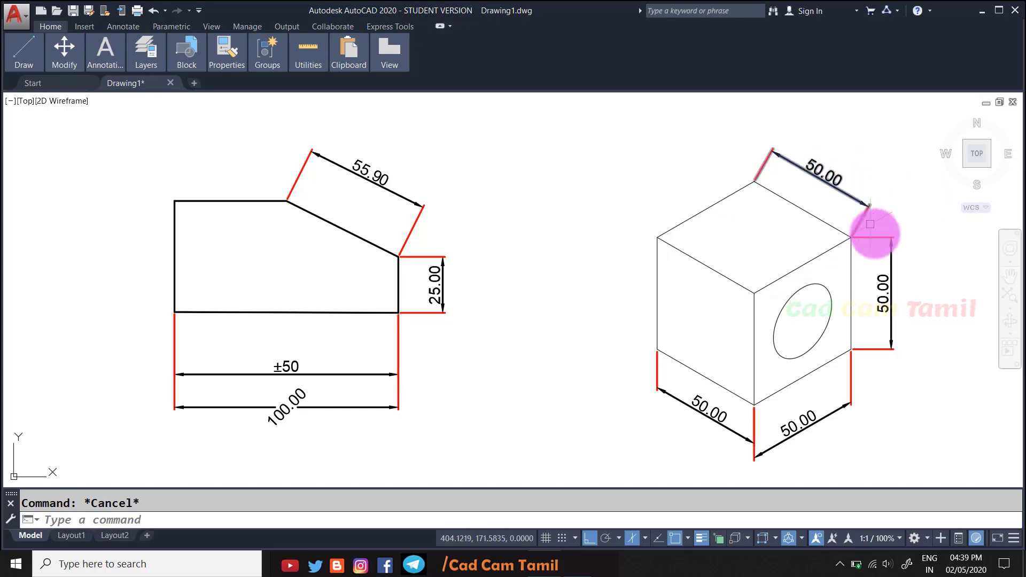
# - Oblique the right vertical and top 50.00 dimensions at 30°
pyautogui.write('dimedit')
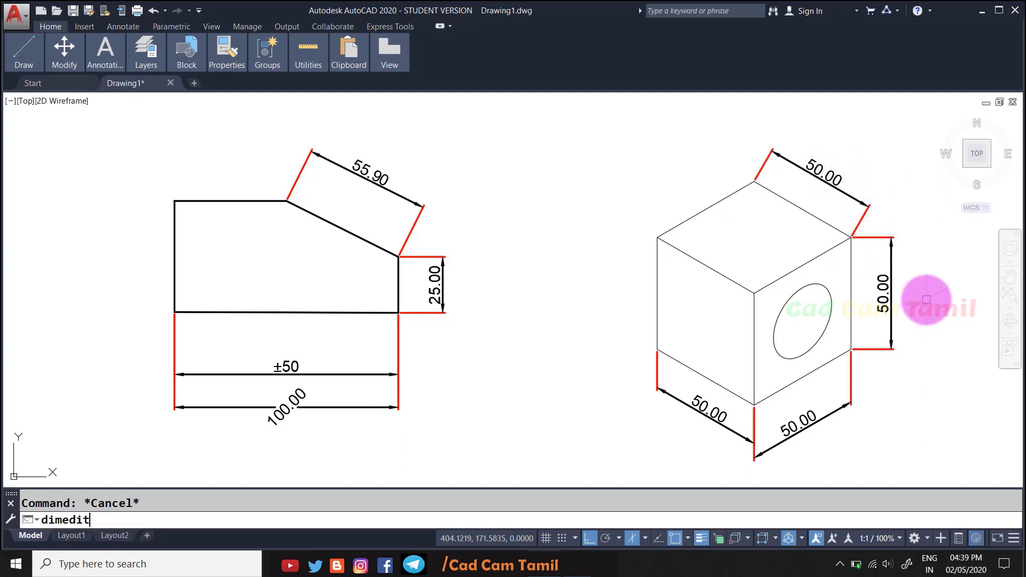
pyautogui.press('Return')
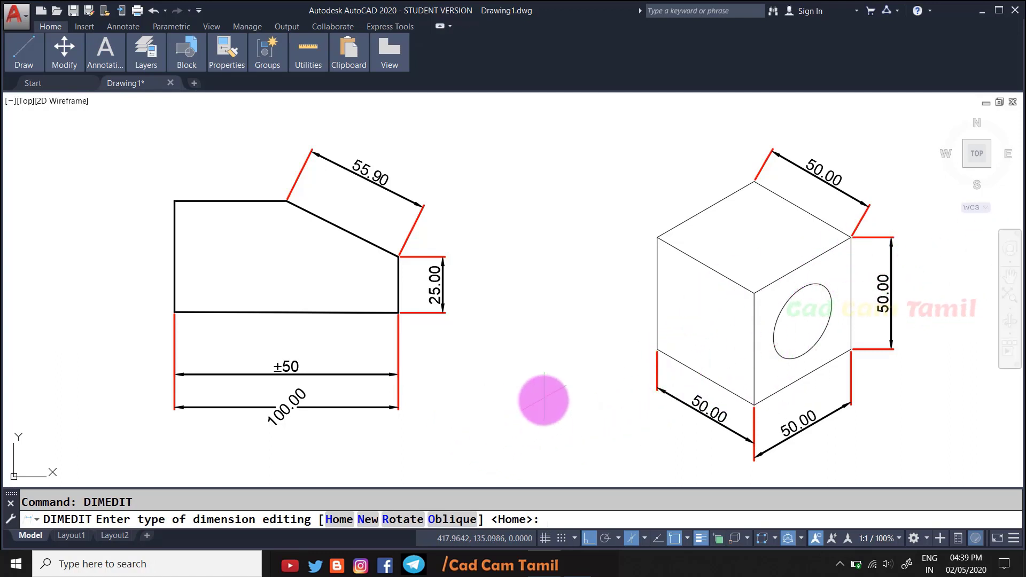
pyautogui.click(452, 519)
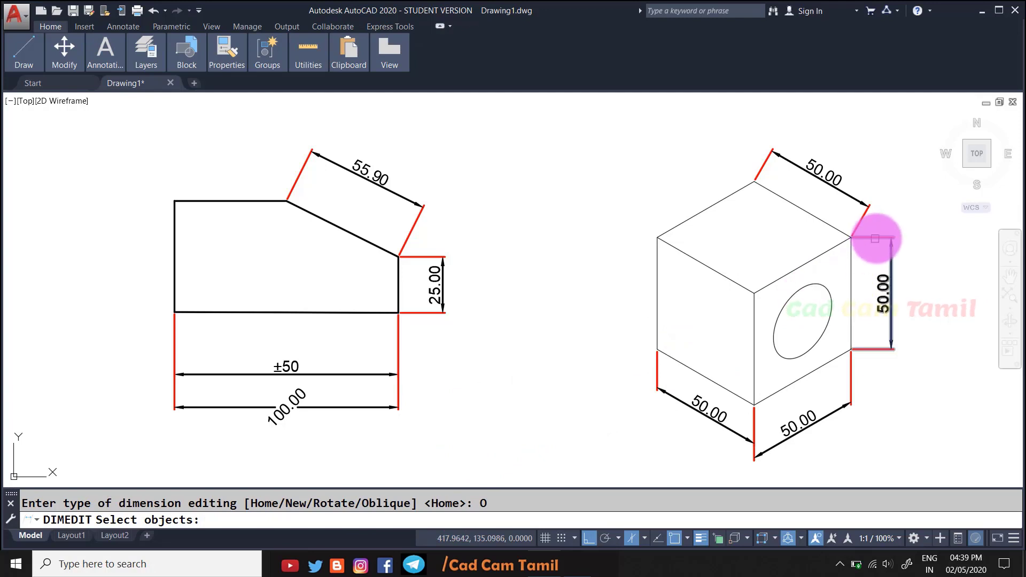
pyautogui.click(880, 237)
pyautogui.click(866, 215)
pyautogui.press('Return')
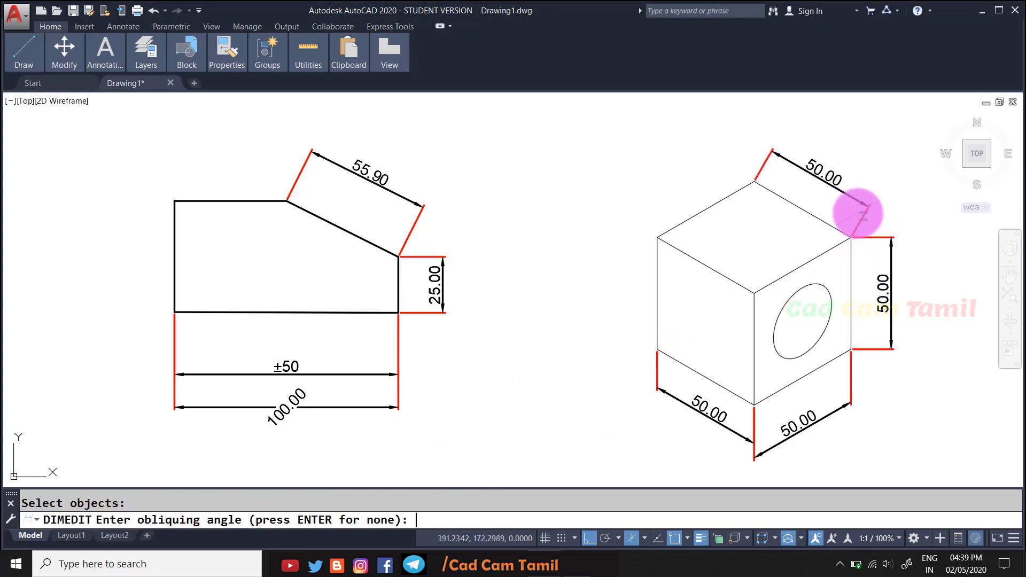
pyautogui.write('30')
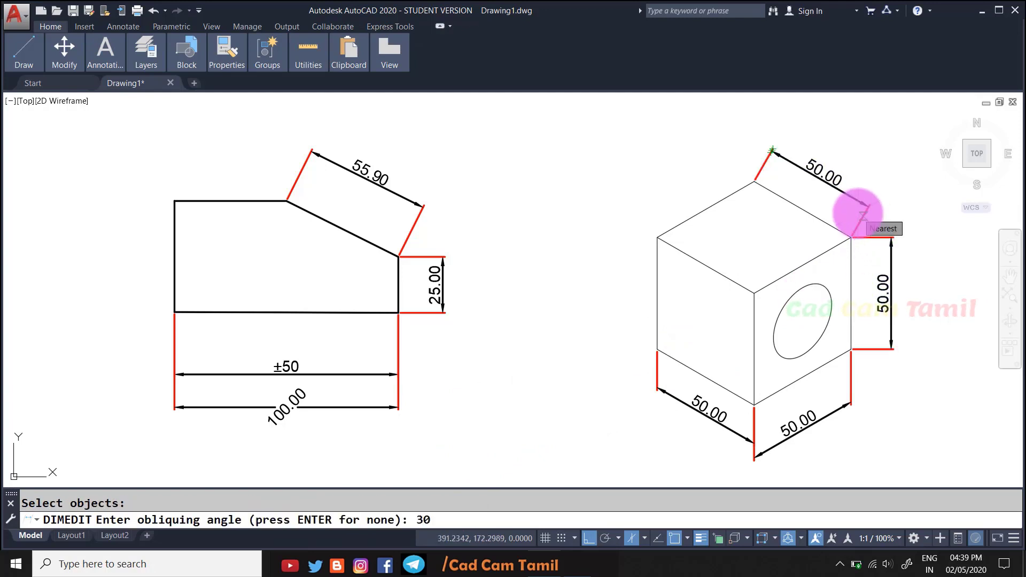
pyautogui.press('Return')
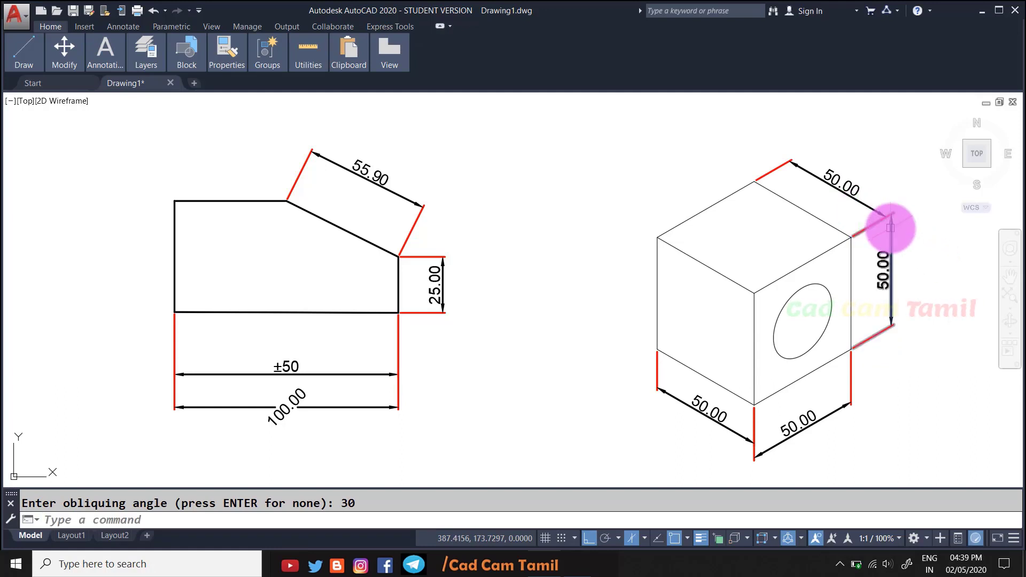
pyautogui.click(890, 224)
# - Grip-stretch the right 50.00 dimension's top extension endpoint onto the cube corner
pyautogui.click(892, 214)
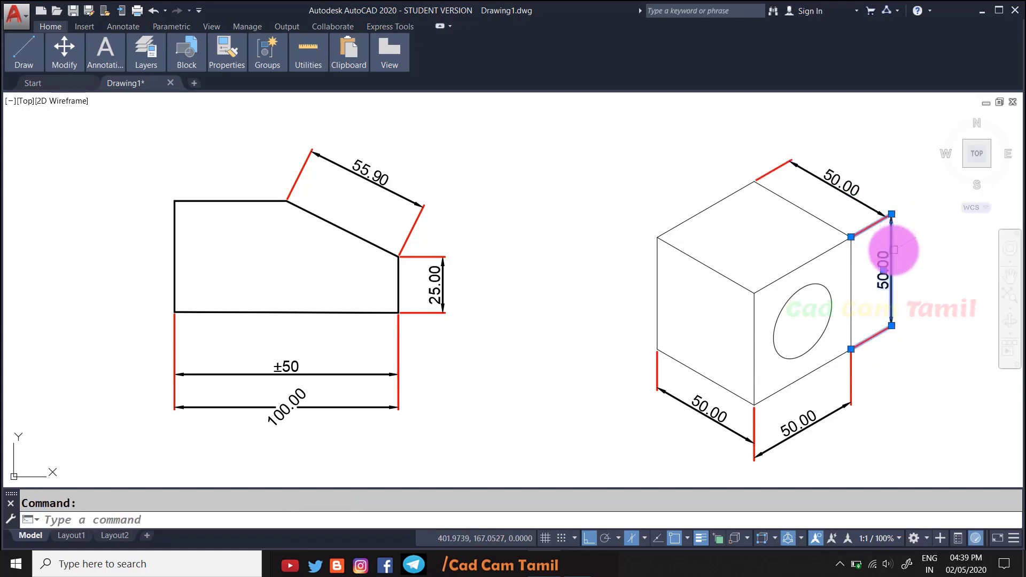
pyautogui.press('Escape')
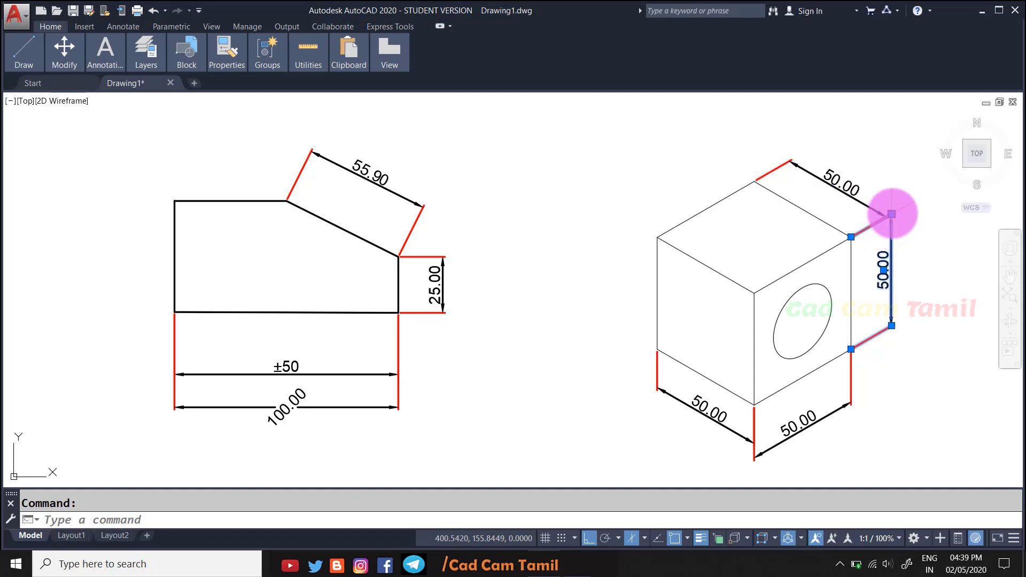
pyautogui.click(891, 213)
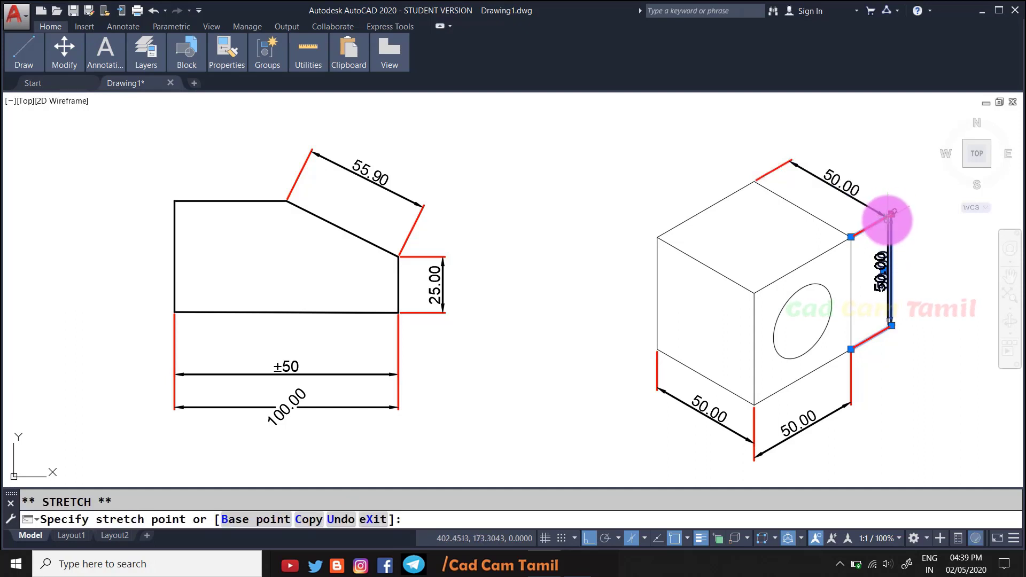
pyautogui.click(889, 215)
pyautogui.press('Escape')
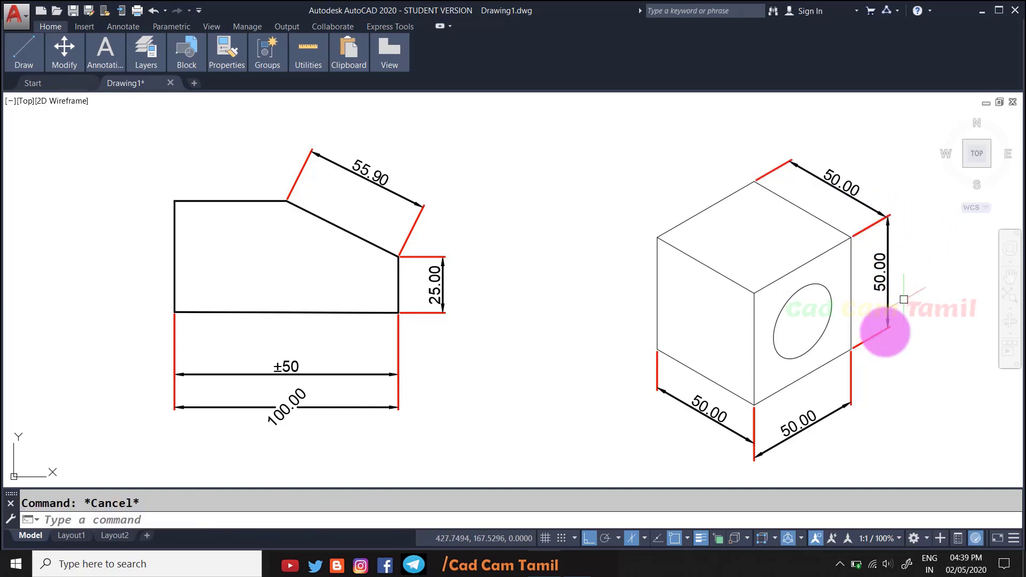
# - Snap the dimension's bottom endpoint to the cube's corner
pyautogui.scroll(5, 744, 470)
pyautogui.click(790, 406)
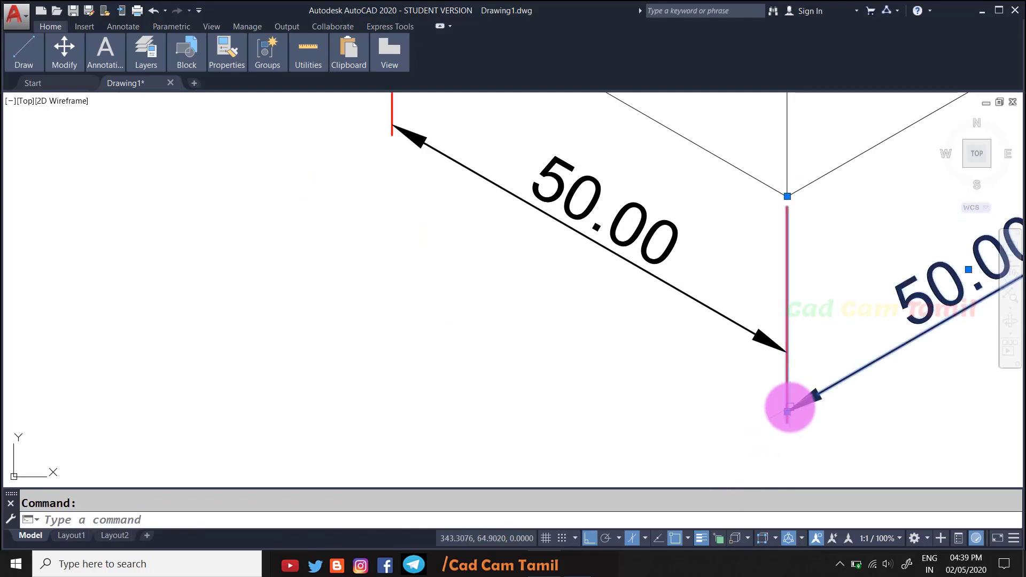
pyautogui.click(786, 411)
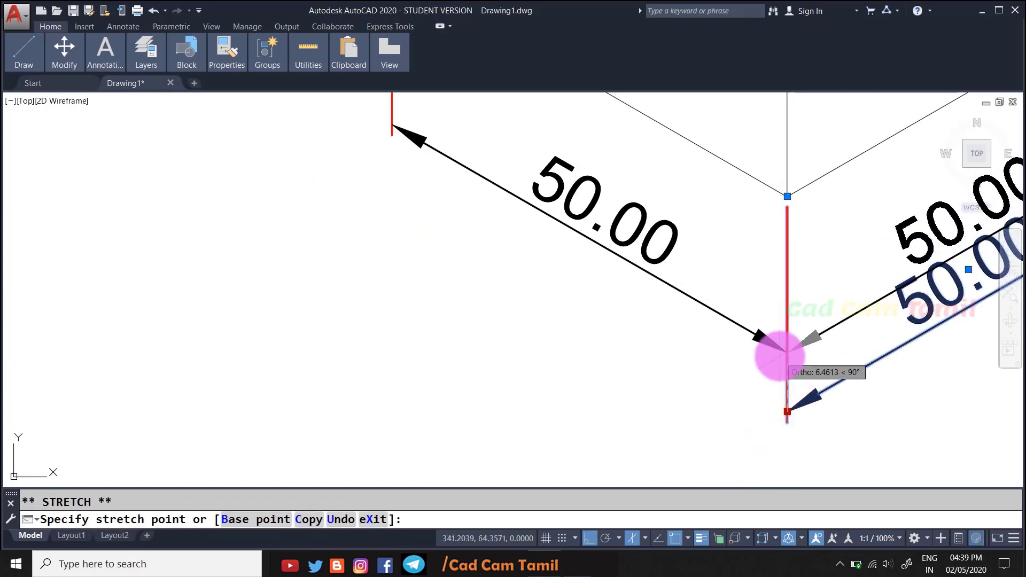
pyautogui.click(786, 353)
pyautogui.press('Escape')
pyautogui.scroll(-5, 648, 399)
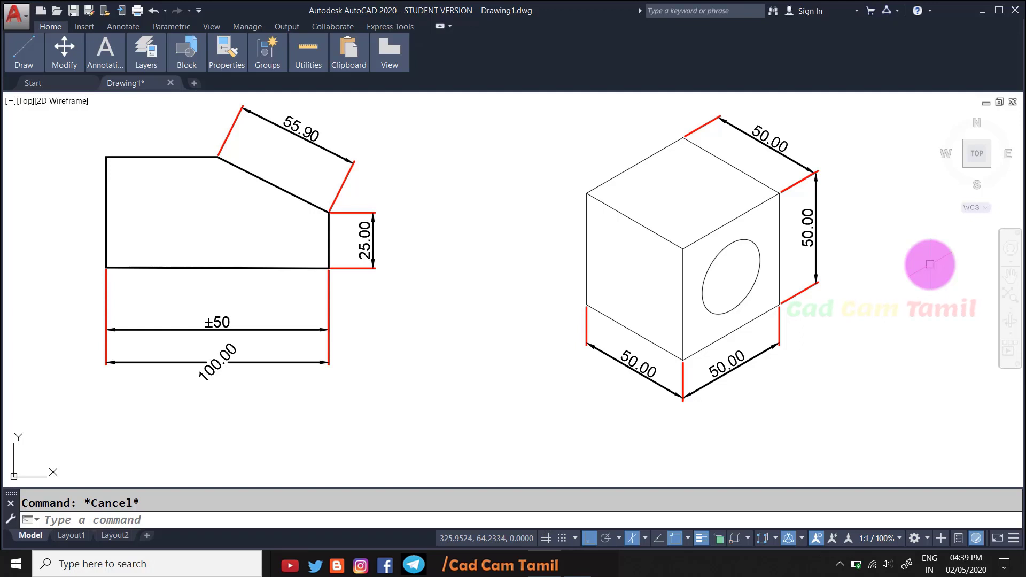
pyautogui.write('dimedit')
pyautogui.press('Return')
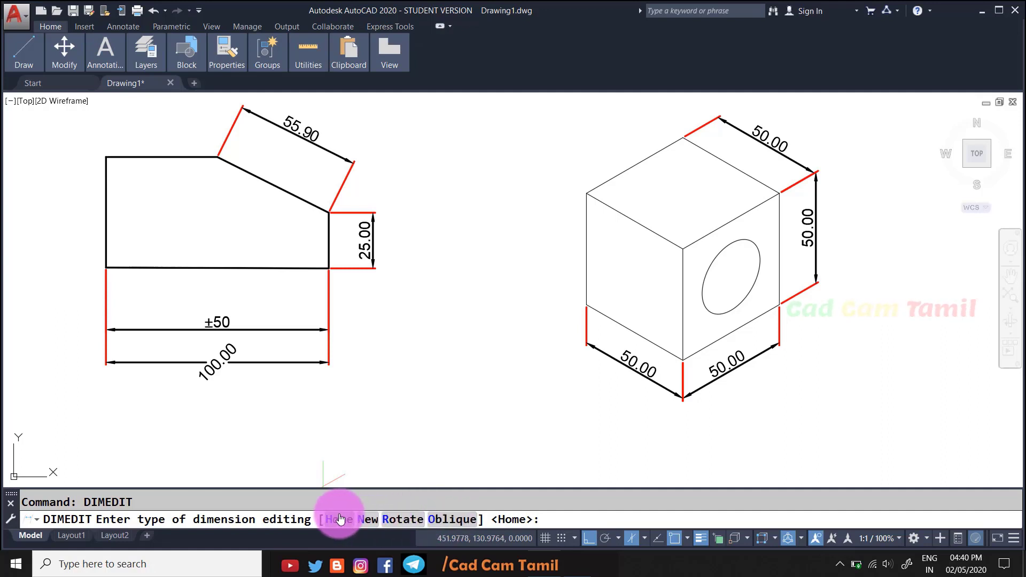
# - Move the profile's 25.00 dimension text down below the part
pyautogui.press('Escape')
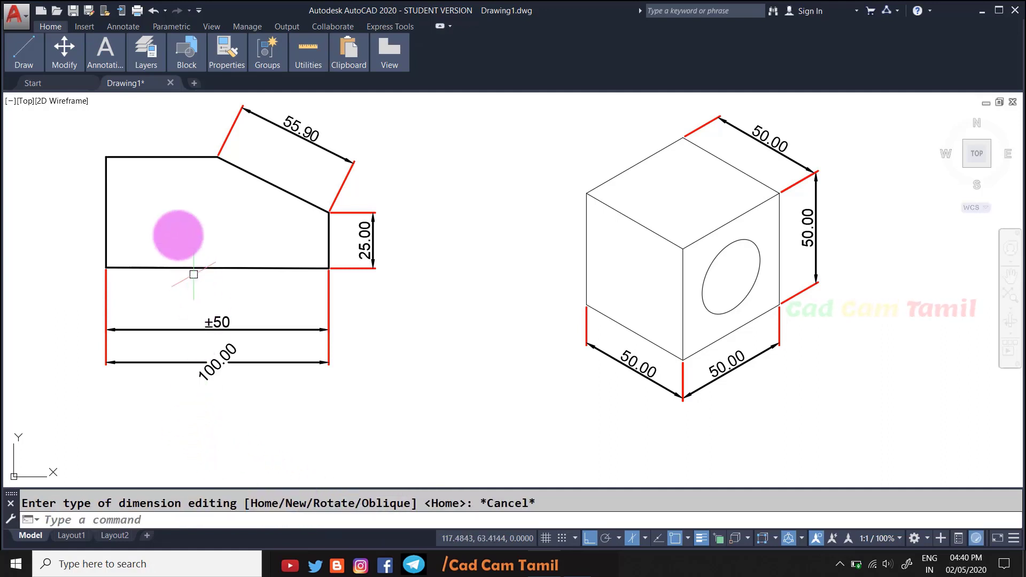
pyautogui.click(365, 240)
pyautogui.click(373, 268)
pyautogui.press('Escape')
pyautogui.press('Escape')
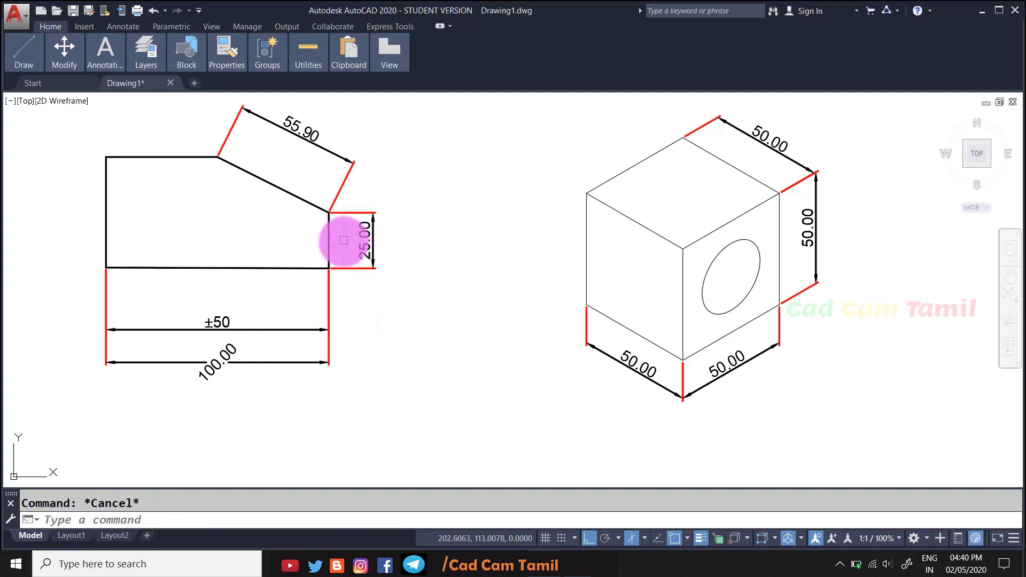
pyautogui.click(361, 243)
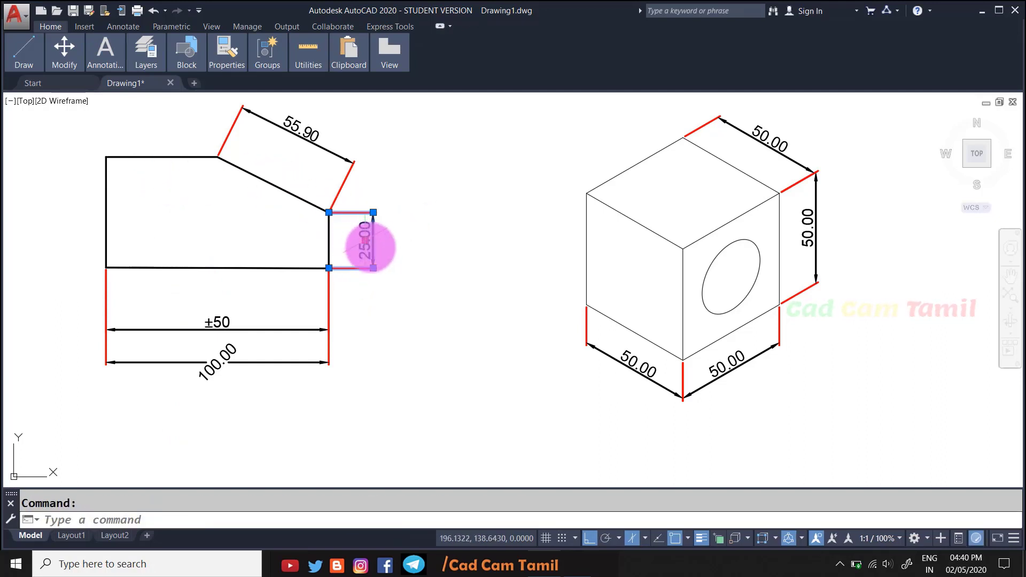
pyautogui.click(366, 243)
pyautogui.click(426, 319)
pyautogui.press('Escape')
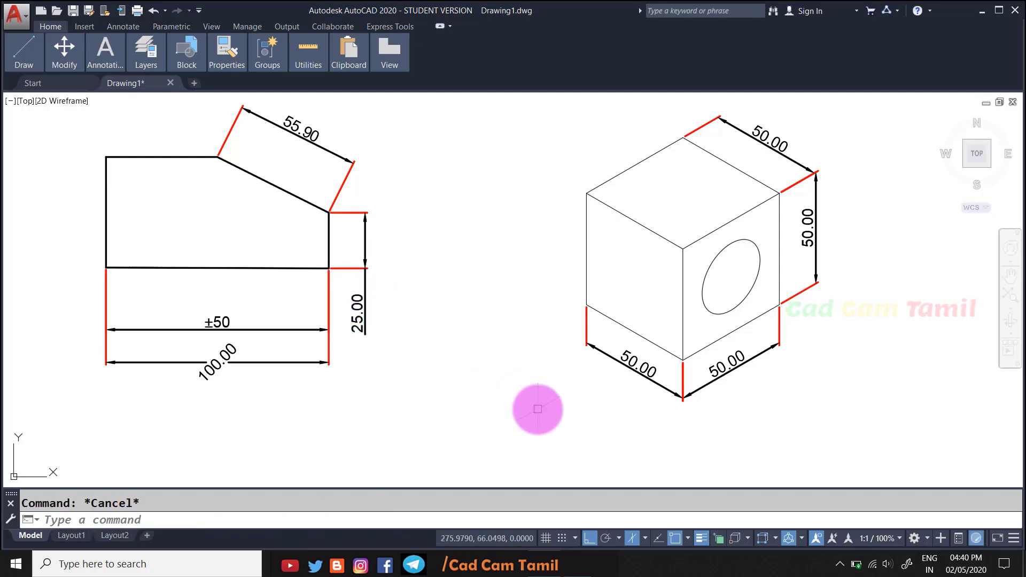
# - Shift the cube's lower-left 50.00 dimension text up and to the left
pyautogui.click(633, 356)
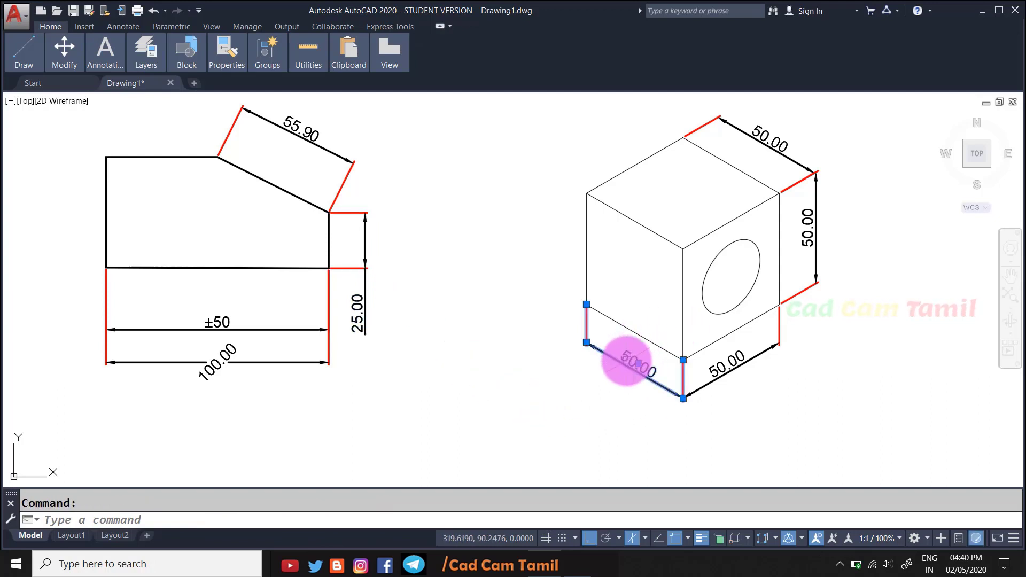
pyautogui.click(640, 363)
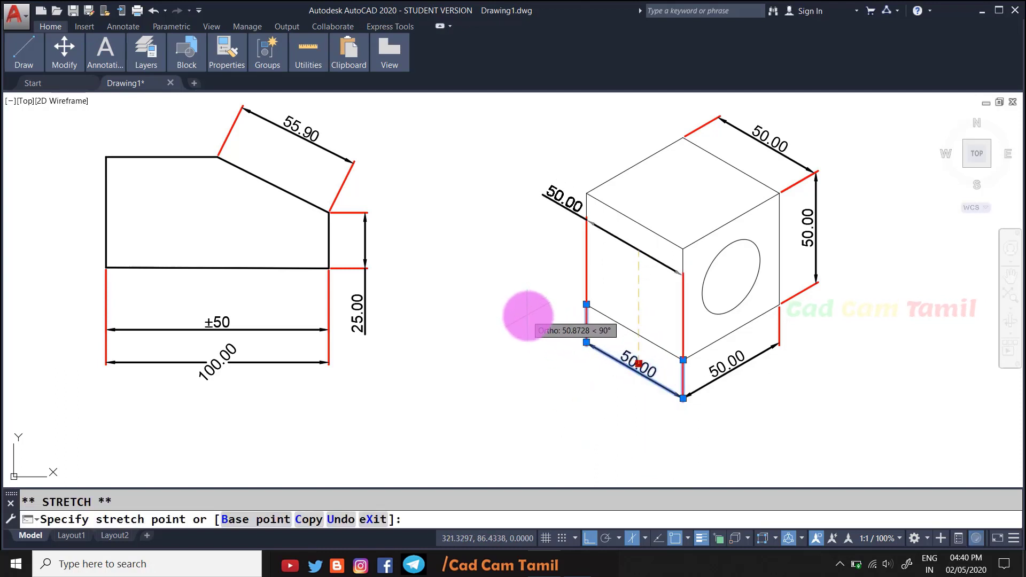
pyautogui.click(526, 312)
pyautogui.press('Escape')
pyautogui.write('DIMEDIT')
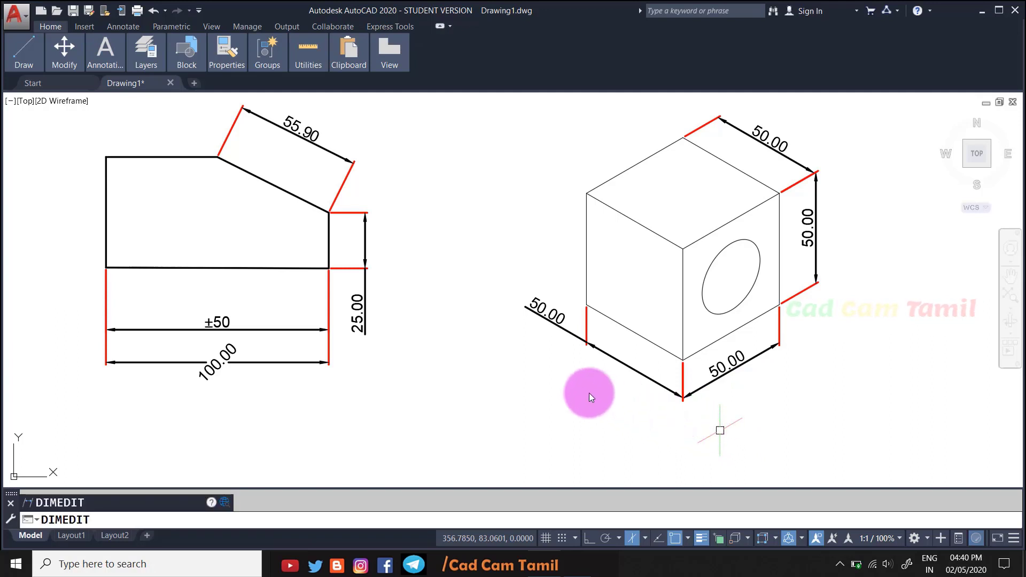
pyautogui.press('Return')
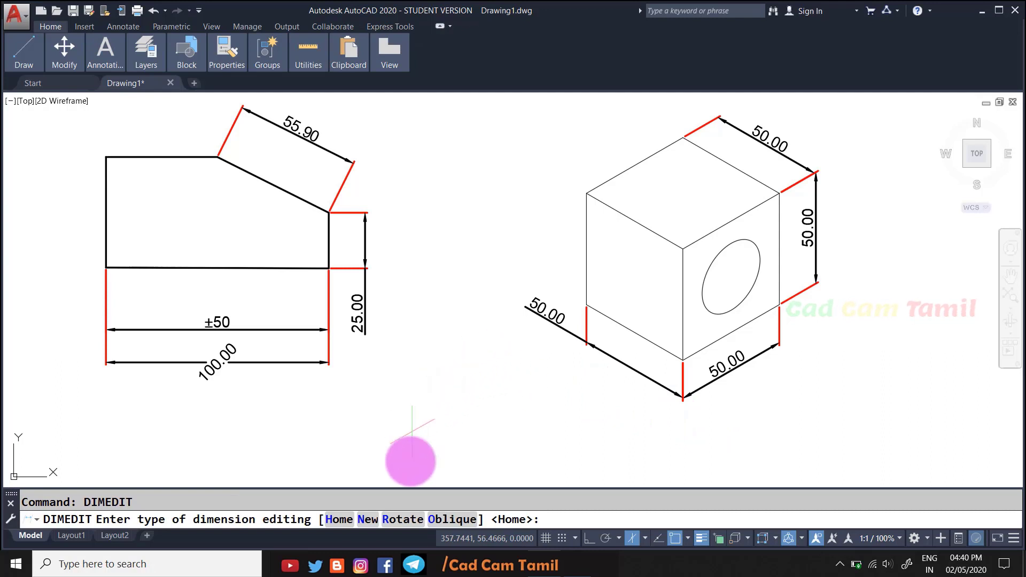
# - Return the 25.00 and lower-left 50.00 dimension texts to their home positions
pyautogui.click(339, 519)
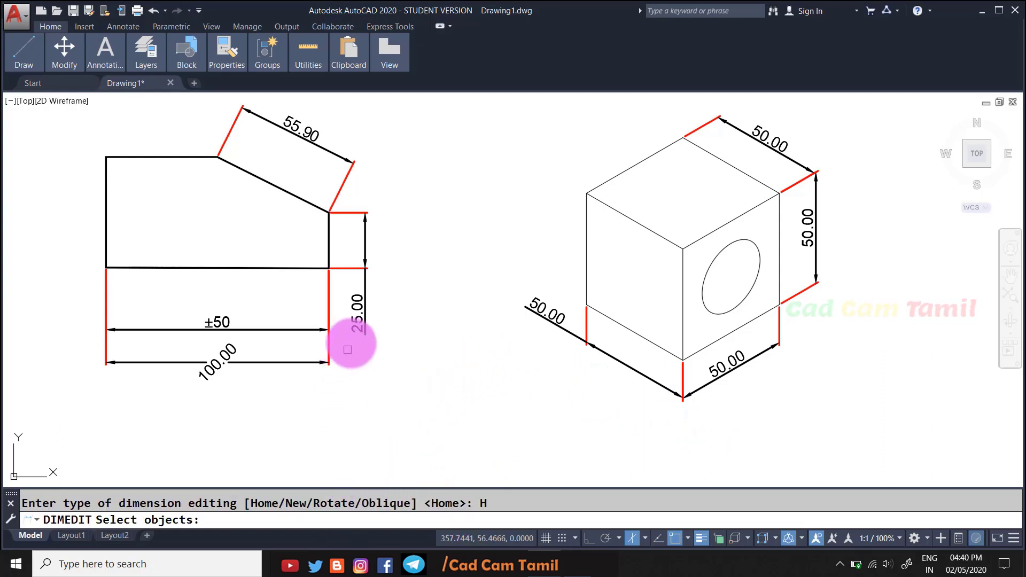
pyautogui.click(358, 328)
pyautogui.press('Return')
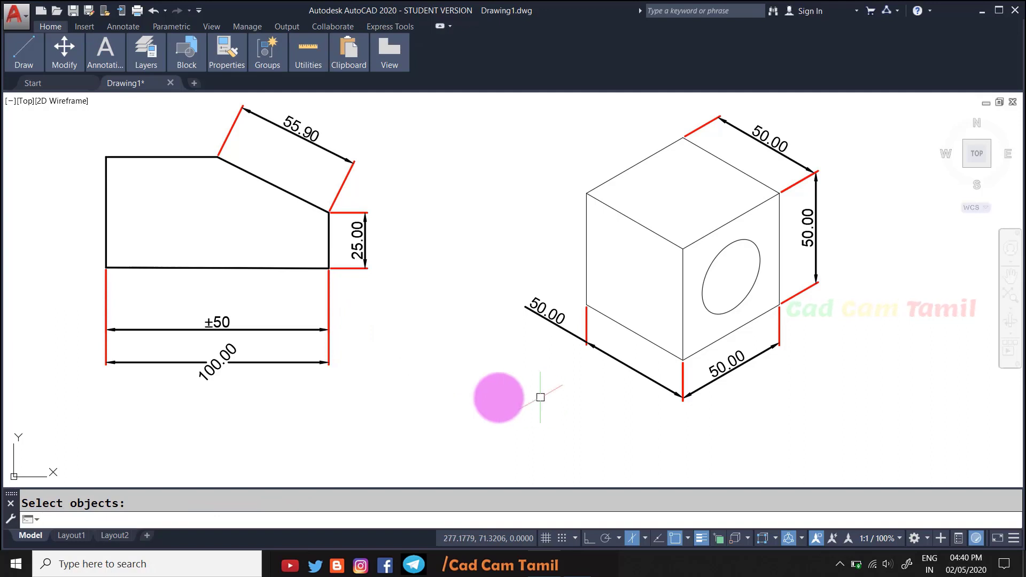
pyautogui.press('Return')
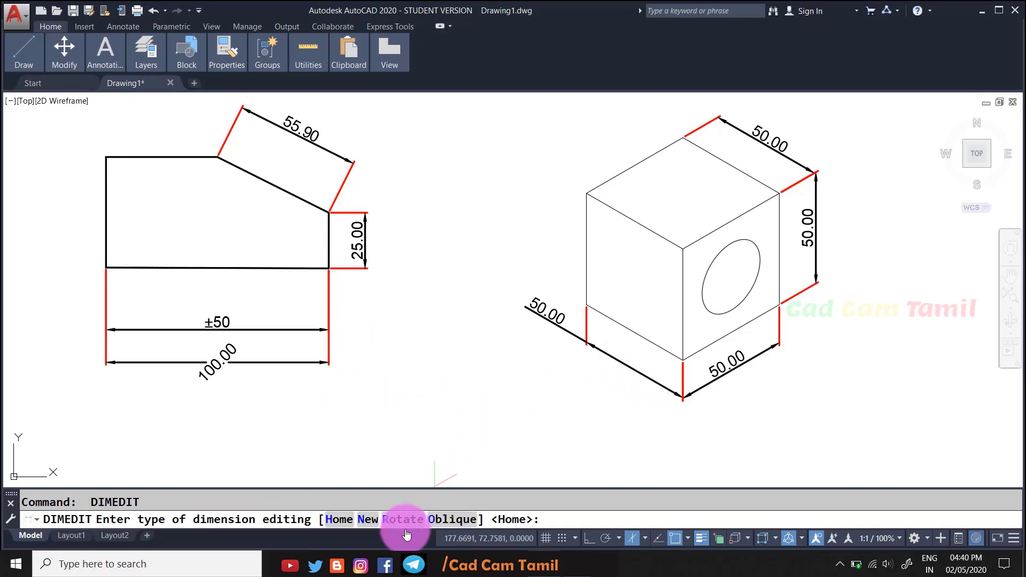
pyautogui.click(339, 519)
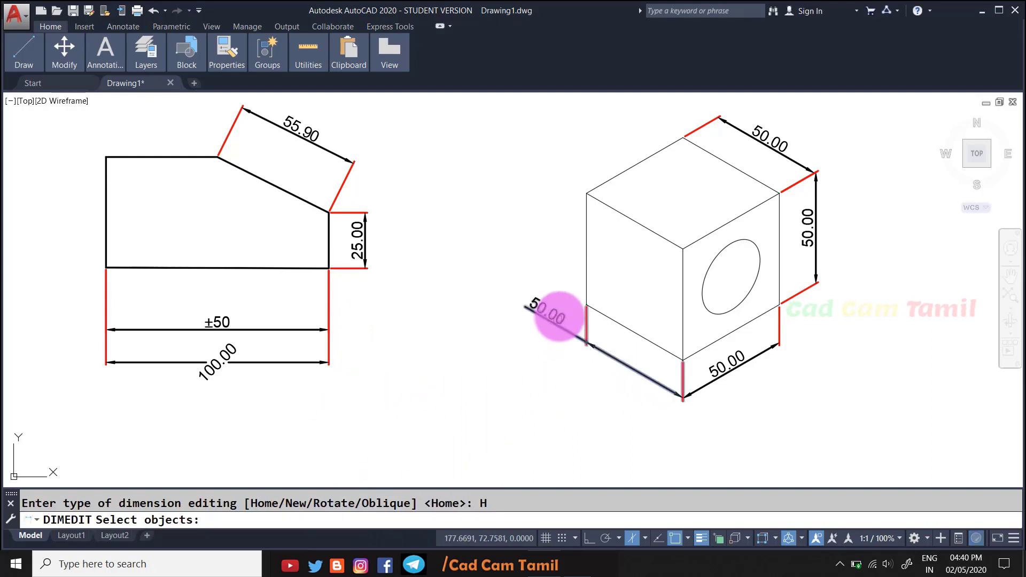
pyautogui.click(556, 320)
pyautogui.press('Return')
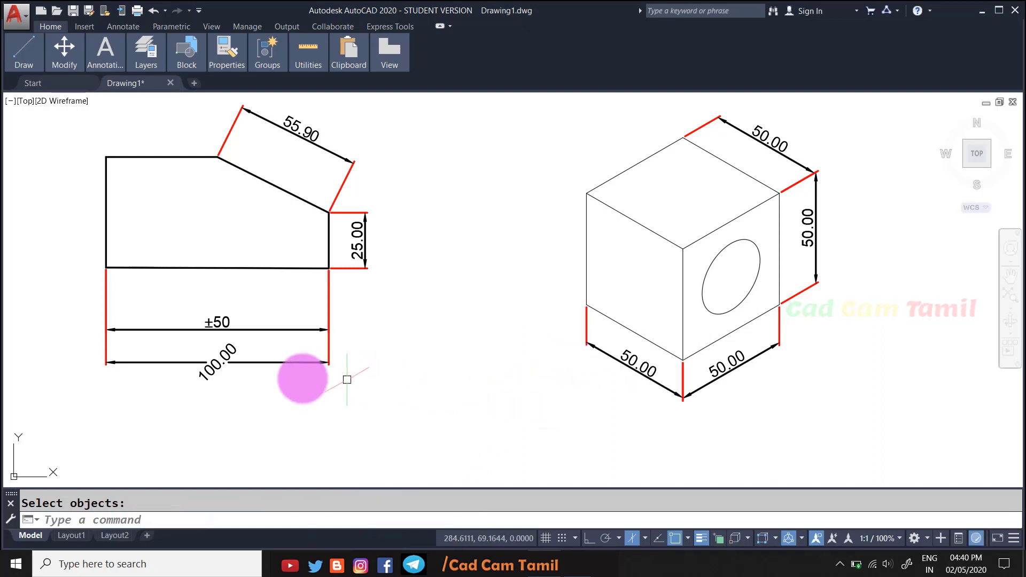
# - Undo the last dimension text reset
pyautogui.press('Return')
pyautogui.press('Return')
pyautogui.press('Escape')
pyautogui.write('u')
pyautogui.press('Return')
# - Restore the 100.00 dimension text to its horizontal home position
pyautogui.write('dimedit')
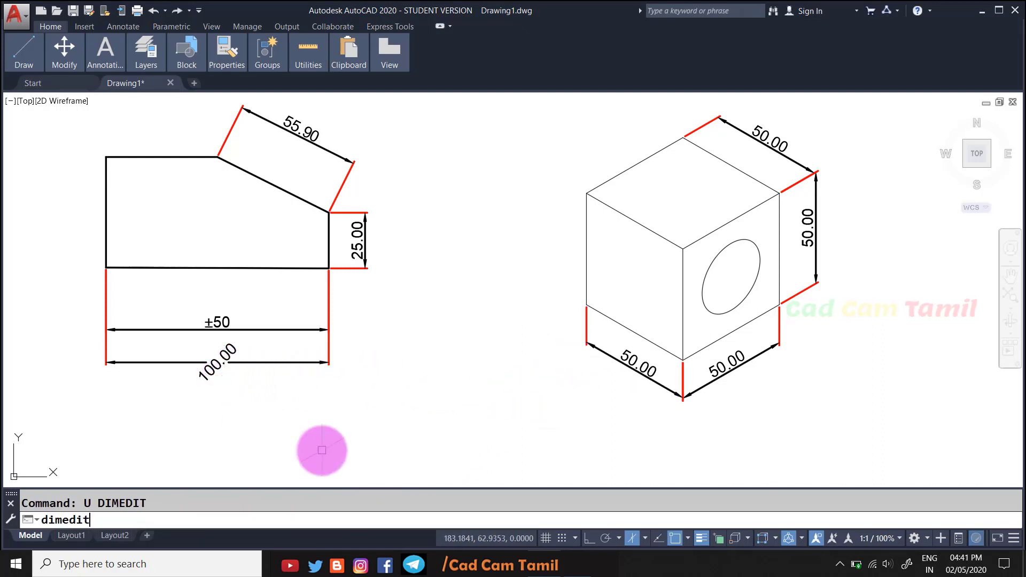
pyautogui.press('Return')
pyautogui.click(339, 518)
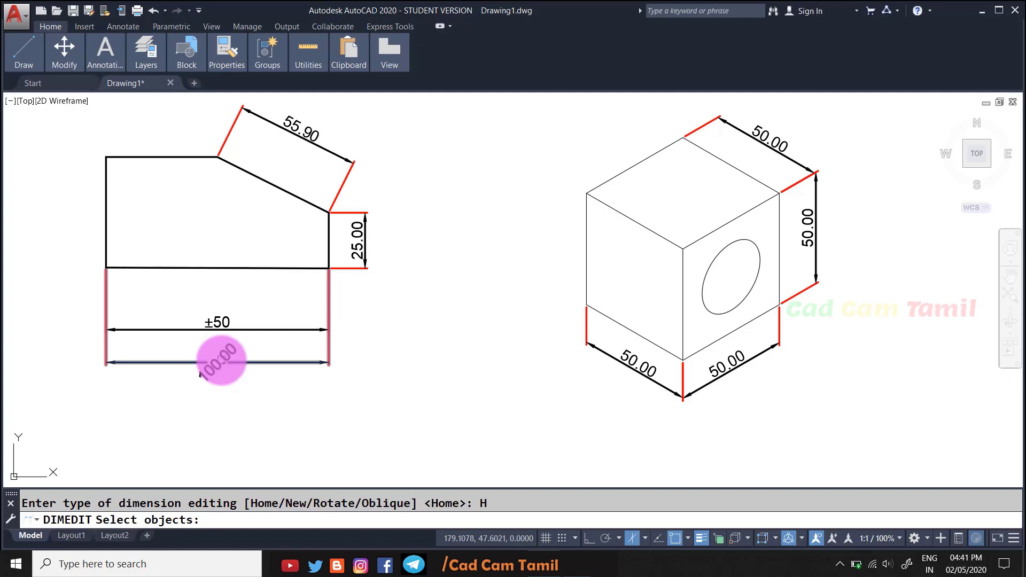
pyautogui.click(220, 361)
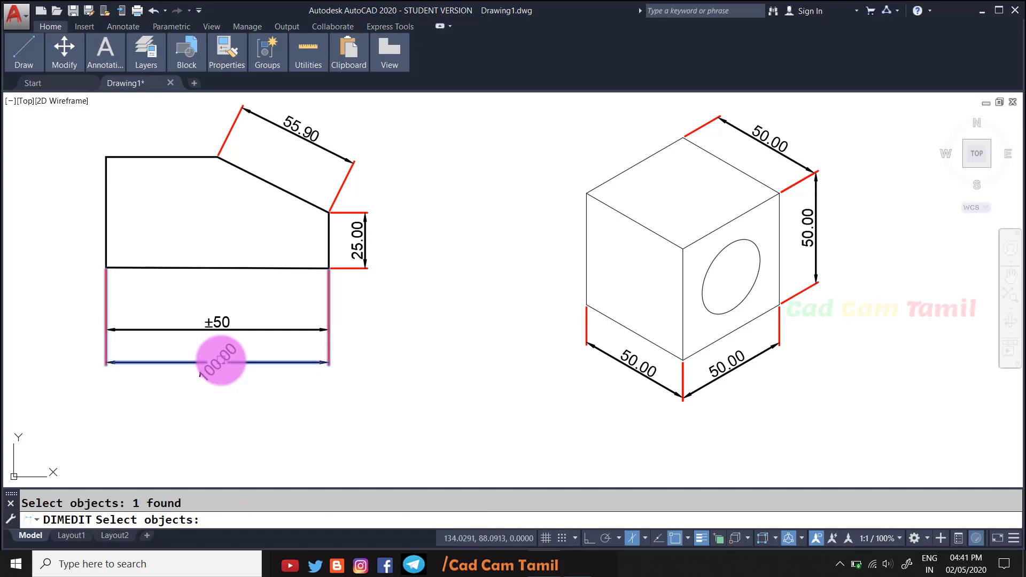
pyautogui.press('Return')
pyautogui.write('dimedi')
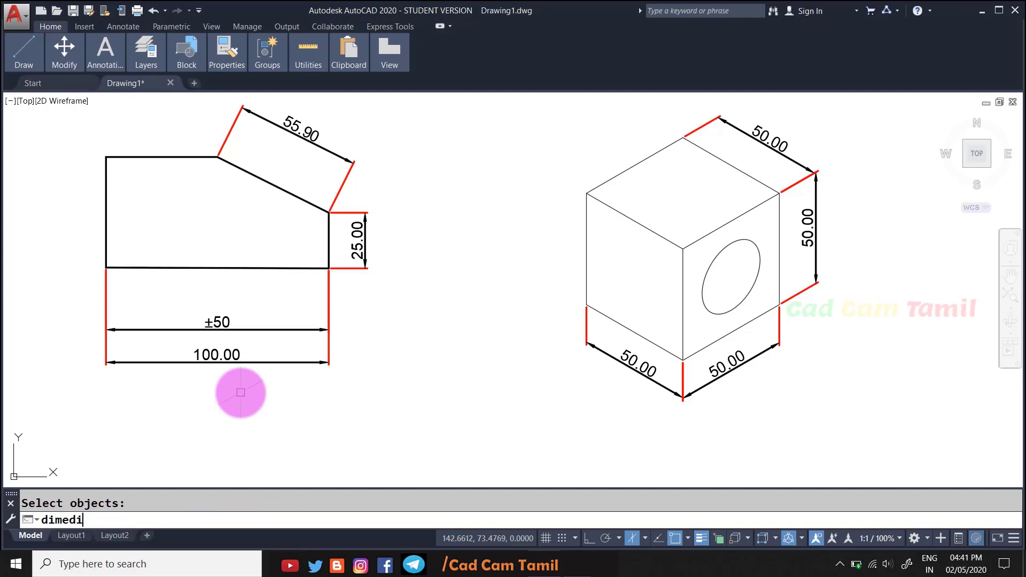
pyautogui.write('t')
pyautogui.press('Return')
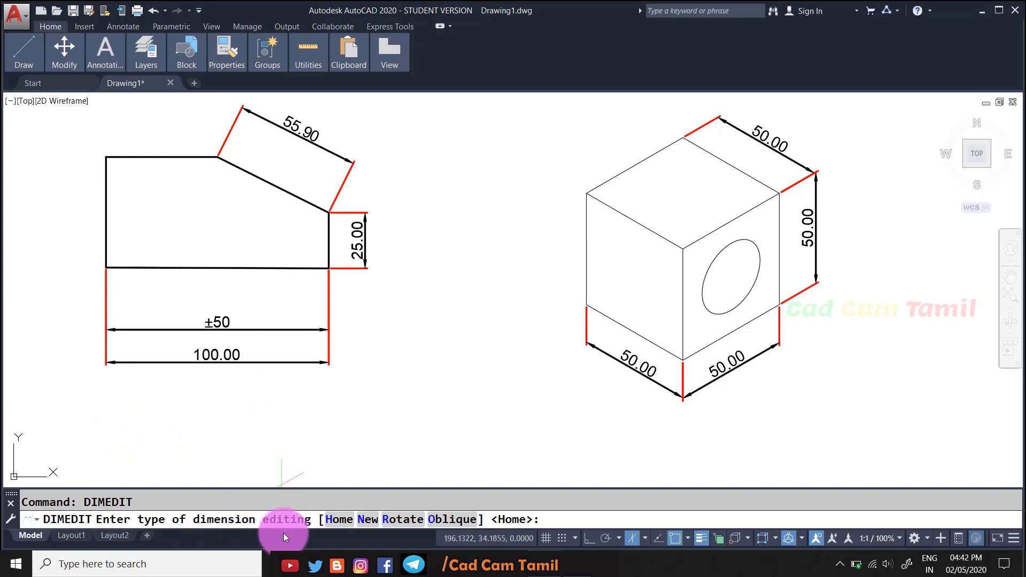
# - Replace the 100.00 dimension text with %%p so it reads ±100.00
pyautogui.click(360, 521)
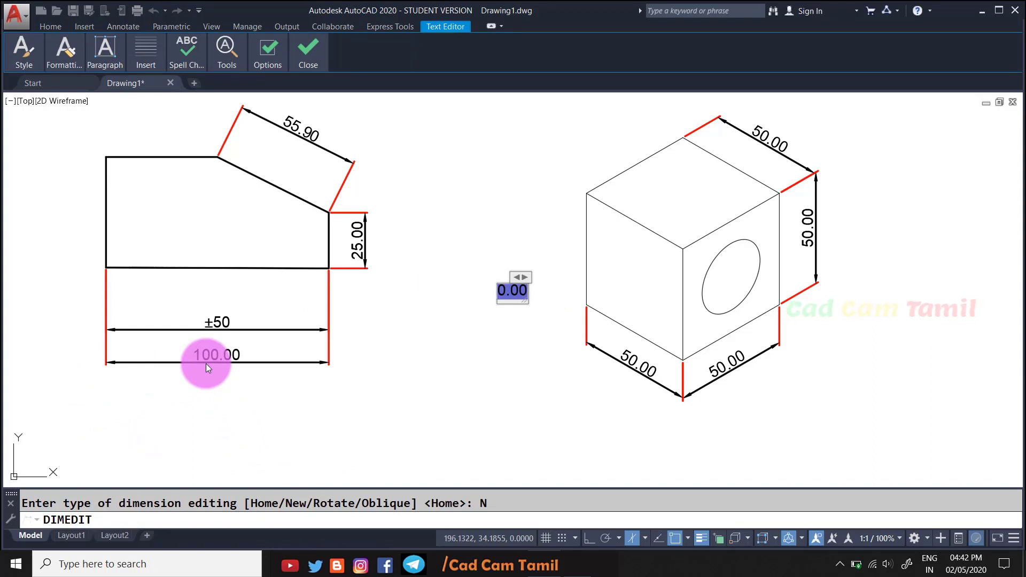
pyautogui.write('%%')
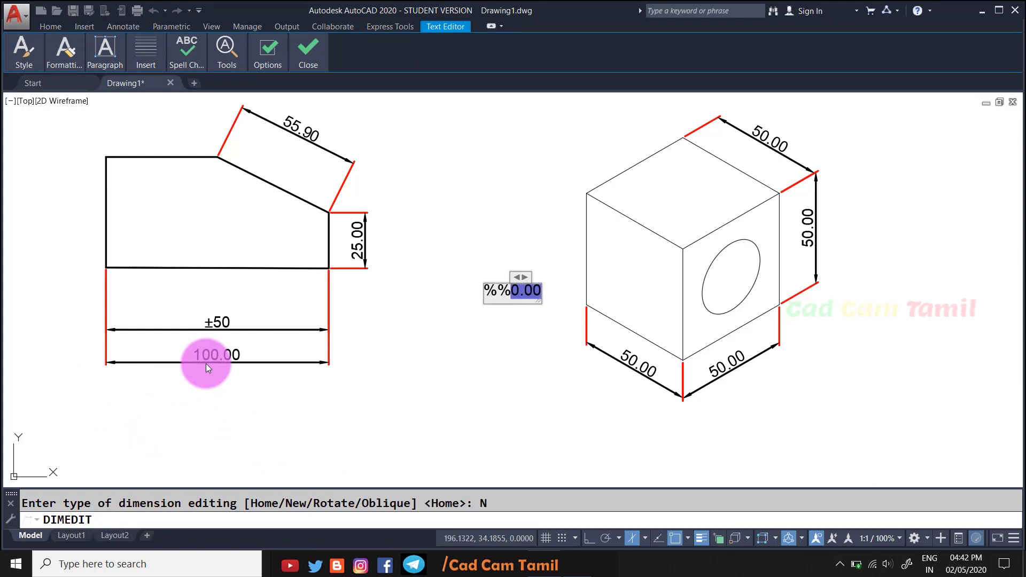
pyautogui.write('p')
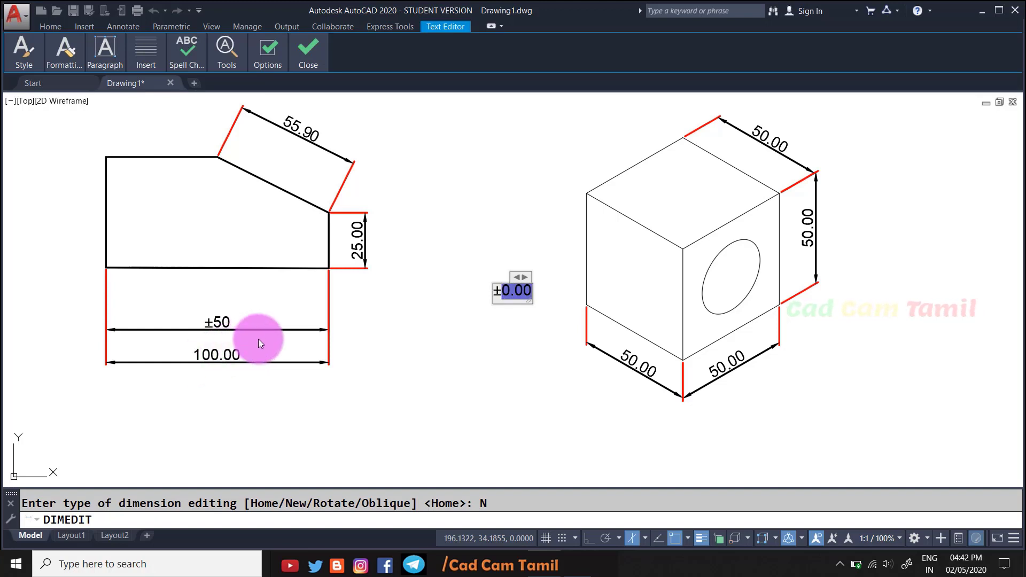
pyautogui.click(260, 343)
pyautogui.click(216, 352)
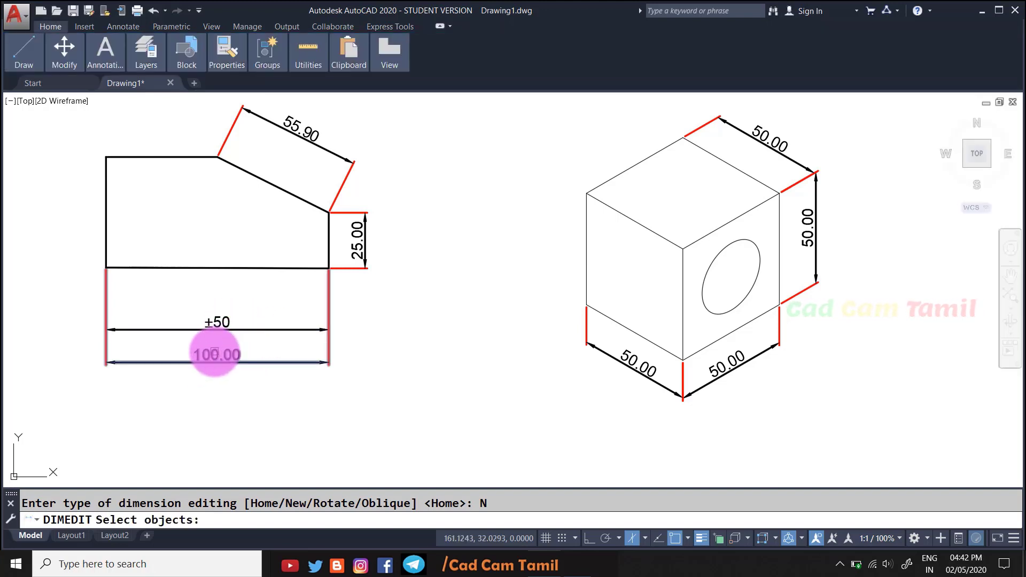
pyautogui.press('Return')
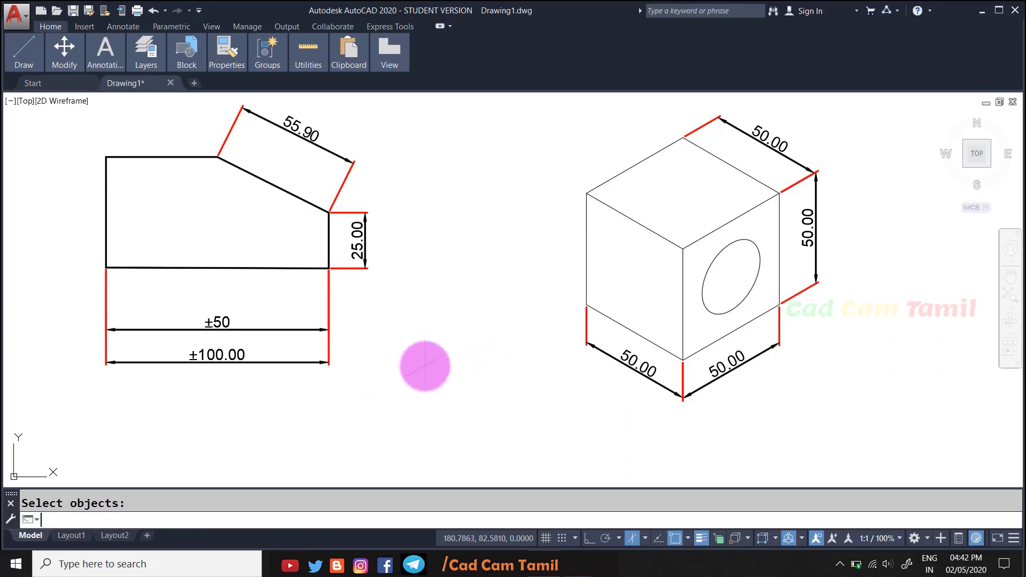
pyautogui.press('Return')
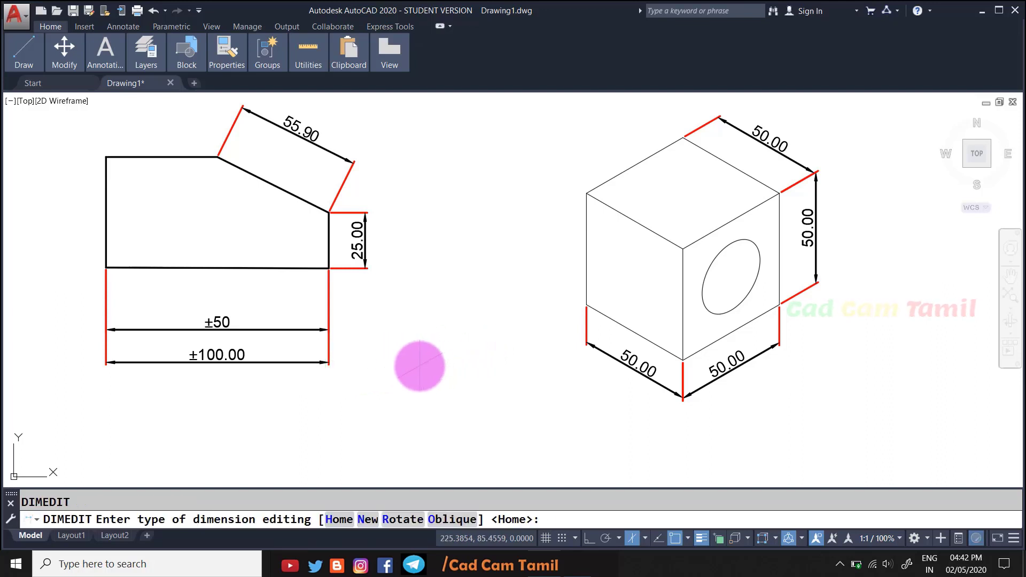
# - Give the 55.90 dimension a diameter symbol with %%c, making it Ø55.90
pyautogui.write('n')
pyautogui.press('Return')
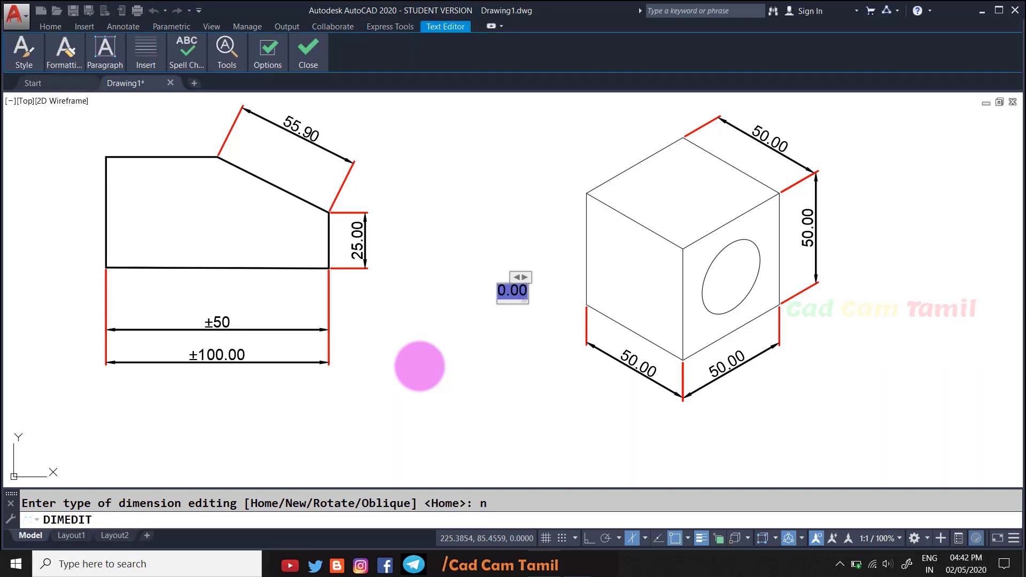
pyautogui.write('%%')
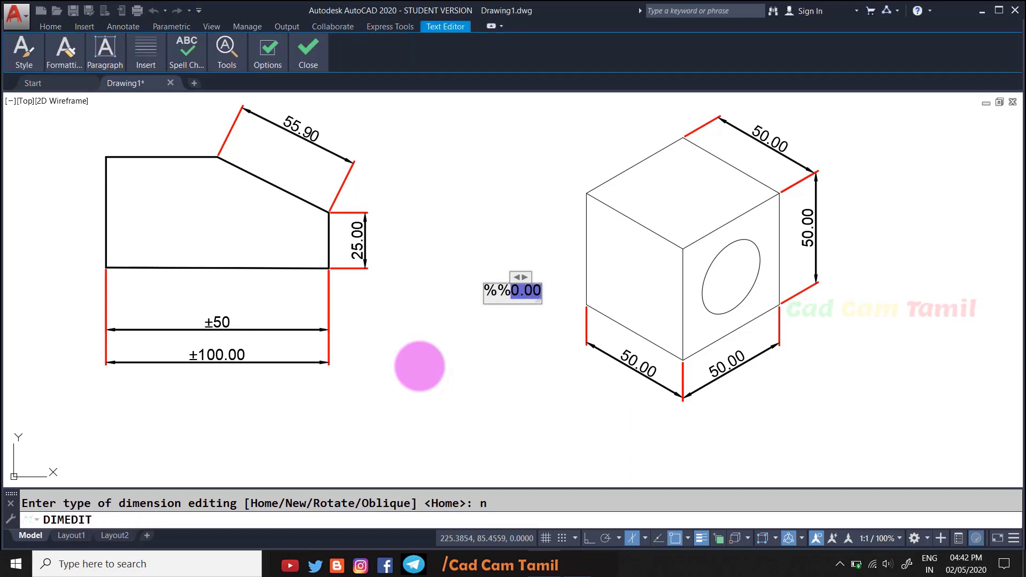
pyautogui.write('c')
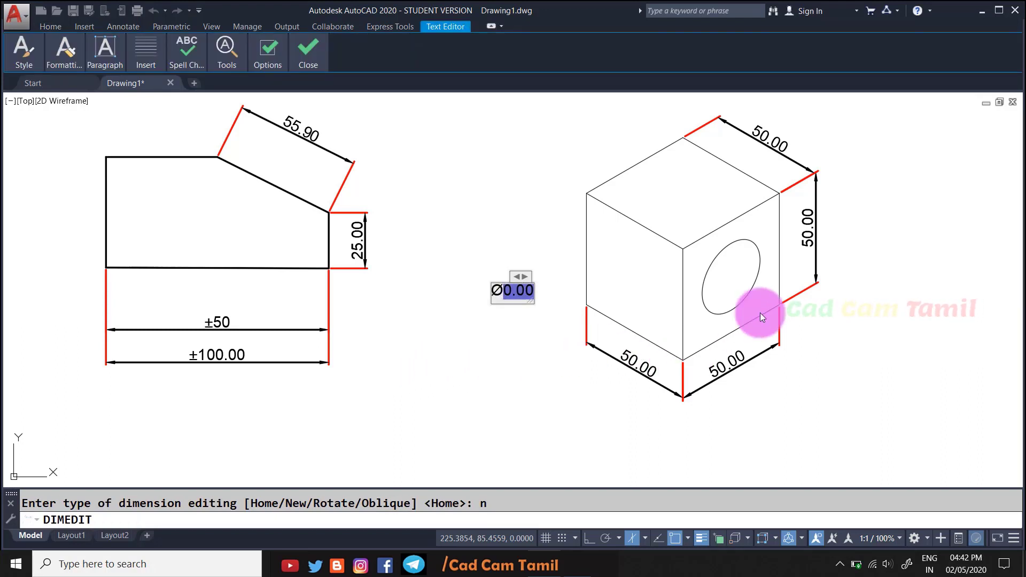
pyautogui.click(589, 263)
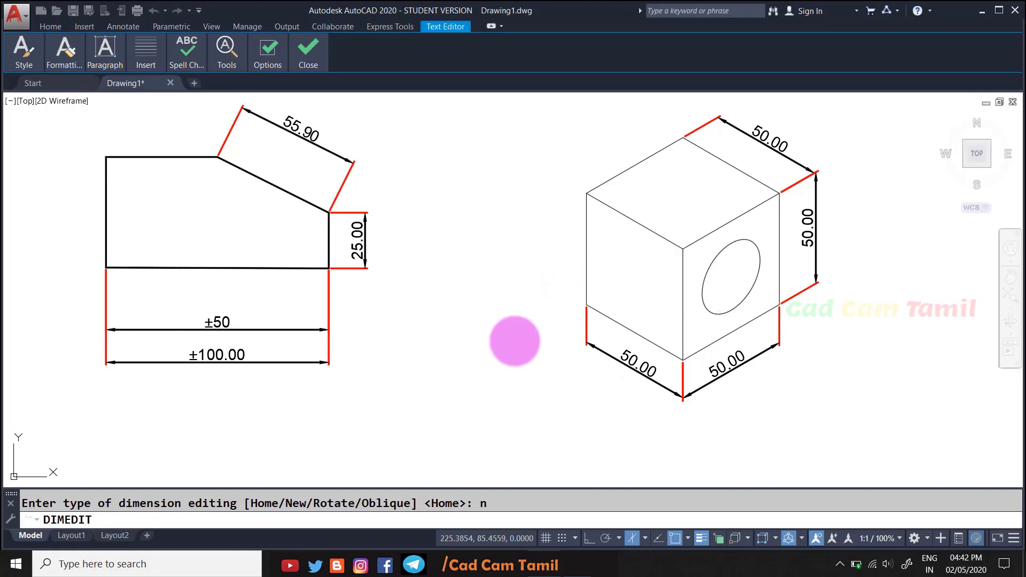
pyautogui.click(315, 133)
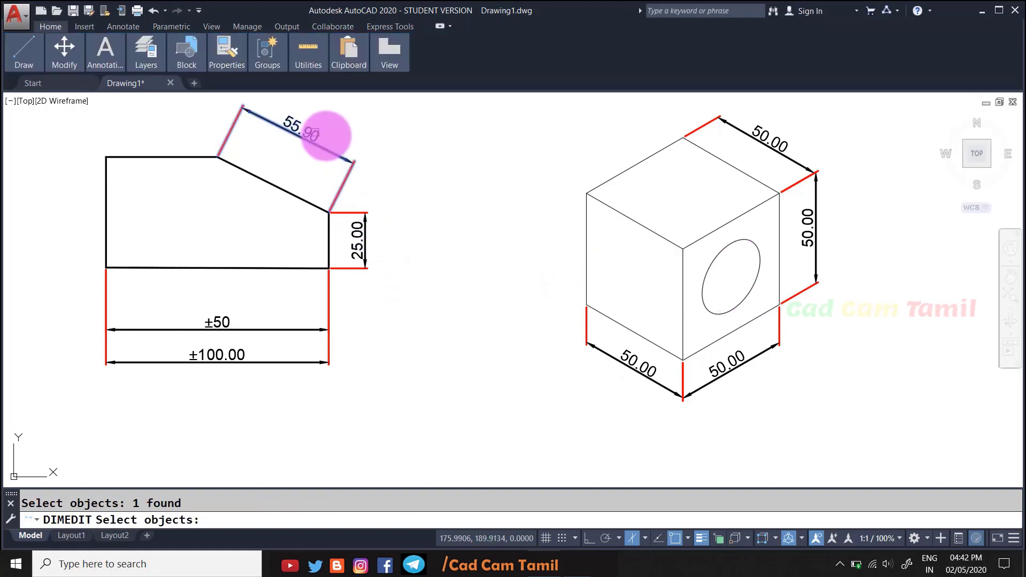
pyautogui.press('Return')
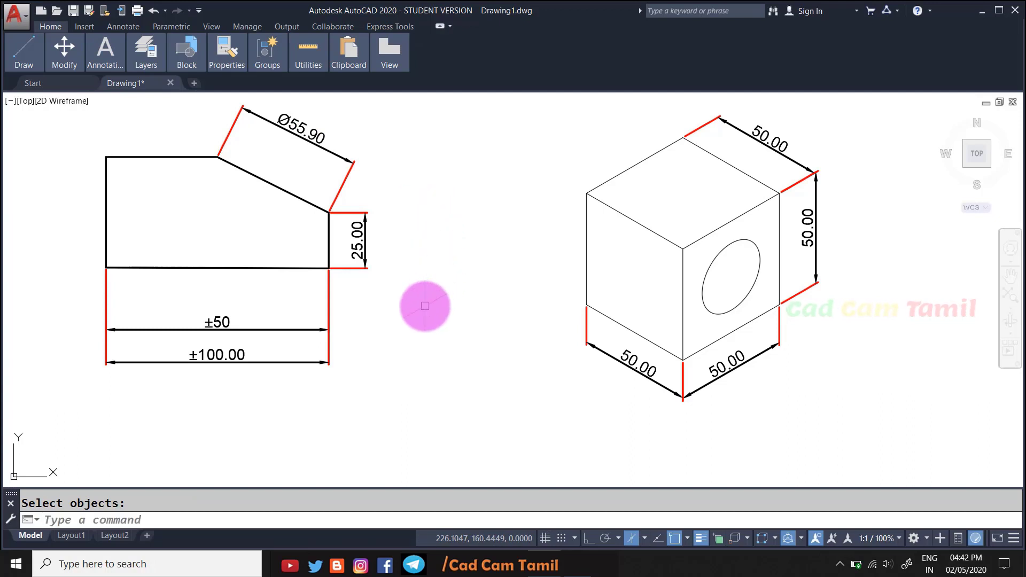
pyautogui.press('Return')
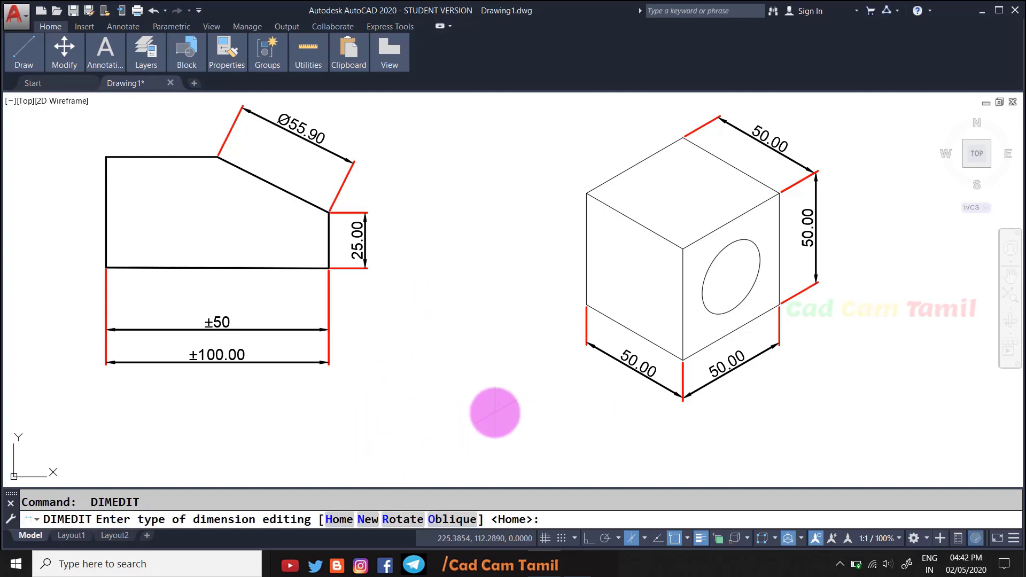
pyautogui.write('n')
pyautogui.press('Return')
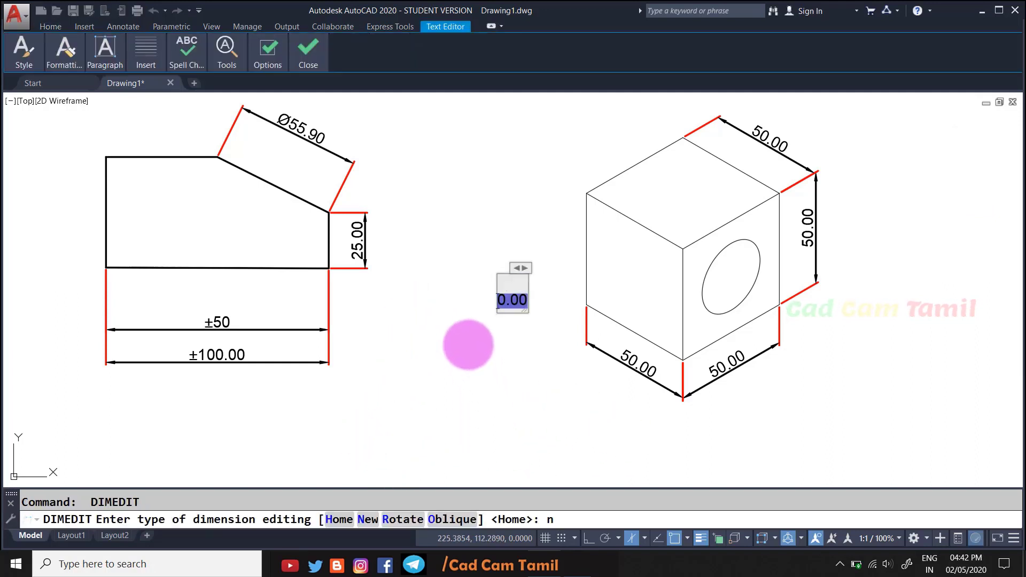
pyautogui.write('%%c')
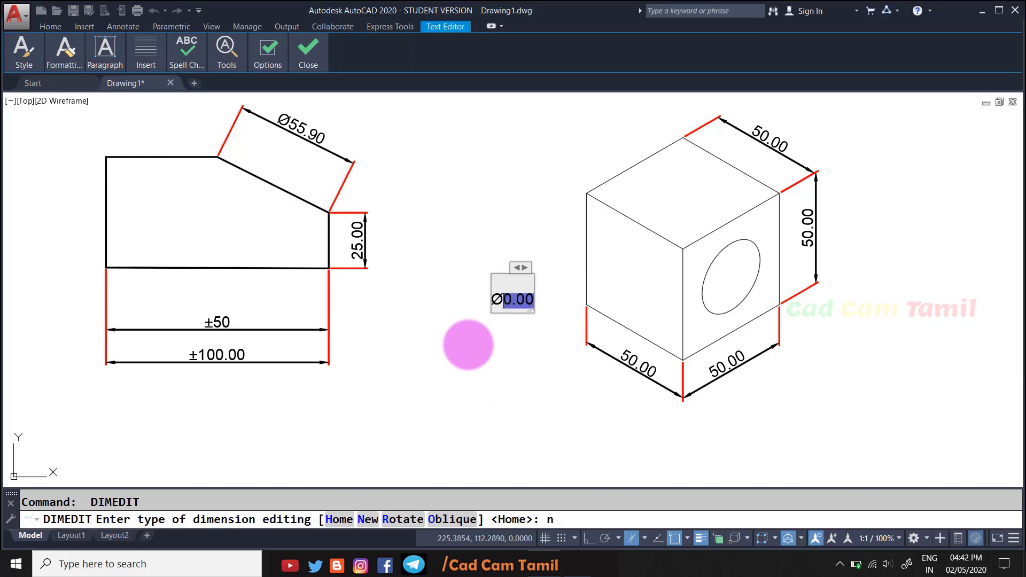
pyautogui.write('100')
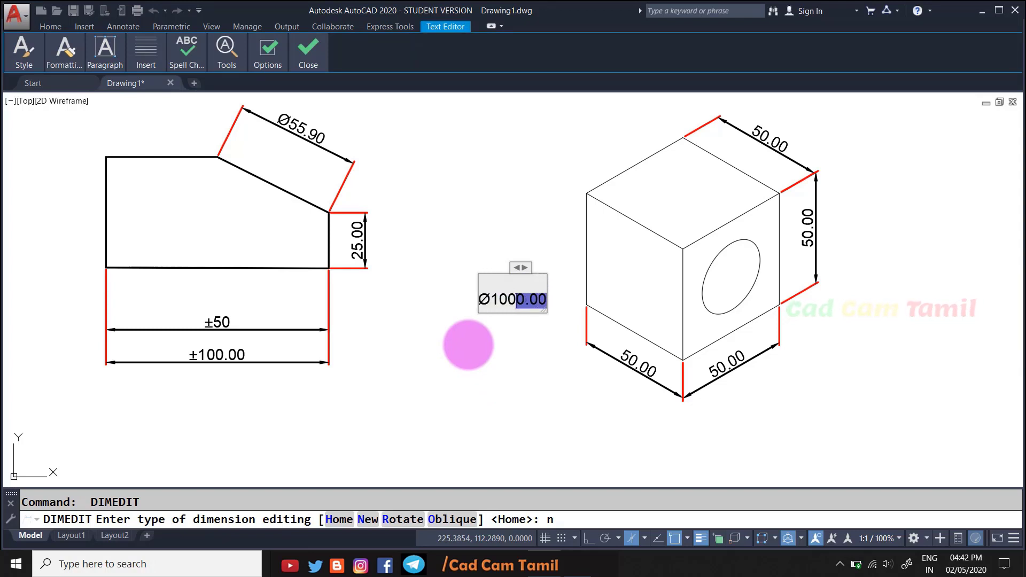
pyautogui.click(468, 345)
pyautogui.click(227, 320)
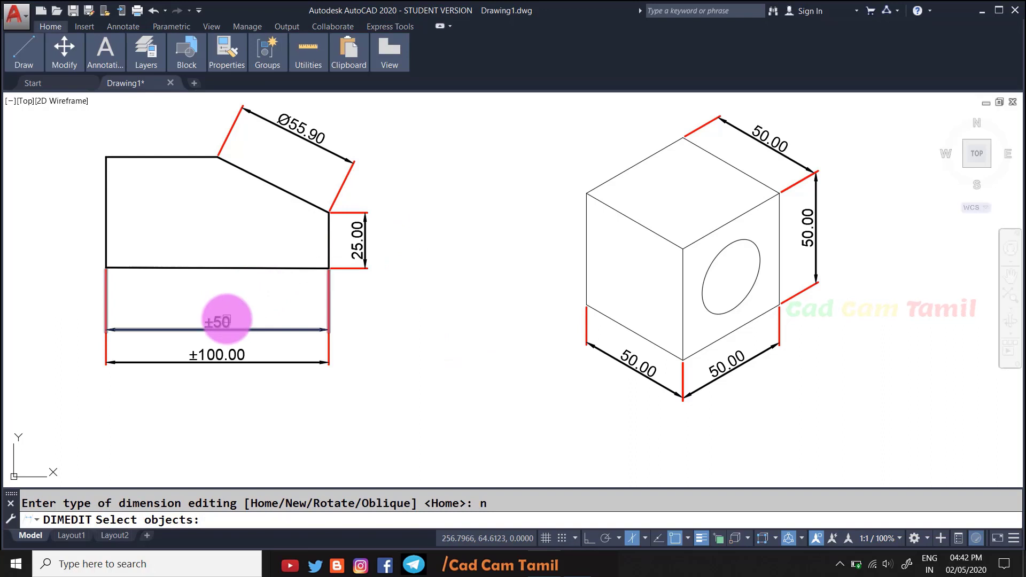
pyautogui.press('Return')
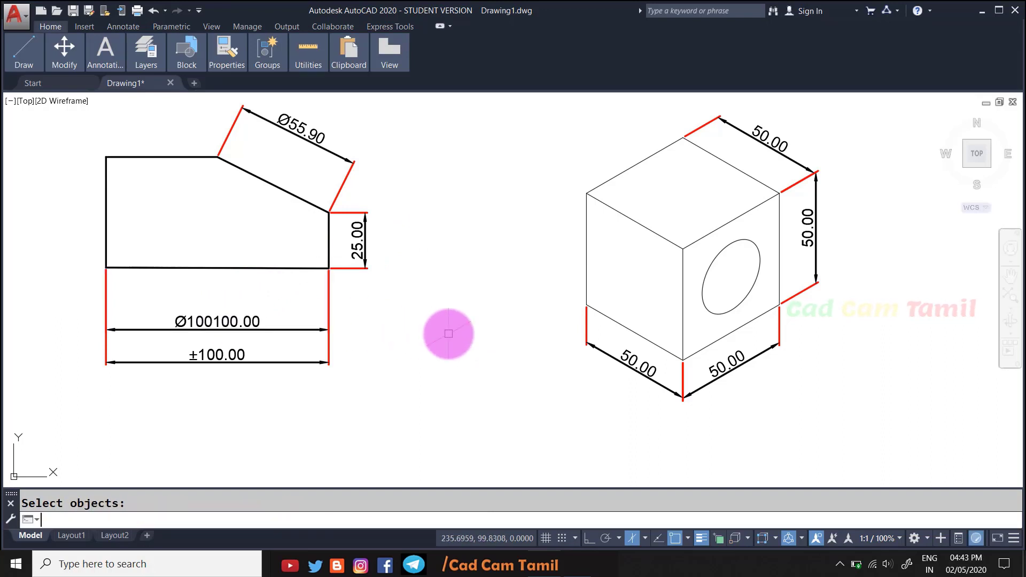
pyautogui.write('u')
pyautogui.press('Return')
pyautogui.write('DDIMedit')
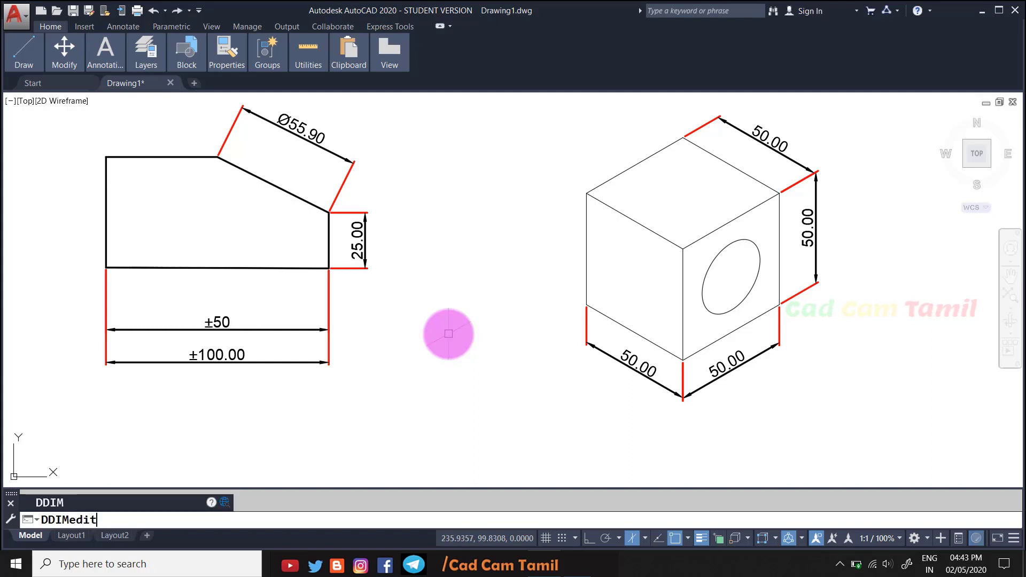
pyautogui.press('Return')
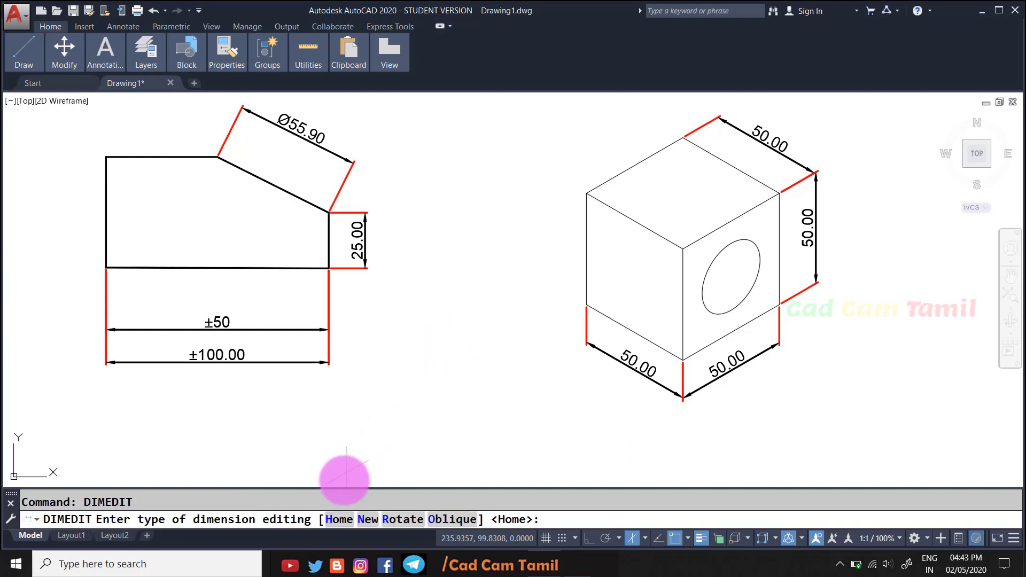
pyautogui.click(393, 526)
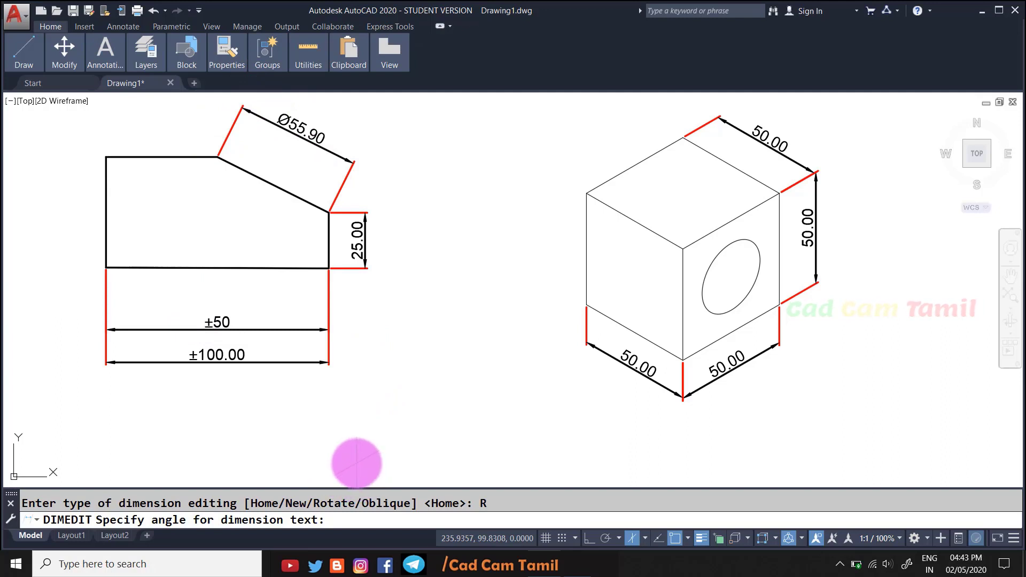
pyautogui.write('0')
pyautogui.press('Return')
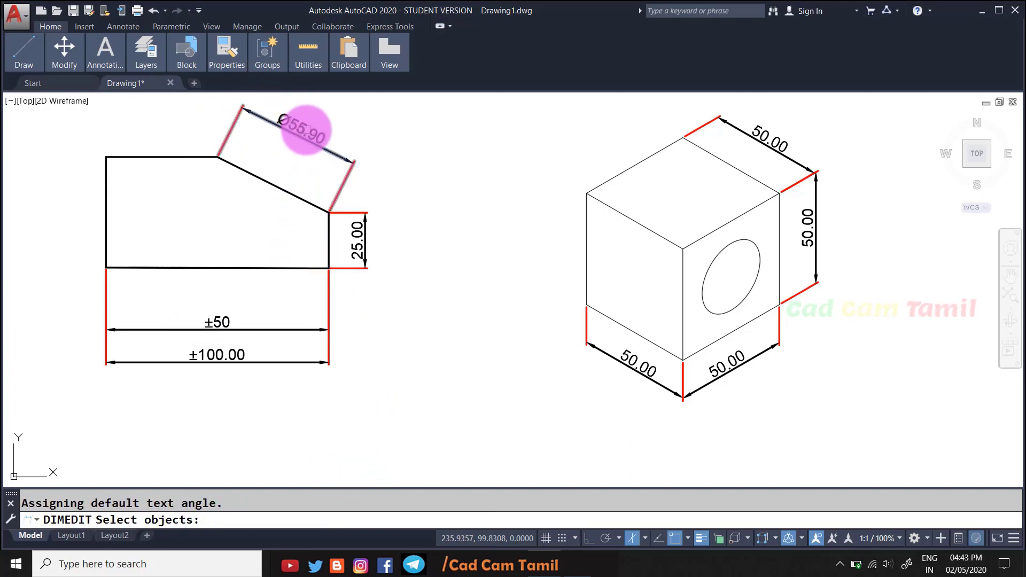
pyautogui.click(312, 133)
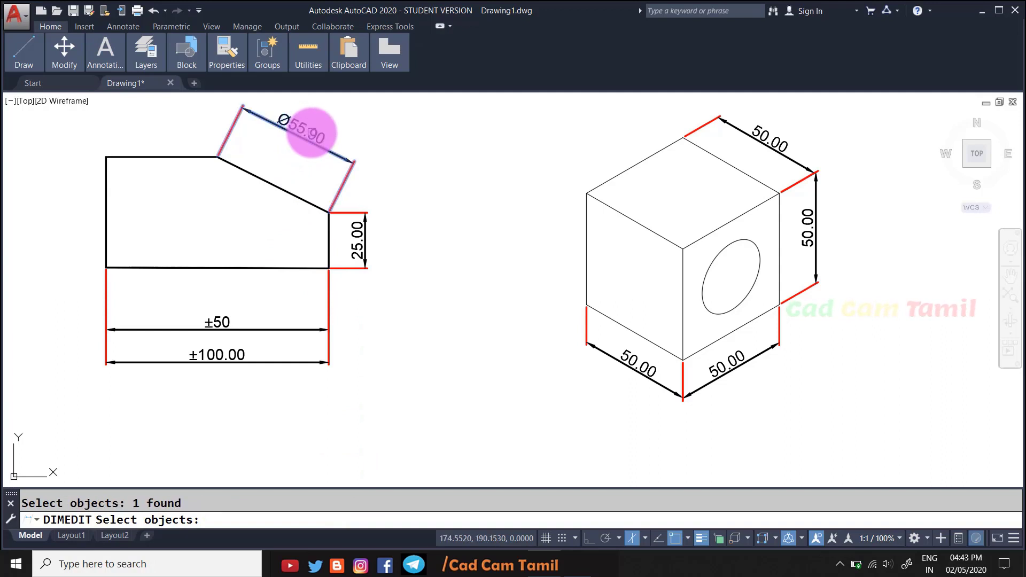
pyautogui.press('Return')
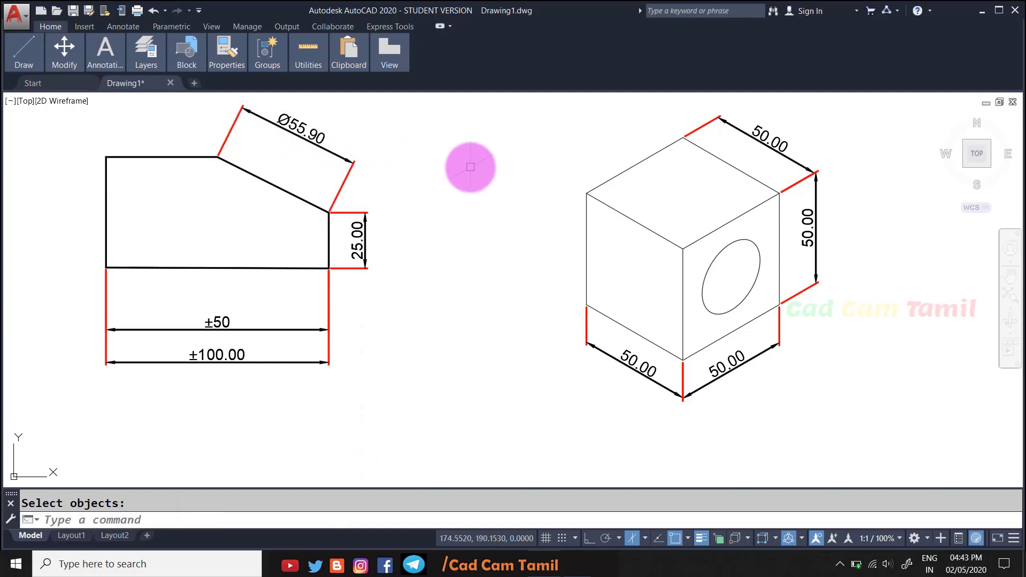
pyautogui.press('Return')
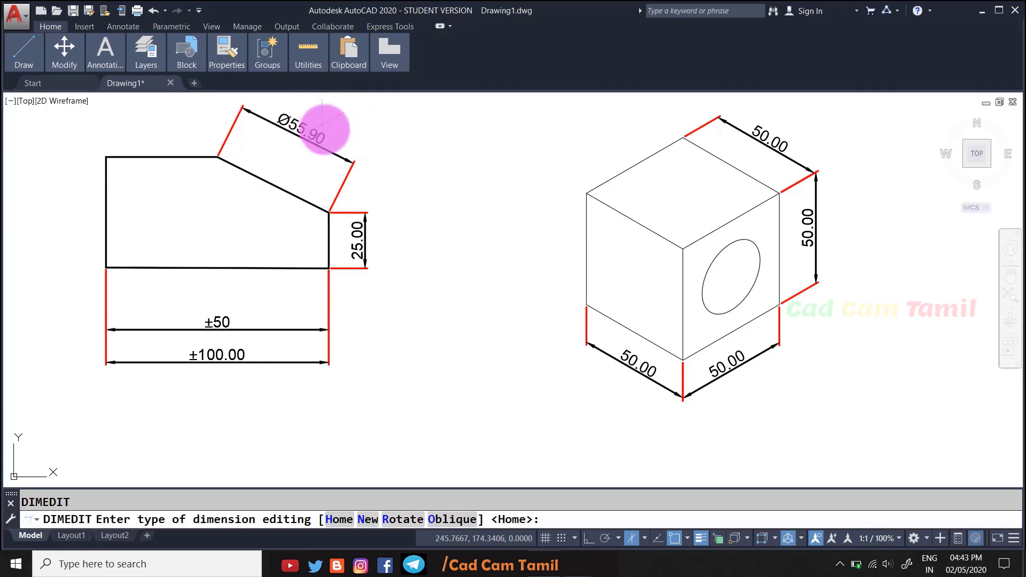
pyautogui.press('Return')
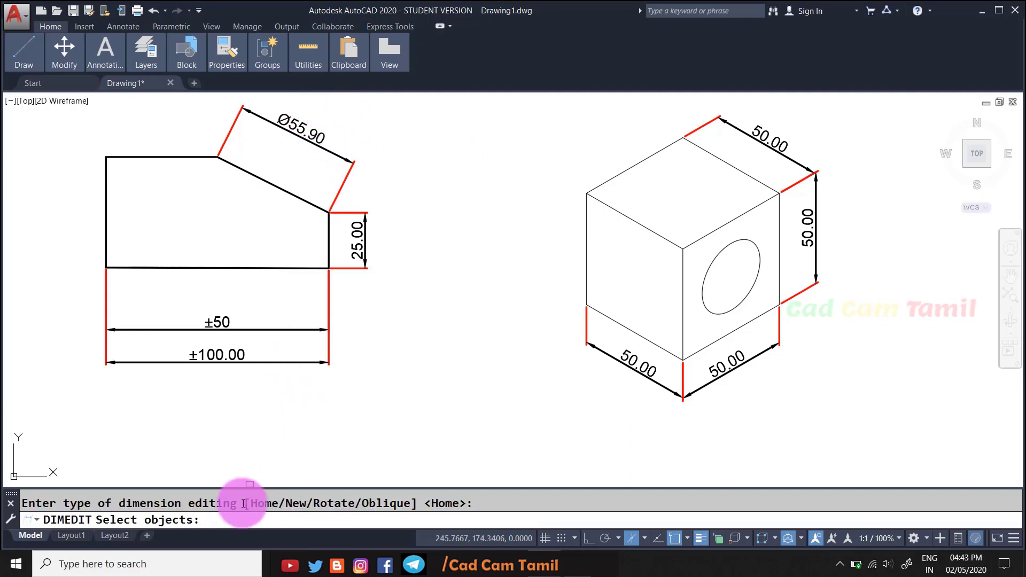
pyautogui.press('Escape')
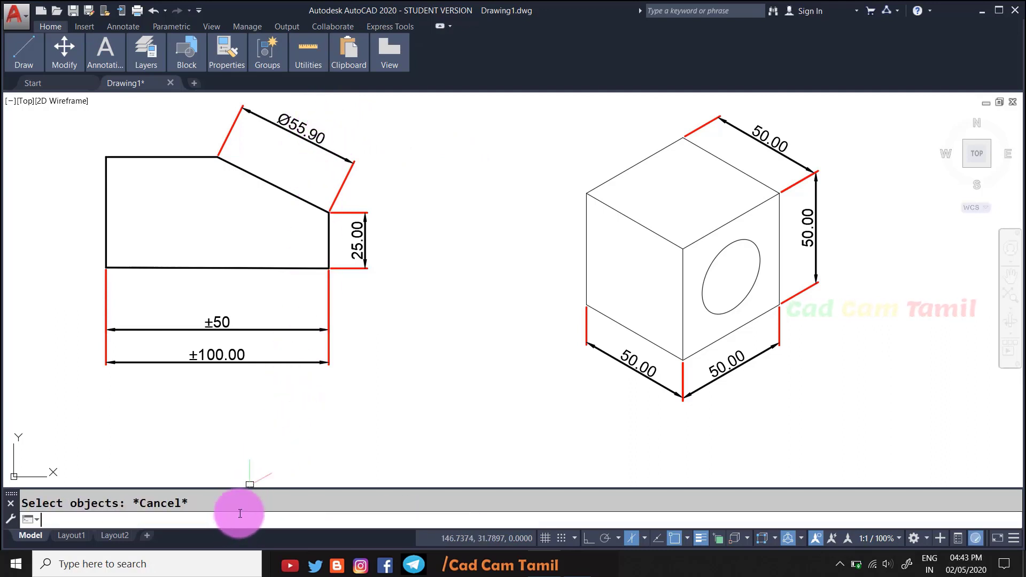
pyautogui.press('Return')
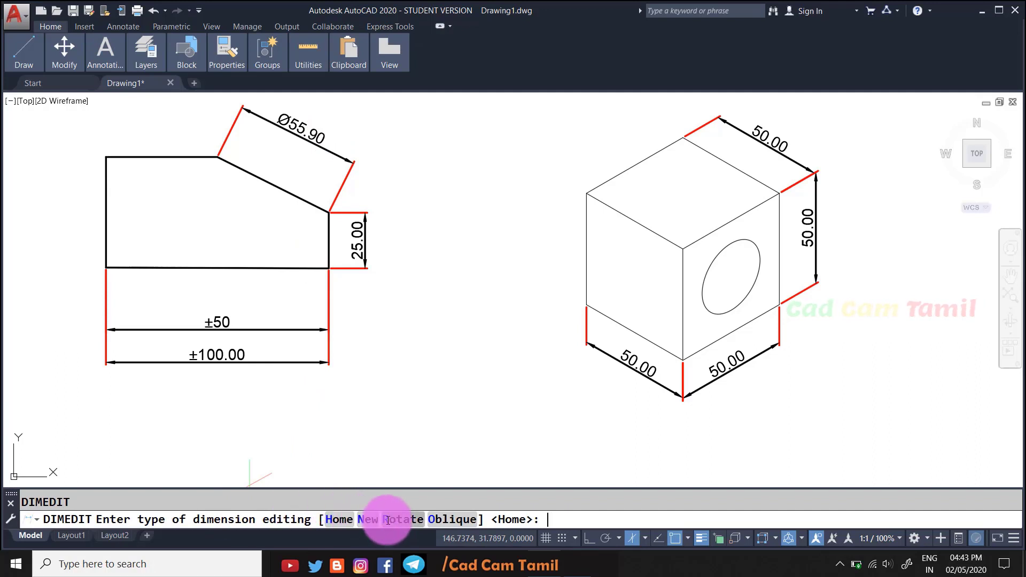
pyautogui.click(388, 519)
pyautogui.write('45')
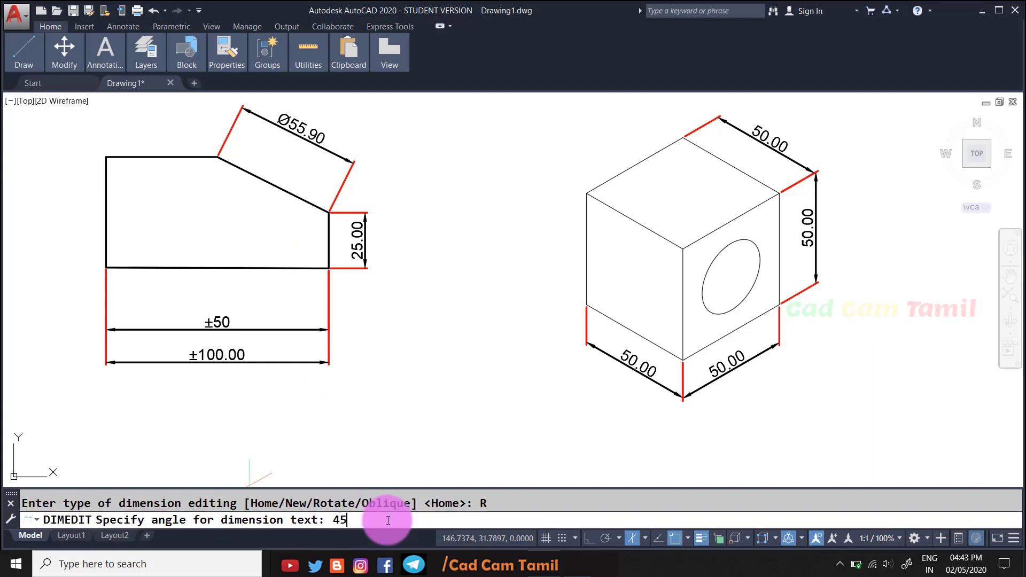
pyautogui.press('Return')
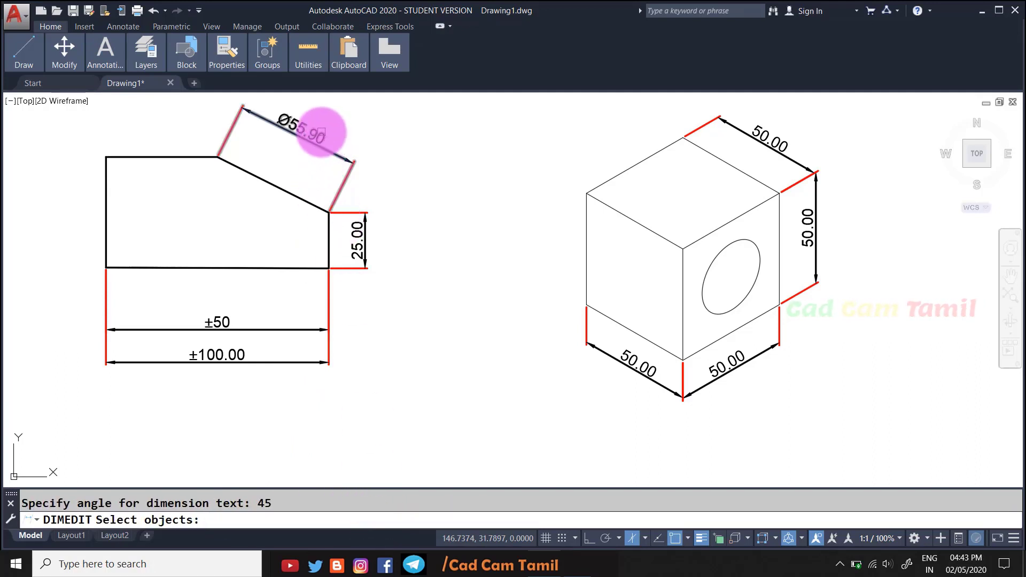
pyautogui.click(322, 133)
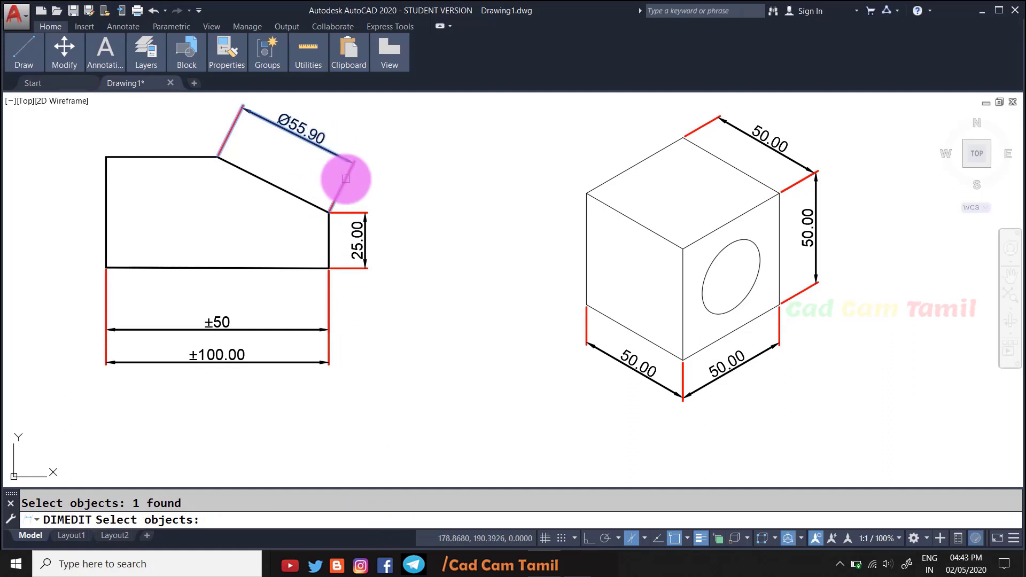
pyautogui.press('Return')
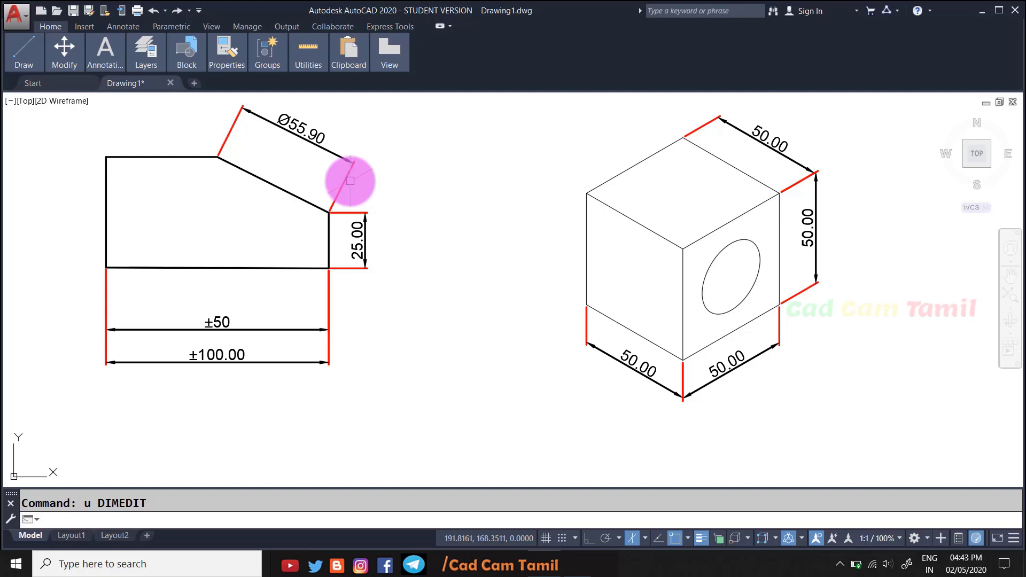
pyautogui.write('DIMEDIT')
pyautogui.press('Return')
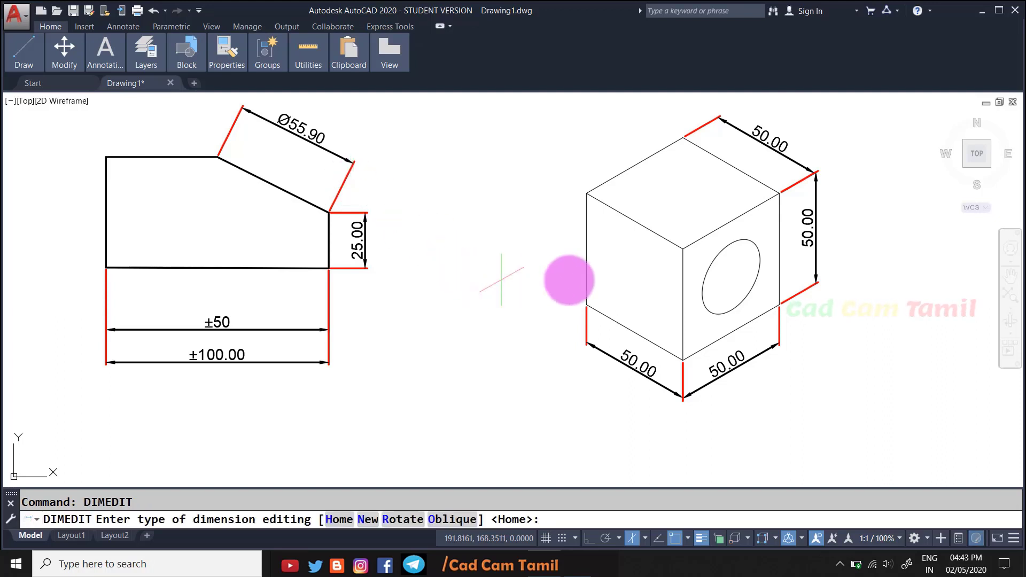
# - Rotate the ±100.00 dimension text to 30°
pyautogui.write('r')
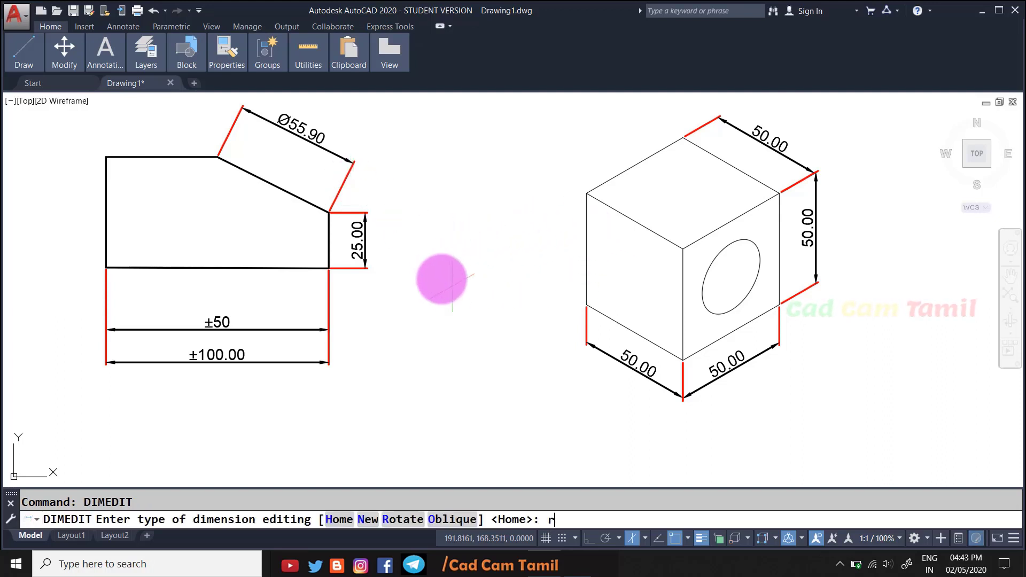
pyautogui.press('Return')
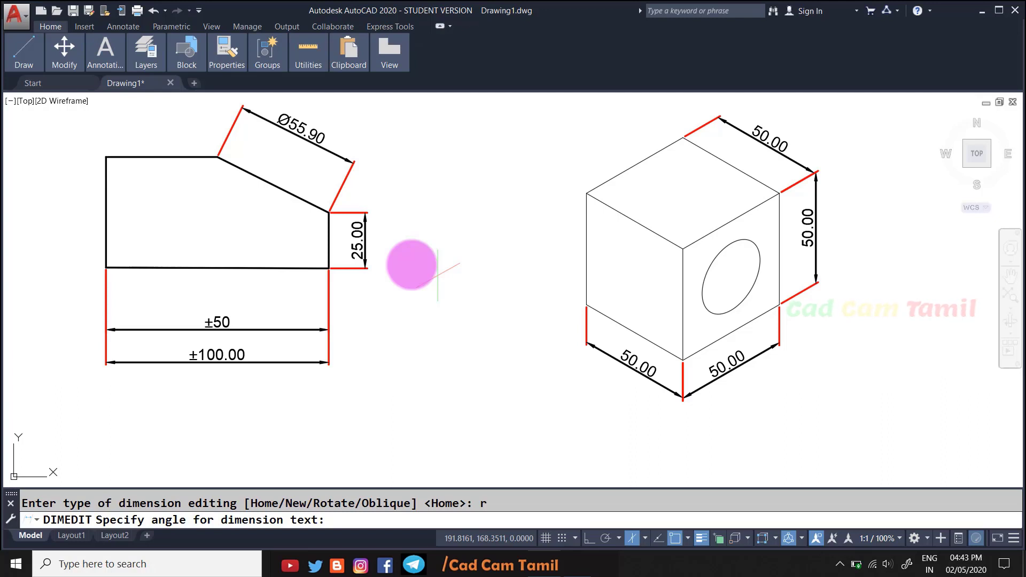
pyautogui.write('30')
pyautogui.press('Return')
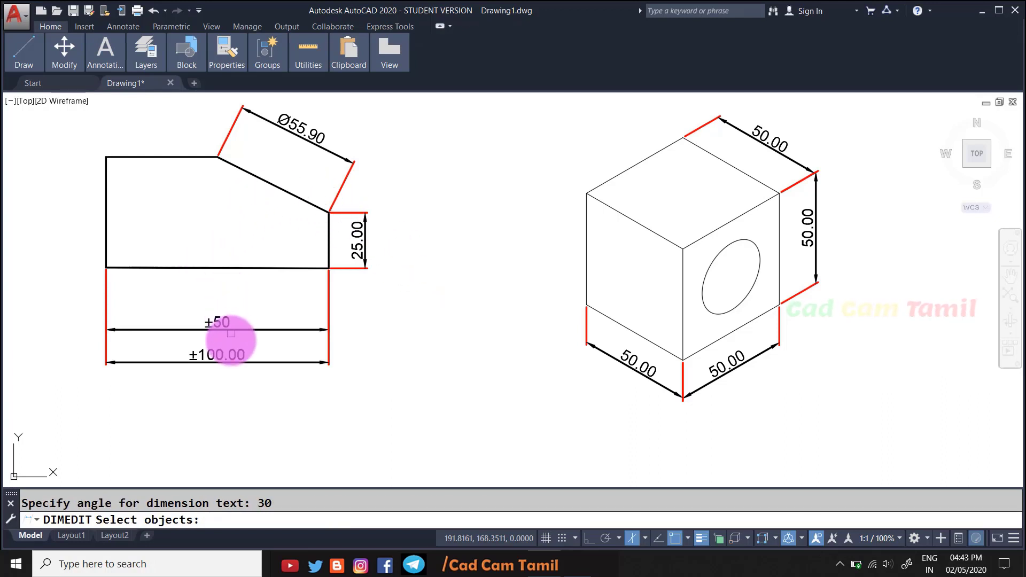
pyautogui.click(220, 347)
pyautogui.press('Return')
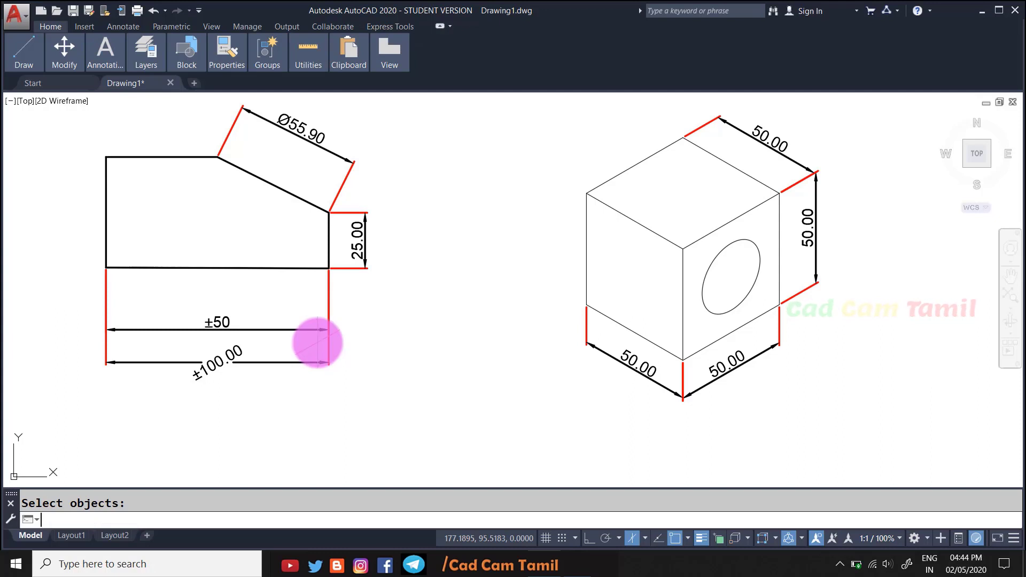
pyautogui.press('Return')
# - Rotate the cube's lower-right 50.00 dimension text to 45° and zoom to extents
pyautogui.write('r')
pyautogui.press('Return')
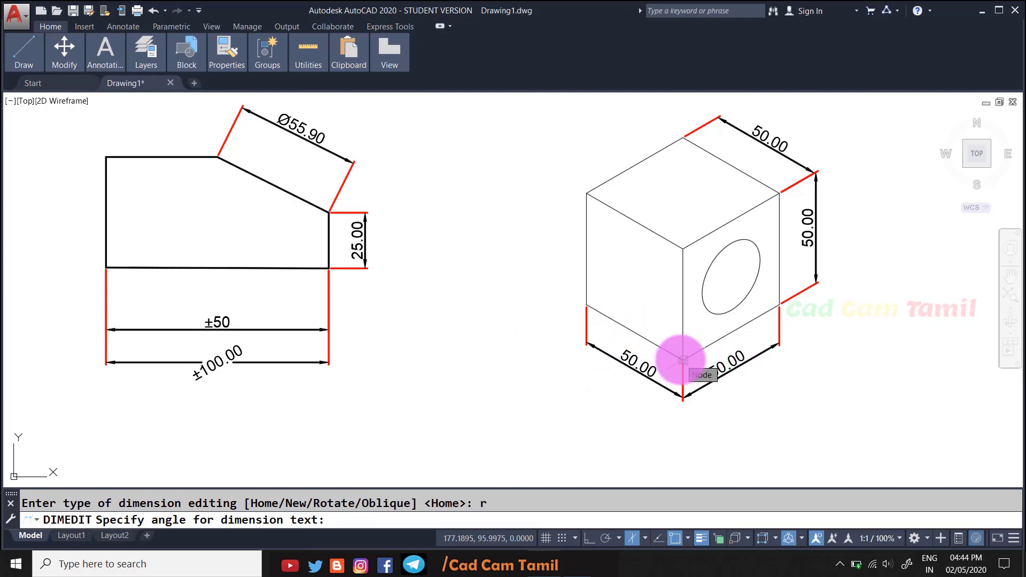
pyautogui.write('45')
pyautogui.press('Return')
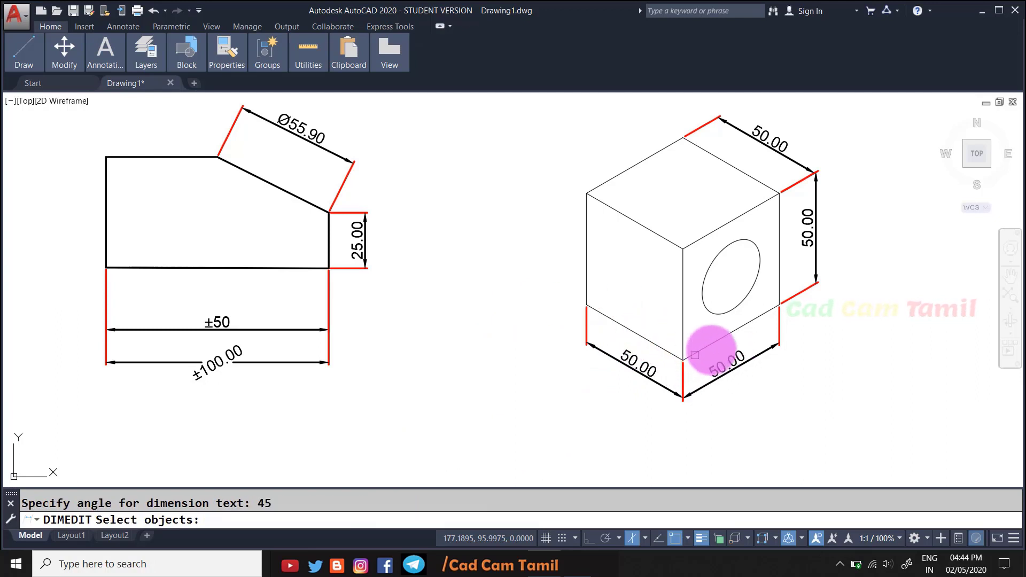
pyautogui.click(719, 358)
pyautogui.press('Return')
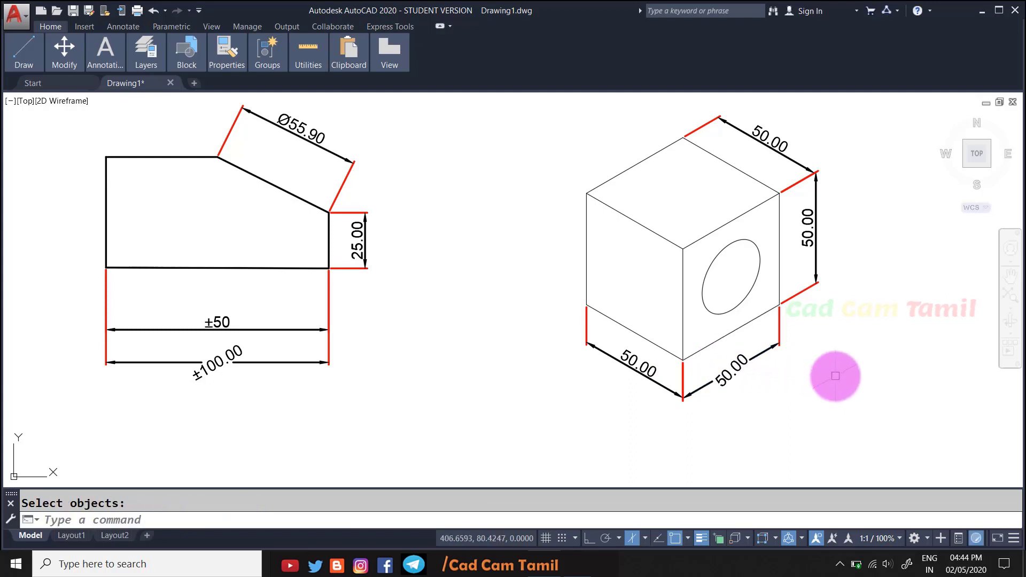
pyautogui.write('z')
pyautogui.press('Return')
pyautogui.write('e')
pyautogui.press('Return')
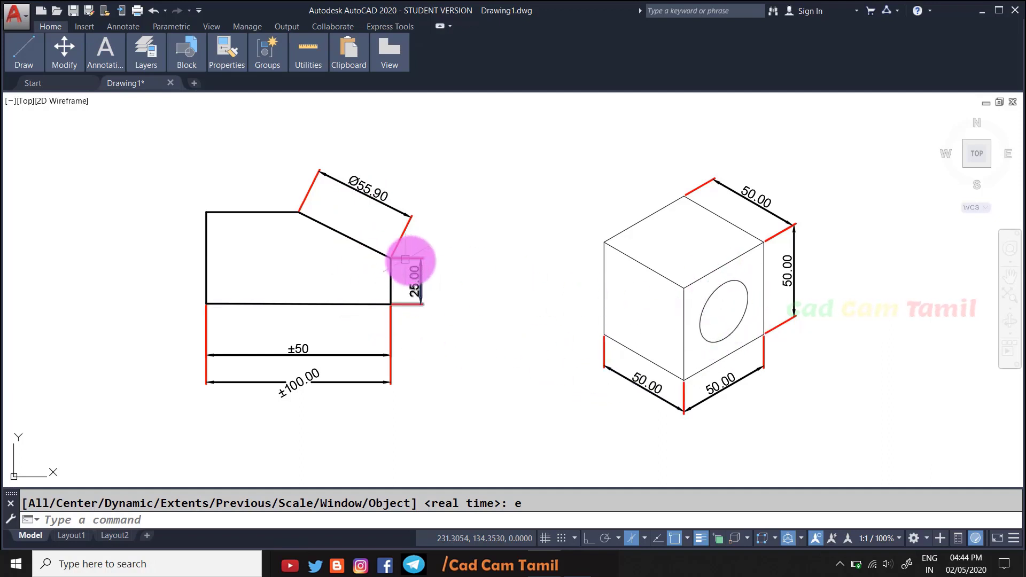
# - Draw a circle between the profile and the cube with the default radius
pyautogui.write('c')
pyautogui.press('Return')
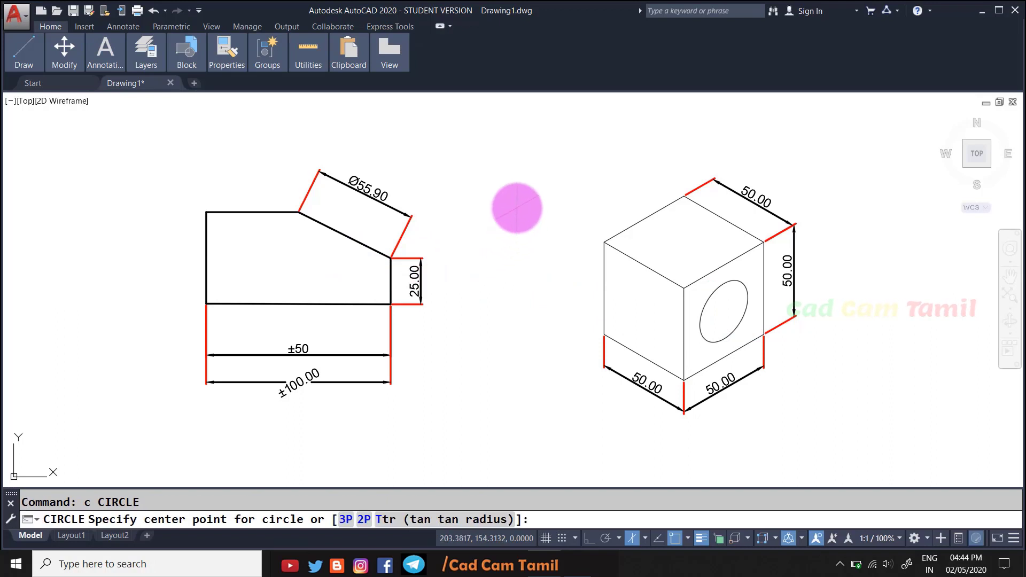
pyautogui.click(517, 202)
pyautogui.press('Return')
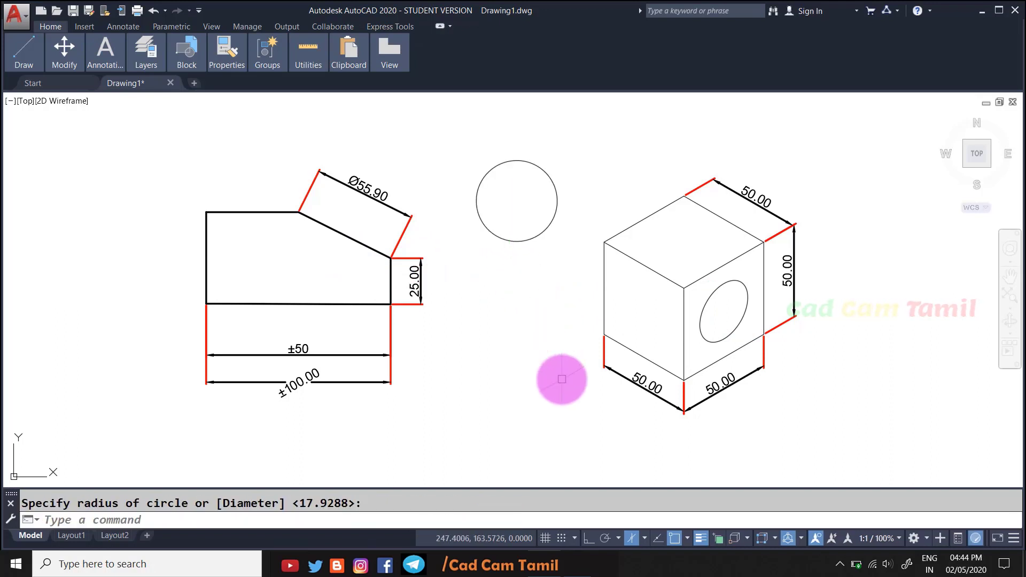
# - Dimension the circle with a Ø43.87 diameter at upper right and R21.93 radius at upper left
pyautogui.scroll(2, 540, 143)
pyautogui.write('dimdia')
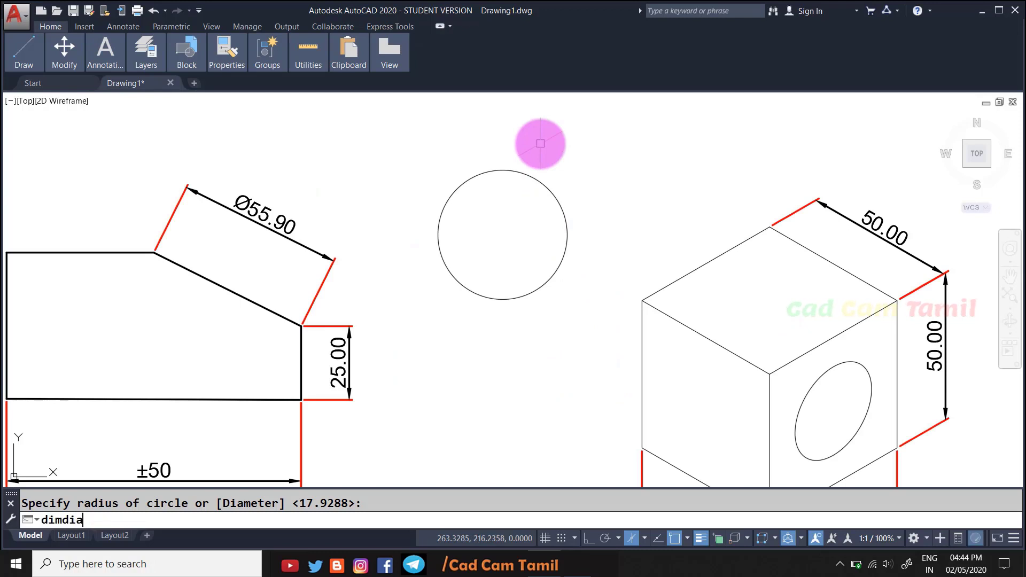
pyautogui.press('Return')
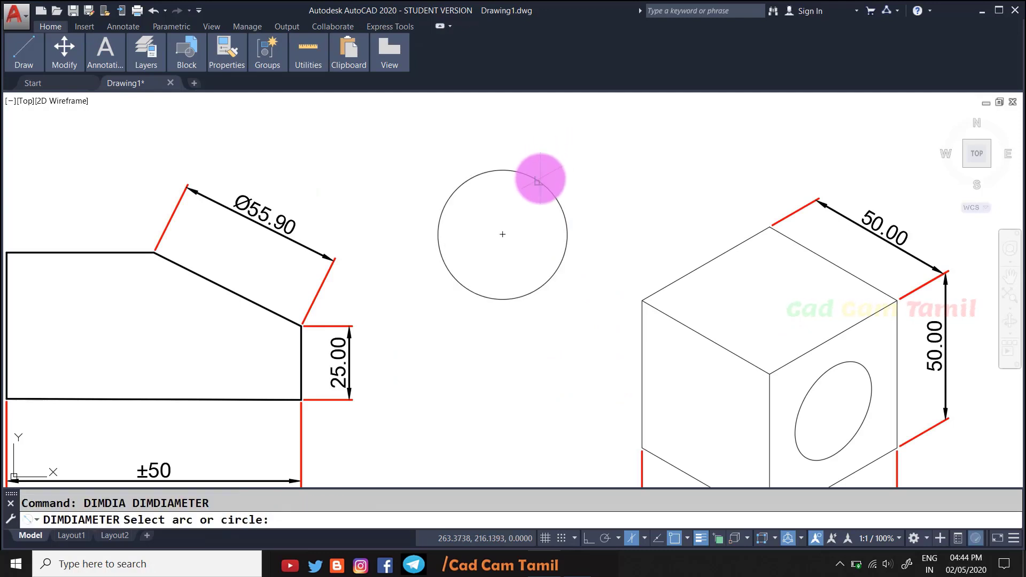
pyautogui.click(538, 181)
pyautogui.click(643, 155)
pyautogui.write('dimradius')
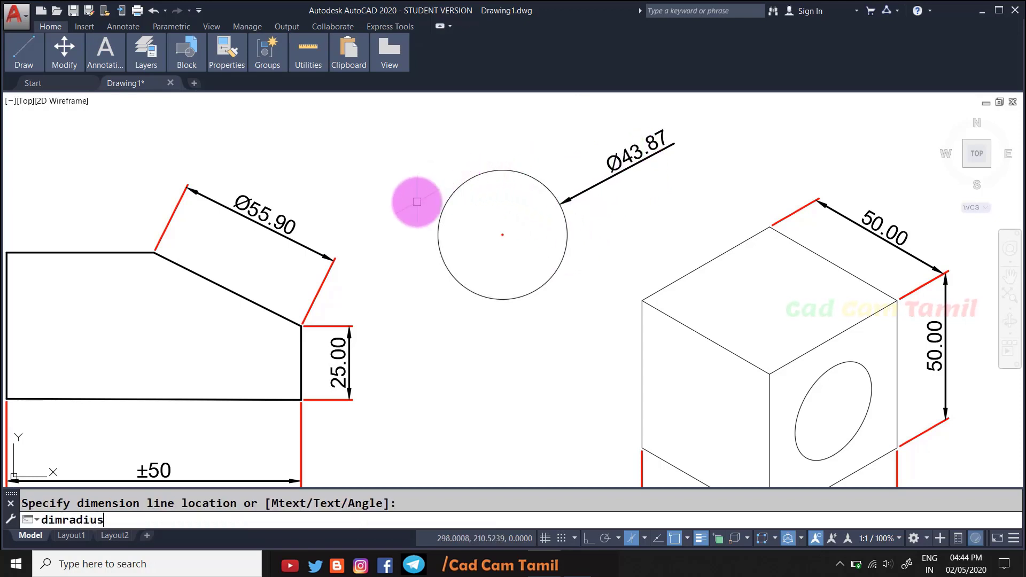
pyautogui.press('Return')
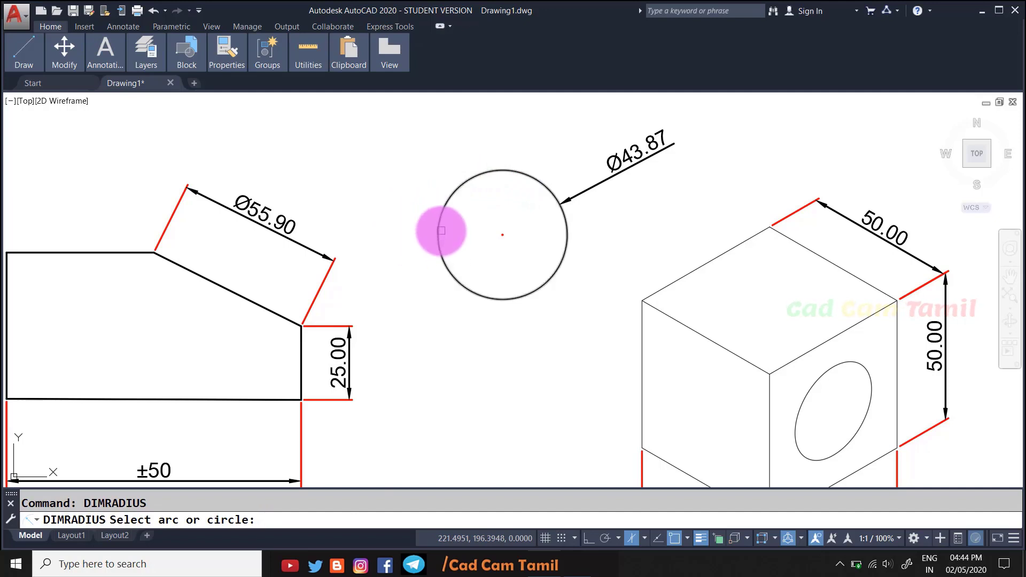
pyautogui.click(436, 213)
pyautogui.click(395, 175)
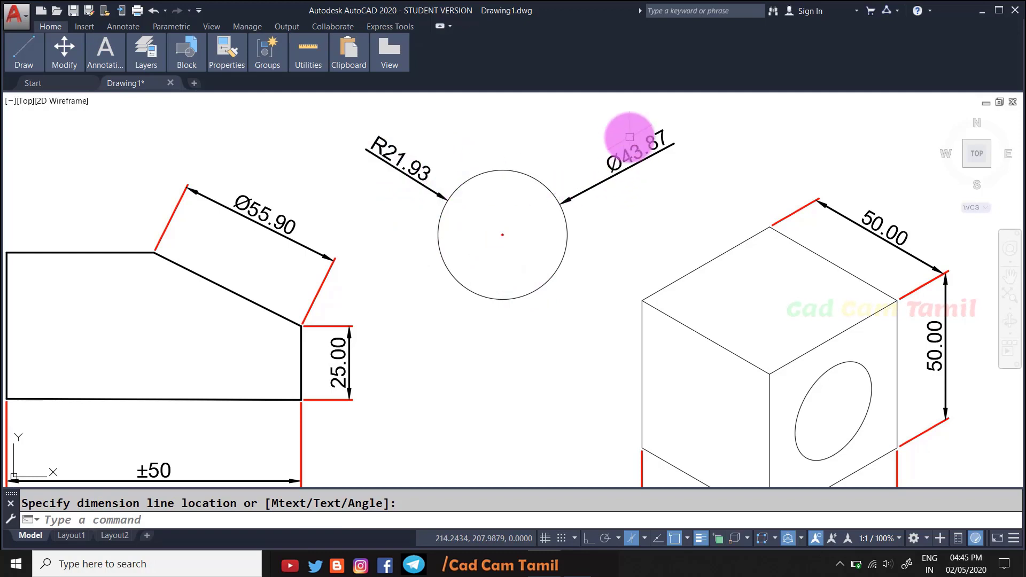
pyautogui.scroll(-3, 620, 134)
pyautogui.scroll(1, 386, 176)
# - Fillet the profile's top-left corner between its top and left edges
pyautogui.scroll(2, 386, 175)
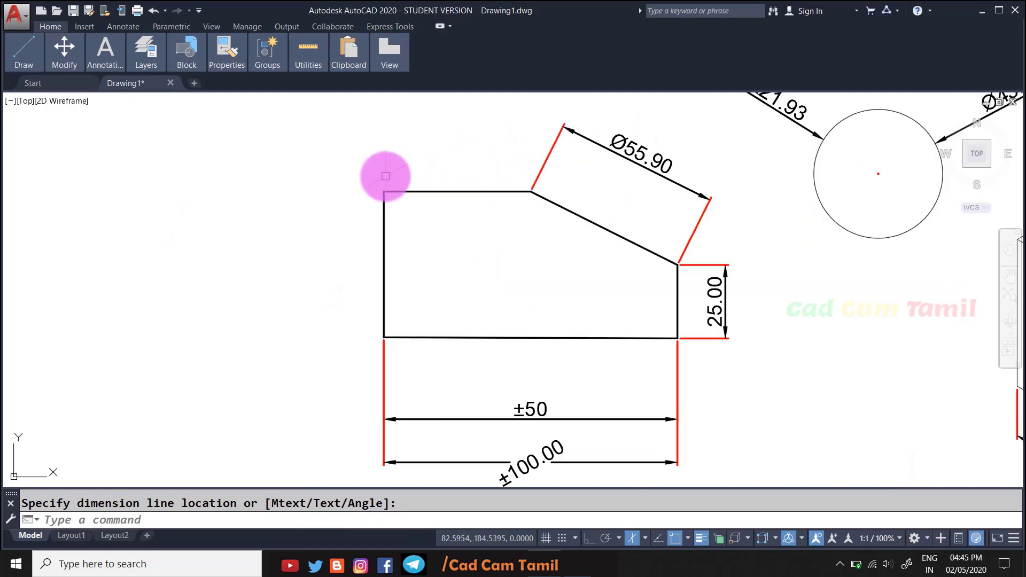
pyautogui.scroll(2, 384, 173)
pyautogui.scroll(2, 386, 176)
pyautogui.press('Escape')
pyautogui.scroll(-3, 402, 176)
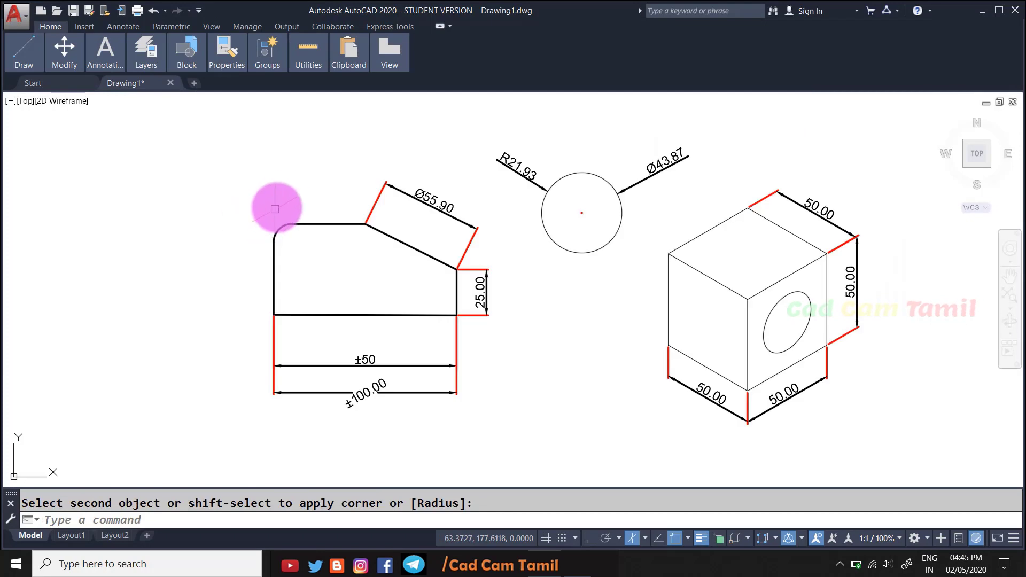
pyautogui.click(279, 247)
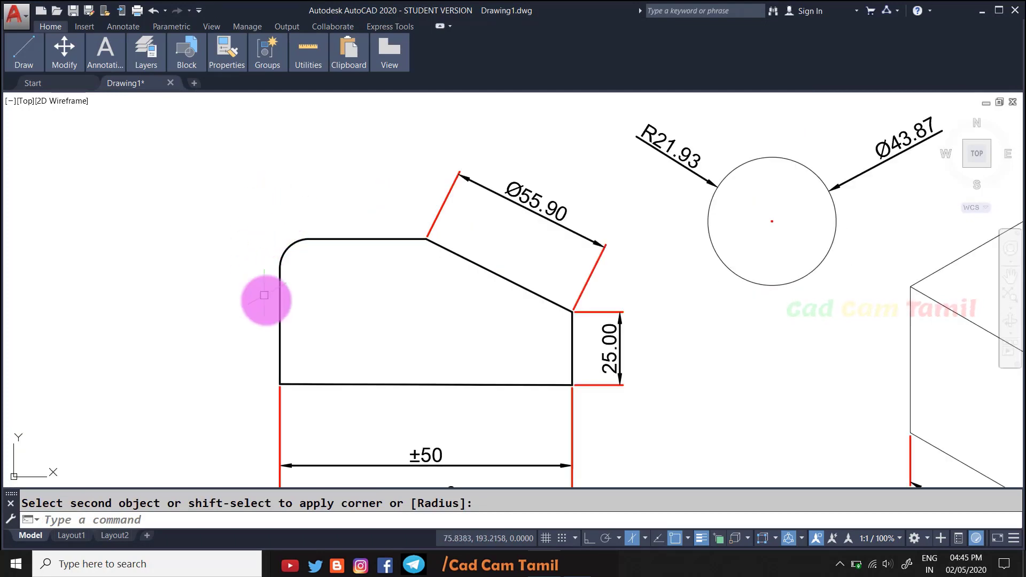
pyautogui.click(425, 241)
pyautogui.write('dimradus')
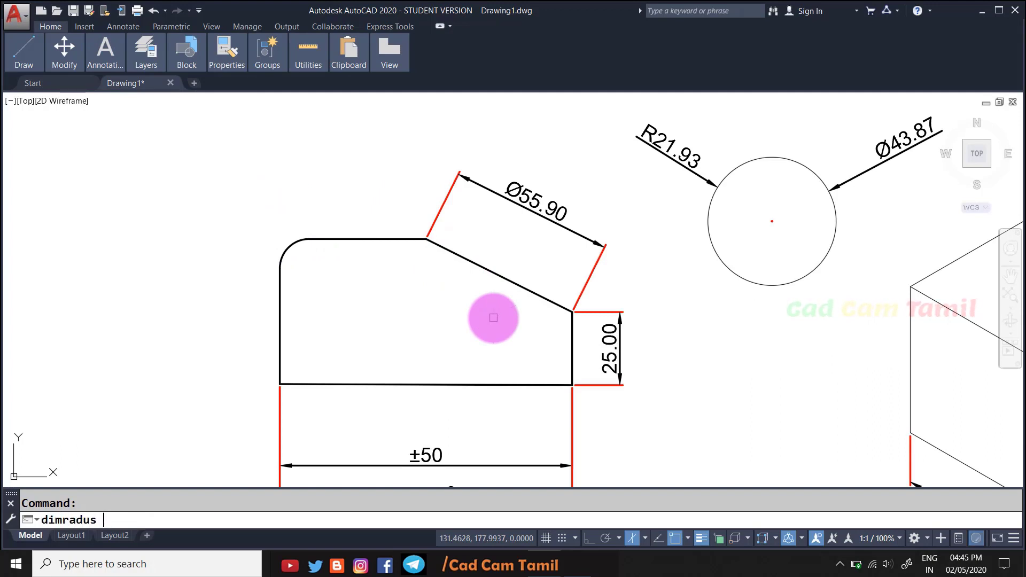
# - Add an R10.00 radius dimension above the rounded corner
pyautogui.press('Return')
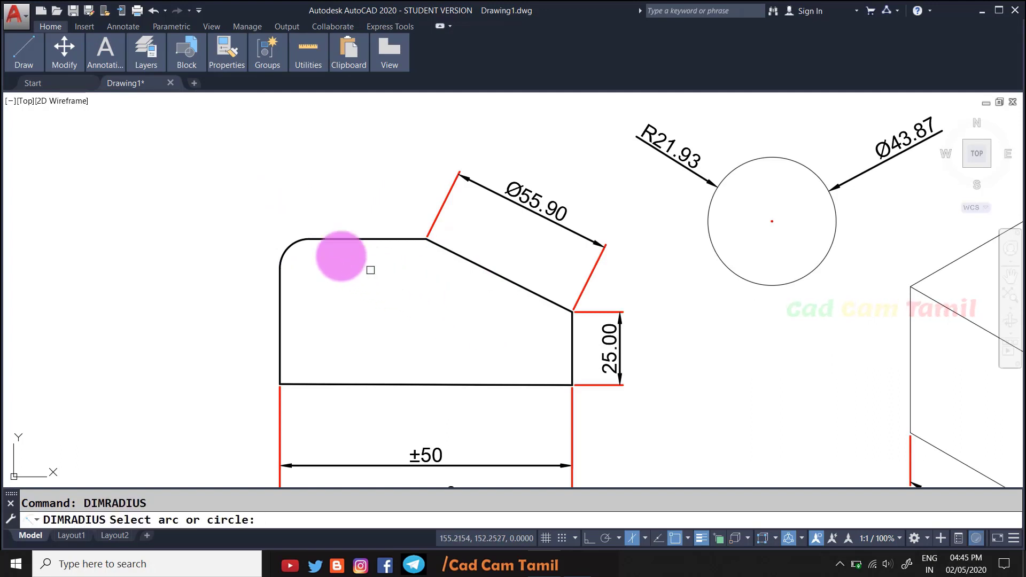
pyautogui.click(287, 248)
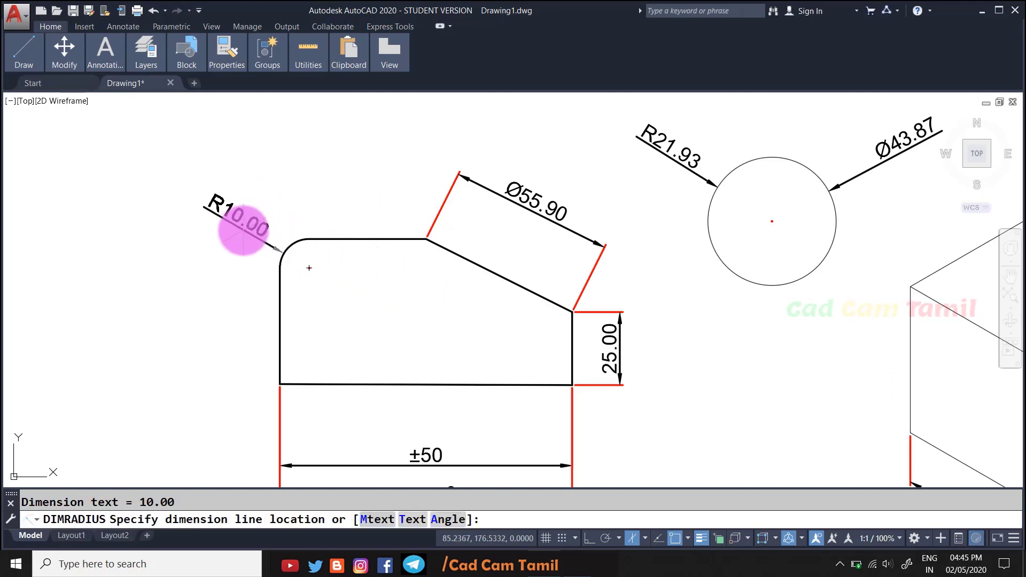
pyautogui.click(243, 230)
pyautogui.write('dim')
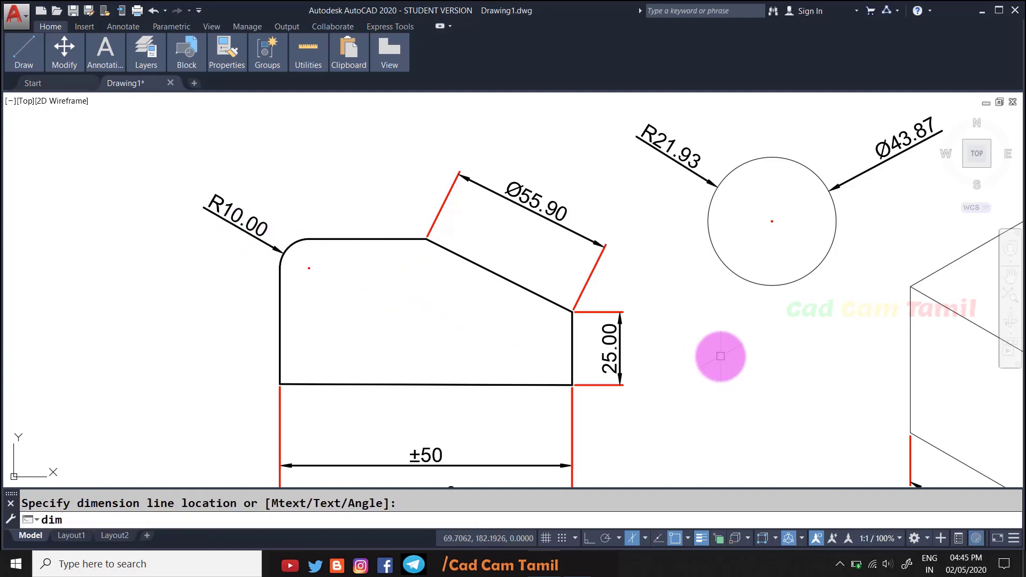
# - Dimension the rounded corner arc with a Ø20.00 diameter placed beside it
pyautogui.write('dia')
pyautogui.press('Return')
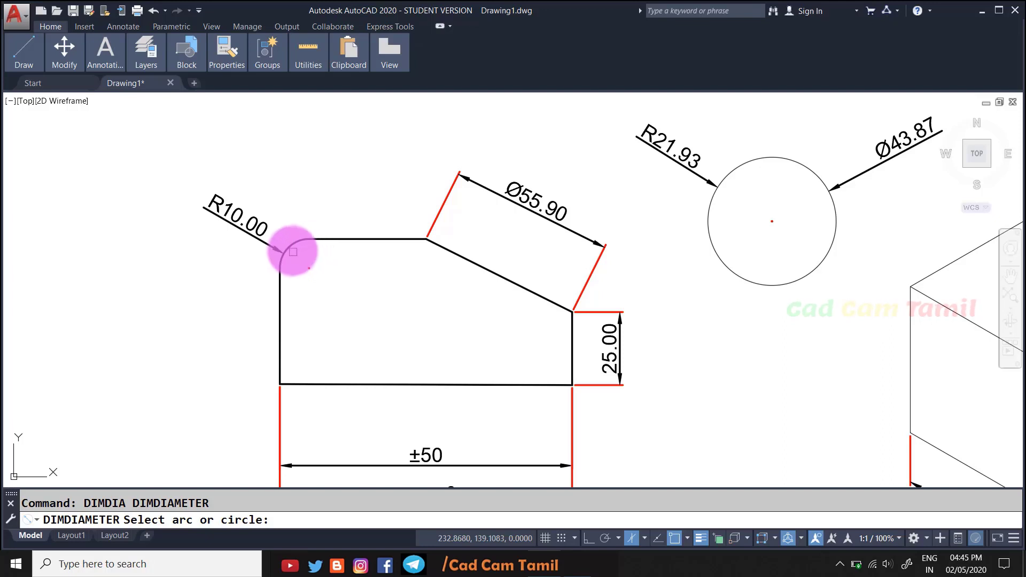
pyautogui.click(289, 247)
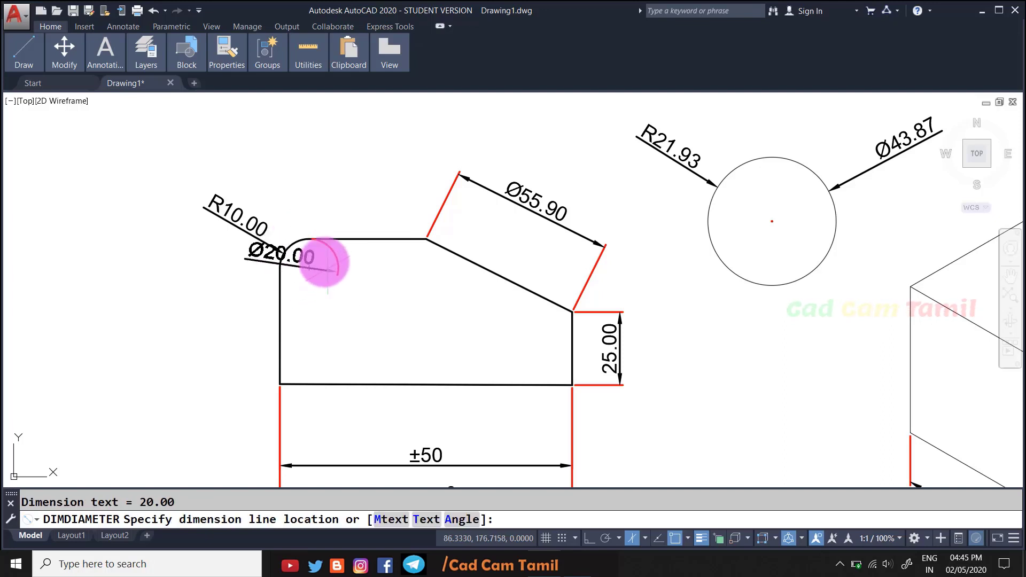
pyautogui.click(287, 261)
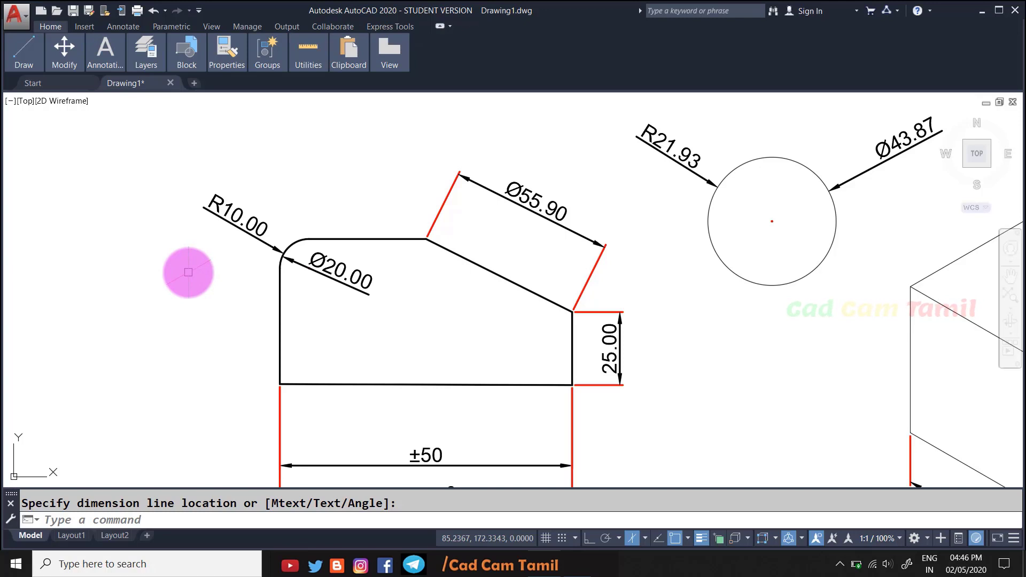
# - Try a diameter dimension on the cube's hole outline, then cancel it
pyautogui.scroll(-2, 123, 258)
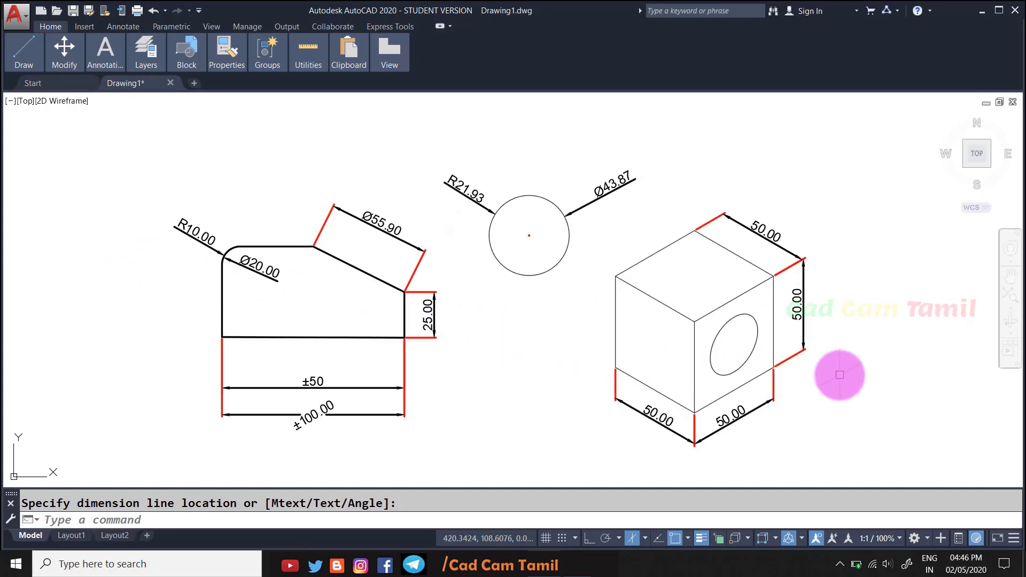
pyautogui.scroll(2, 839, 373)
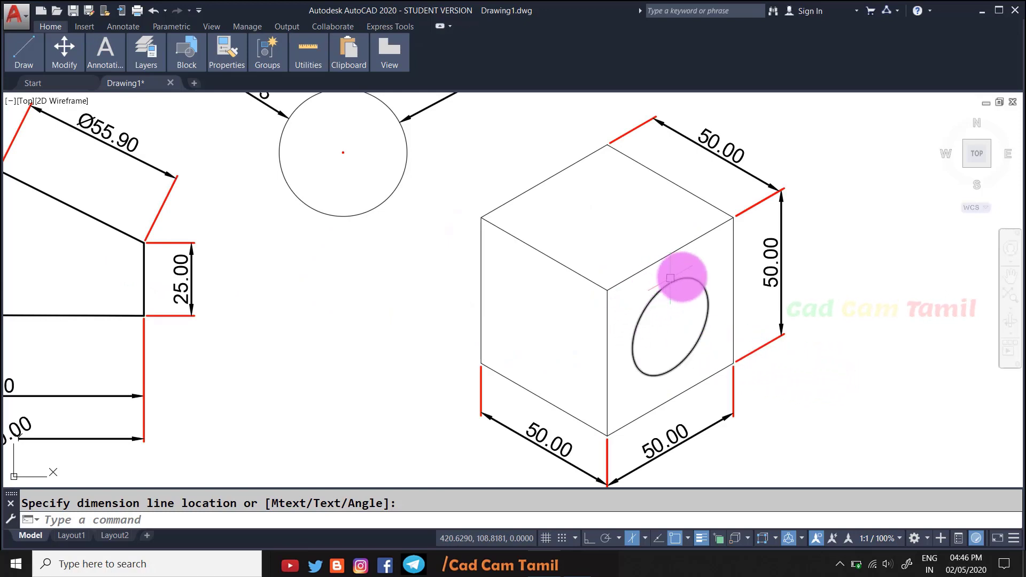
pyautogui.press('Escape')
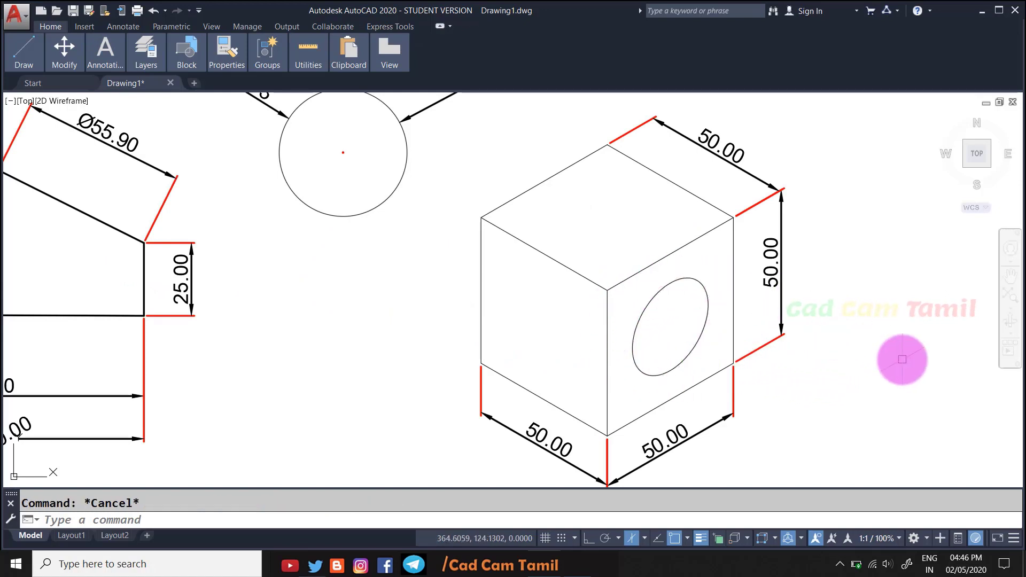
pyautogui.write('DIMdia')
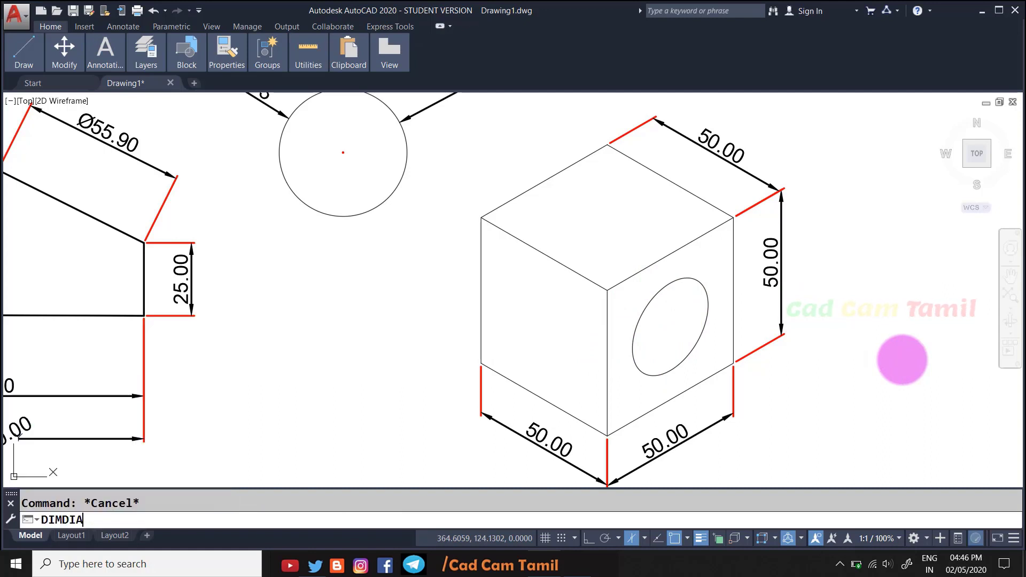
pyautogui.press('Return')
pyautogui.click(261, 475)
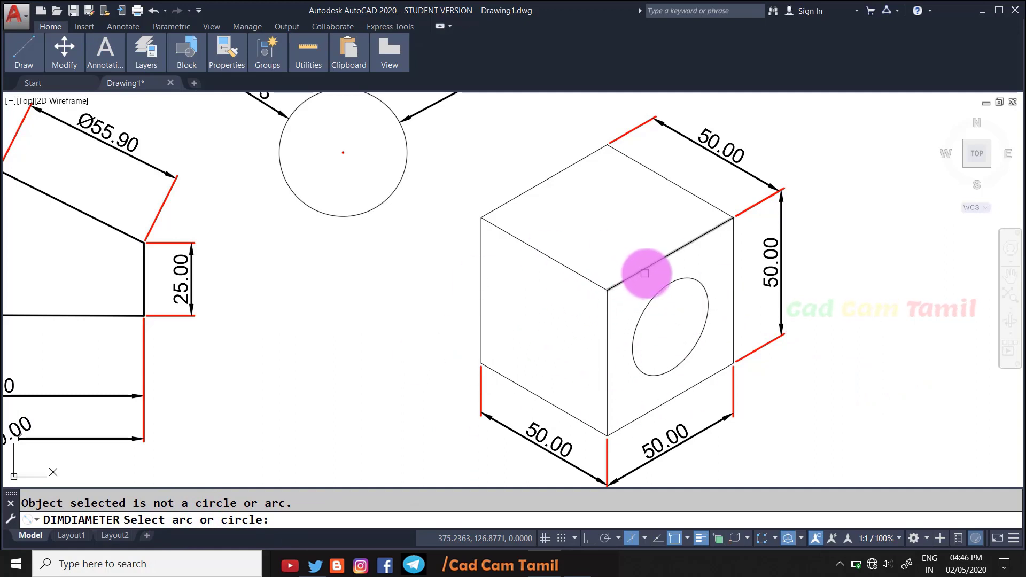
pyautogui.press('Escape')
pyautogui.write('qleader')
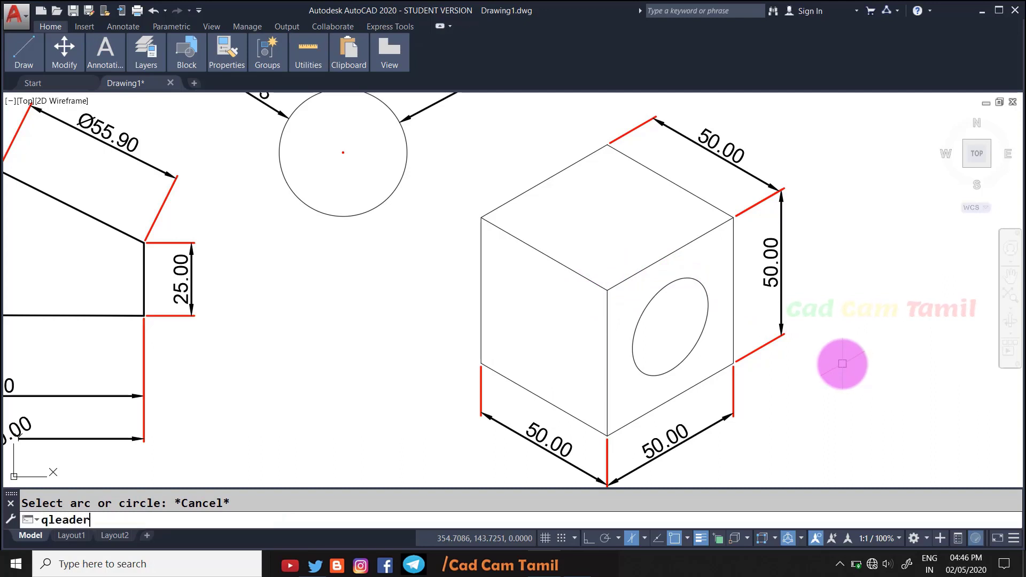
# - Add a leader from the hole's edge with a horizontal landing and a Ø50 (%%c50) note
pyautogui.press('Return')
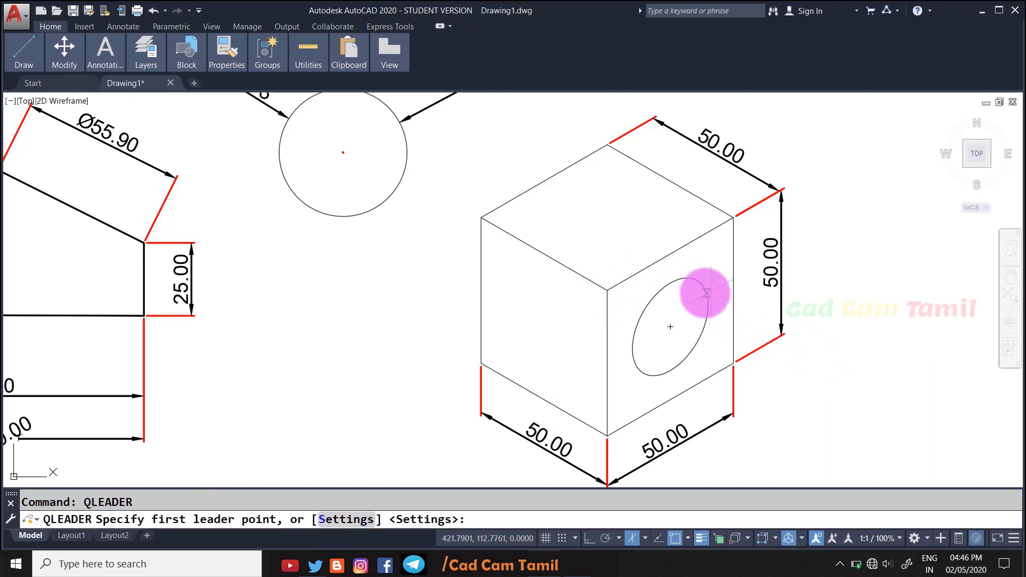
pyautogui.click(705, 289)
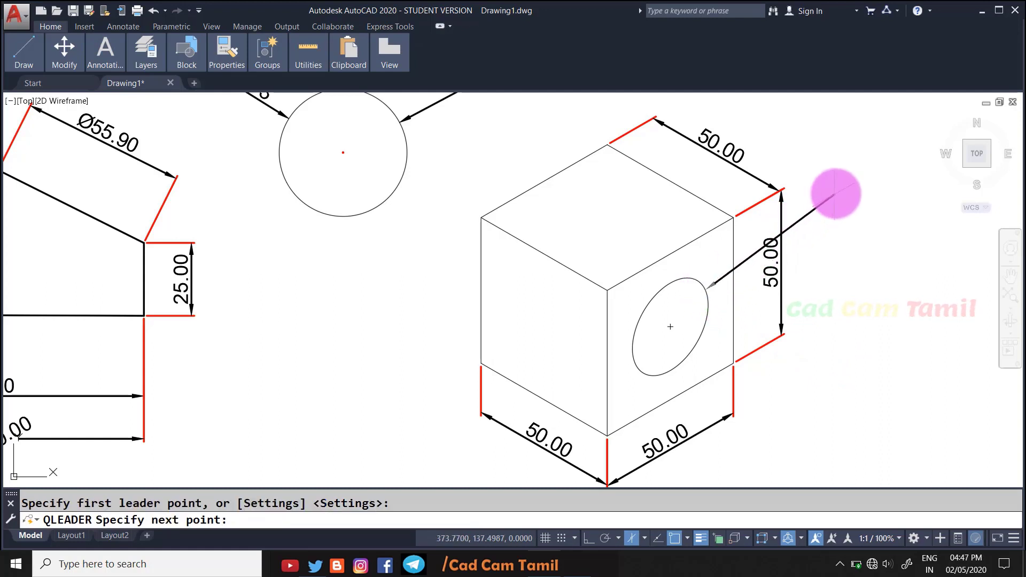
pyautogui.click(818, 169)
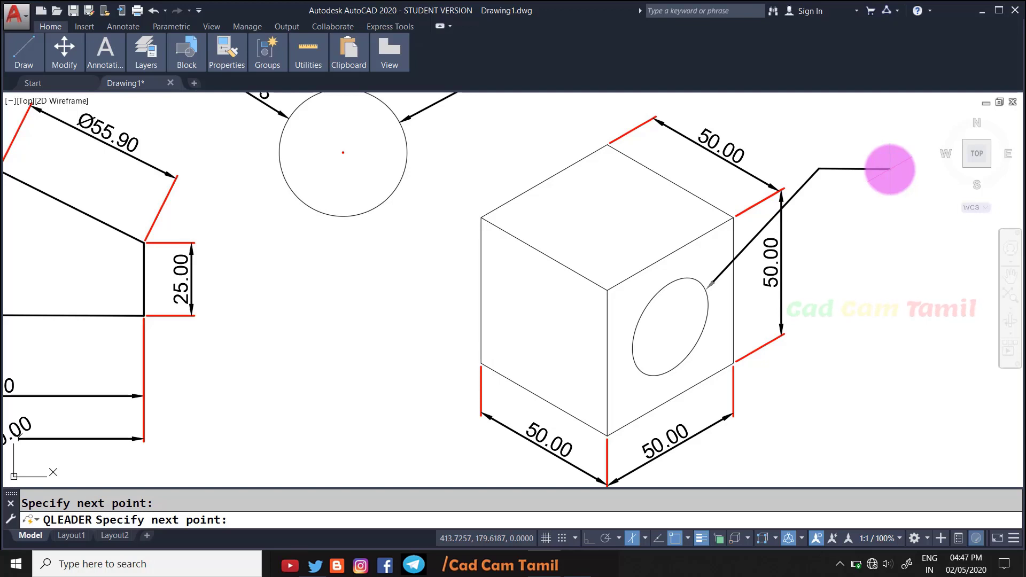
pyautogui.click(890, 169)
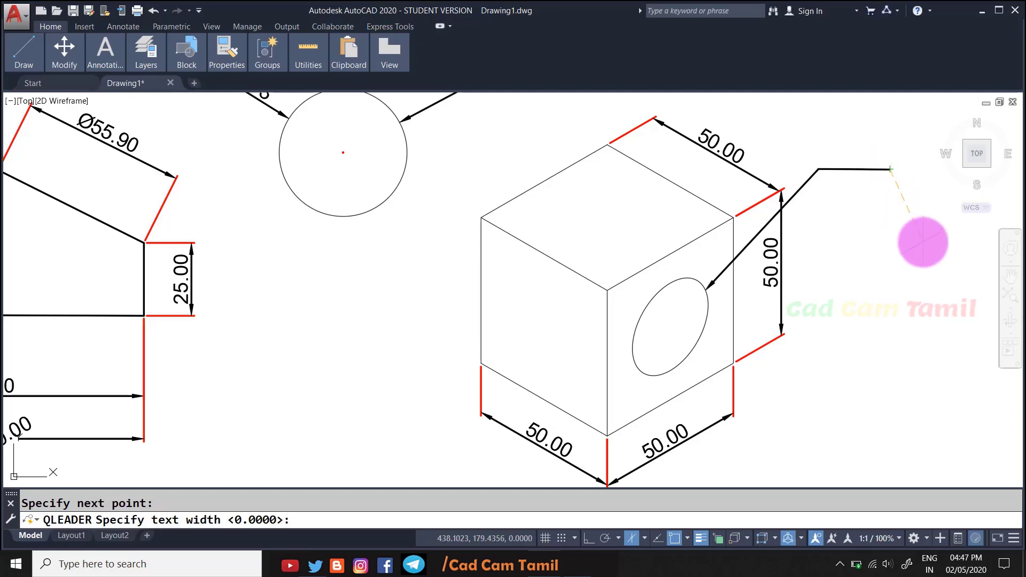
pyautogui.press('F8')
pyautogui.press('Return')
pyautogui.write('%%')
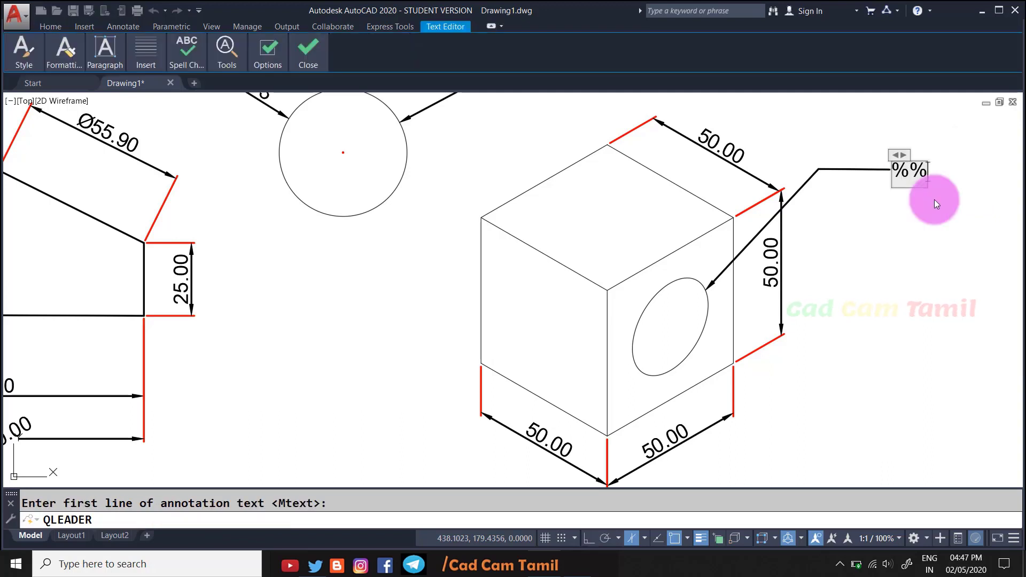
pyautogui.write('c50')
pyautogui.click(951, 210)
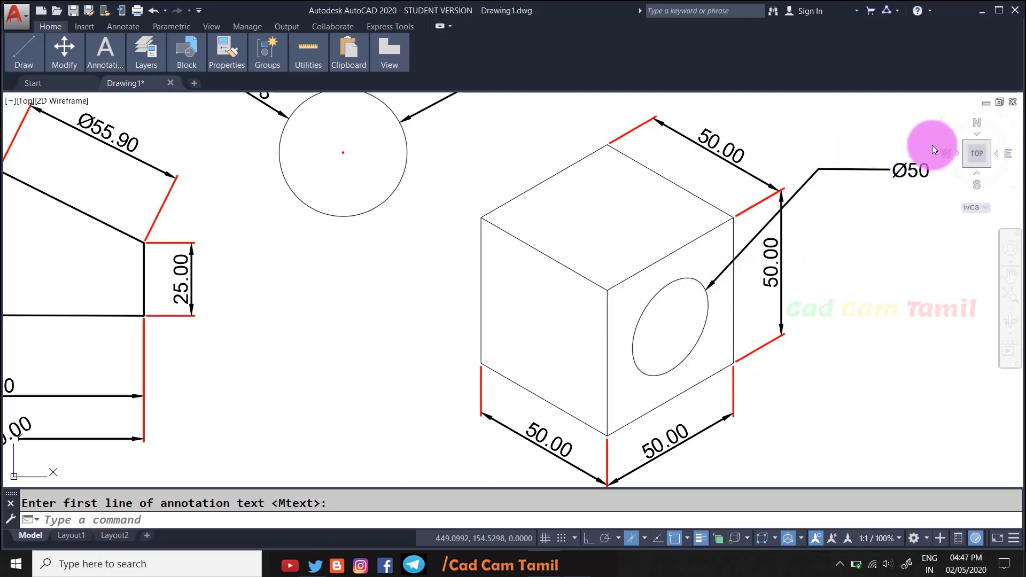
pyautogui.click(857, 171)
pyautogui.press('Escape')
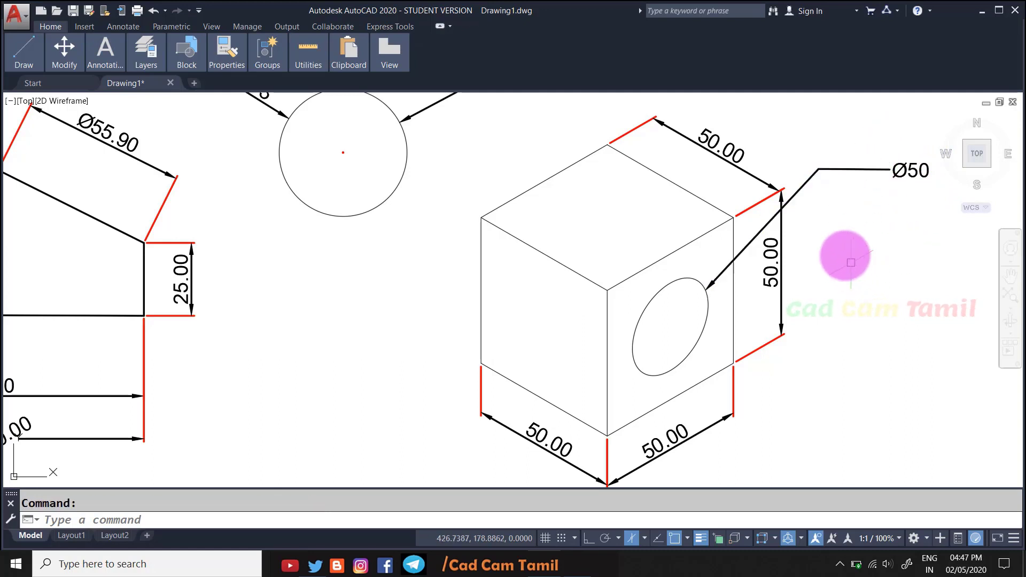
pyautogui.scroll(-5, 858, 251)
pyautogui.scroll(3, 768, 171)
pyautogui.write('qleader')
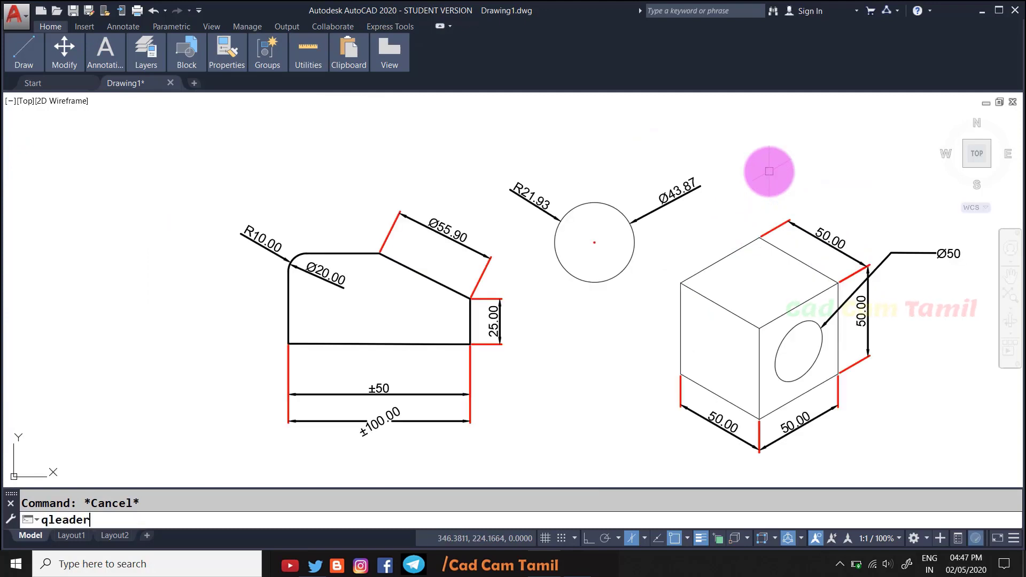
# - Draw a leader from the circle's top with a horizontal landing and a ±100.0 note
pyautogui.press('Return')
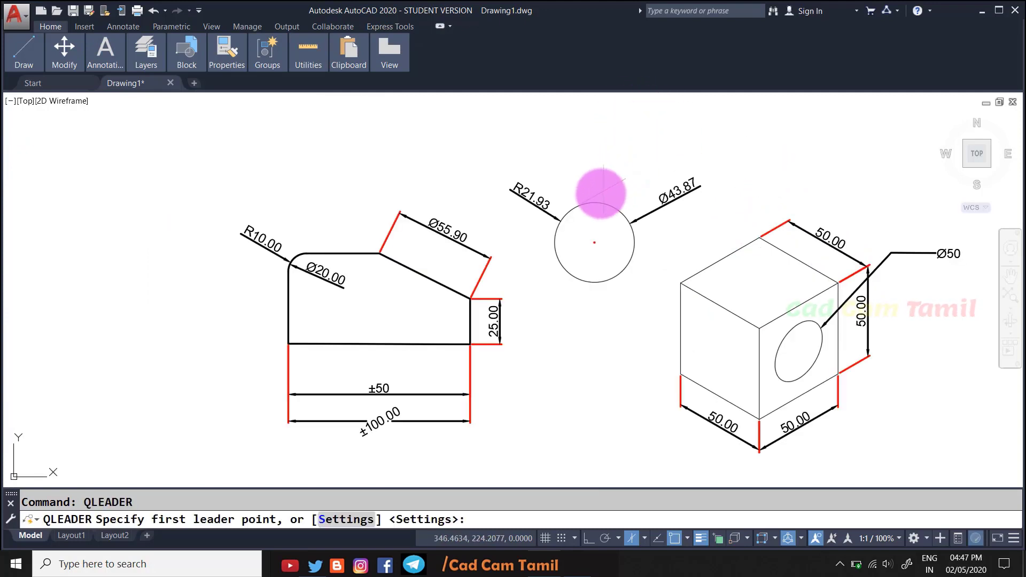
pyautogui.click(595, 202)
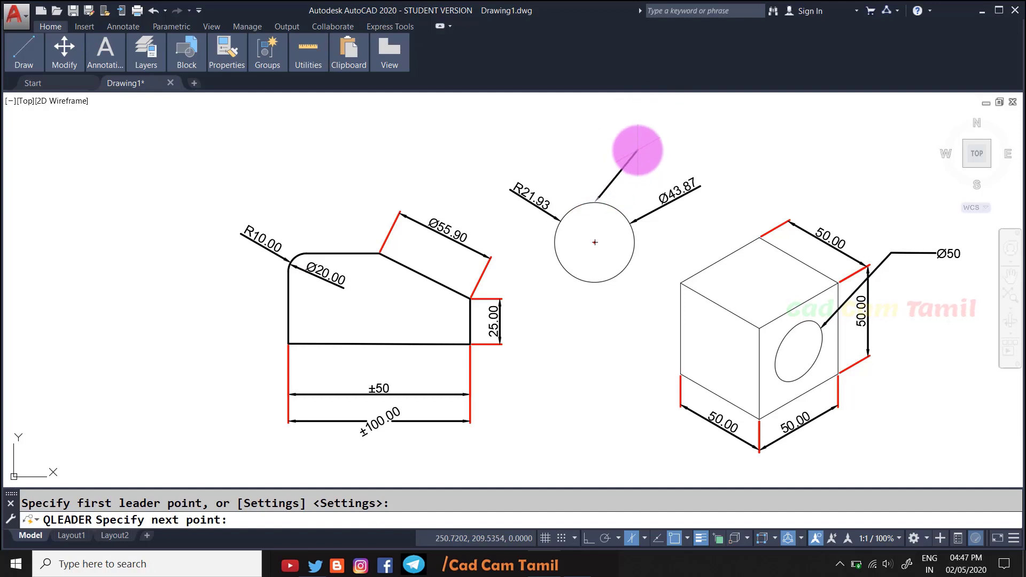
pyautogui.click(638, 150)
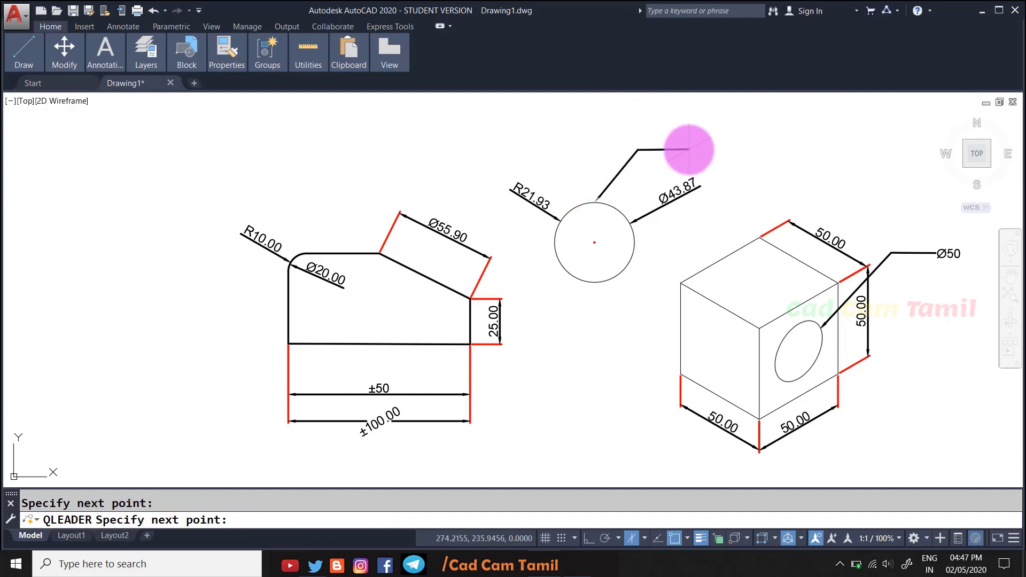
pyautogui.click(689, 149)
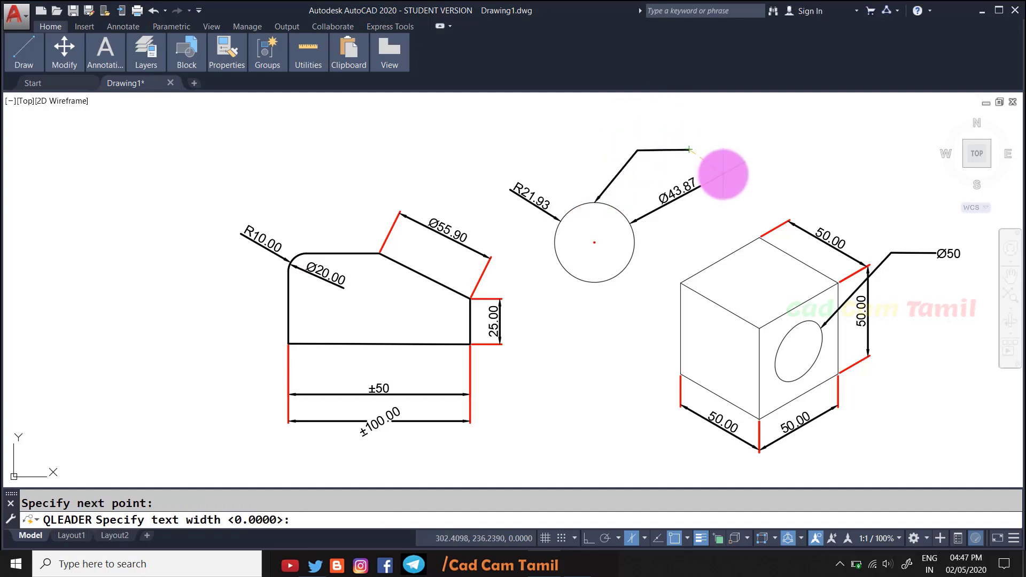
pyautogui.press('Return')
pyautogui.write('%%p100.0')
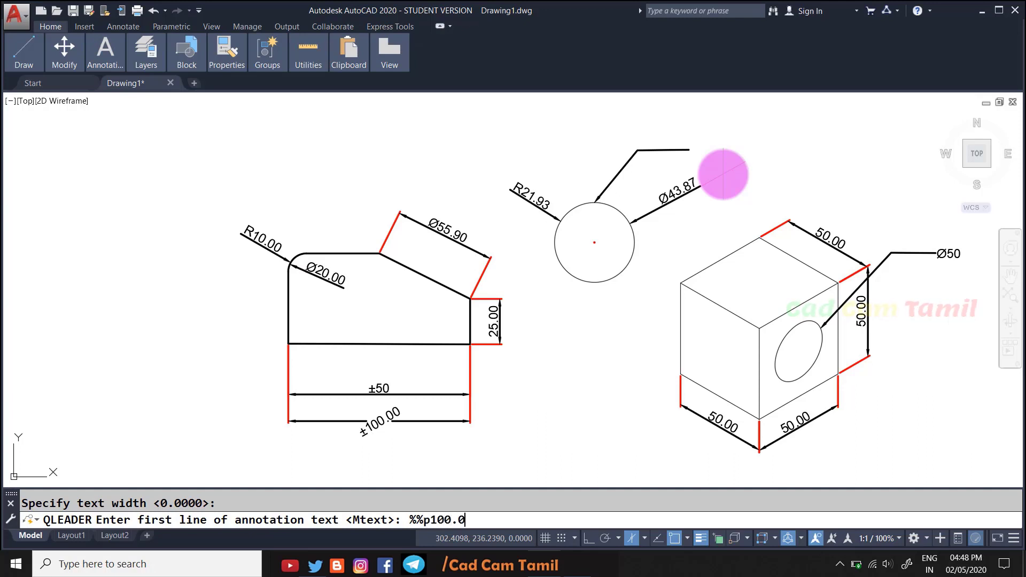
pyautogui.press('Return')
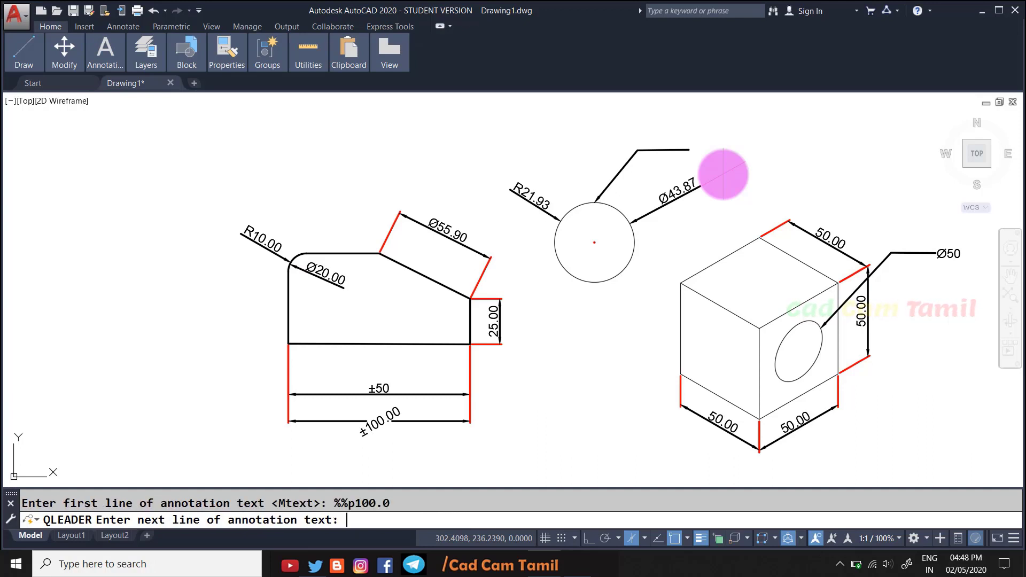
pyautogui.press('Return')
pyautogui.scroll(4, 765, 134)
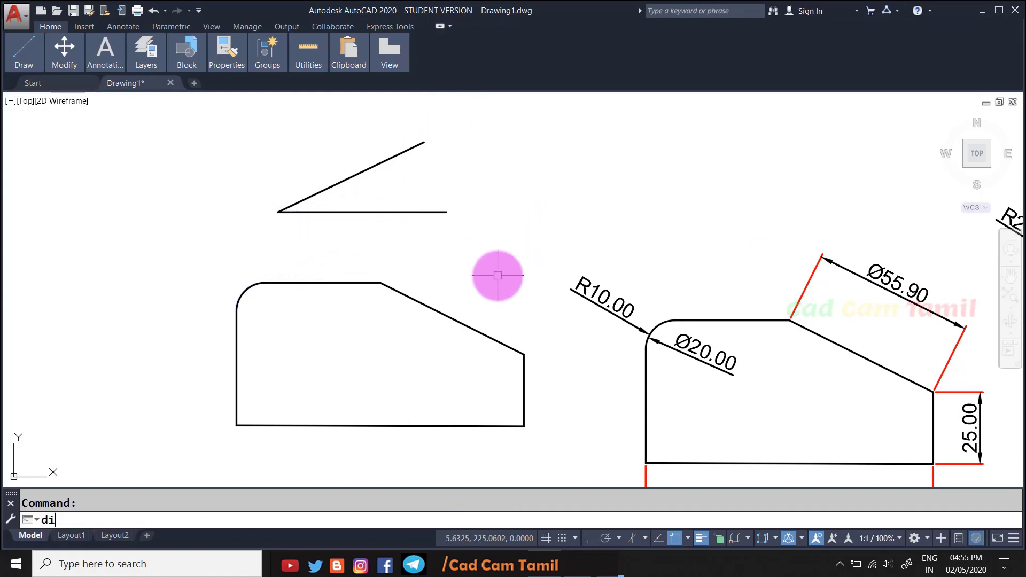
# - Add a 26° angular dimension between the horizontal and slanted lines, placed right of them
pyautogui.write('r')
pyautogui.press('Return')
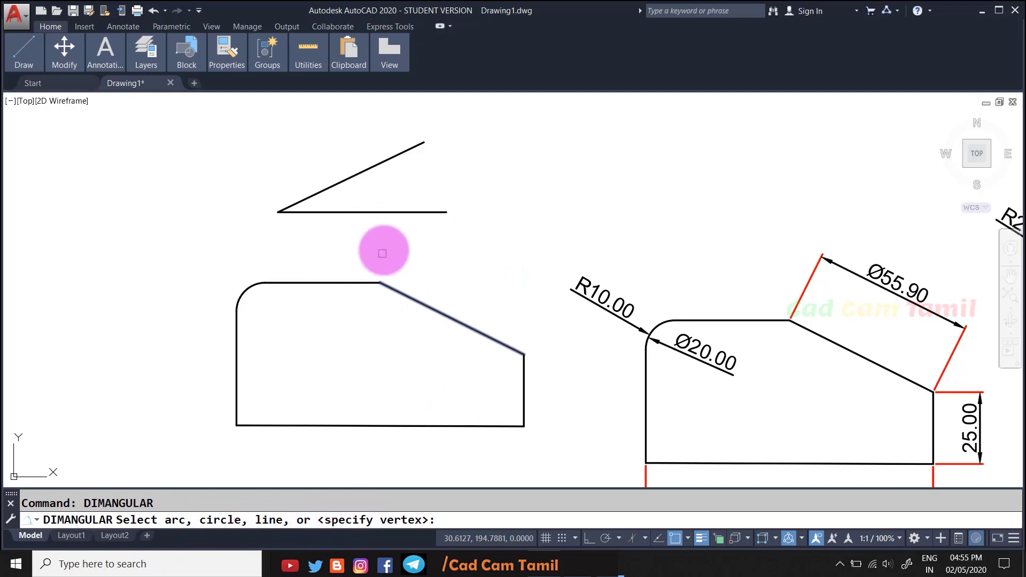
pyautogui.click(401, 212)
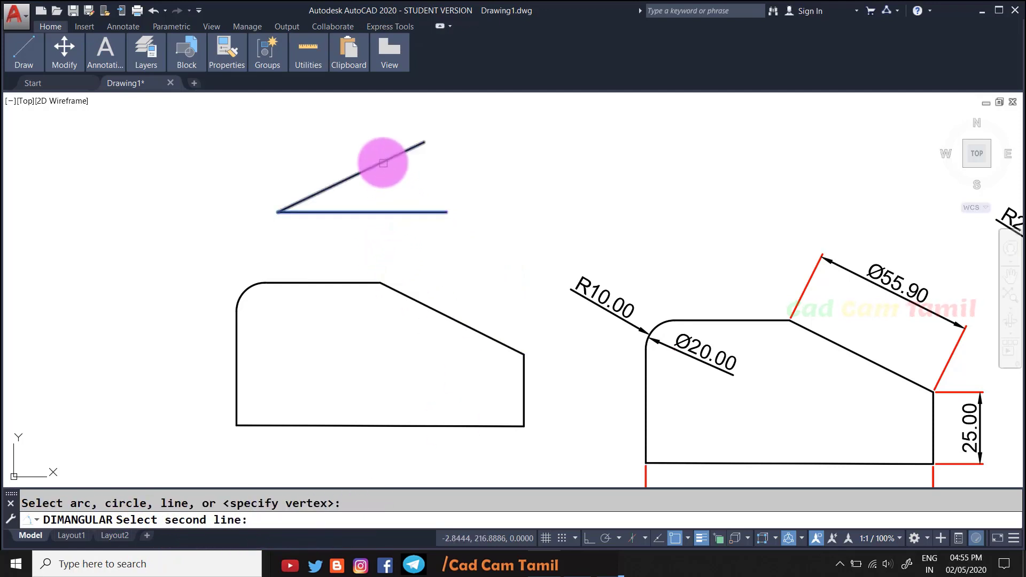
pyautogui.click(383, 163)
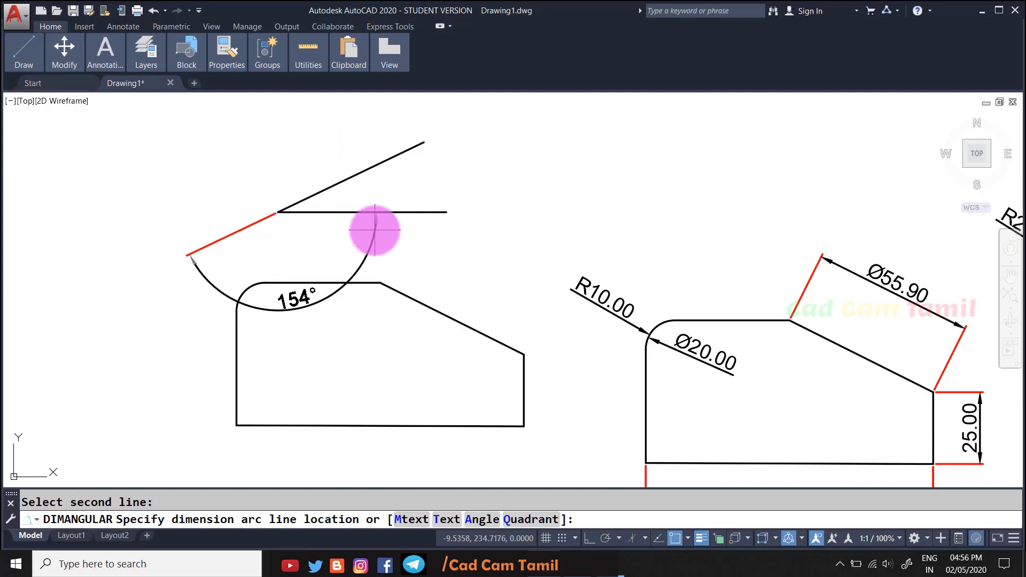
pyautogui.click(489, 163)
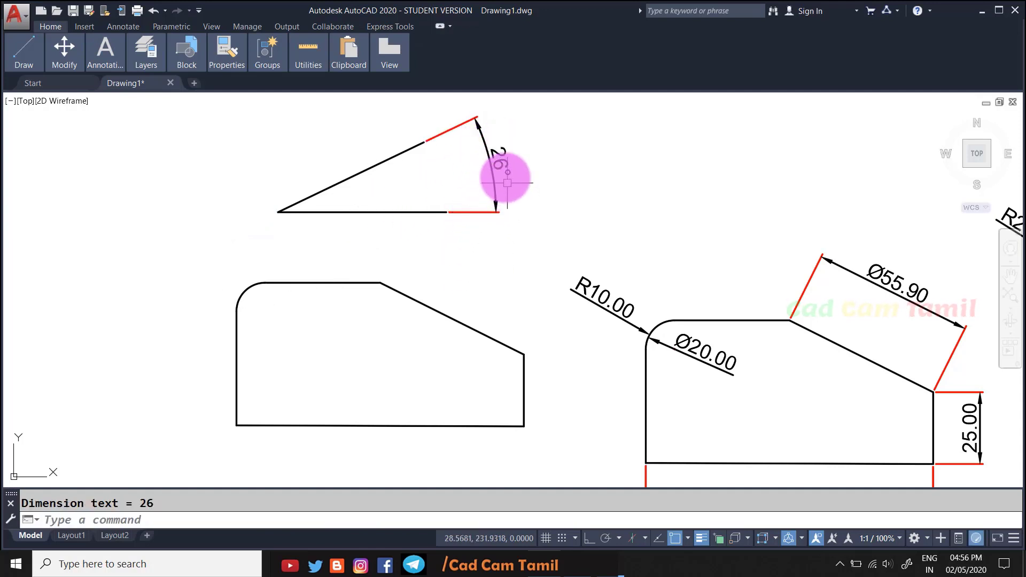
pyautogui.press('Return')
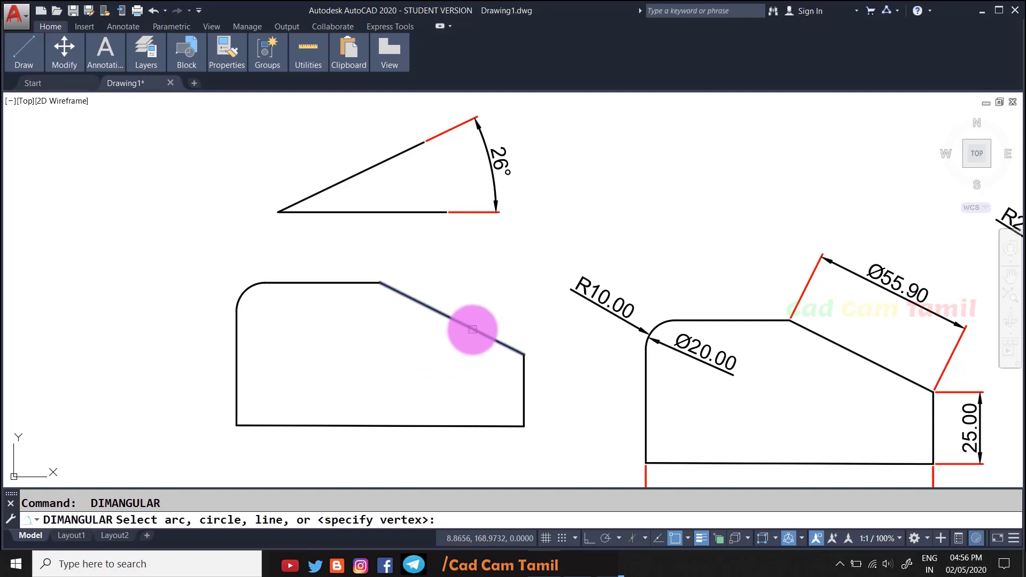
# - Dimension the 117° angle between the profile's slanted edge and right vertical edge
pyautogui.click(472, 330)
pyautogui.click(525, 373)
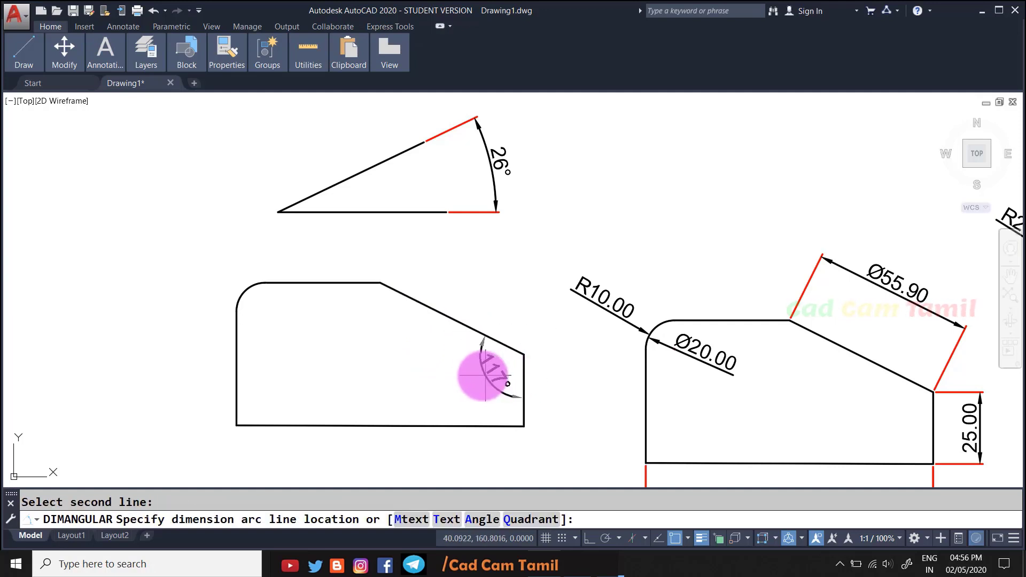
pyautogui.click(473, 379)
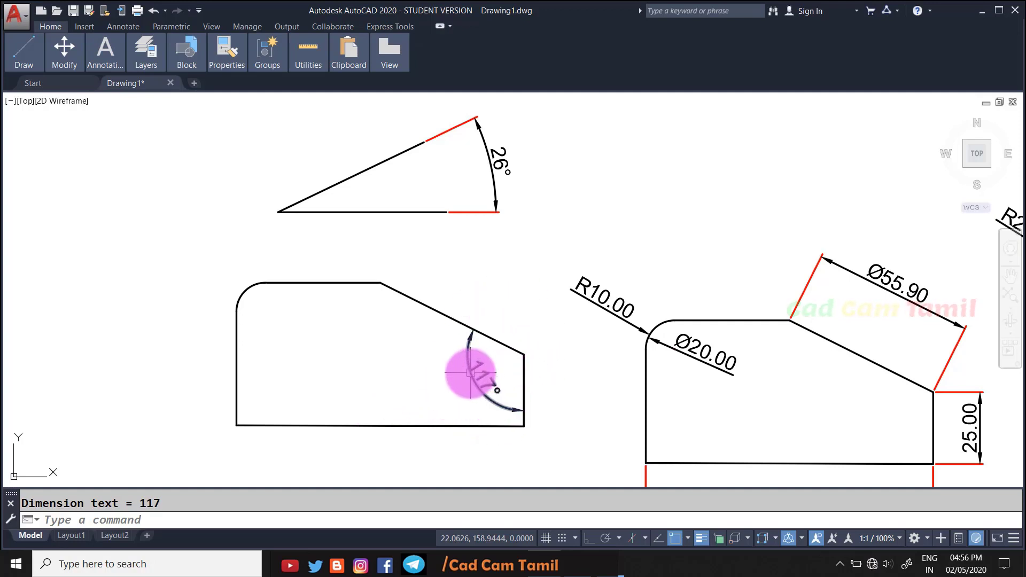
# - Measure the sloped corner's outside angle from its vertex, undoing the 243° attempt
pyautogui.press('Return')
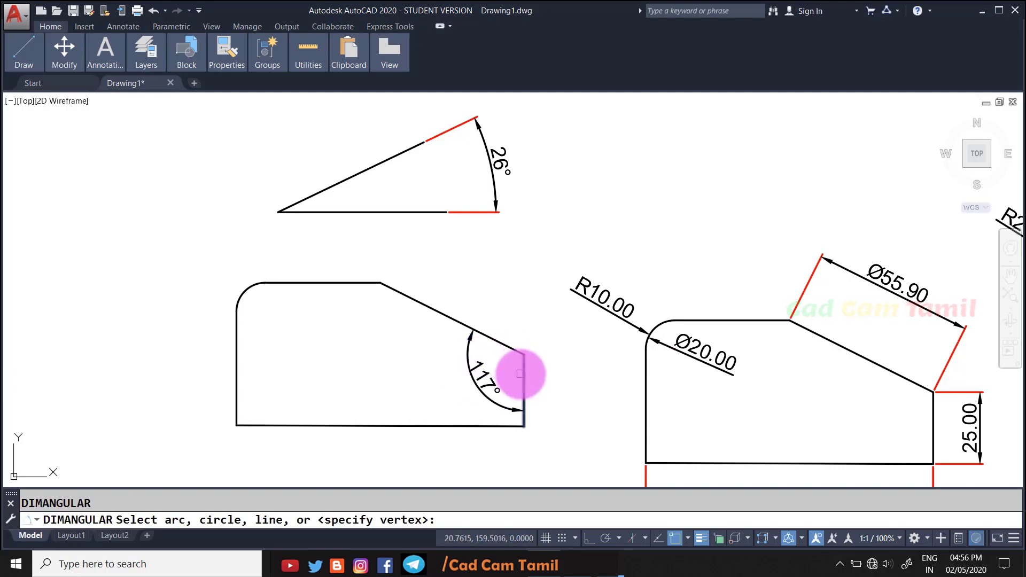
pyautogui.click(520, 373)
pyautogui.click(503, 344)
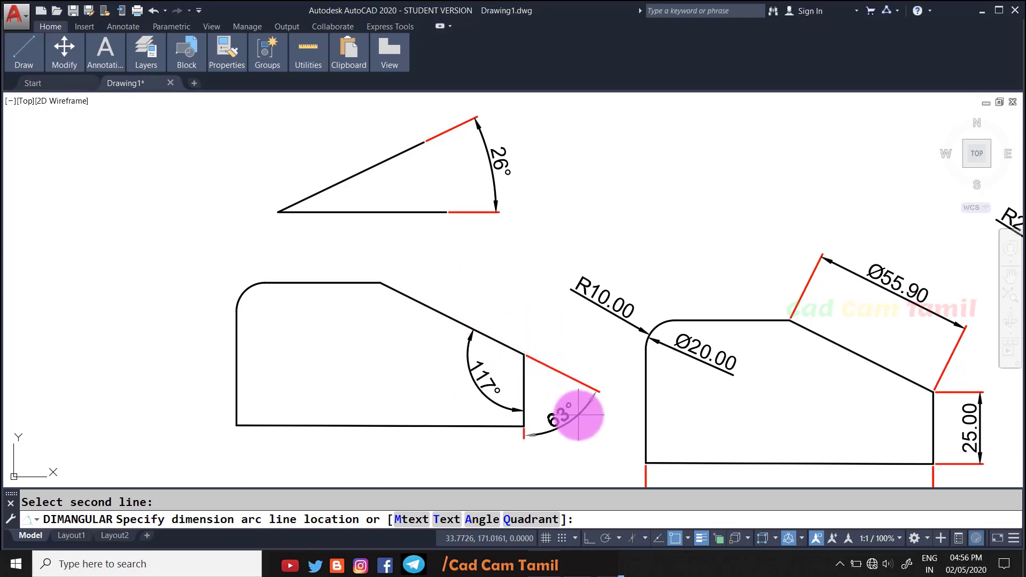
pyautogui.press('Escape')
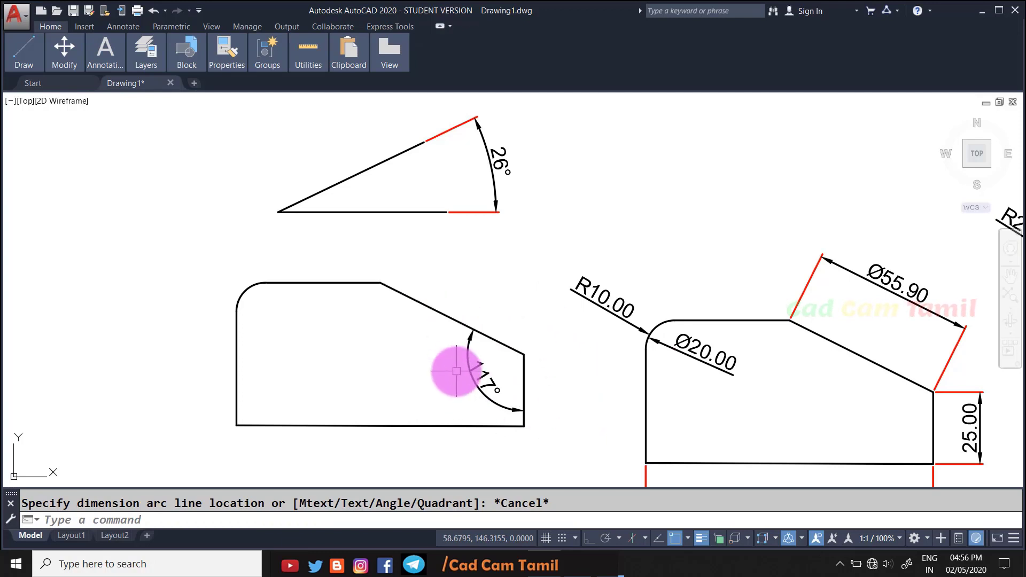
pyautogui.press('Return')
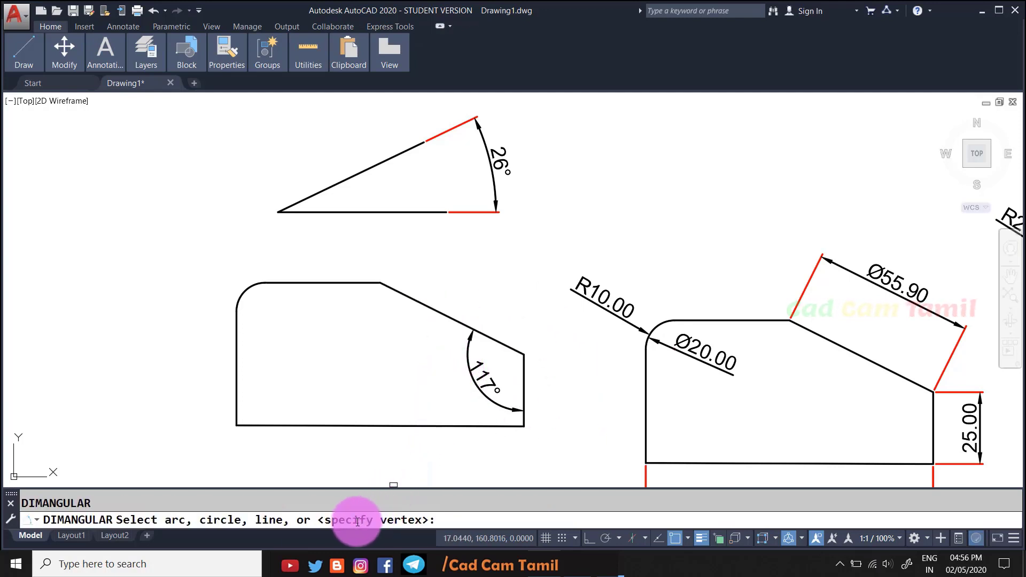
pyautogui.press('Return')
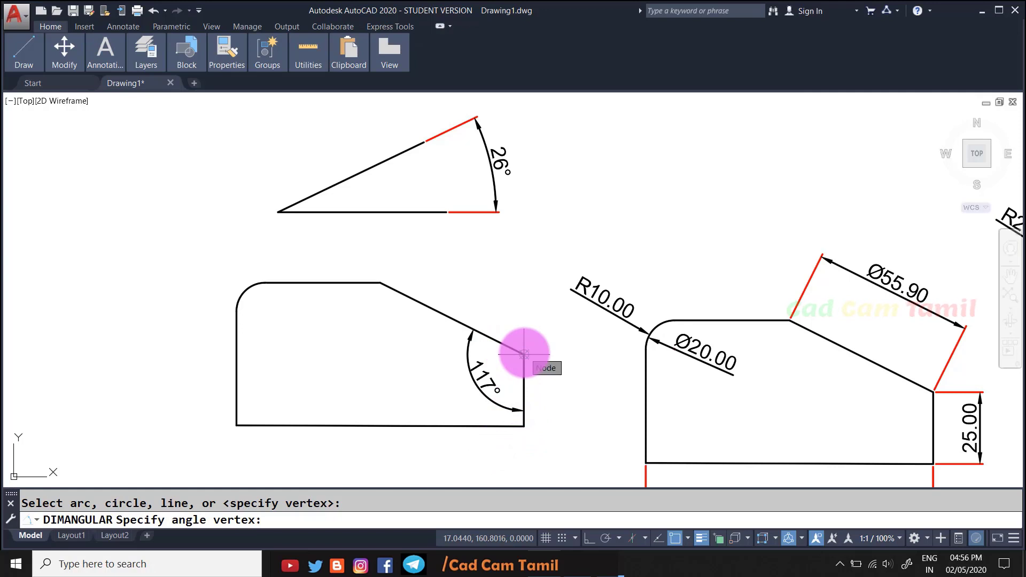
pyautogui.click(523, 354)
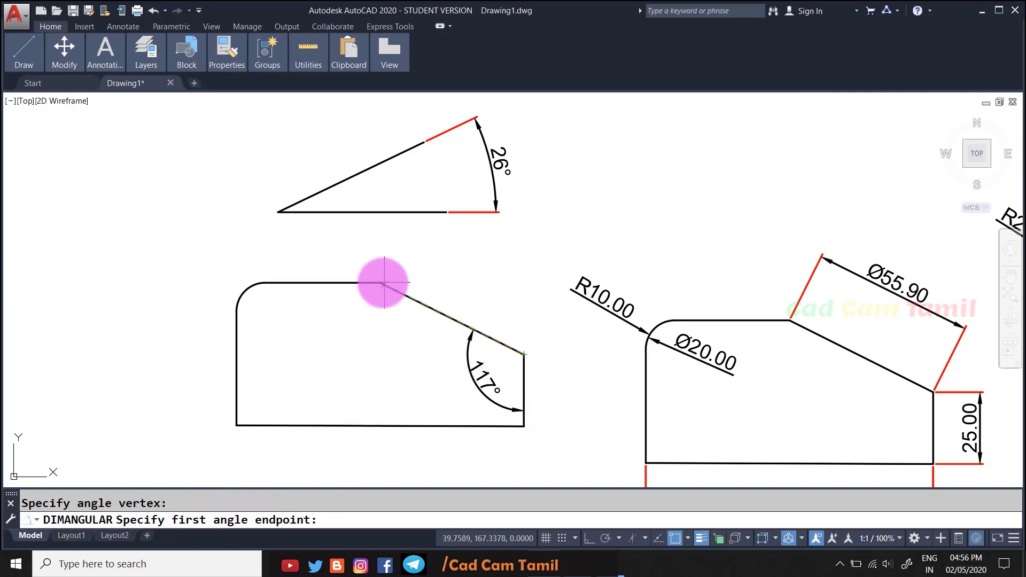
pyautogui.click(380, 282)
pyautogui.click(524, 426)
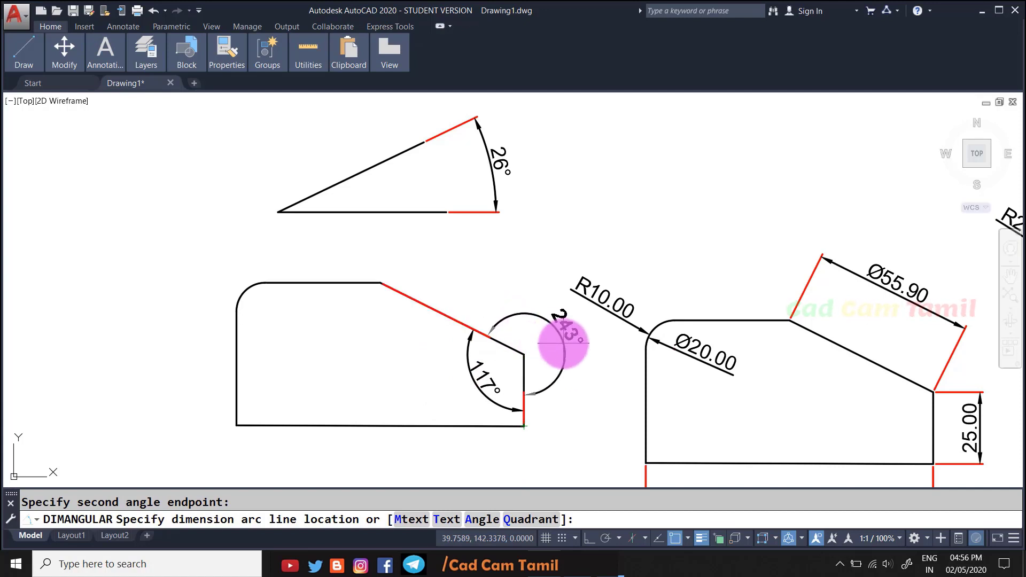
pyautogui.click(560, 337)
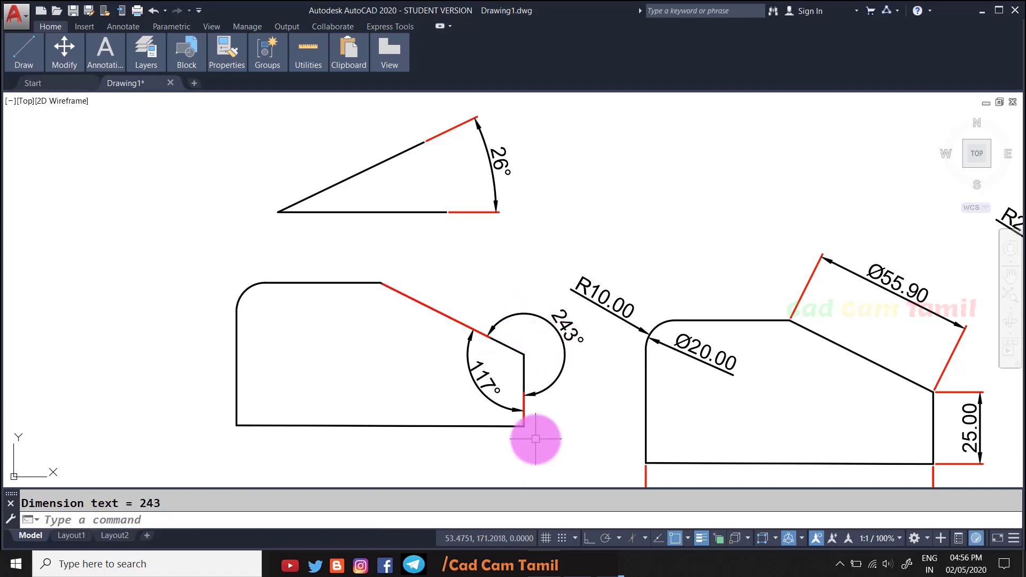
pyautogui.write('u')
pyautogui.press('Return')
pyautogui.scroll(-2, 572, 407)
pyautogui.scroll(4, 575, 408)
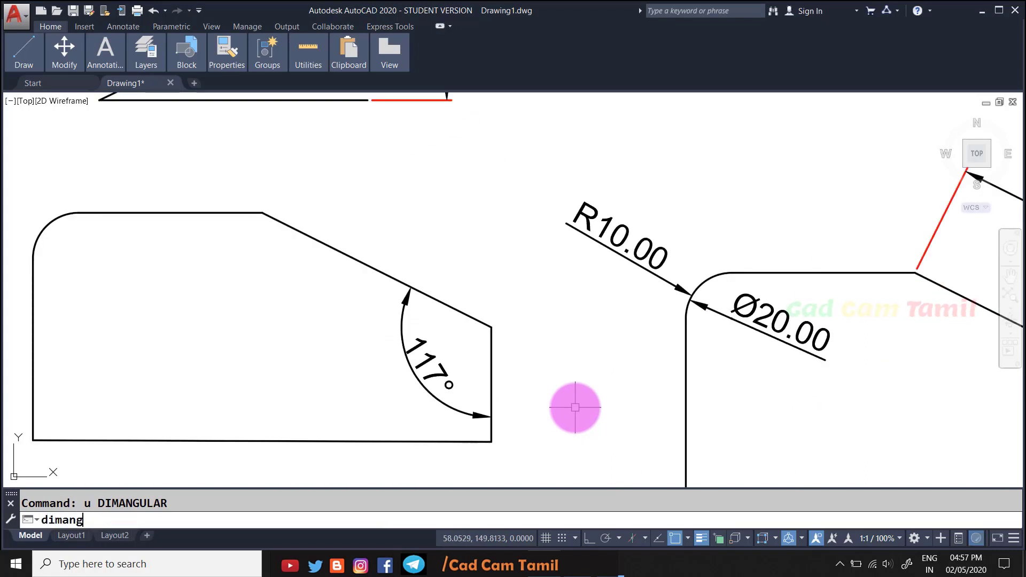
# - Place the 244° vertex angle and a 90° angle on the rounded top-left corner arc
pyautogui.press('Return')
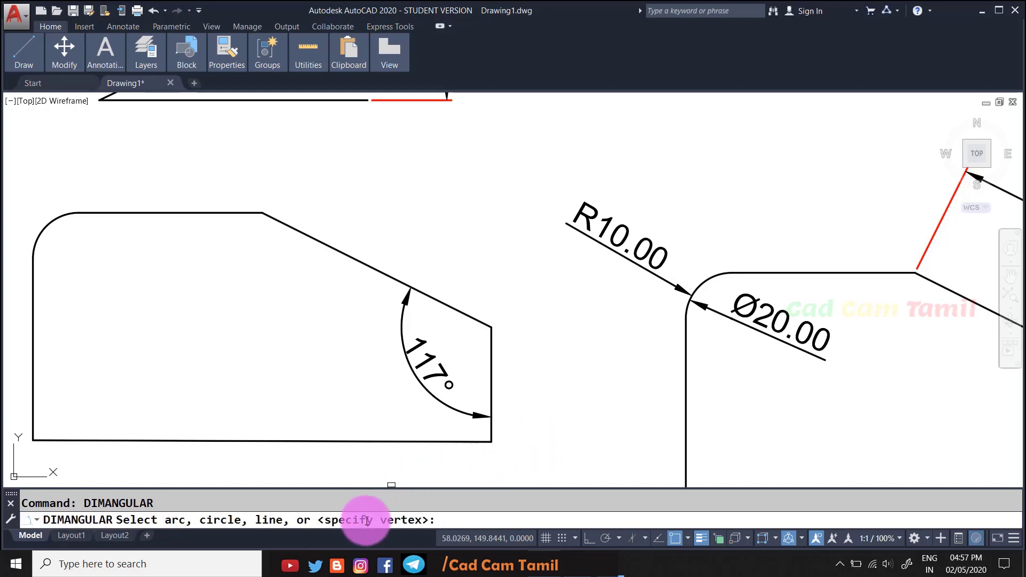
pyautogui.press('Return')
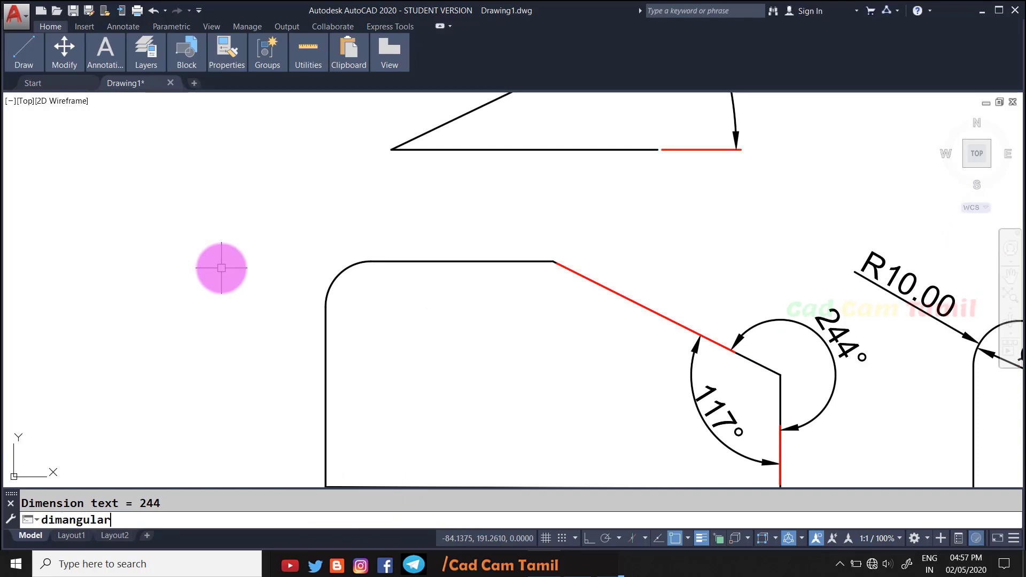
pyautogui.press('Return')
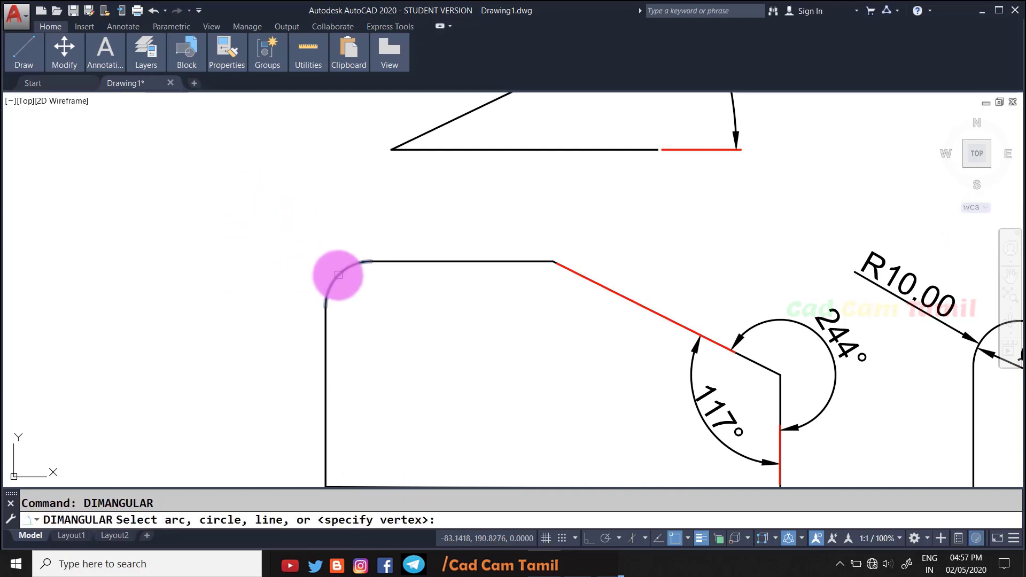
pyautogui.click(339, 275)
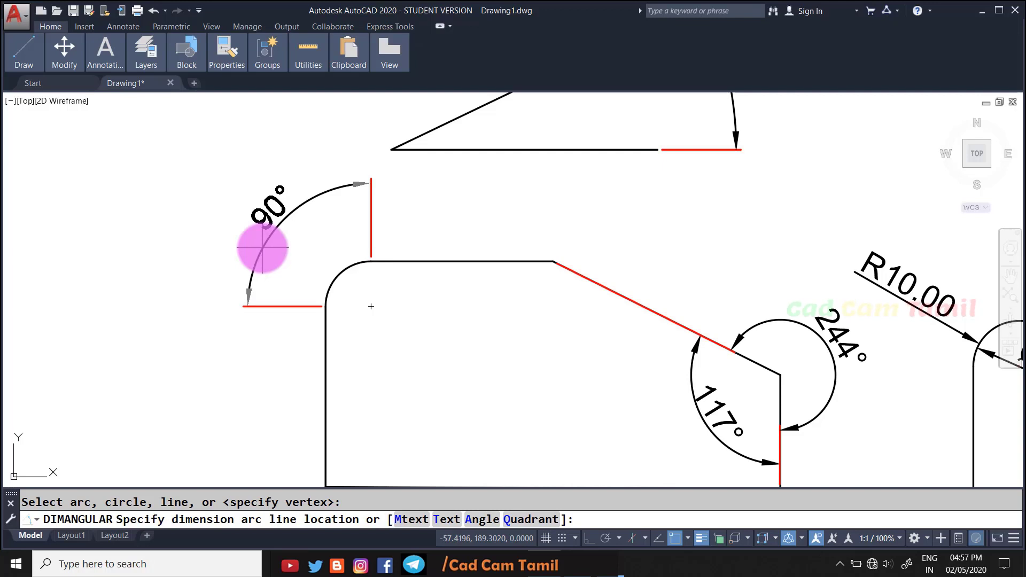
pyautogui.click(263, 248)
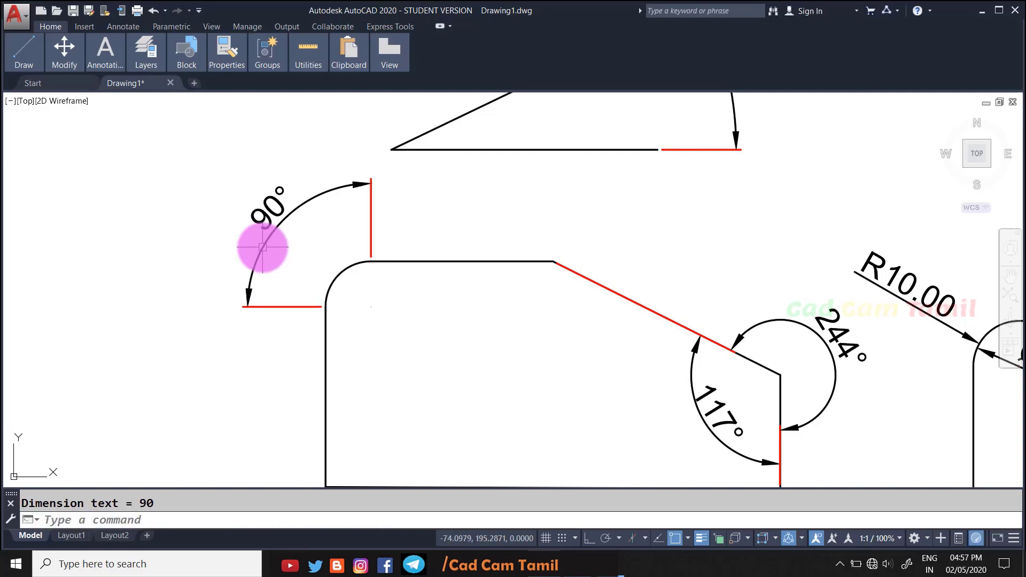
pyautogui.scroll(-3, 373, 281)
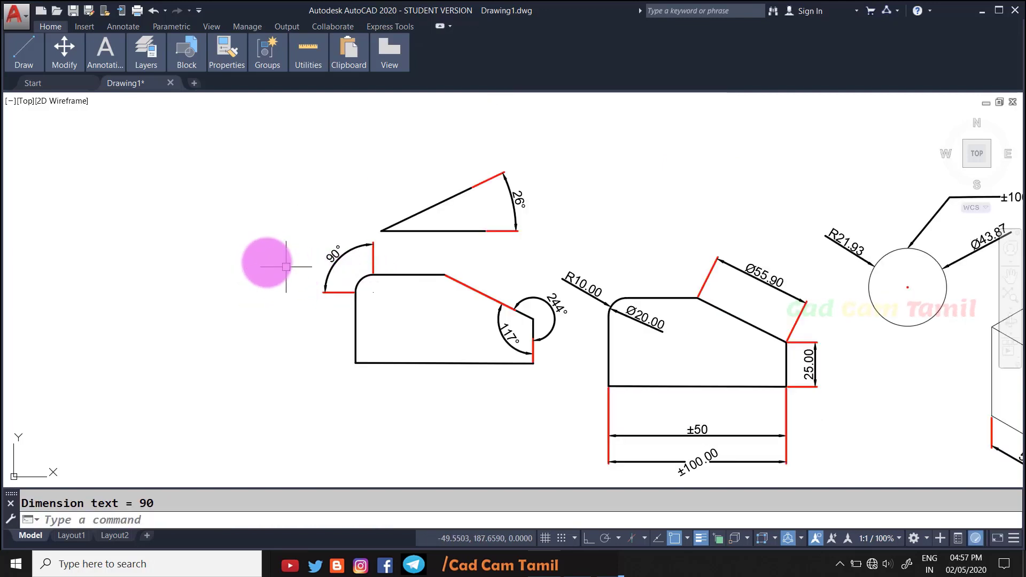
pyautogui.scroll(-6, 64, 259)
pyautogui.scroll(5, 266, 258)
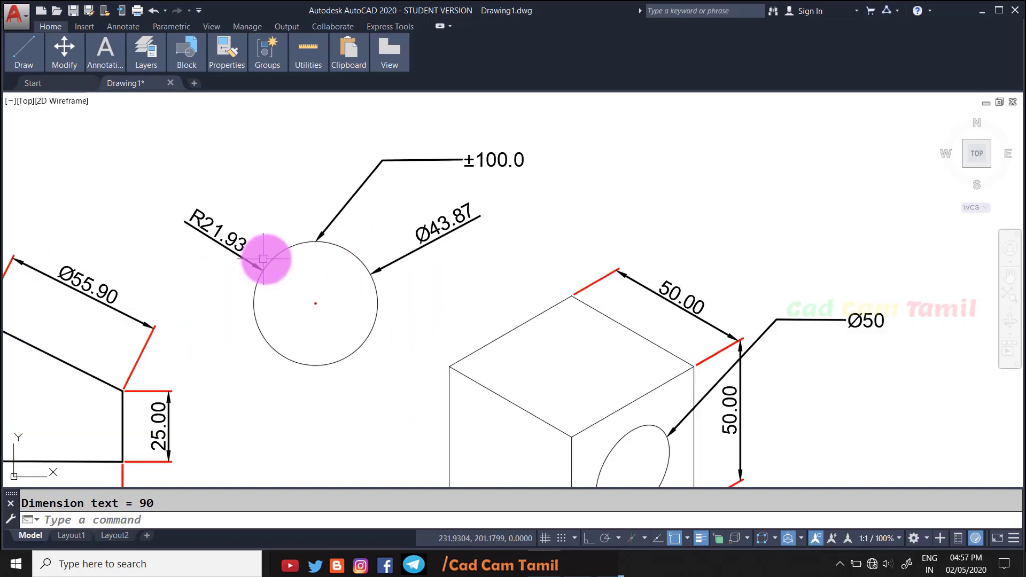
# - Erase the circle's existing radius and diameter dimensions
pyautogui.click(293, 252)
pyautogui.press('Delete')
pyautogui.scroll(1, 248, 298)
pyautogui.write('diman')
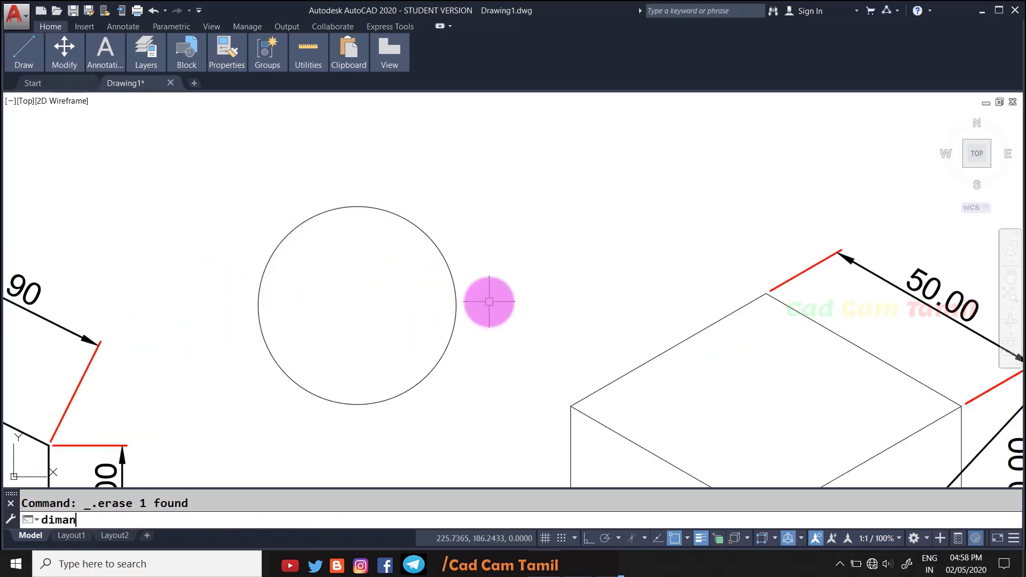
# - Try an angular dimension by picking the circle, abandoning the 257° result
pyautogui.write('gular')
pyautogui.press('Return')
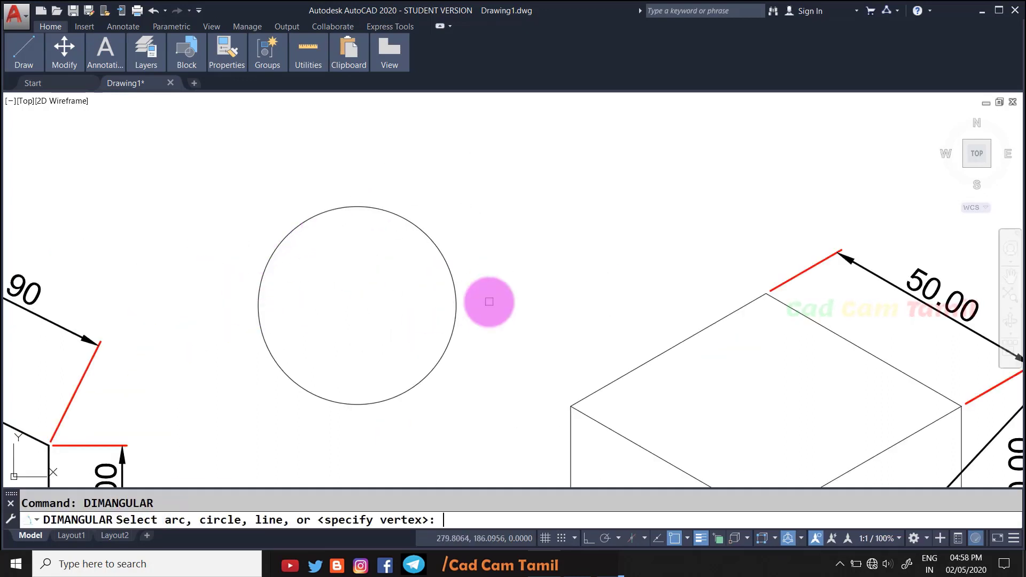
pyautogui.click(454, 282)
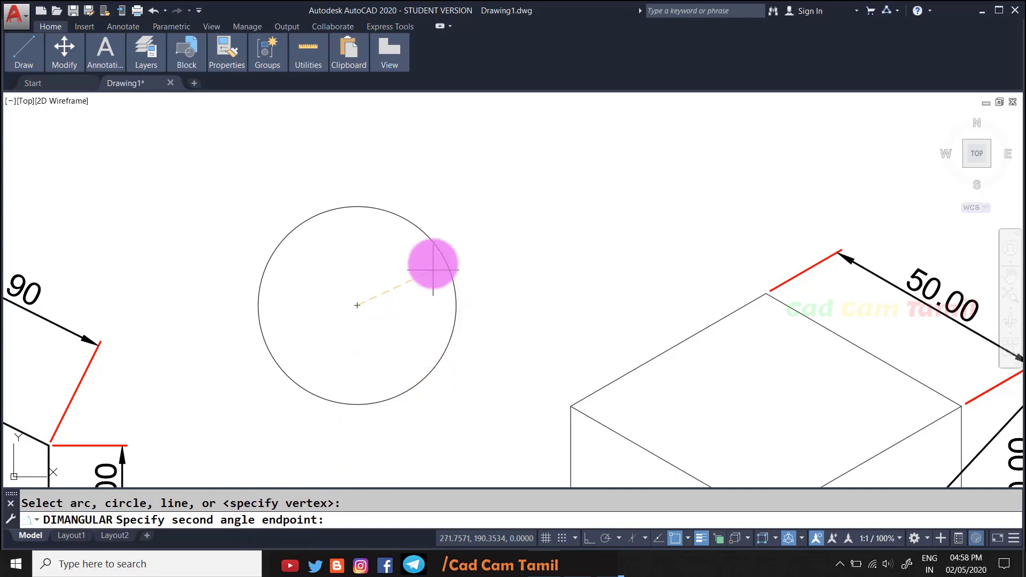
pyautogui.click(357, 404)
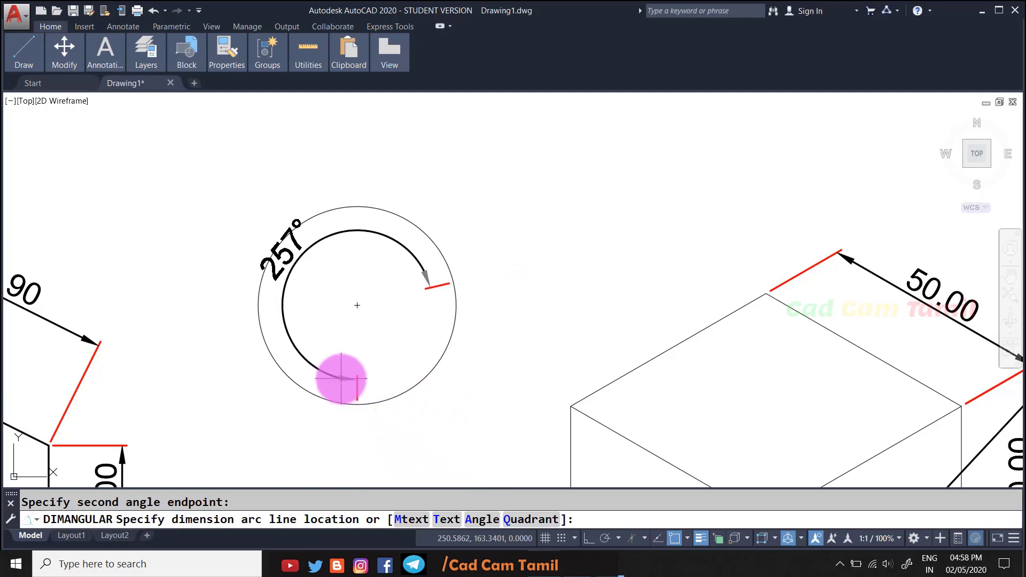
pyautogui.press('Escape')
# - Dimension 180° from the circle's centre, top to bottom quadrant, placed to its right
pyautogui.press('Return')
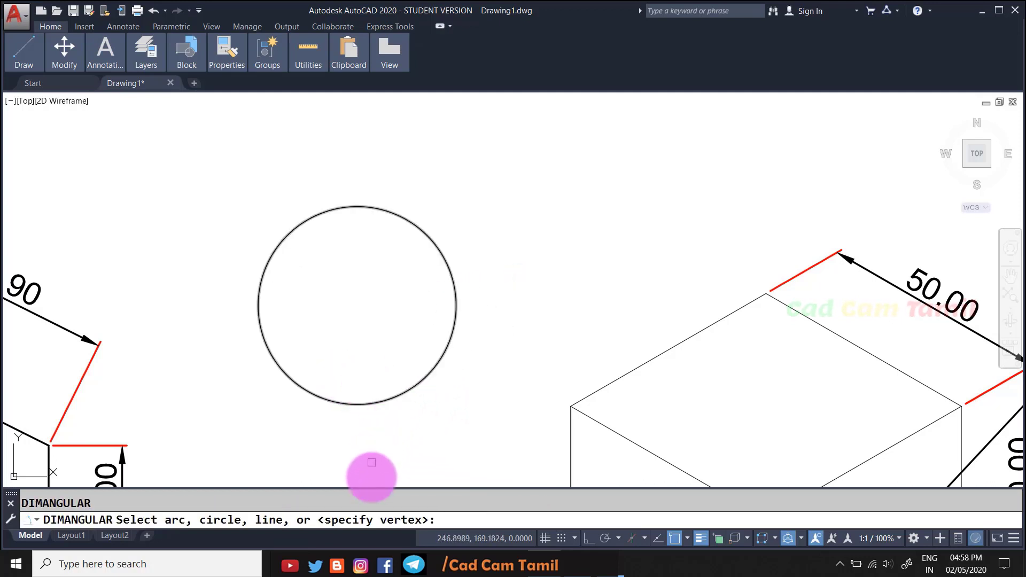
pyautogui.press('Return')
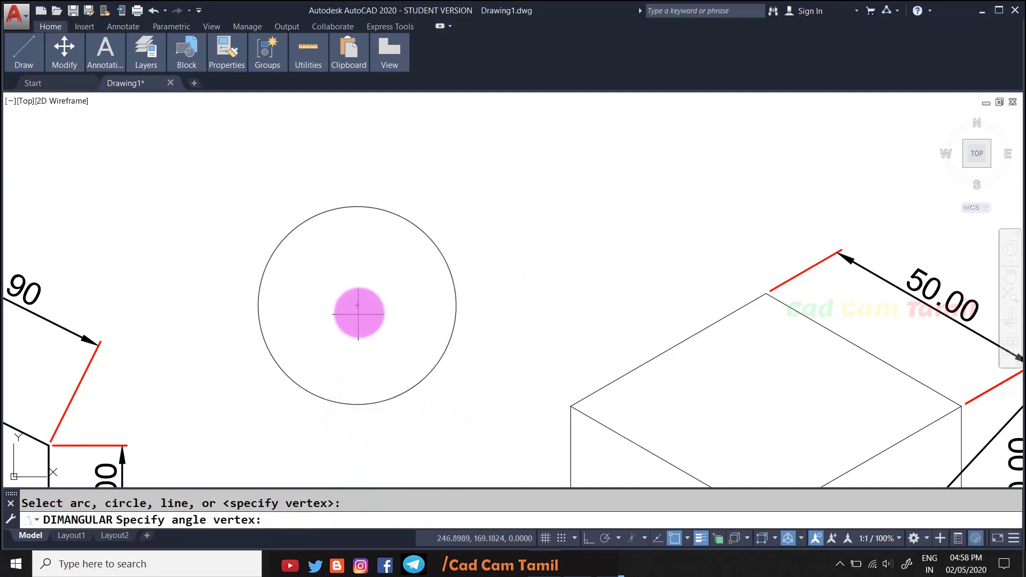
pyautogui.click(357, 305)
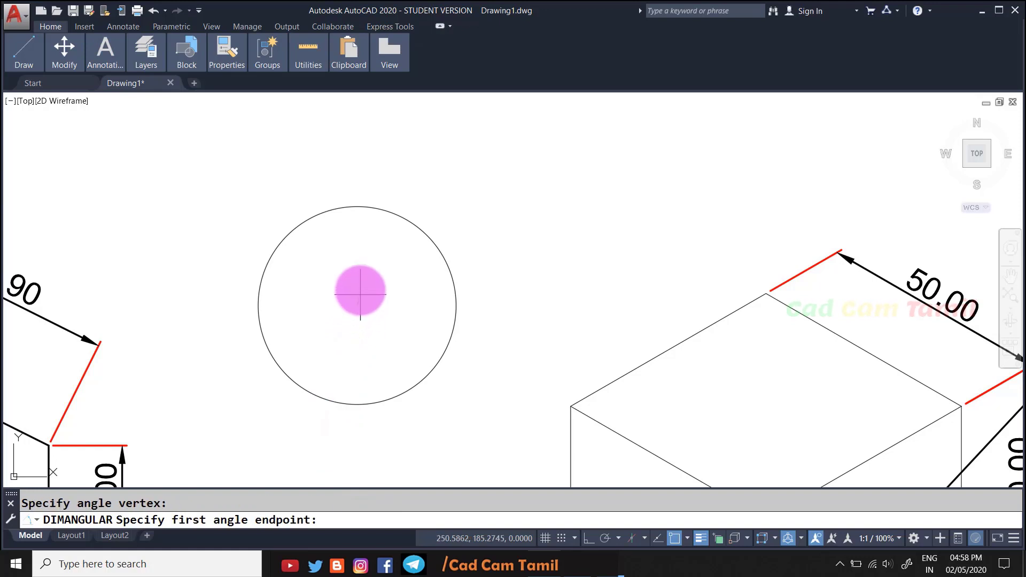
pyautogui.click(357, 206)
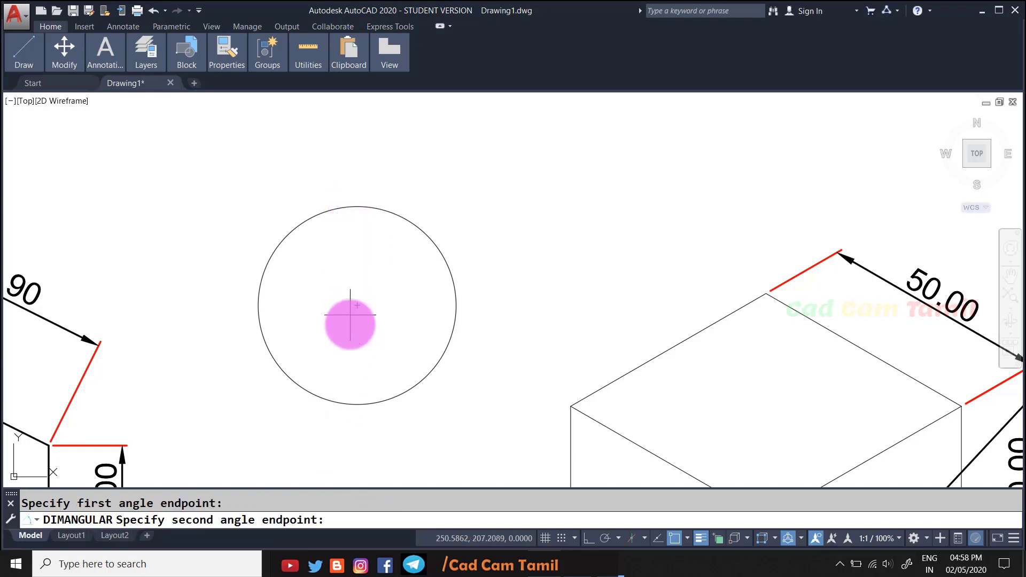
pyautogui.click(357, 404)
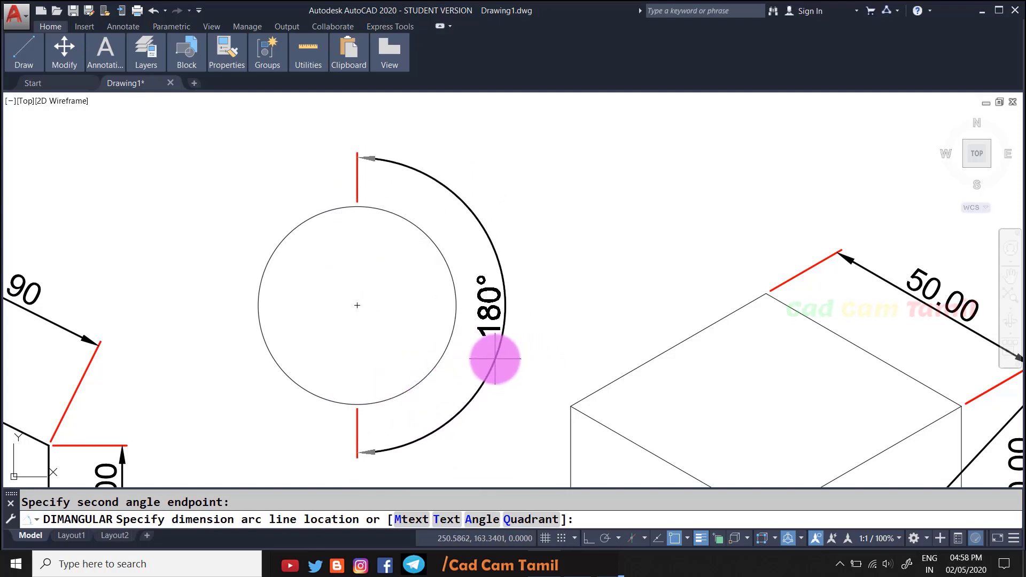
pyautogui.click(495, 373)
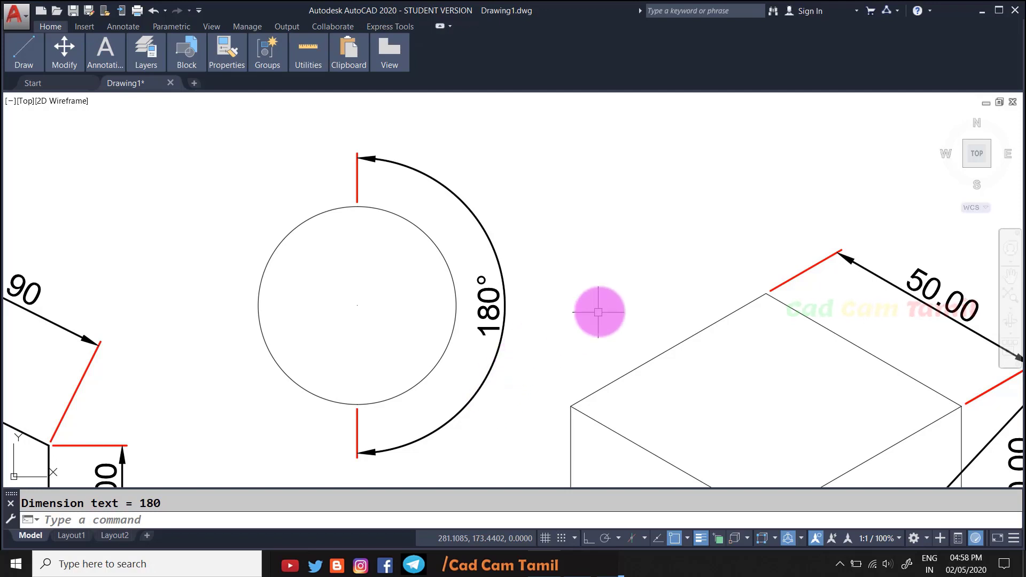
pyautogui.scroll(-3, 617, 313)
pyautogui.scroll(-3, 618, 309)
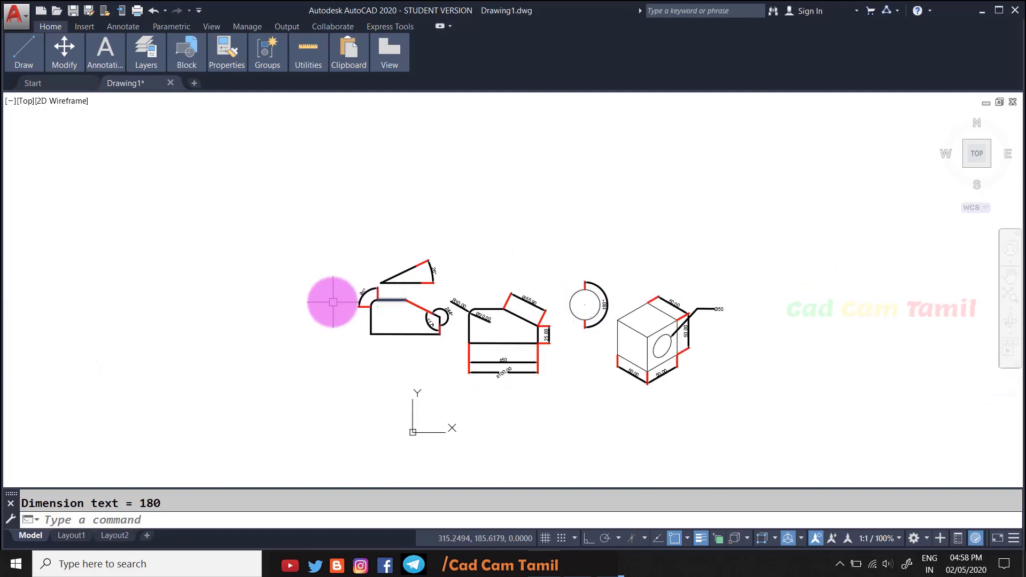
# - Erase the 90°, 244°, 117° and 26° angular dimensions
pyautogui.scroll(3, 345, 293)
pyautogui.scroll(2, 412, 292)
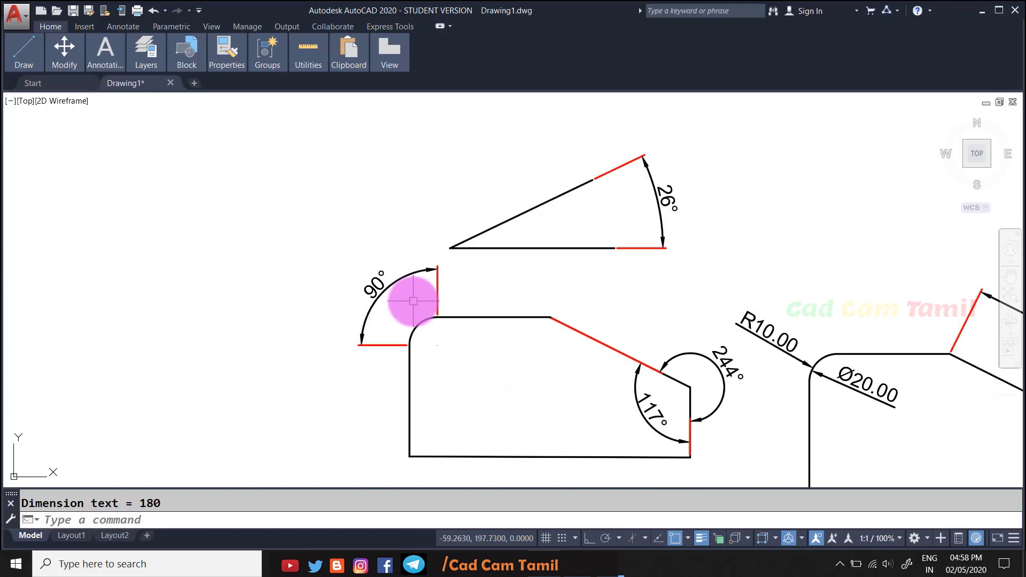
pyautogui.scroll(2, 353, 280)
pyautogui.scroll(-2, 332, 285)
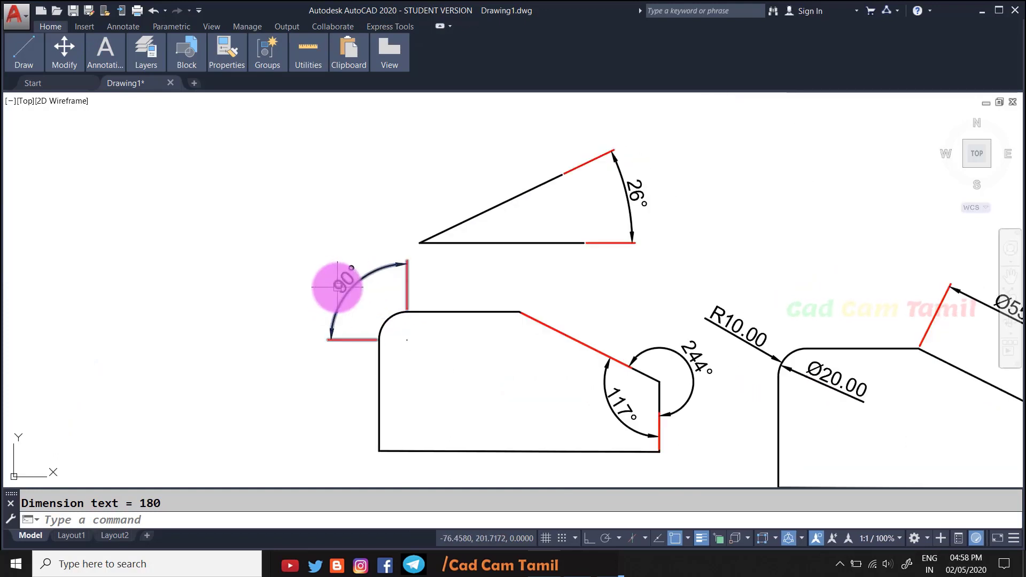
pyautogui.click(343, 285)
pyautogui.press('Delete')
pyautogui.click(641, 350)
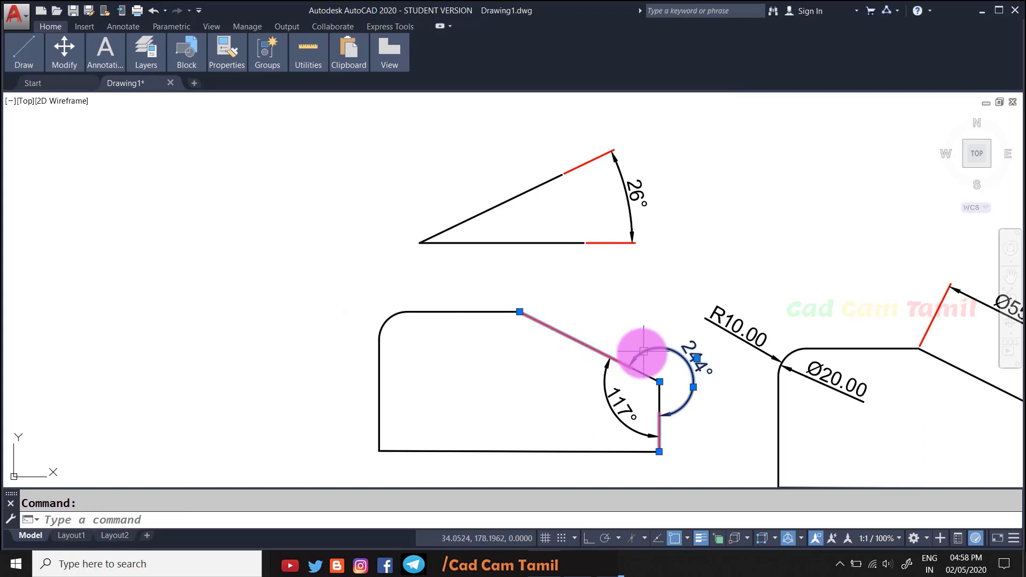
pyautogui.press('Delete')
pyautogui.click(602, 377)
pyautogui.press('Delete')
pyautogui.click(628, 229)
pyautogui.press('Delete')
# - Add a 15.71 arc-length dimension outside the profile's rounded corner
pyautogui.write('dimarc')
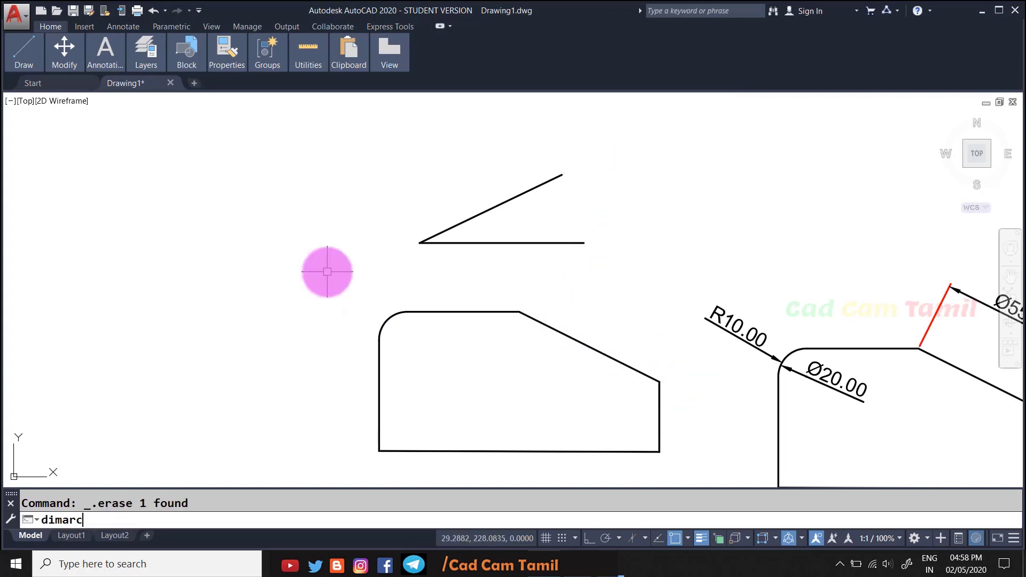
pyautogui.press('Return')
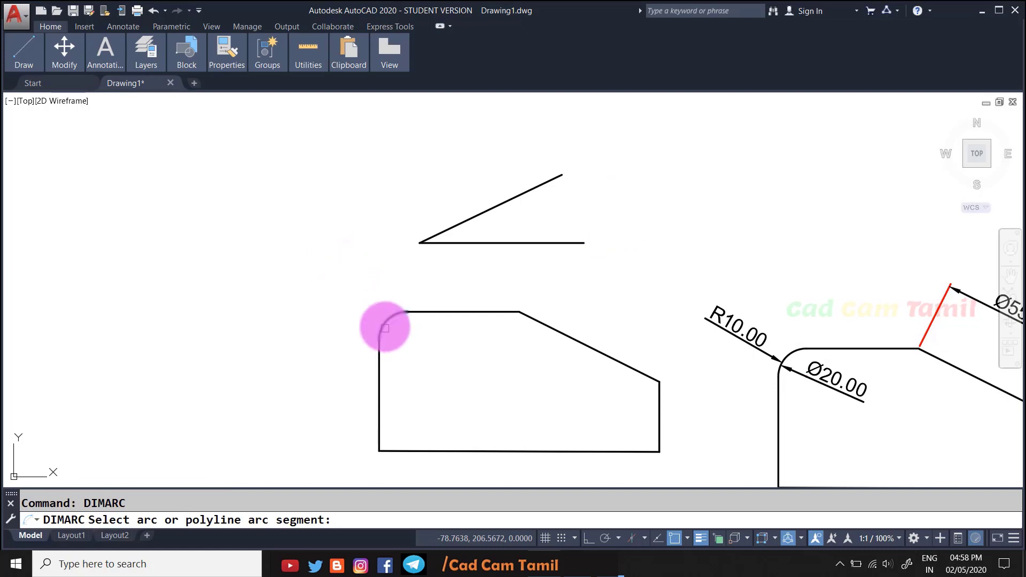
pyautogui.click(382, 322)
pyautogui.click(332, 305)
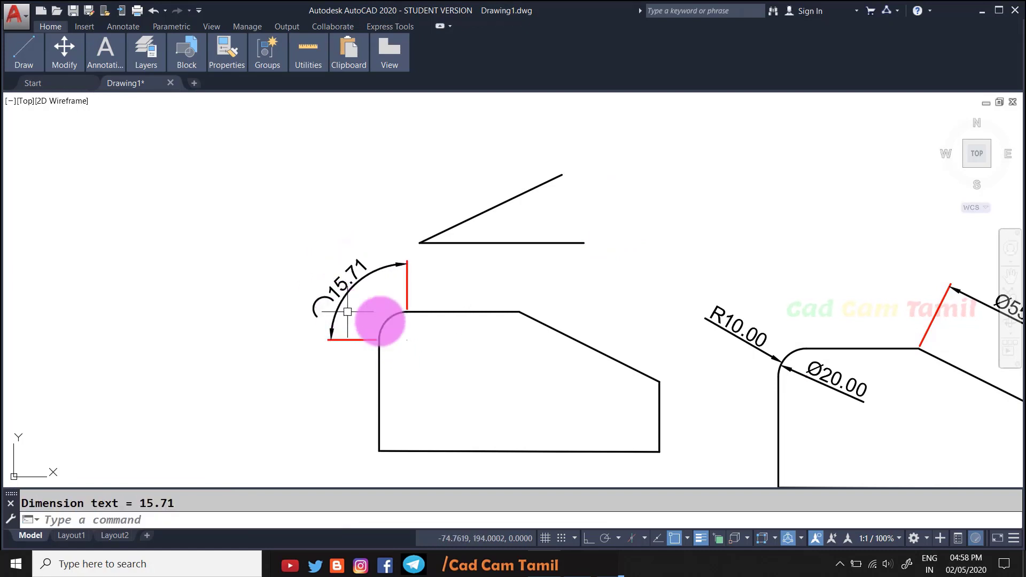
pyautogui.scroll(2, 407, 335)
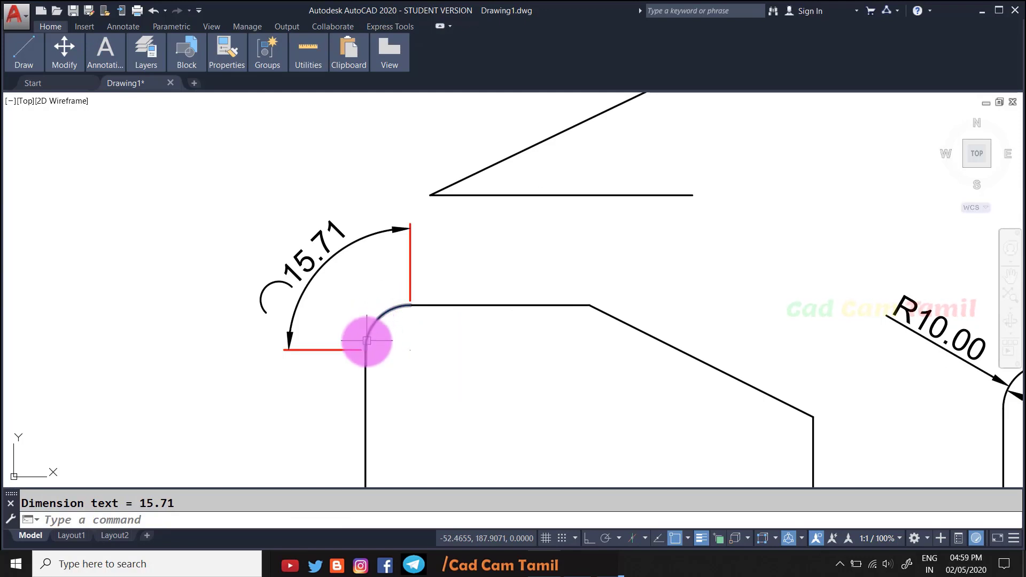
pyautogui.scroll(4, 366, 341)
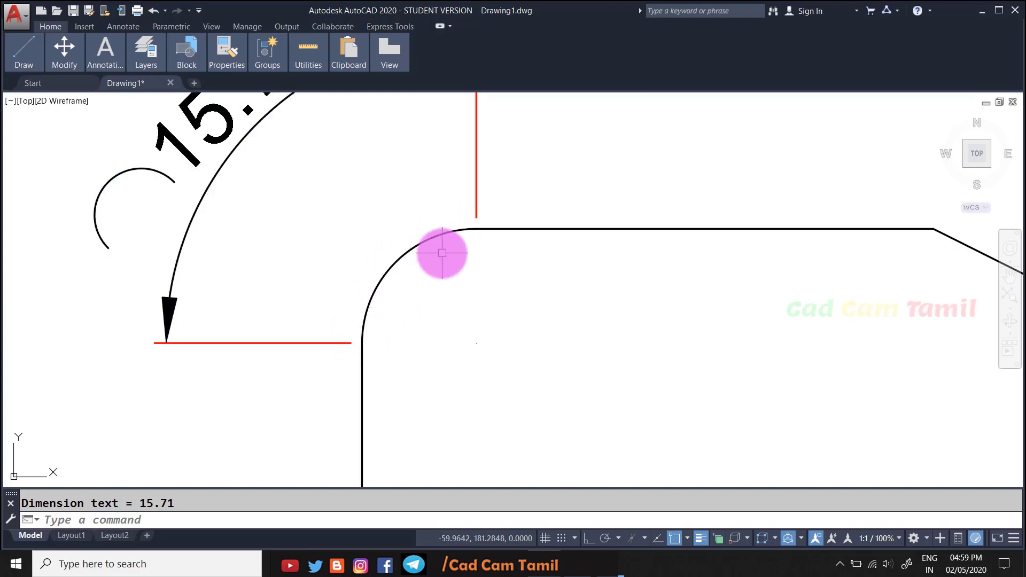
pyautogui.scroll(-2, 385, 316)
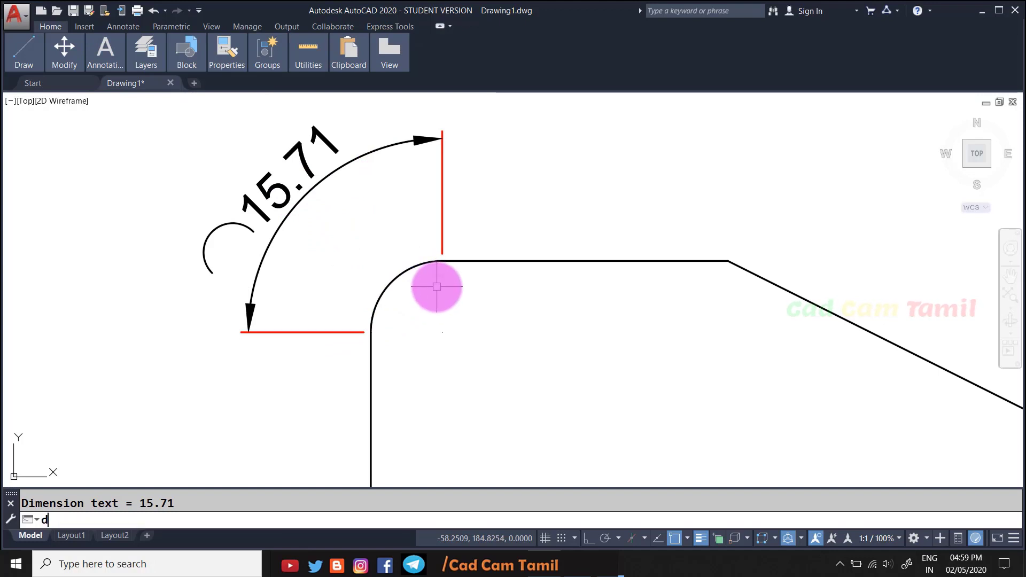
# - Add an R10.00 radius dimension to the corner arc, placed inside the profile
pyautogui.write('ra')
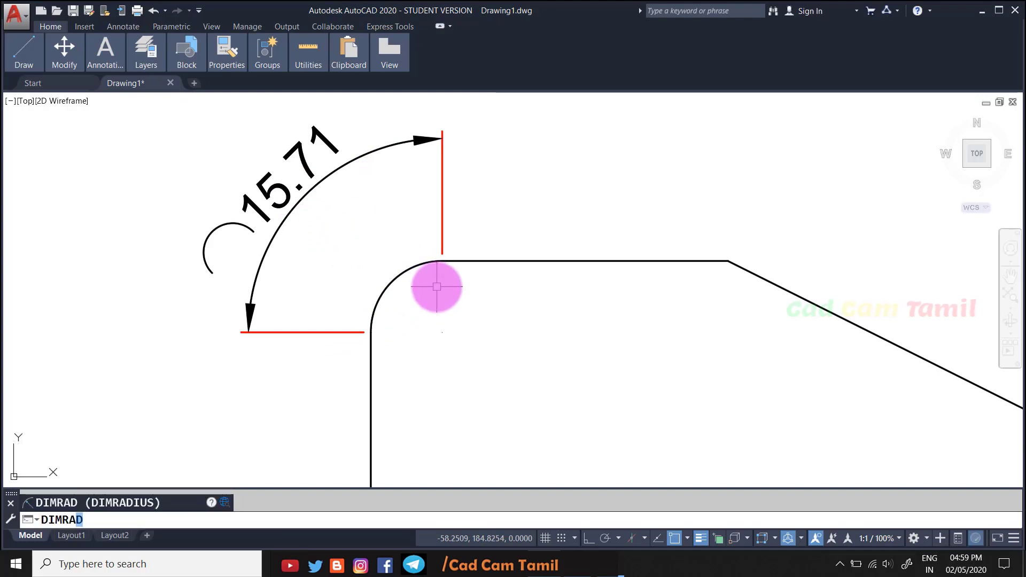
pyautogui.press('Return')
pyautogui.click(409, 268)
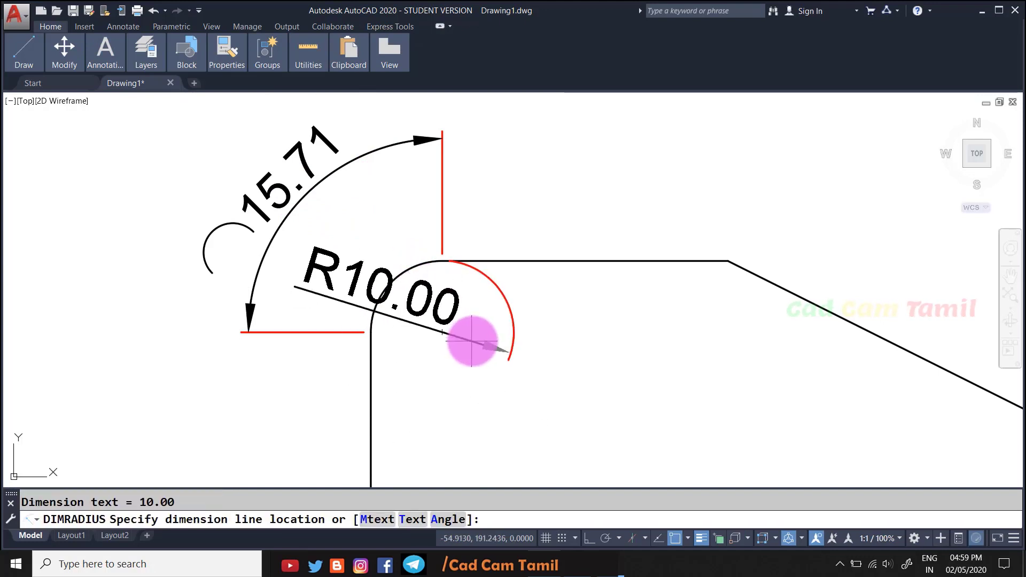
pyautogui.click(435, 323)
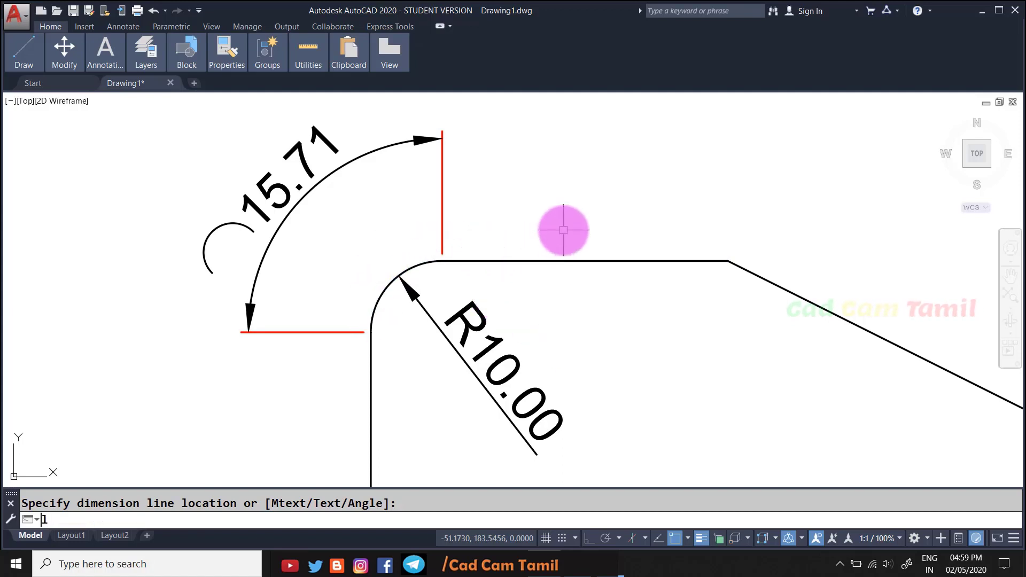
pyautogui.write('i')
pyautogui.press('Return')
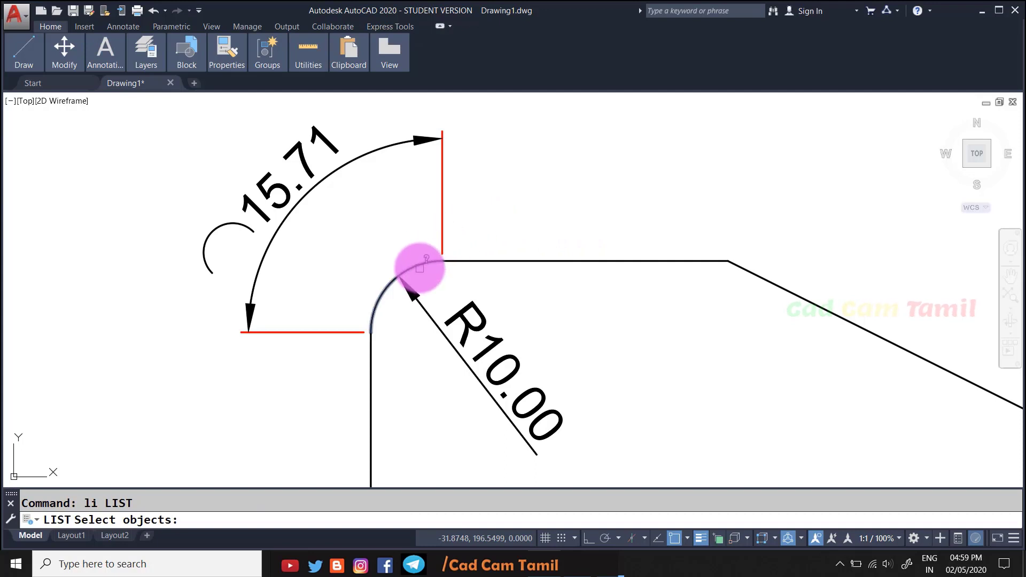
pyautogui.click(419, 267)
pyautogui.press('Return')
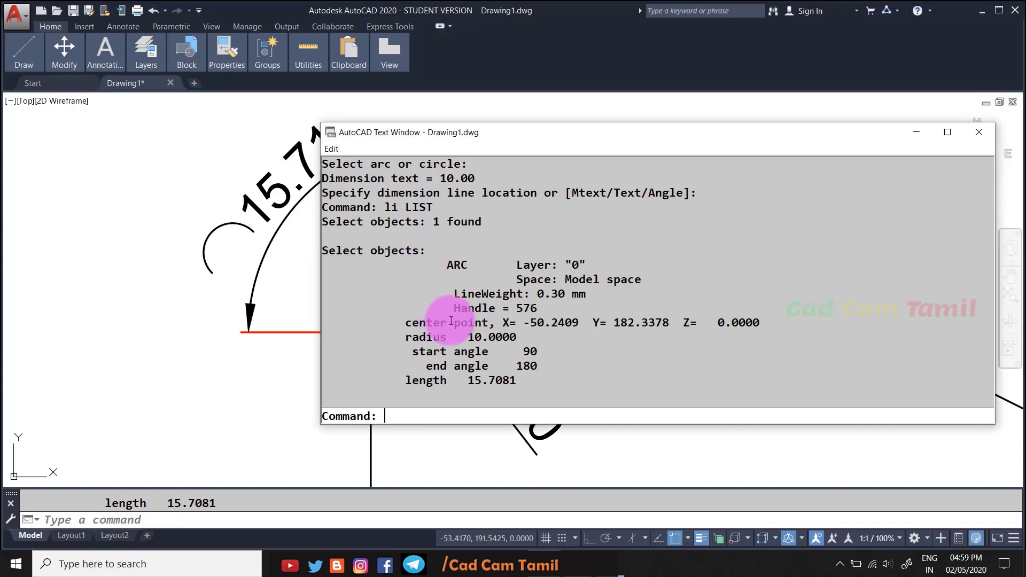
pyautogui.doubleClick(464, 322)
pyautogui.doubleClick(489, 337)
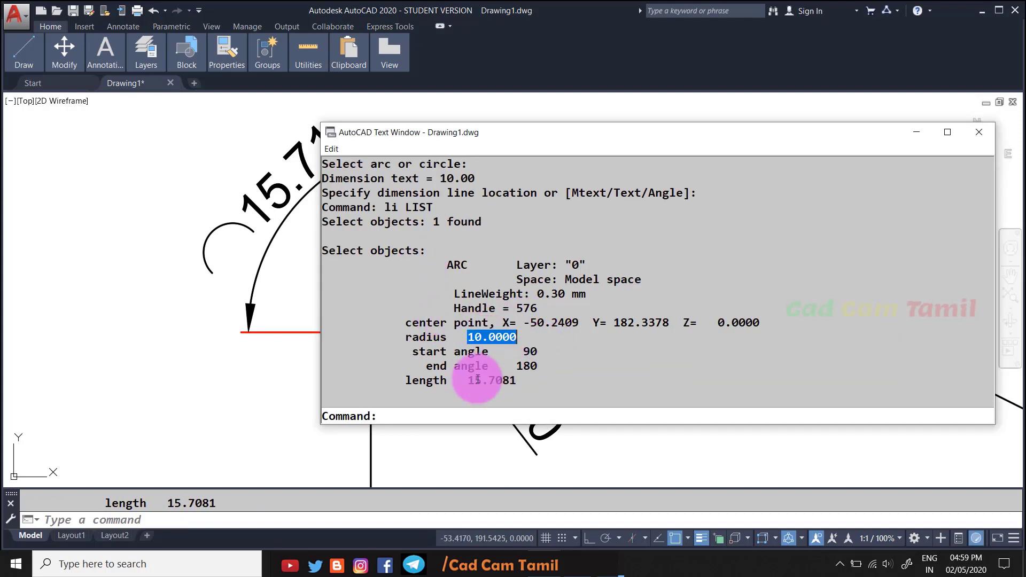
pyautogui.moveTo(462, 380); pyautogui.dragTo(517, 380)
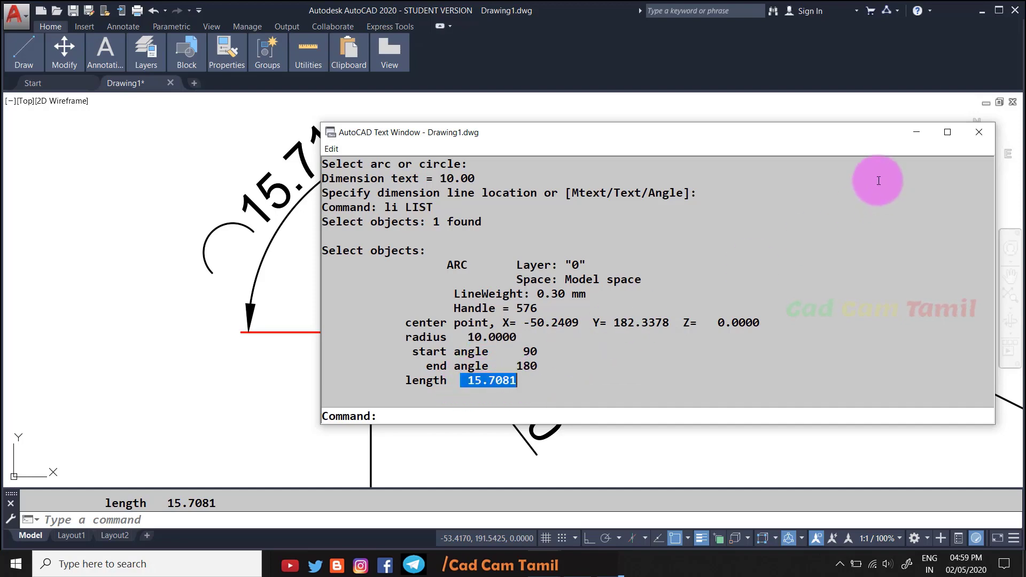
pyautogui.click(916, 134)
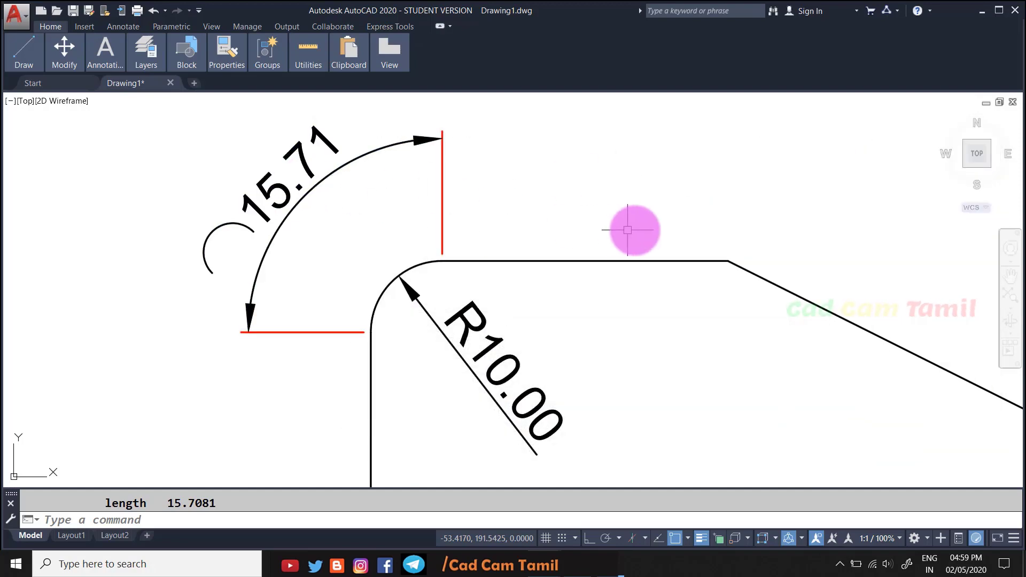
pyautogui.press('Escape')
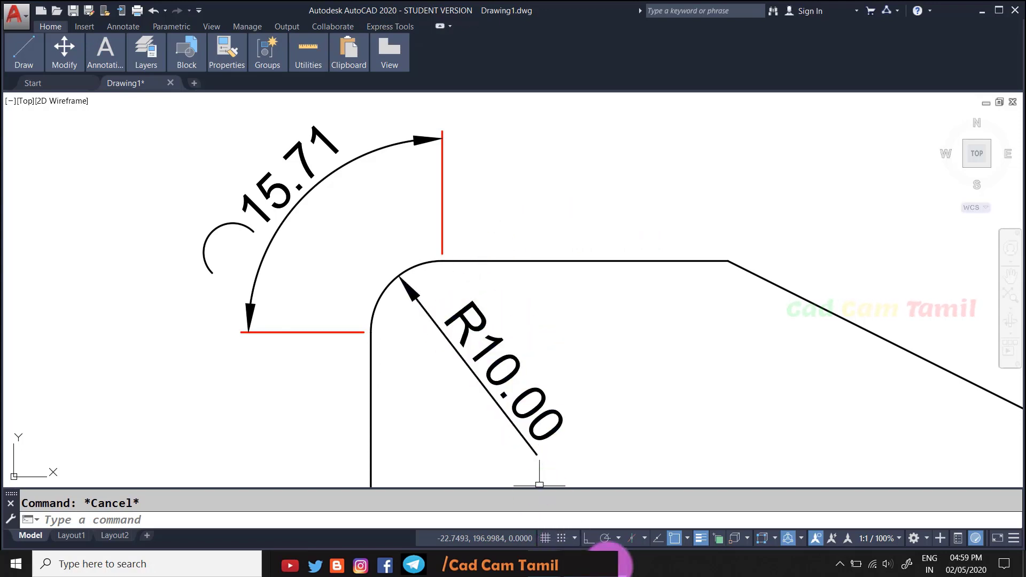
# - In Calculator, compute 10 × 3.142 = 31.42
pyautogui.click(609, 561)
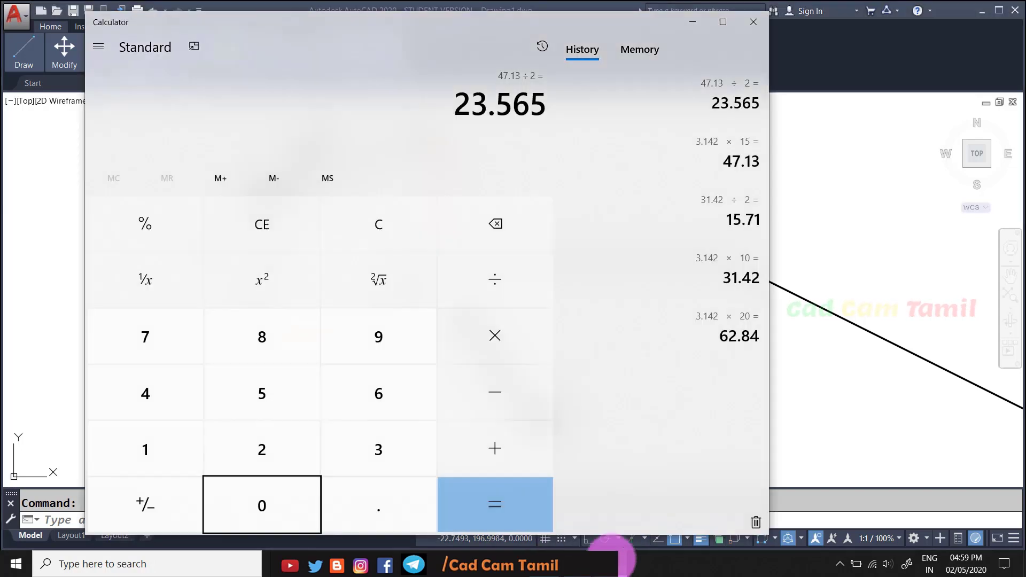
pyautogui.click(498, 328)
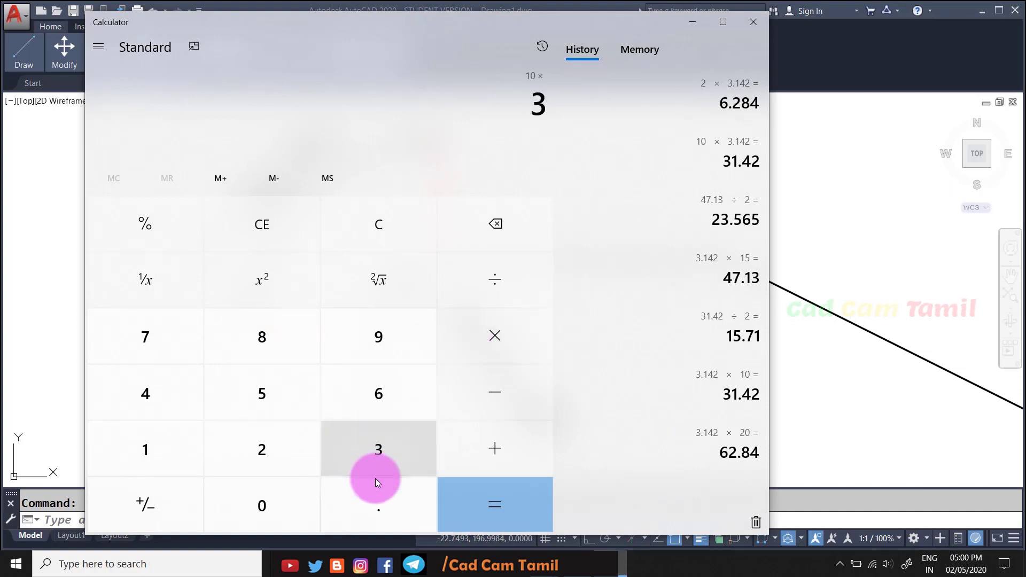
pyautogui.click(342, 498)
pyautogui.click(152, 454)
pyautogui.click(144, 402)
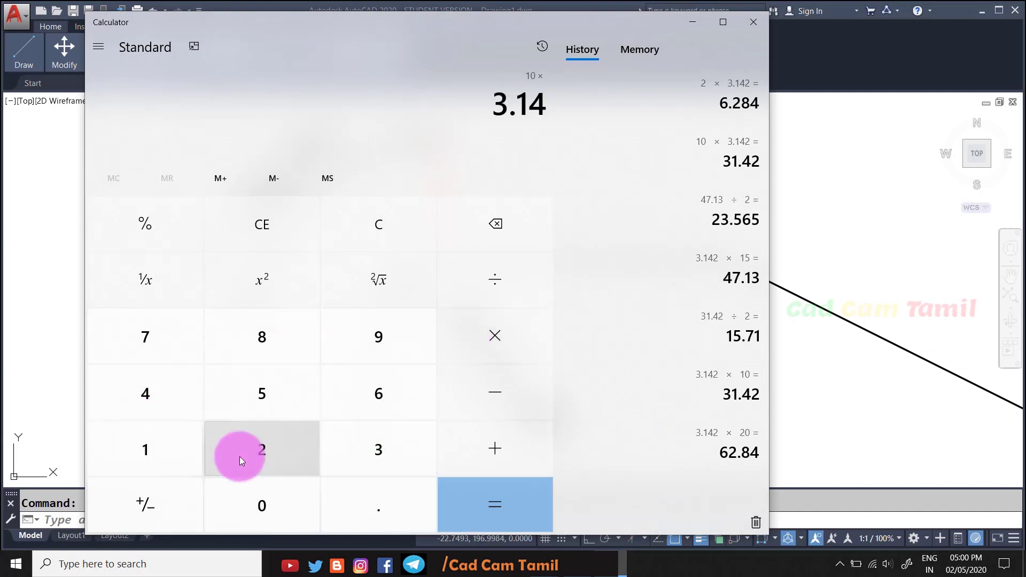
pyautogui.click(240, 457)
pyautogui.click(476, 513)
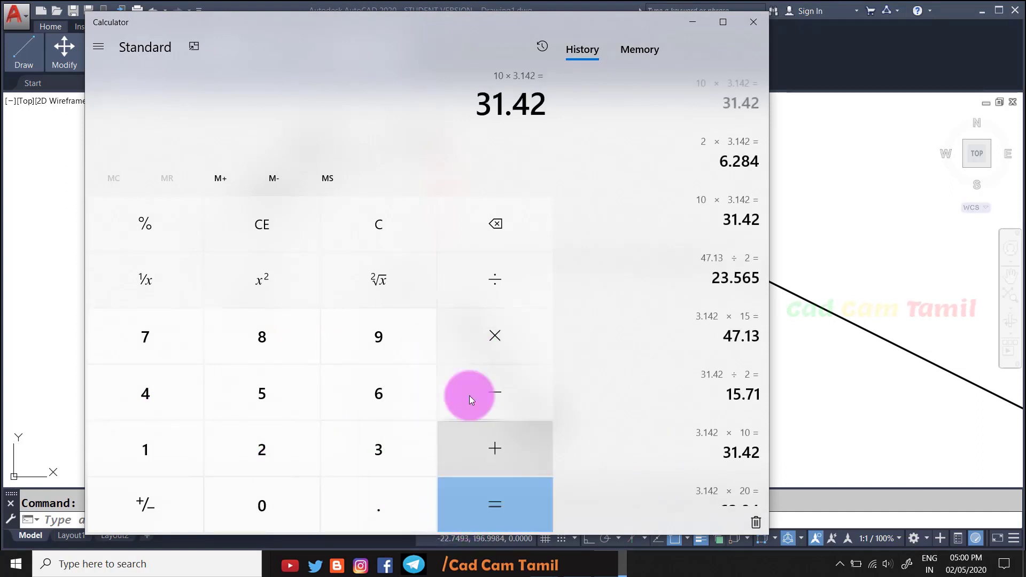
# - Divide 31.42 by 2 to get 15.71, highlight it, and return to AutoCAD
pyautogui.click(492, 289)
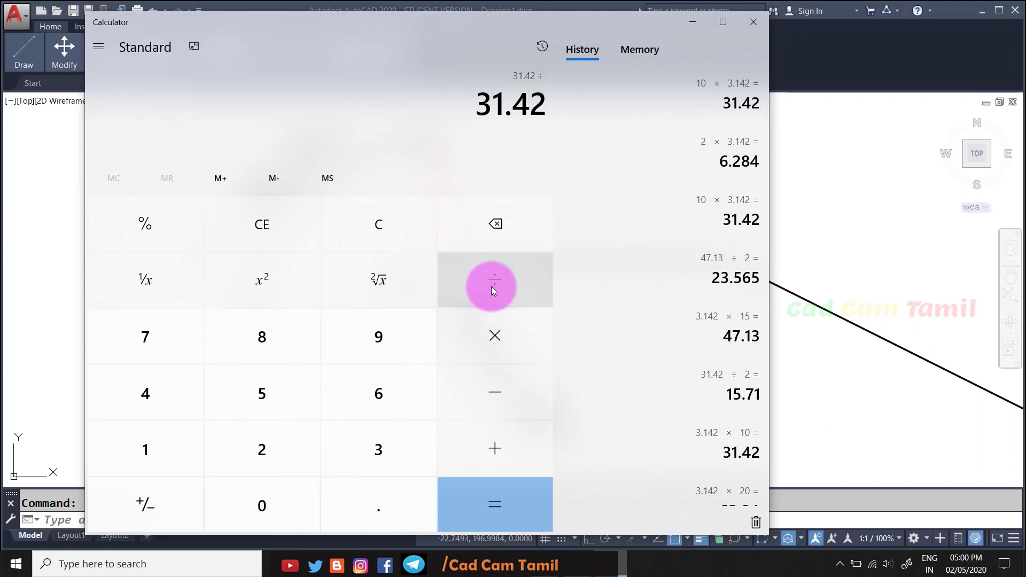
pyautogui.click(255, 460)
pyautogui.click(493, 512)
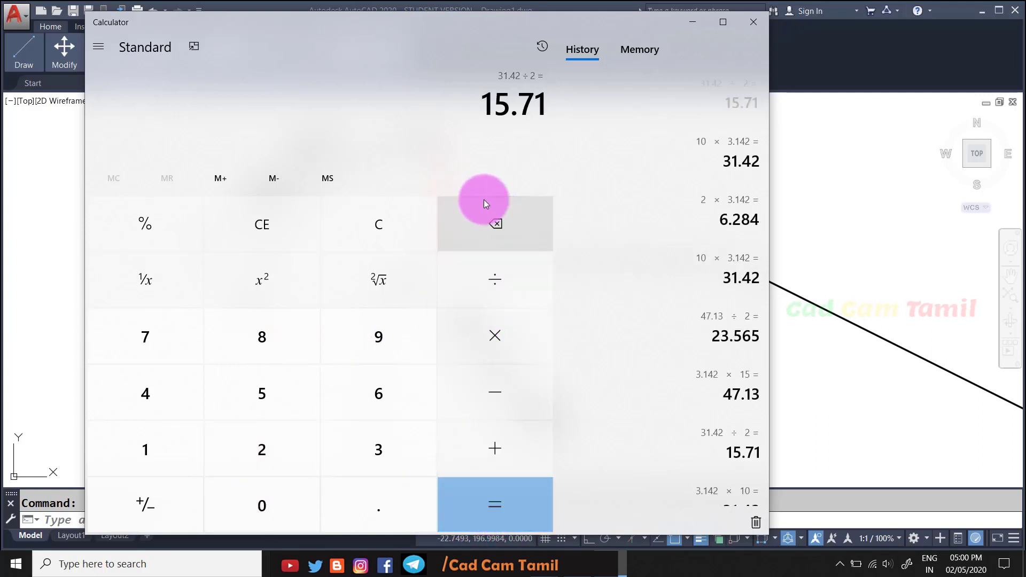
pyautogui.moveTo(481, 105); pyautogui.dragTo(541, 116)
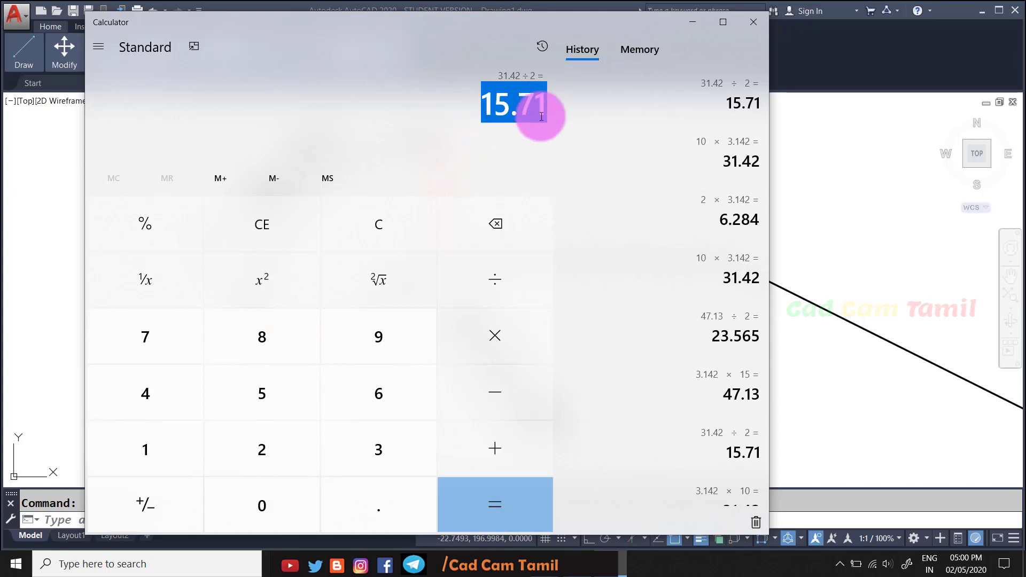
pyautogui.click(540, 566)
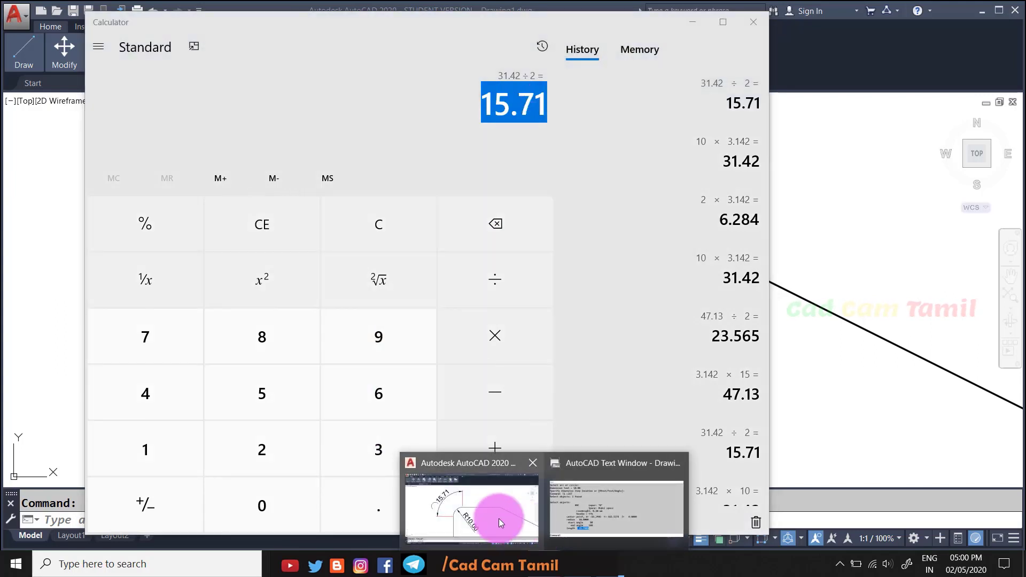
pyautogui.click(499, 518)
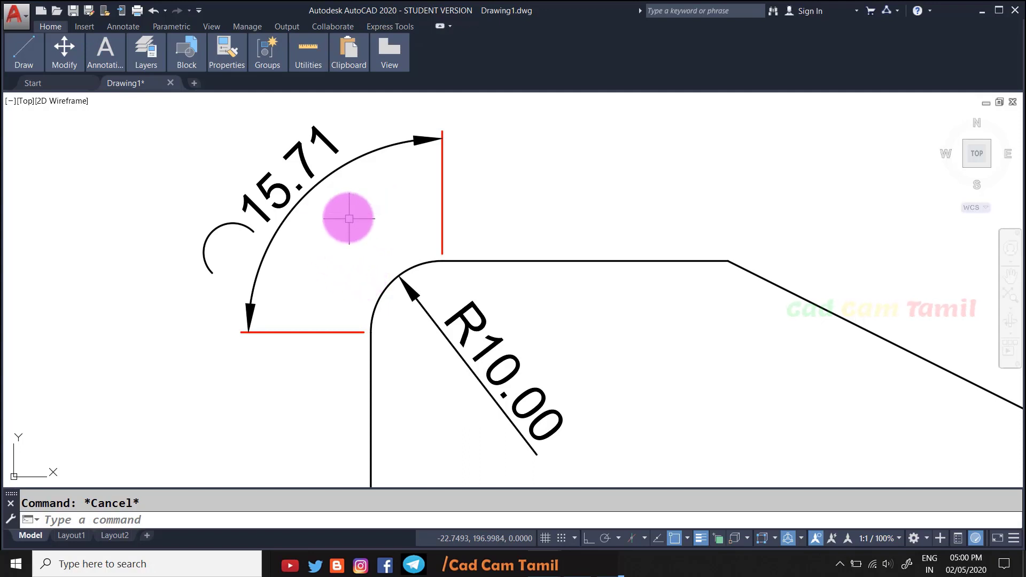
pyautogui.scroll(-4, 334, 201)
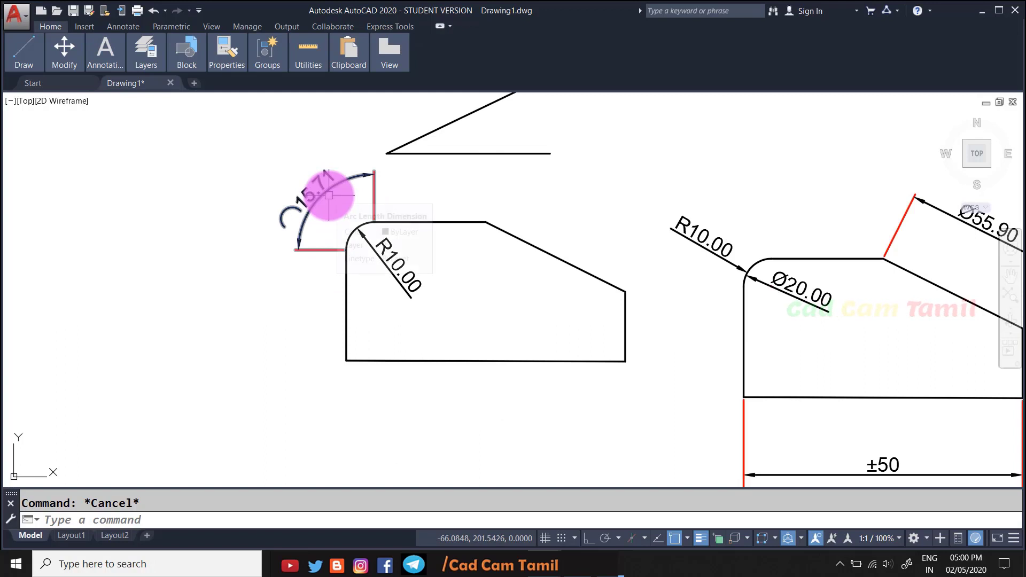
pyautogui.scroll(-2, 309, 270)
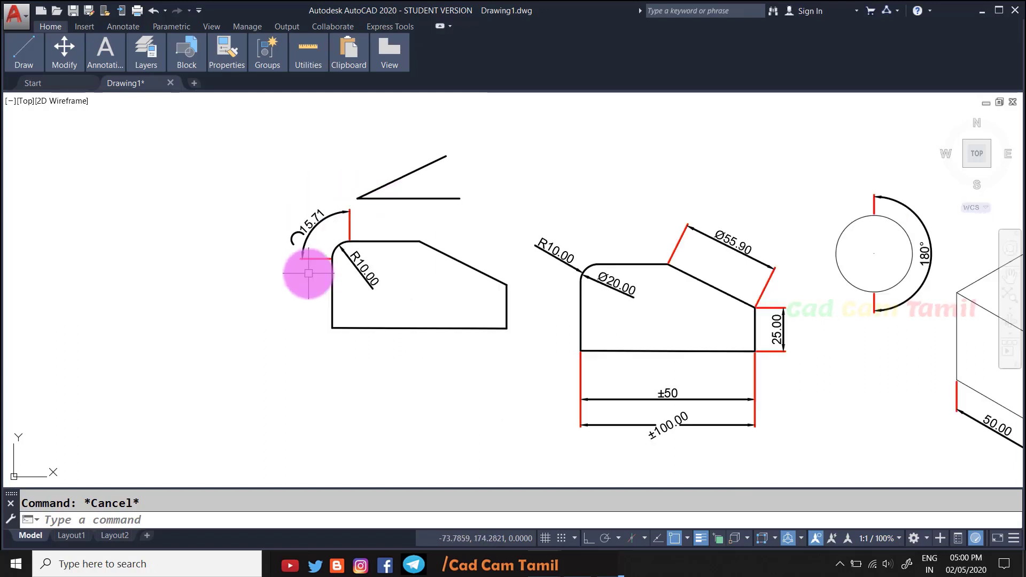
pyautogui.scroll(2, 328, 192)
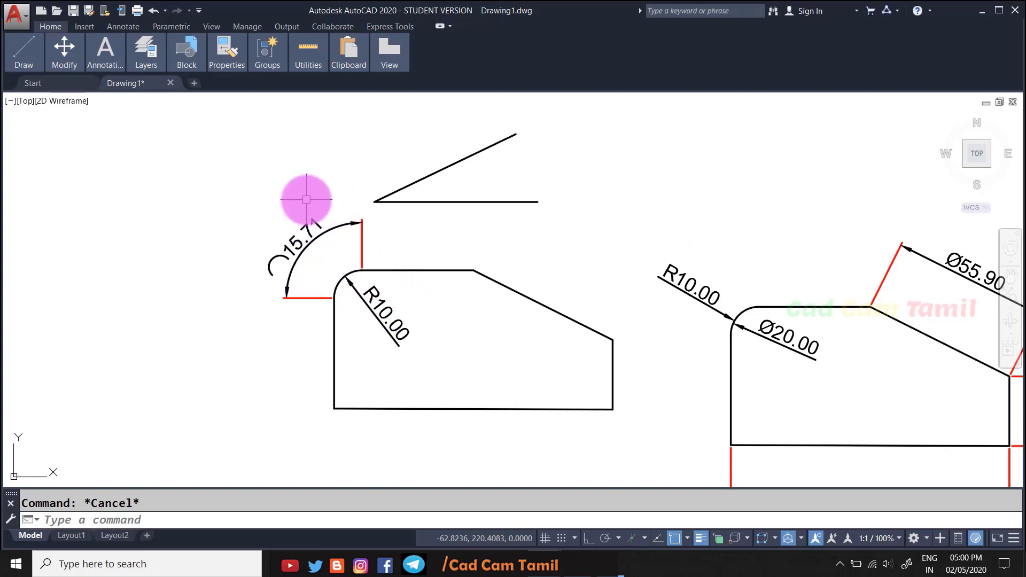
pyautogui.scroll(2, 298, 201)
pyautogui.scroll(1, 277, 219)
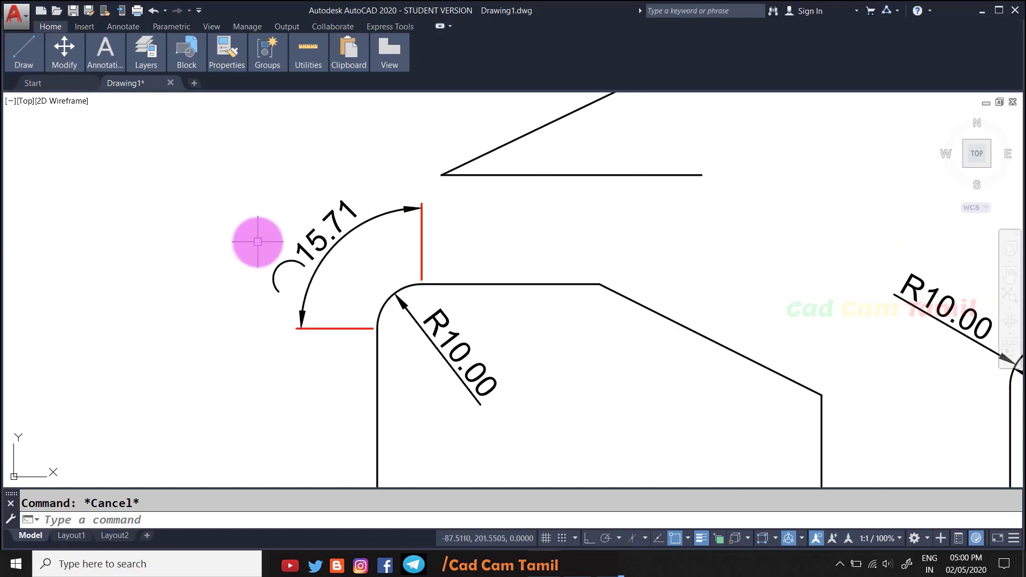
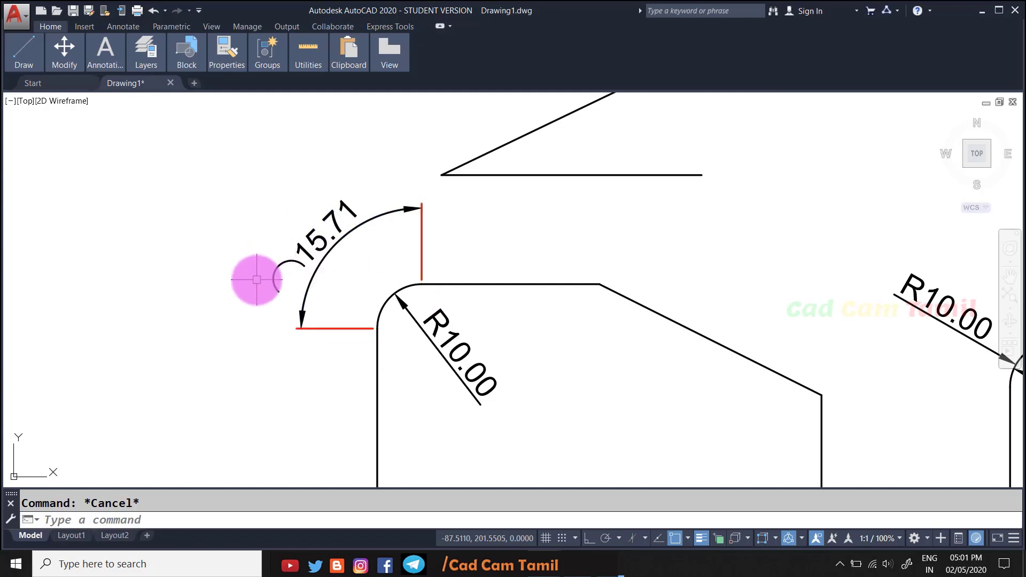
# - Erase the 15.71 arc-length dimension and the left and right shapes' R10.00 radius dimensions
pyautogui.scroll(-2, 162, 233)
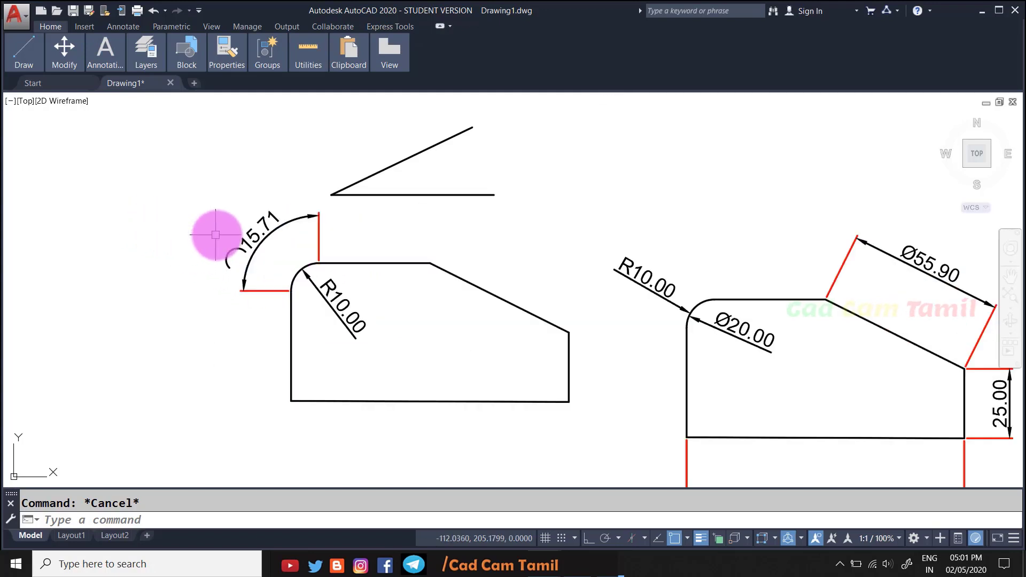
pyautogui.click(238, 256)
pyautogui.press('Delete')
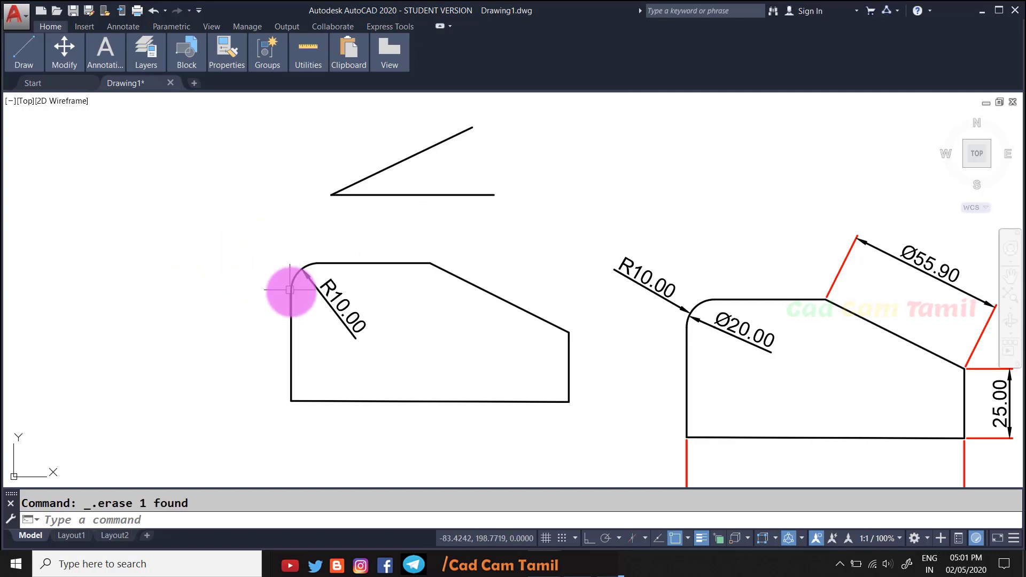
pyautogui.click(329, 293)
pyautogui.press('Delete')
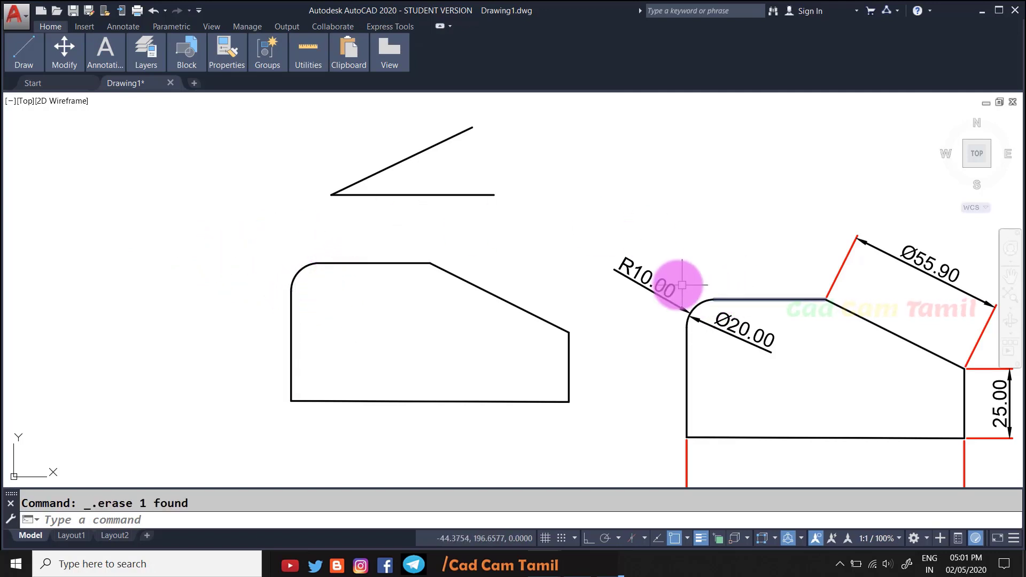
pyautogui.click(653, 279)
pyautogui.press('Delete')
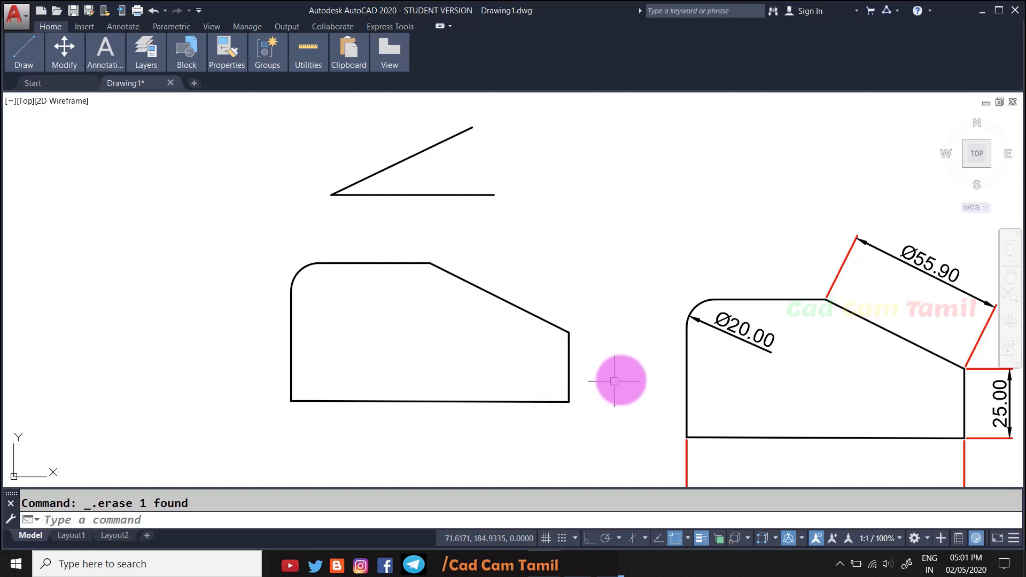
pyautogui.scroll(2, 614, 381)
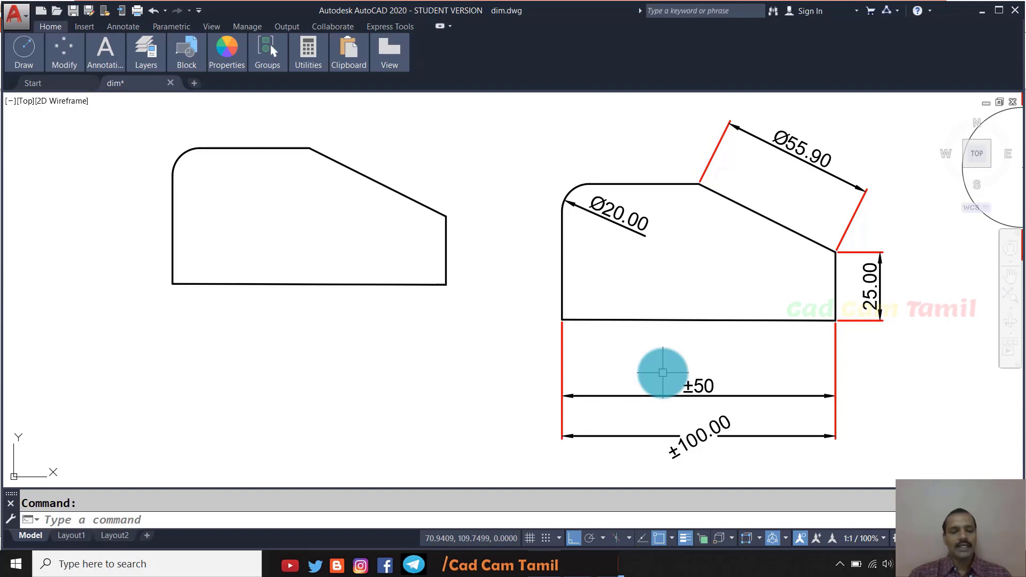
pyautogui.write('ord')
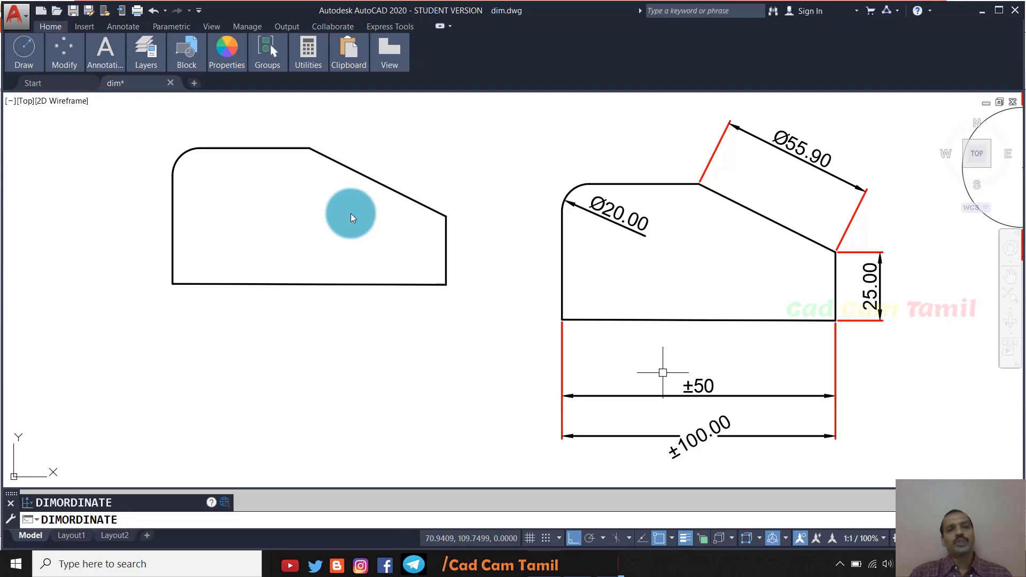
pyautogui.press('Escape')
pyautogui.write('id')
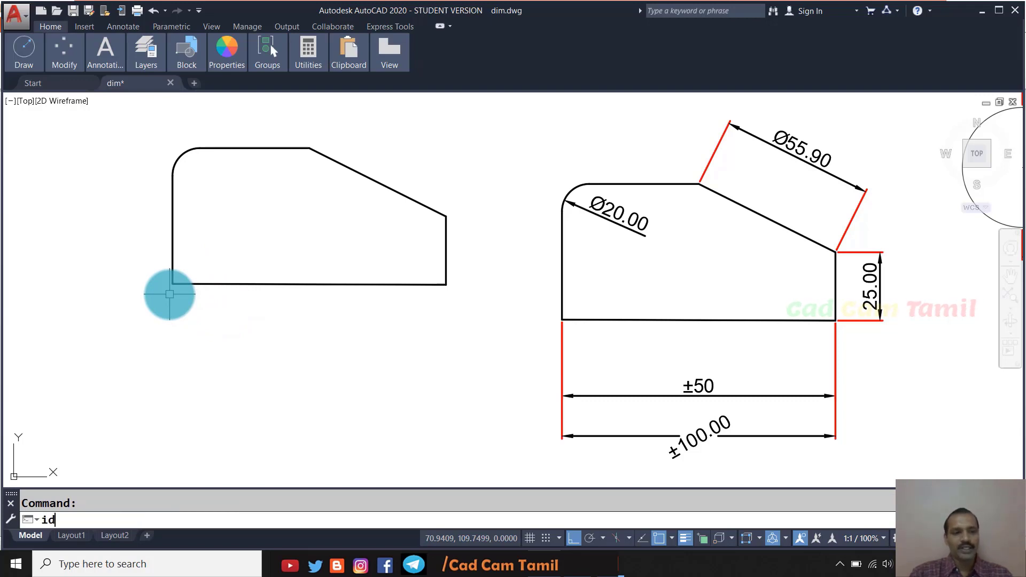
pyautogui.press('Return')
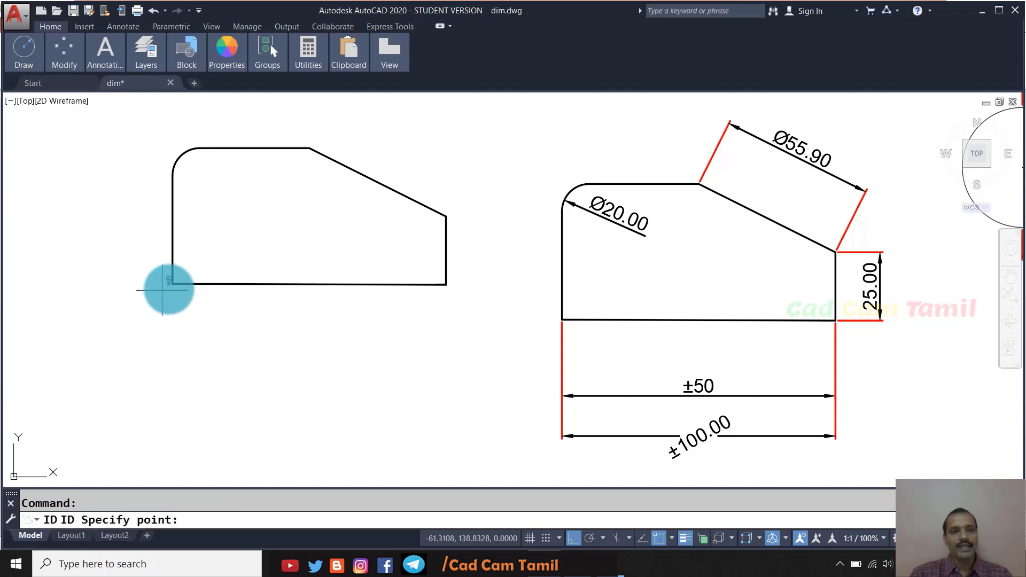
pyautogui.click(172, 283)
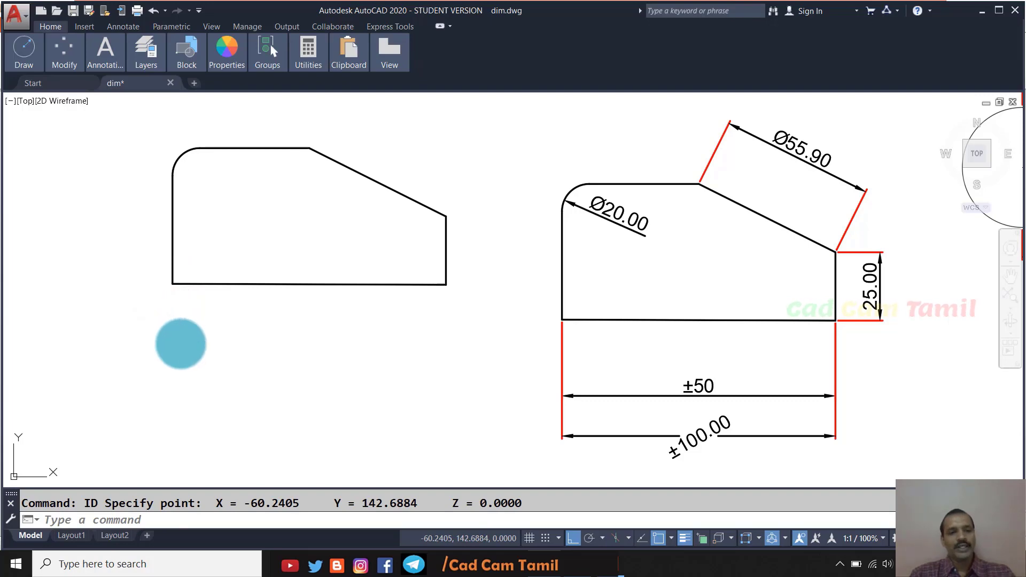
pyautogui.press('F2')
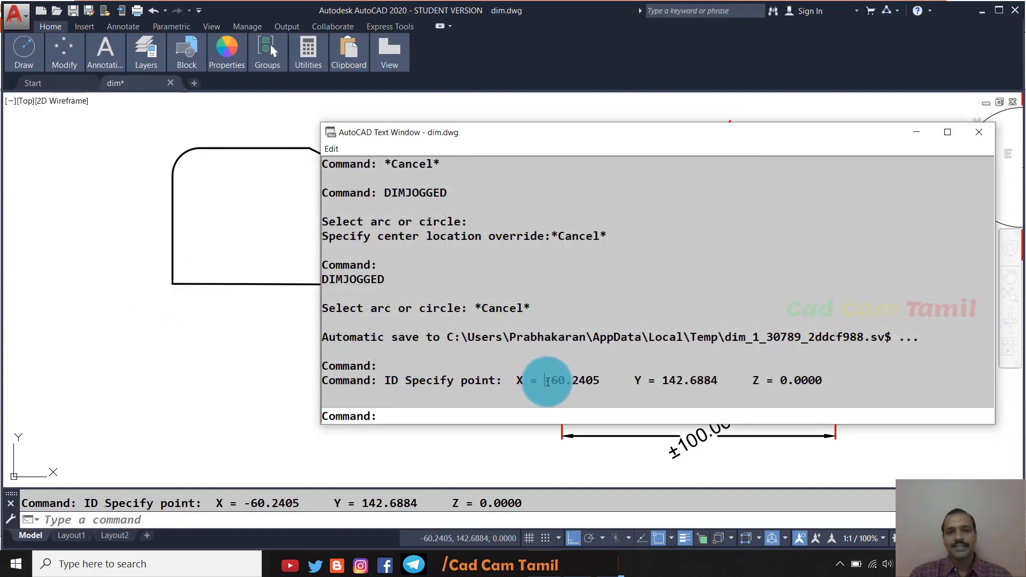
pyautogui.moveTo(545, 381); pyautogui.dragTo(586, 381)
pyautogui.moveTo(662, 382); pyautogui.dragTo(710, 381)
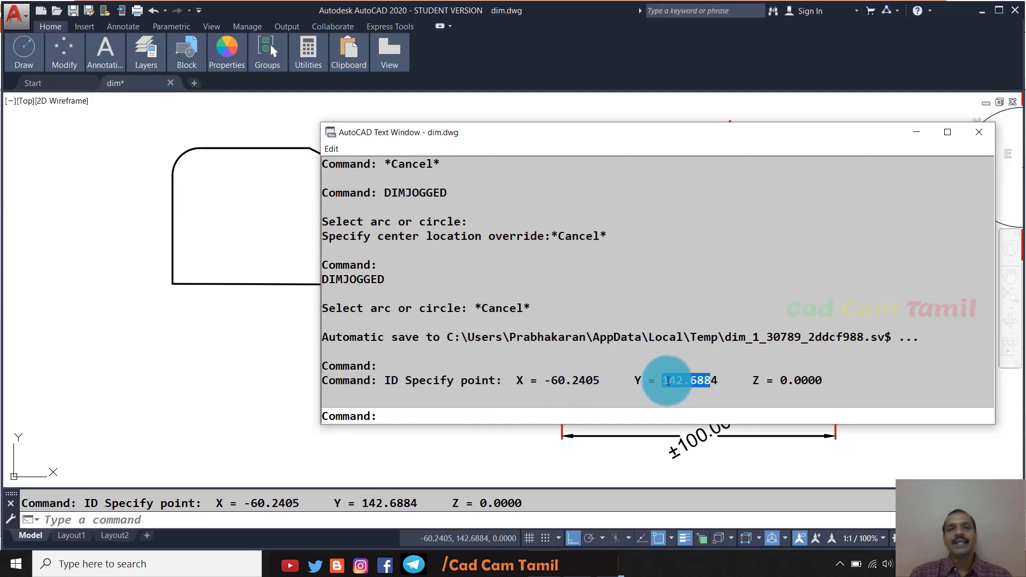
pyautogui.press('Escape')
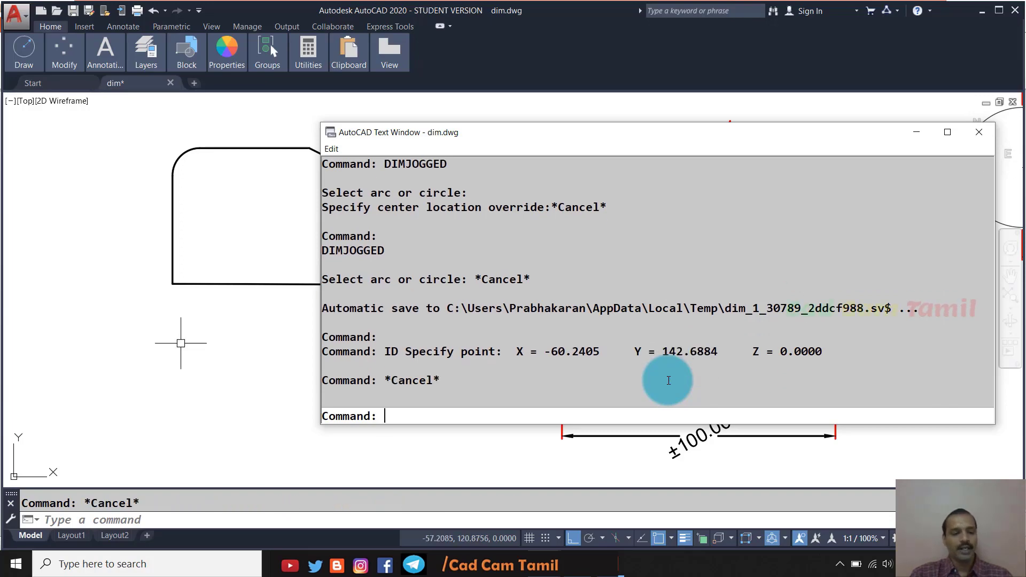
pyautogui.press('F2')
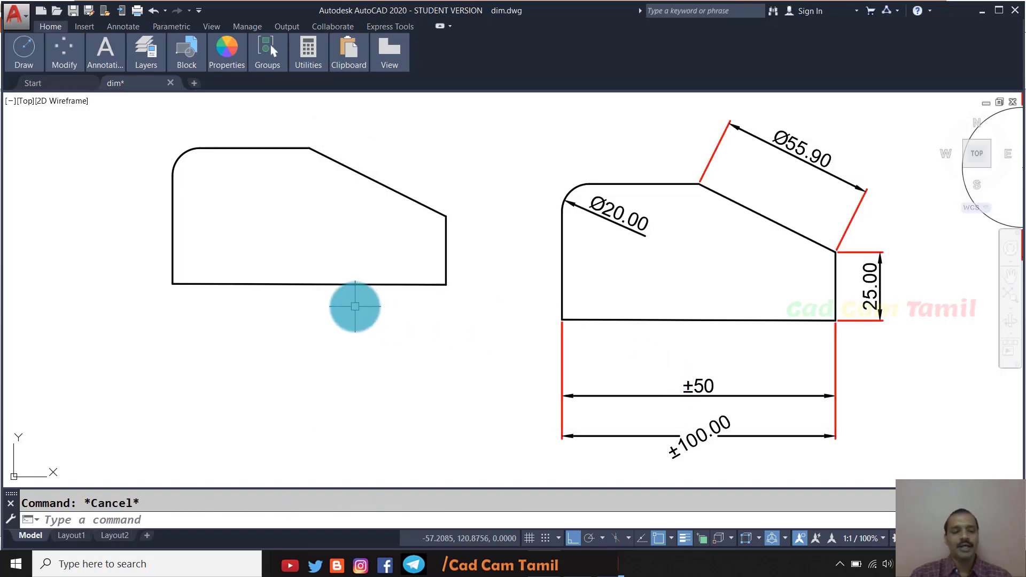
# - Add X ordinate dimensions 60.24, 10.24 and 39.76 below the left profile's corners
pyautogui.write('ord')
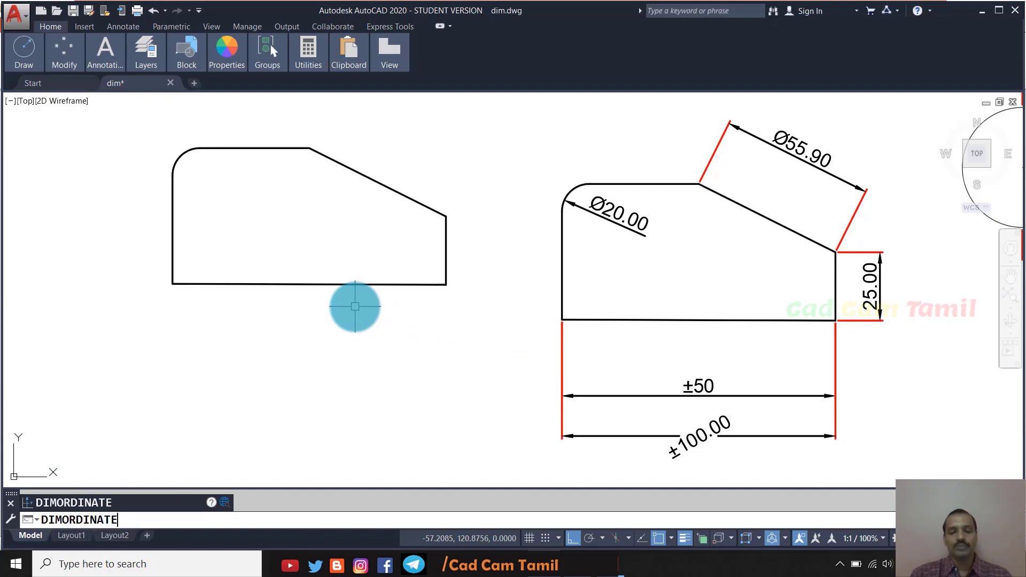
pyautogui.press('Return')
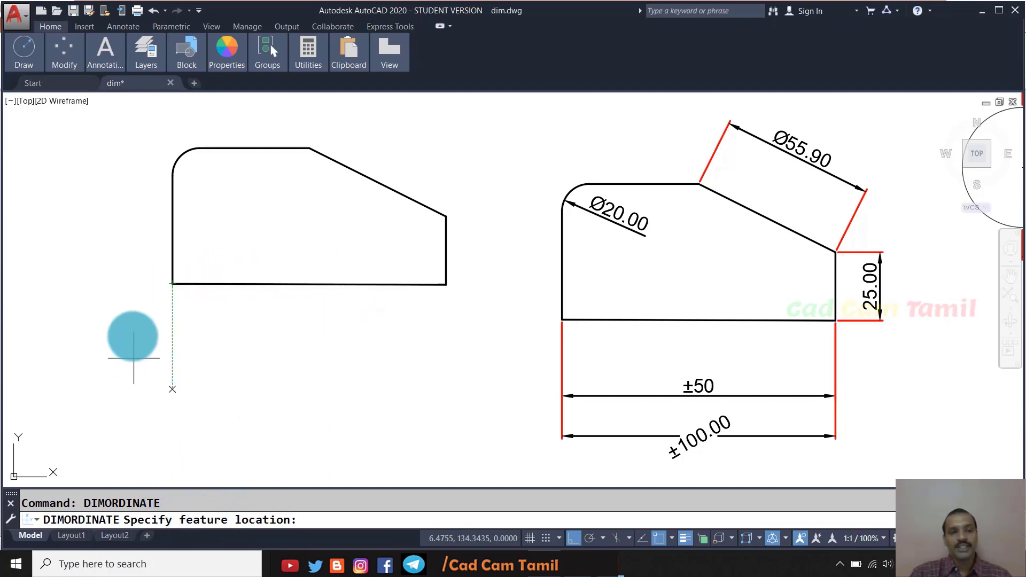
pyautogui.click(173, 283)
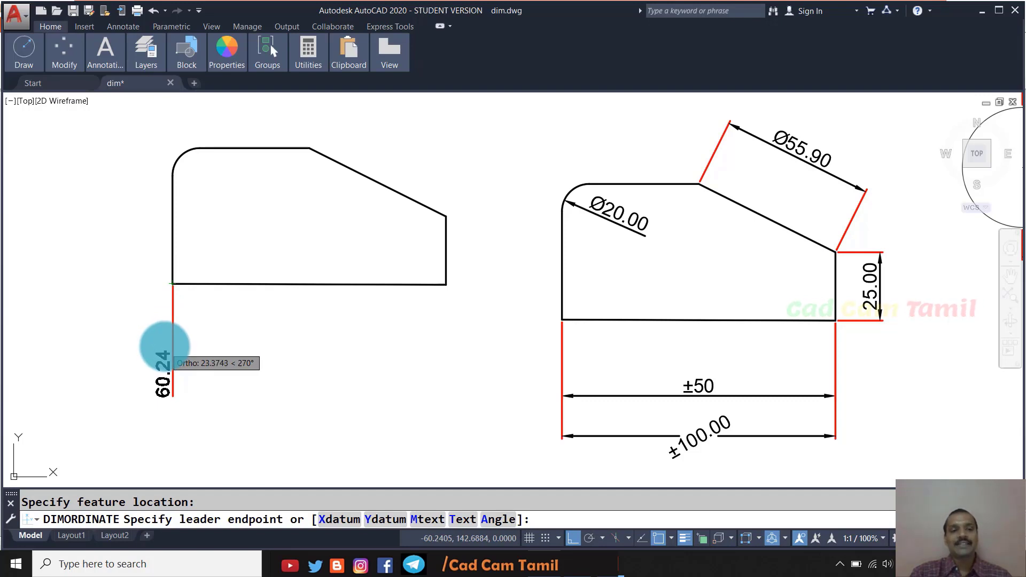
pyautogui.click(172, 380)
pyautogui.press('Return')
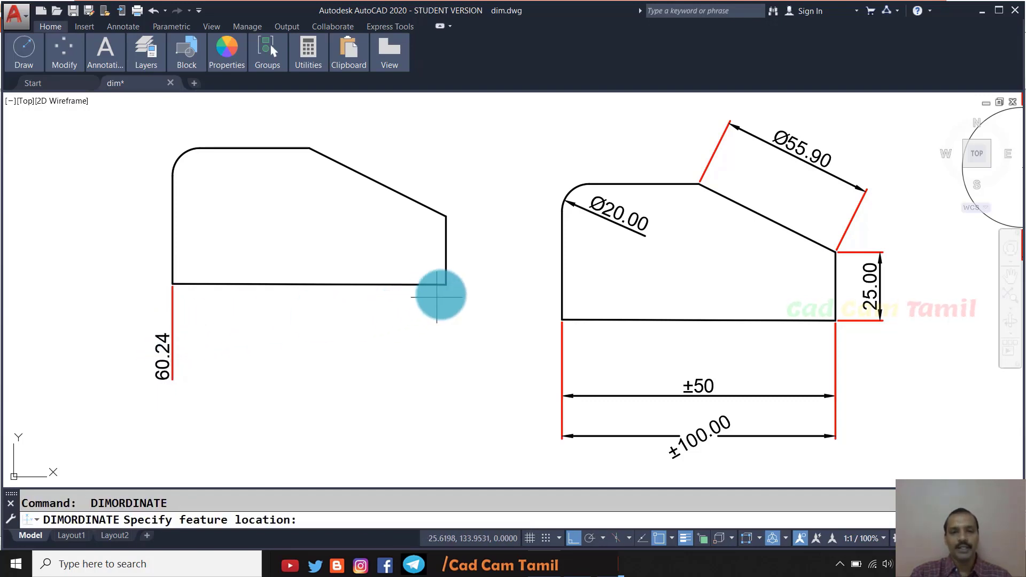
pyautogui.click(309, 148)
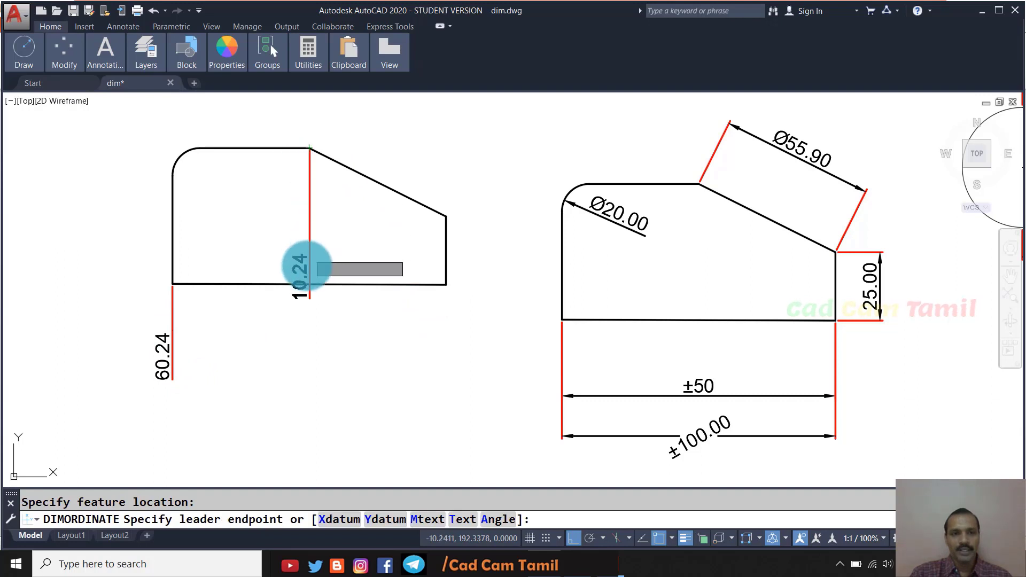
pyautogui.click(295, 340)
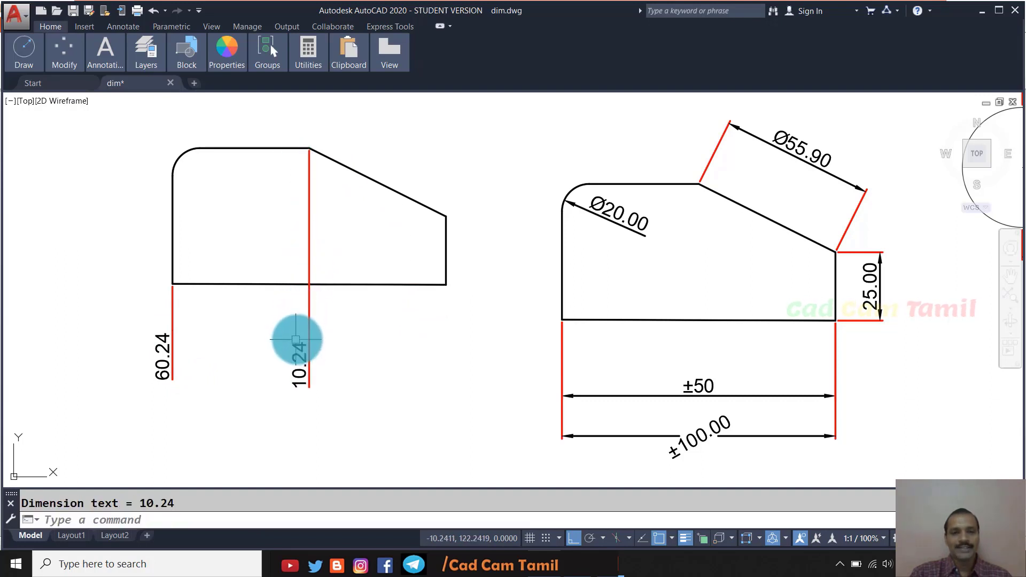
pyautogui.press('Return')
pyautogui.click(445, 285)
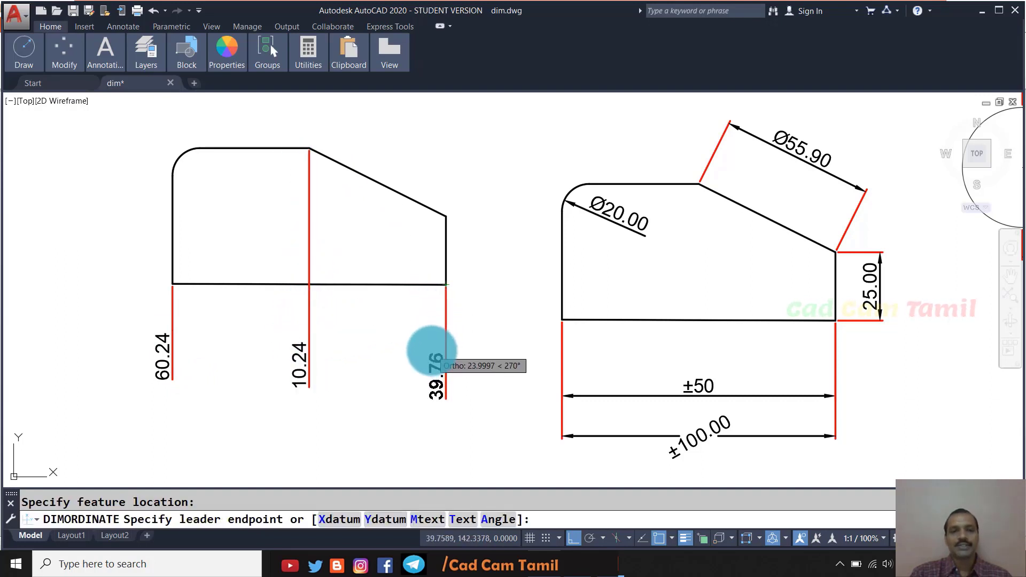
pyautogui.click(435, 350)
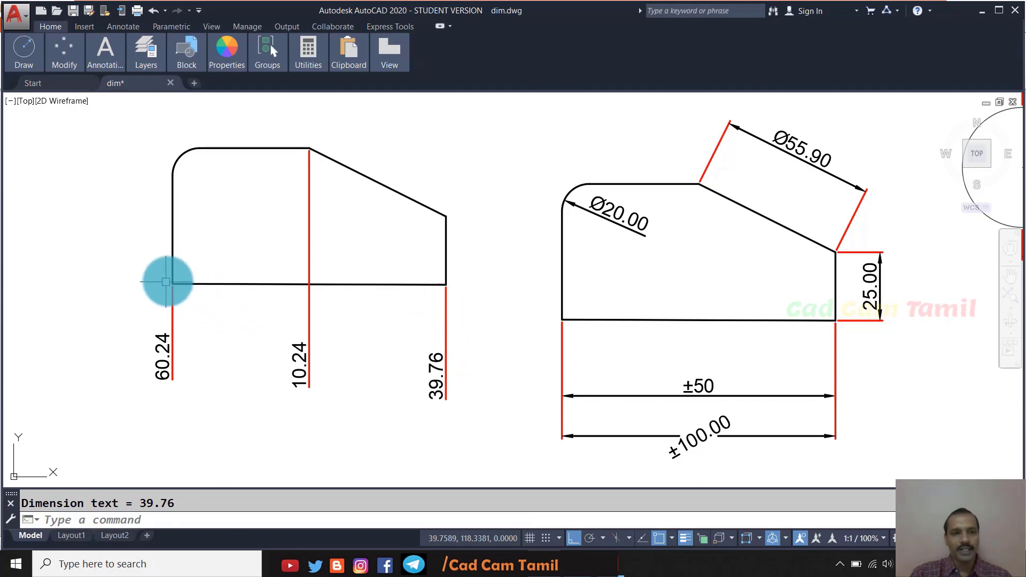
# - Add Y ordinate dimensions 142.69, 182.34 and 192.34 to the left of the profile
pyautogui.press('Return')
pyautogui.click(172, 284)
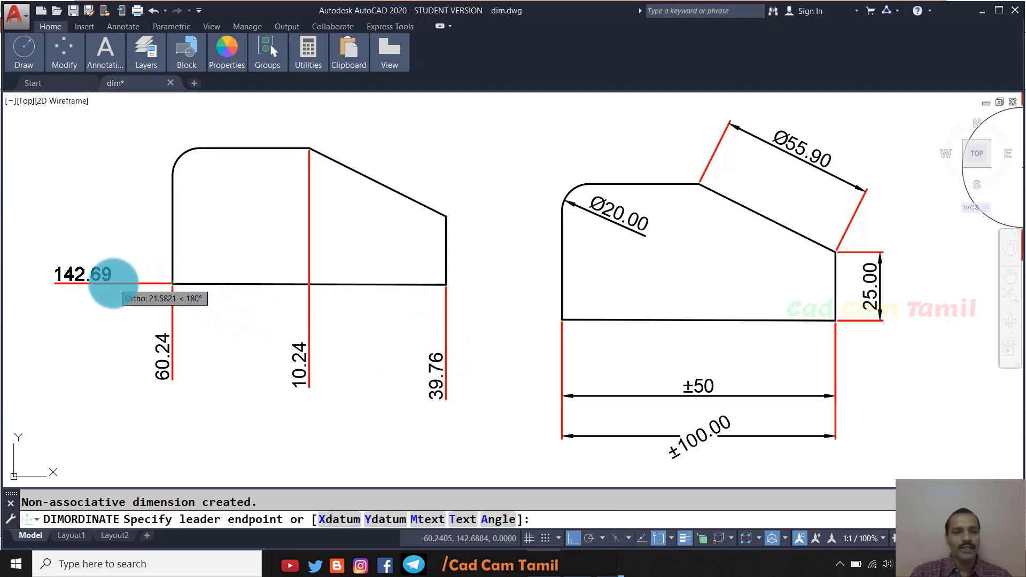
pyautogui.click(125, 284)
pyautogui.press('Return')
pyautogui.click(172, 175)
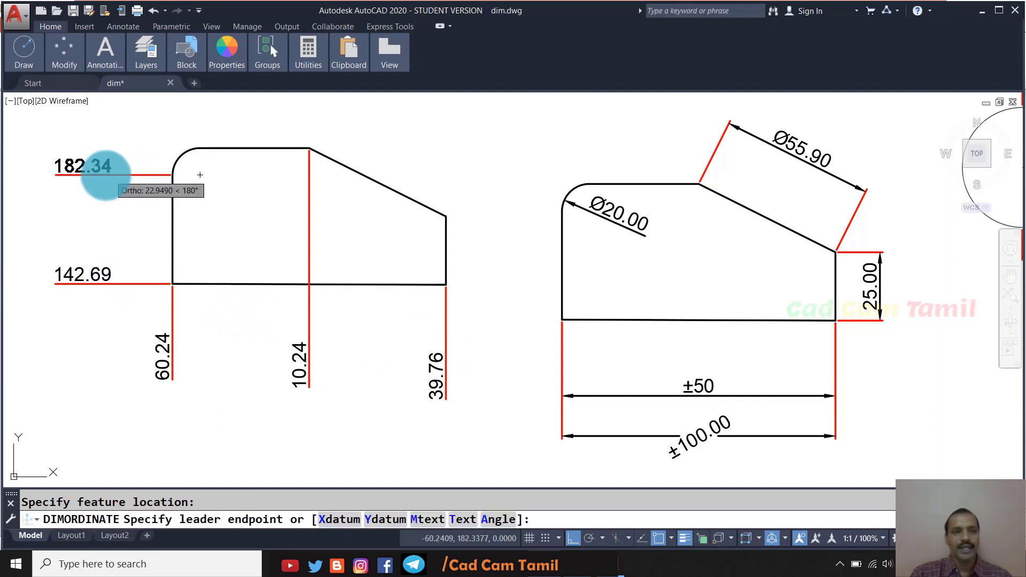
pyautogui.click(114, 165)
pyautogui.press('Return')
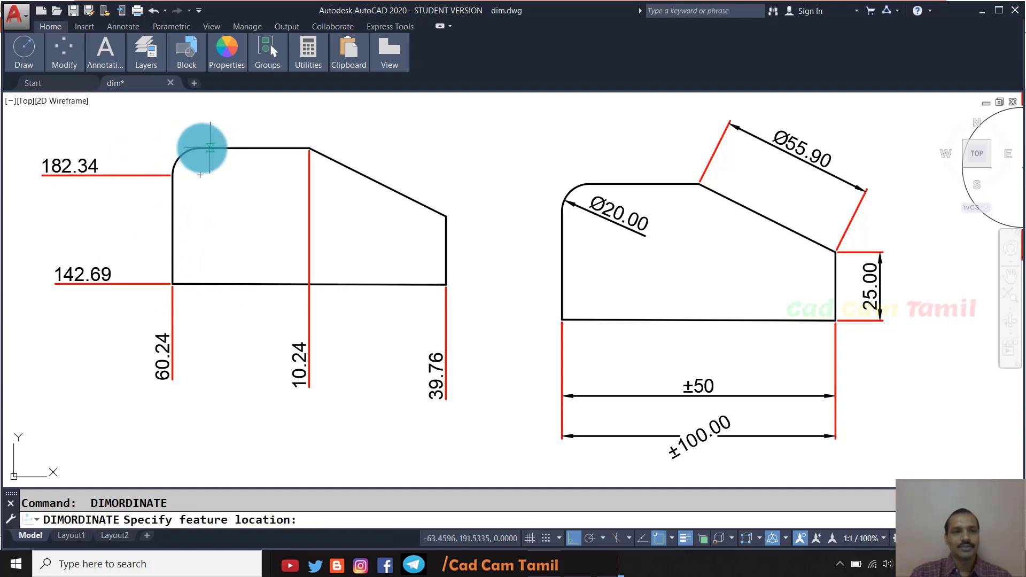
pyautogui.click(200, 147)
pyautogui.click(142, 141)
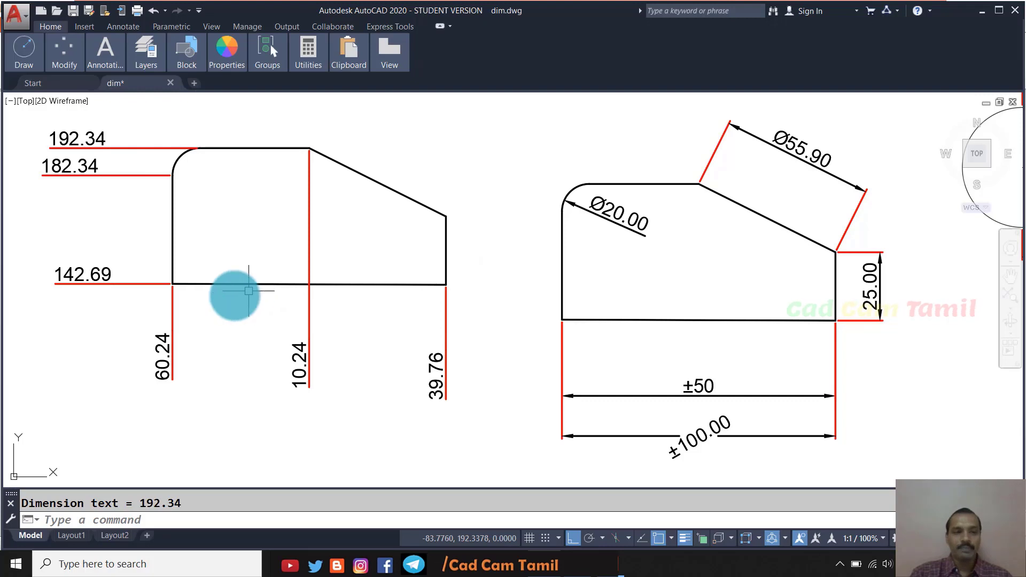
pyautogui.write('i')
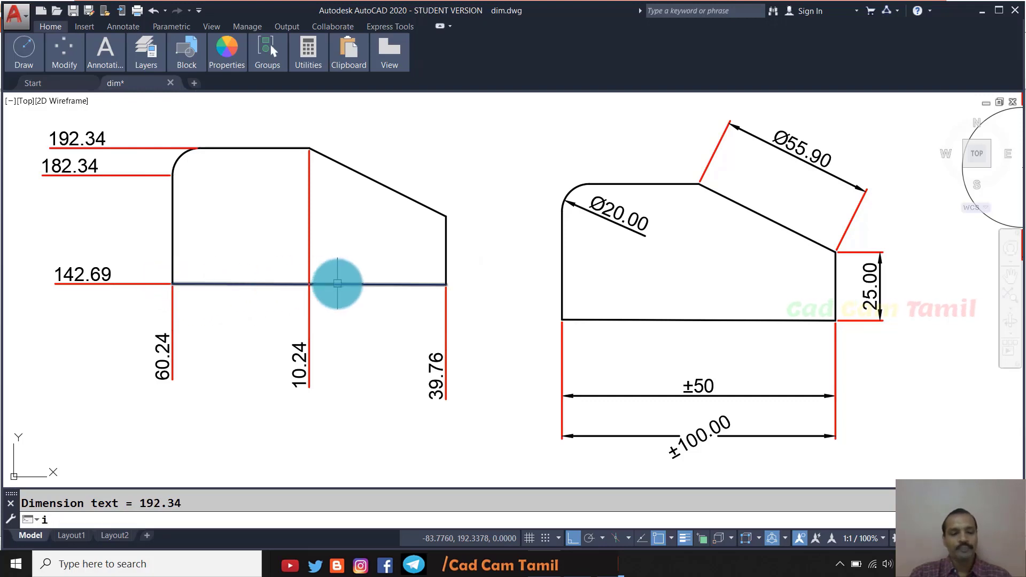
pyautogui.press('Return')
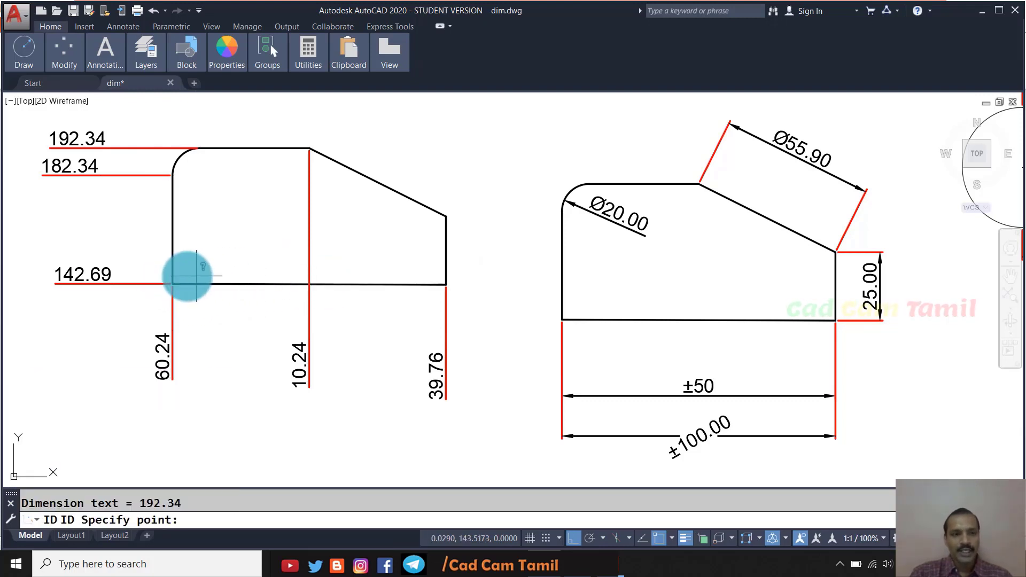
pyautogui.click(172, 283)
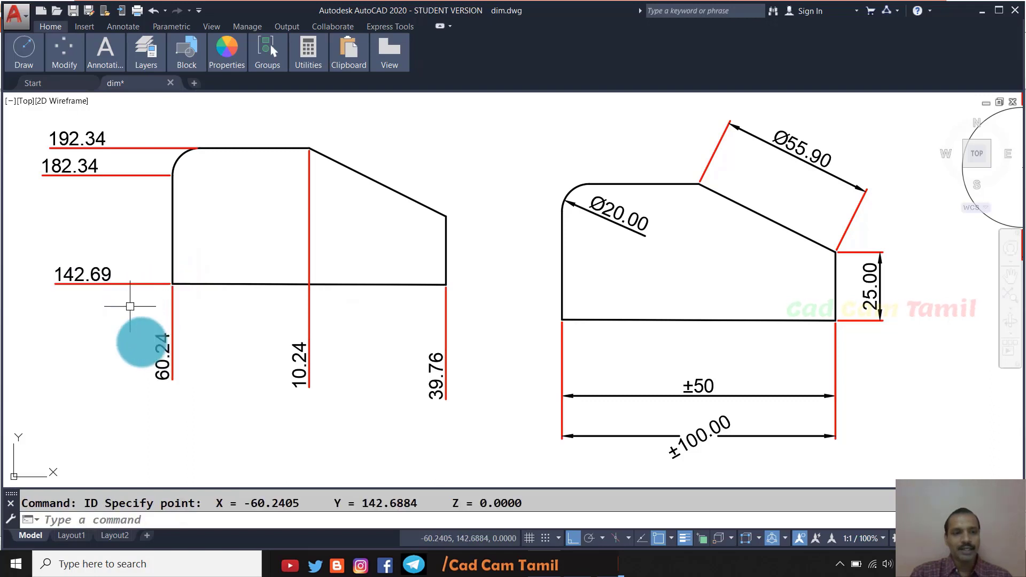
pyautogui.moveTo(251, 505); pyautogui.dragTo(264, 504)
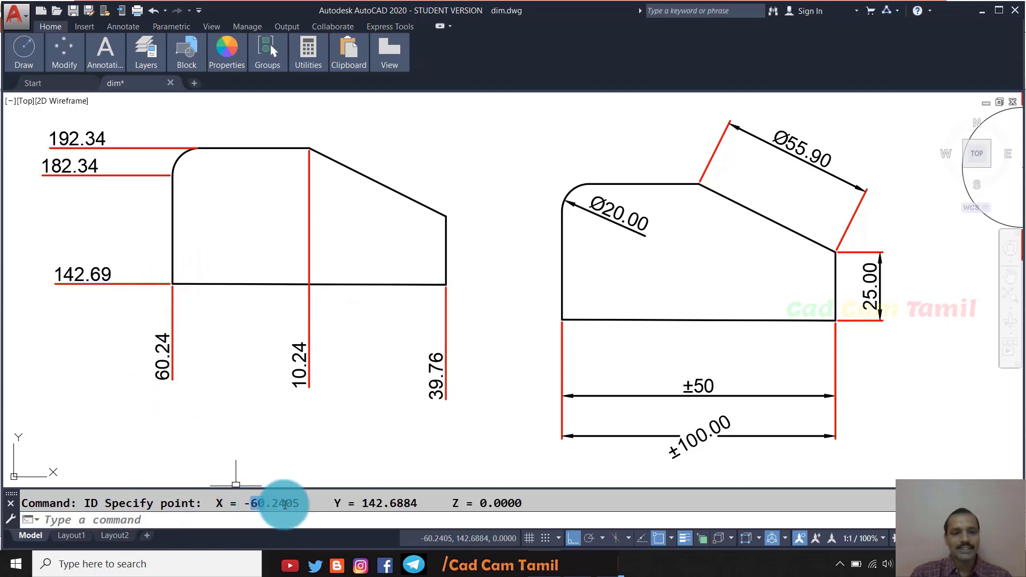
pyautogui.moveTo(362, 504); pyautogui.dragTo(387, 503)
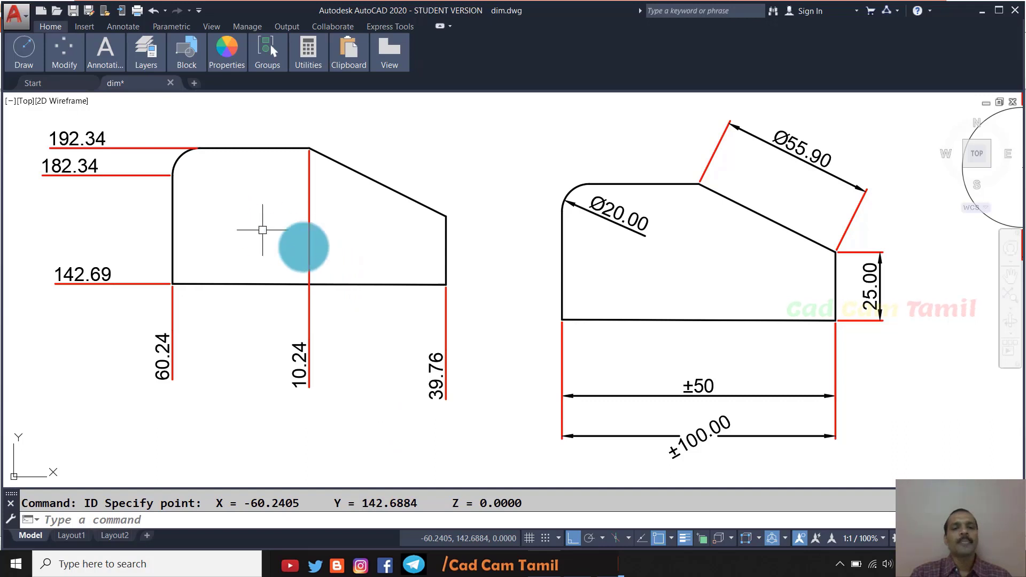
pyautogui.press('Return')
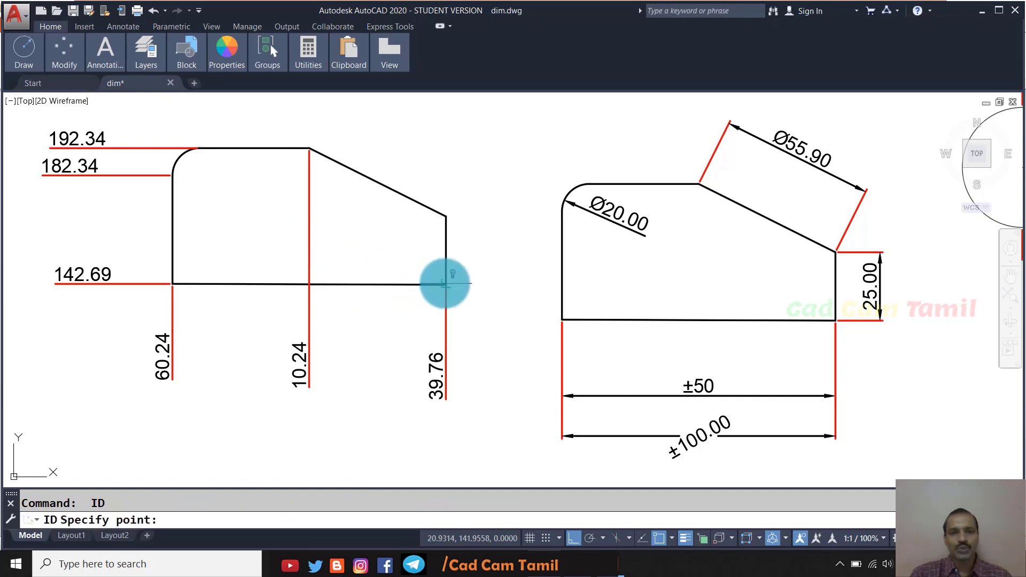
pyautogui.click(446, 284)
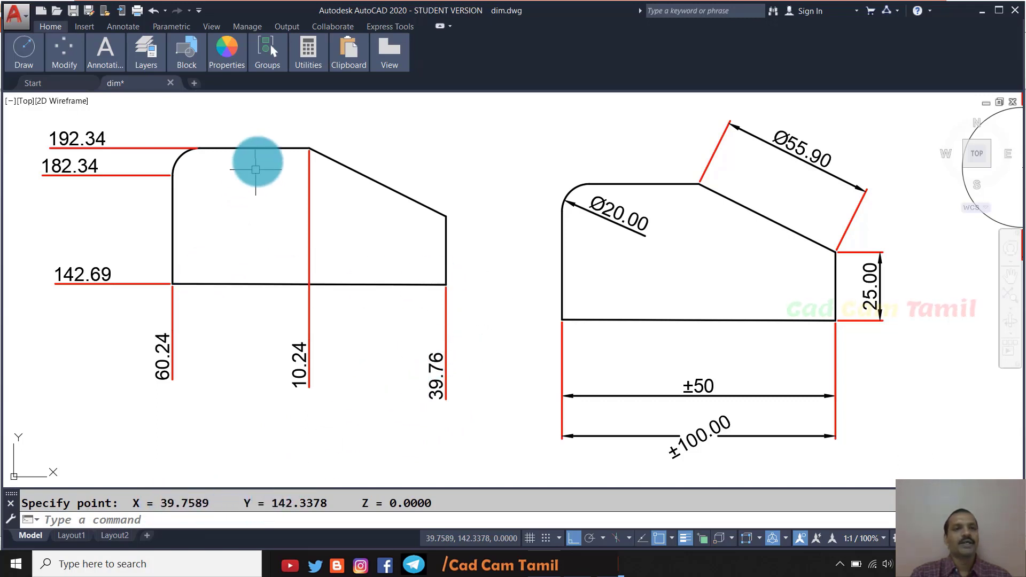
pyautogui.press('Return')
pyautogui.click(309, 147)
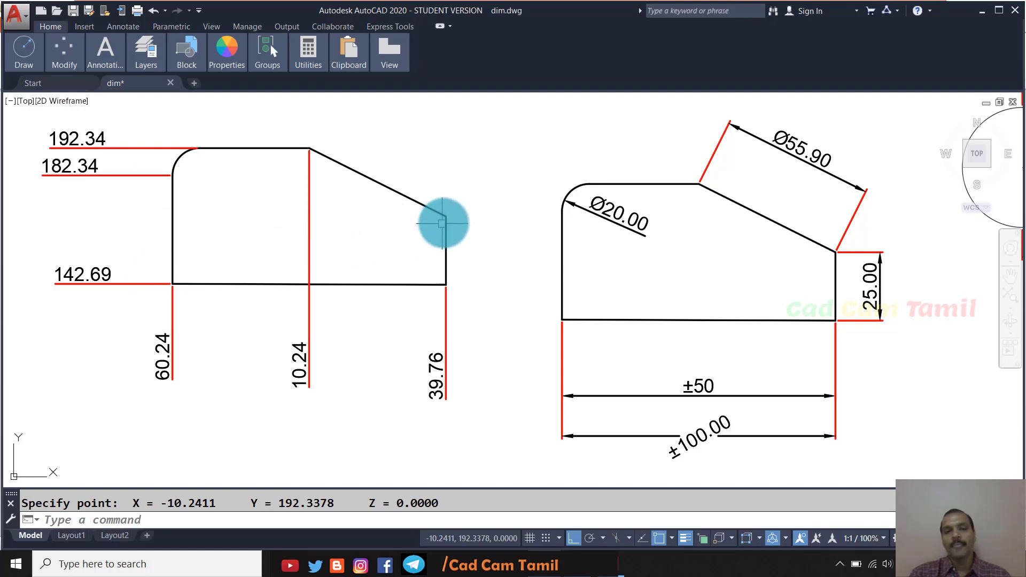
pyautogui.scroll(-3, 602, 274)
# - Copy the six-edge left profile from its lower-left corner to point 0,0
pyautogui.scroll(3, 602, 274)
pyautogui.write('co')
pyautogui.press('Return')
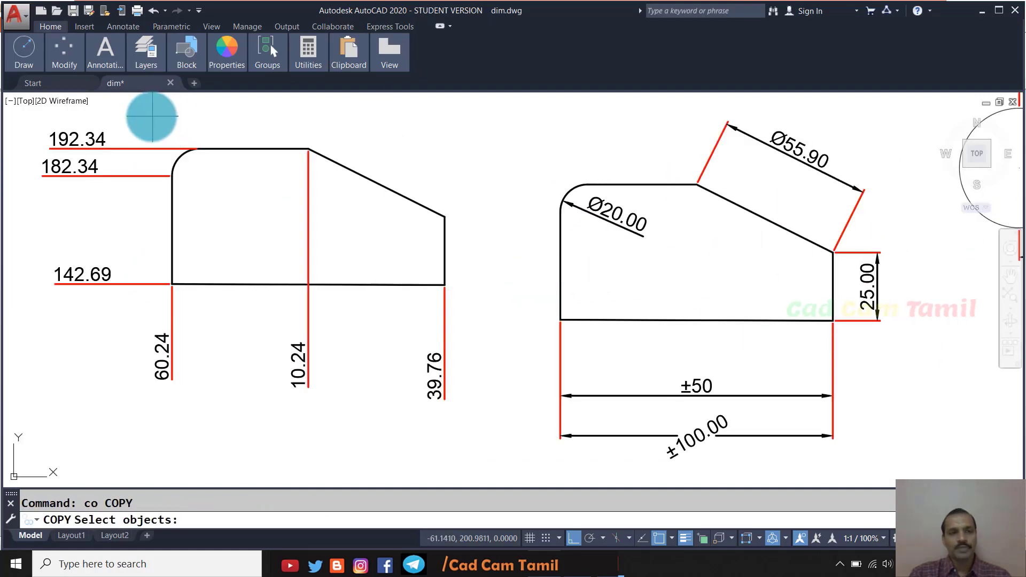
pyautogui.click(151, 115)
pyautogui.click(459, 287)
pyautogui.press('Return')
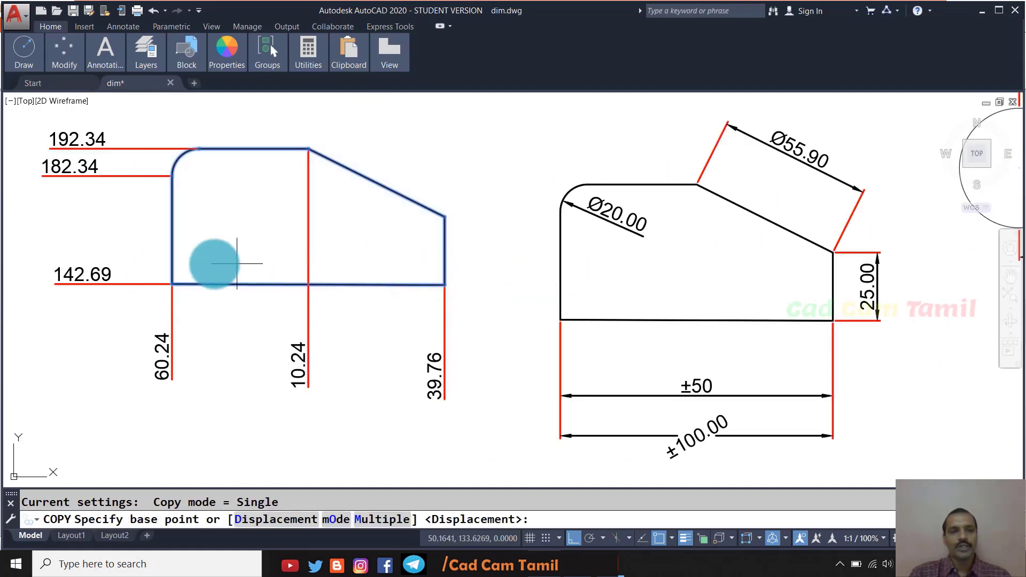
pyautogui.click(172, 284)
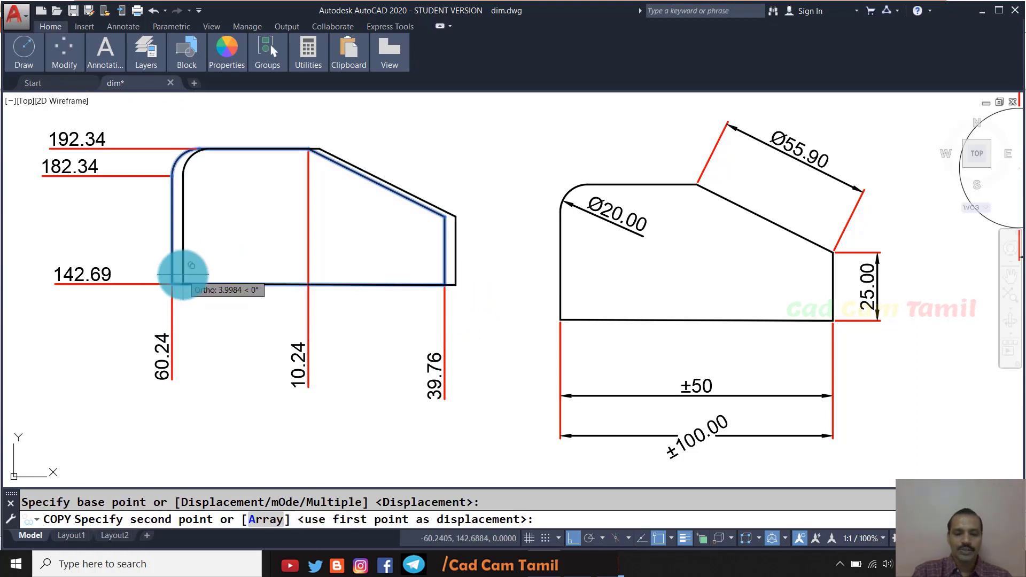
pyautogui.press('Return')
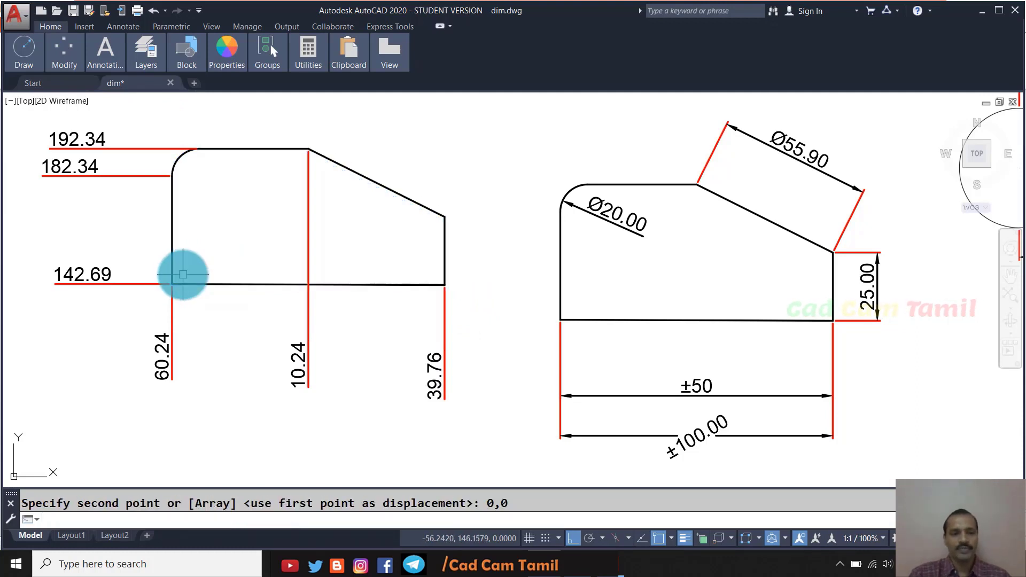
pyautogui.scroll(-5, 312, 270)
pyautogui.scroll(5, 299, 310)
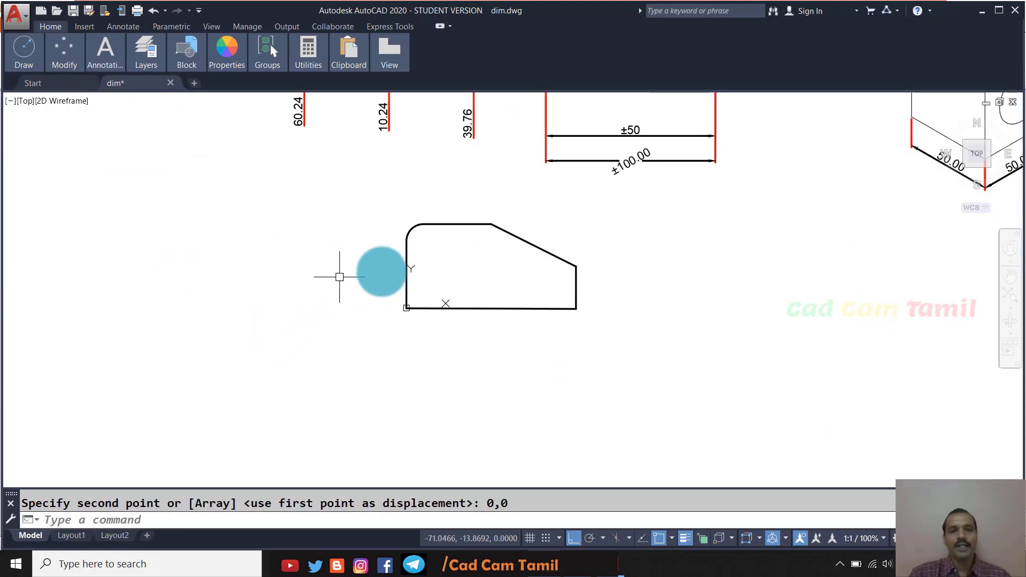
pyautogui.scroll(4, 468, 271)
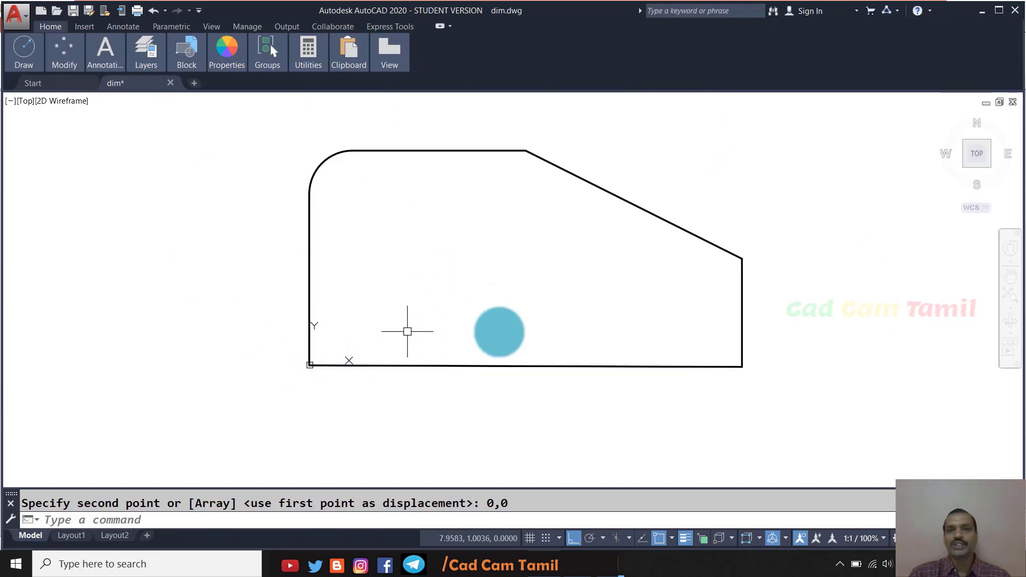
pyautogui.press('Escape')
# - Add 0.00 X and 0.00 Y ordinate dimensions at the copy's origin corner
pyautogui.write('d')
pyautogui.press('BackSpace')
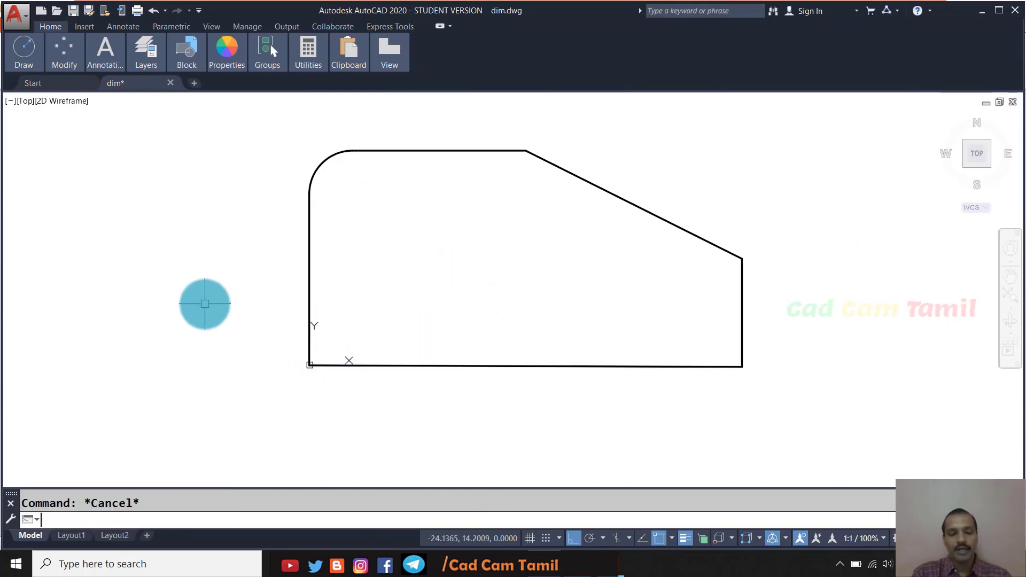
pyautogui.write('or')
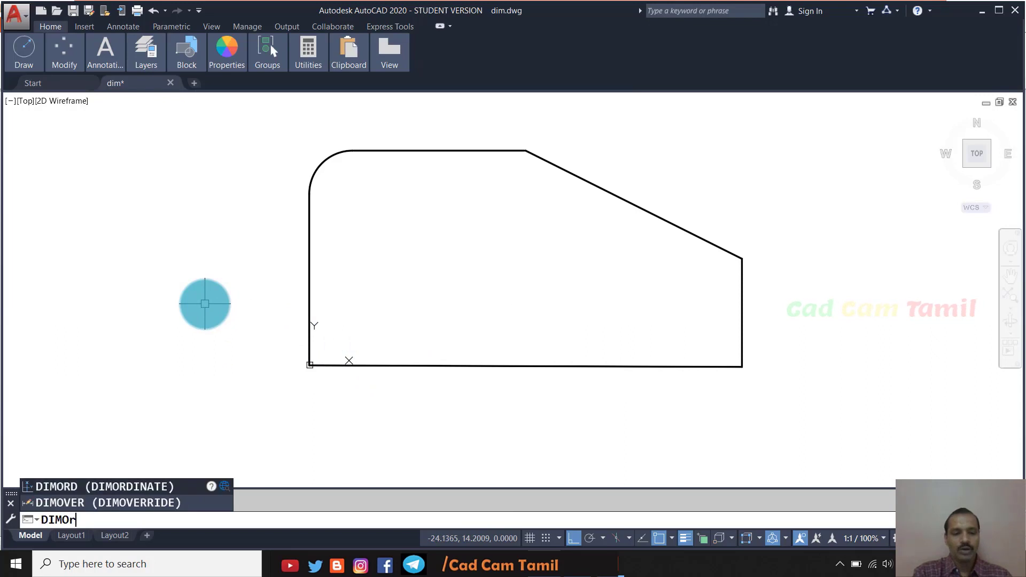
pyautogui.write('di')
pyautogui.press('Return')
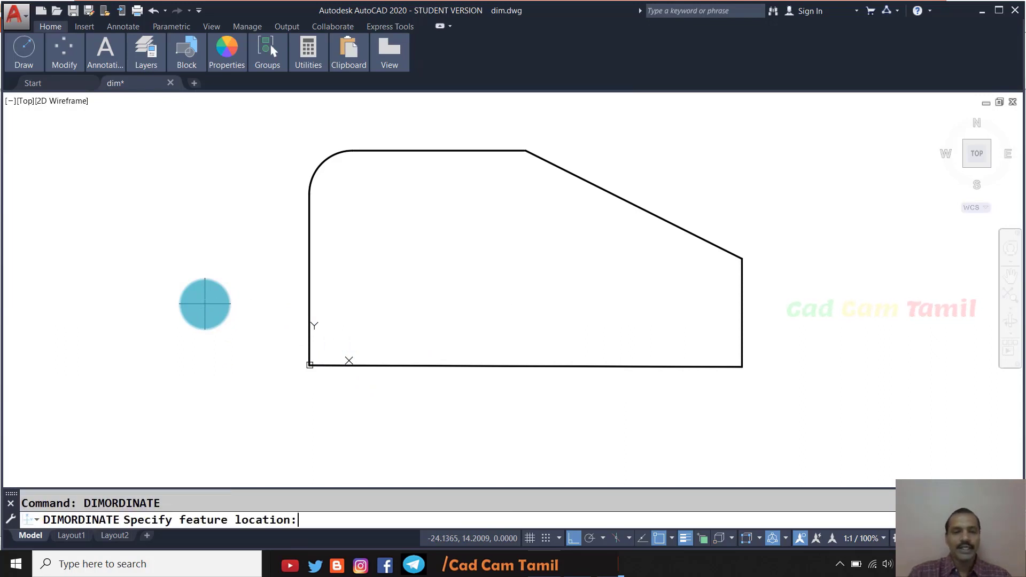
pyautogui.click(310, 365)
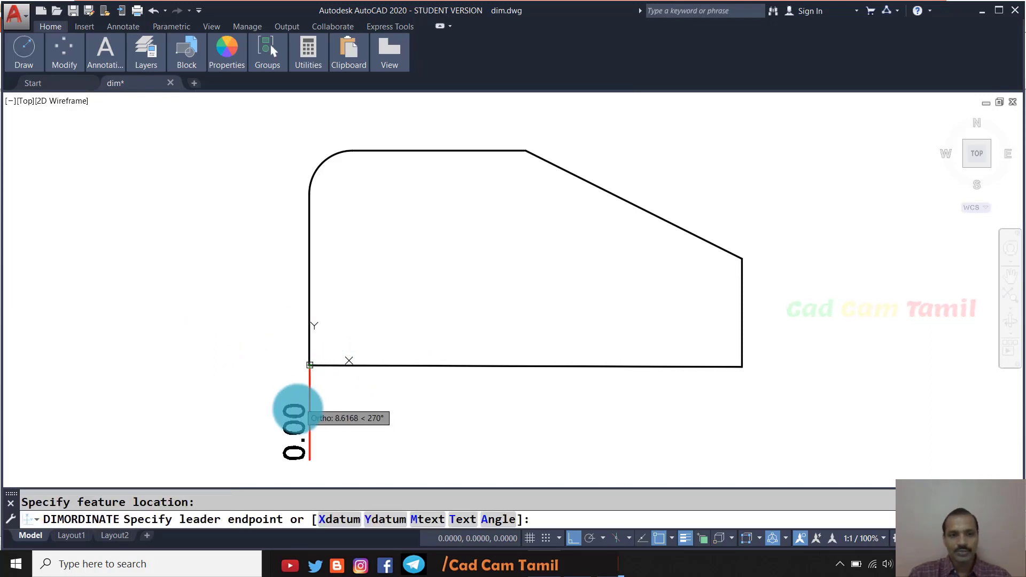
pyautogui.click(292, 412)
pyautogui.press('Return')
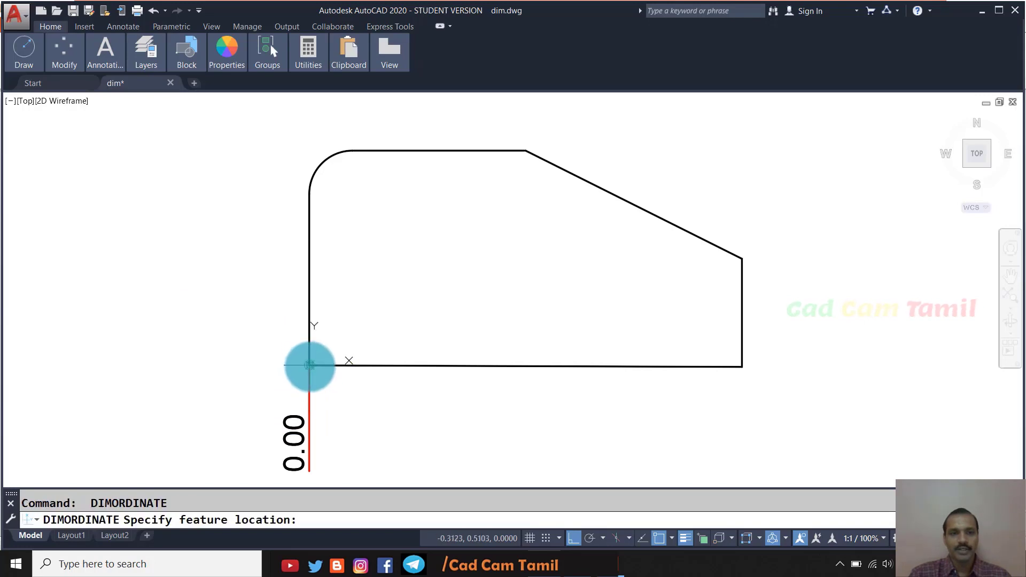
pyautogui.click(309, 365)
pyautogui.click(245, 365)
# - Start a 0.35 Y ordinate dimension at the copy's lower-right corner
pyautogui.press('Return')
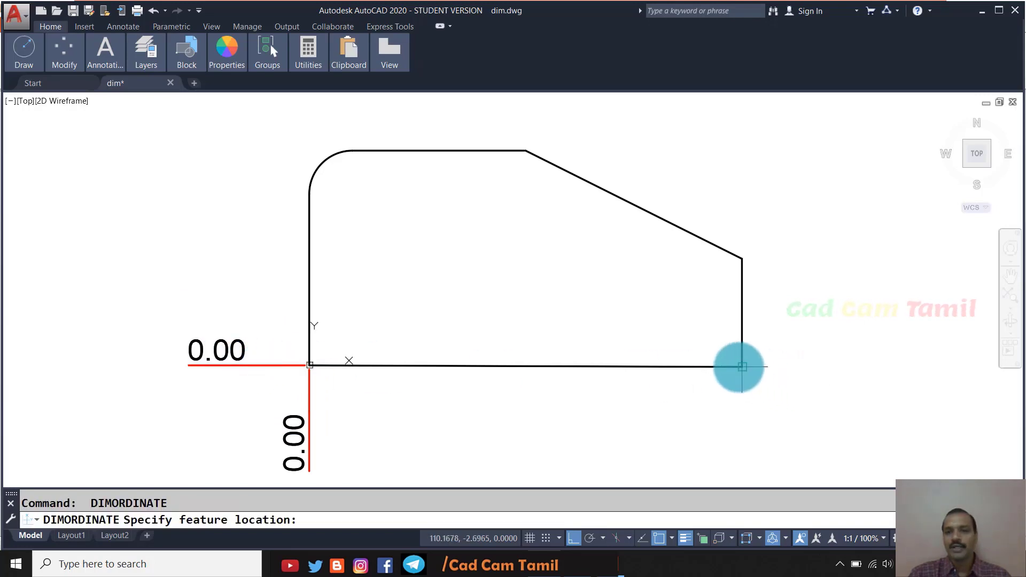
pyautogui.click(742, 366)
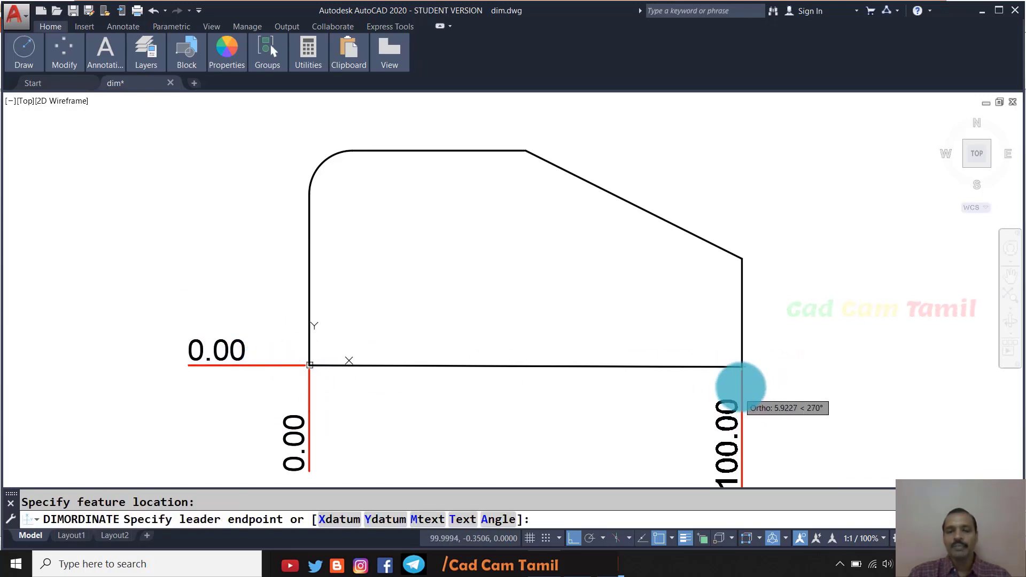
pyautogui.scroll(-2, 722, 347)
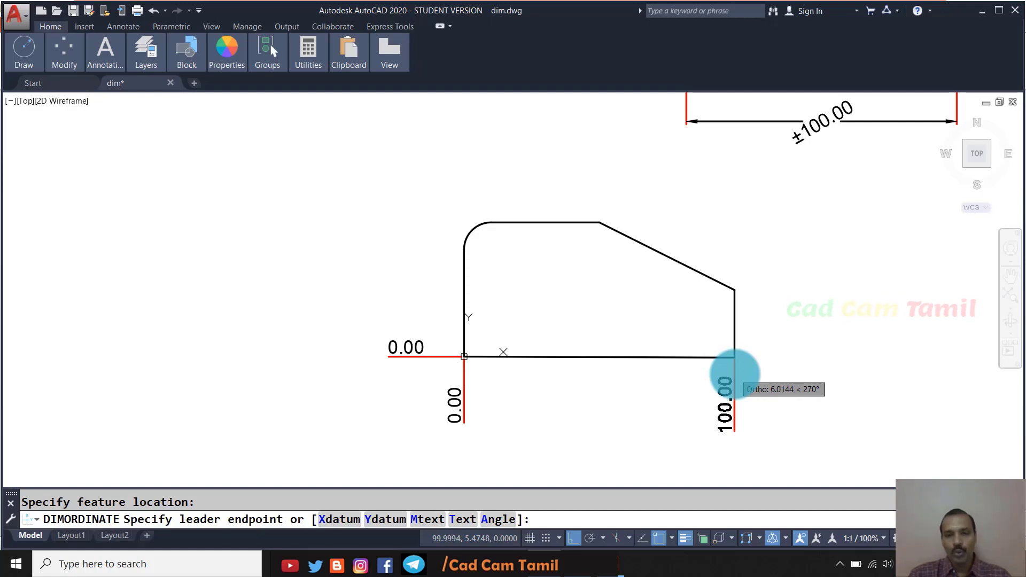
pyautogui.write('y')
pyautogui.press('Return')
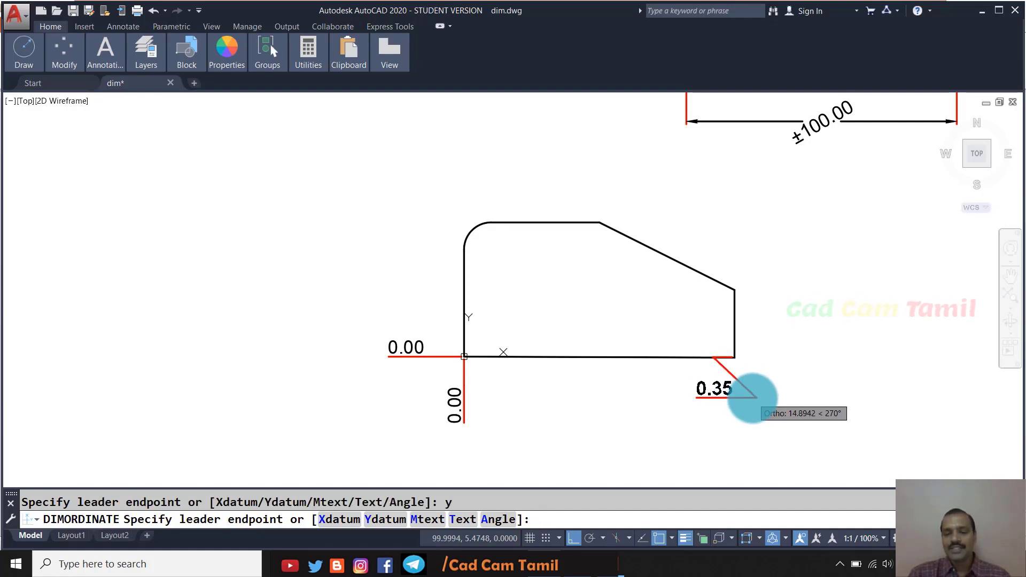
pyautogui.scroll(2, 755, 398)
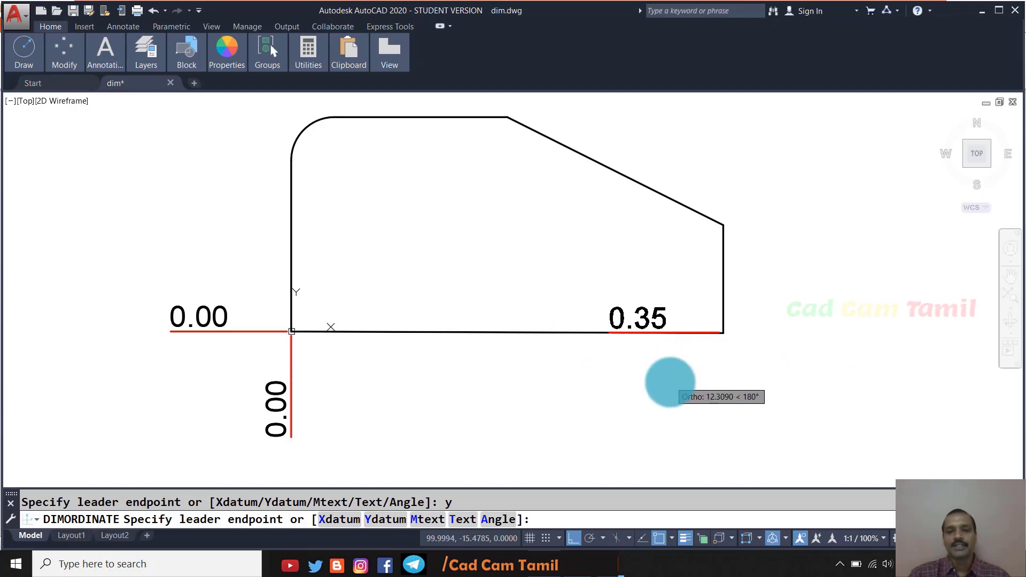
# - Place the jogged 0.35 ordinate and add a 100.00 X ordinate at the slope's right corner
pyautogui.click(670, 400)
pyautogui.press('Return')
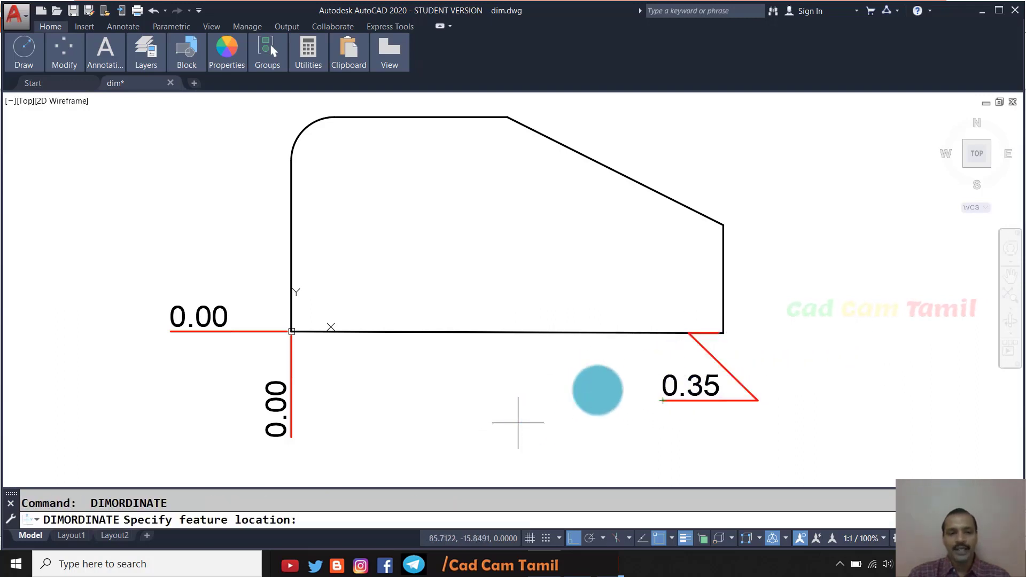
pyautogui.click(723, 225)
pyautogui.write('x')
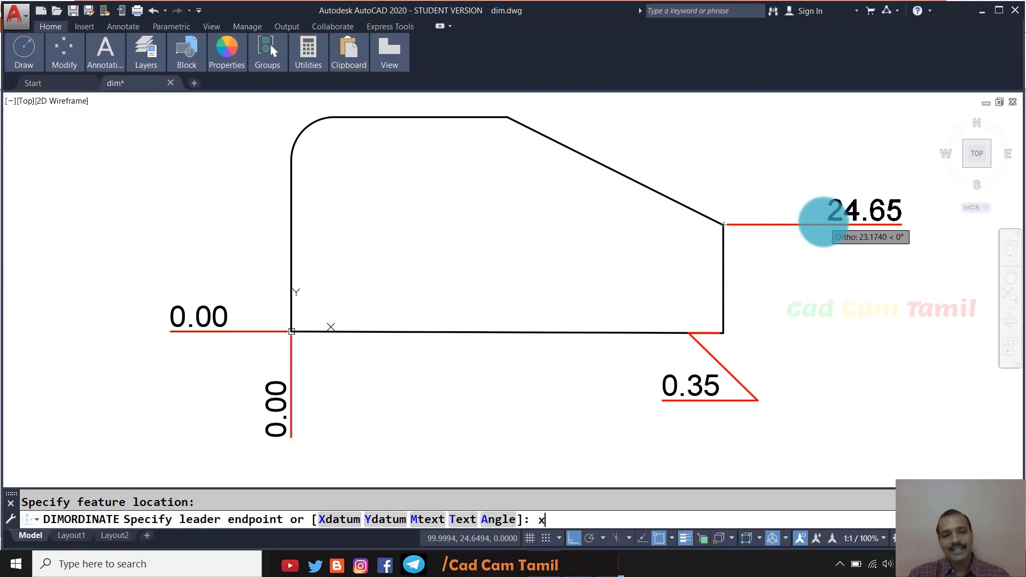
pyautogui.press('Return')
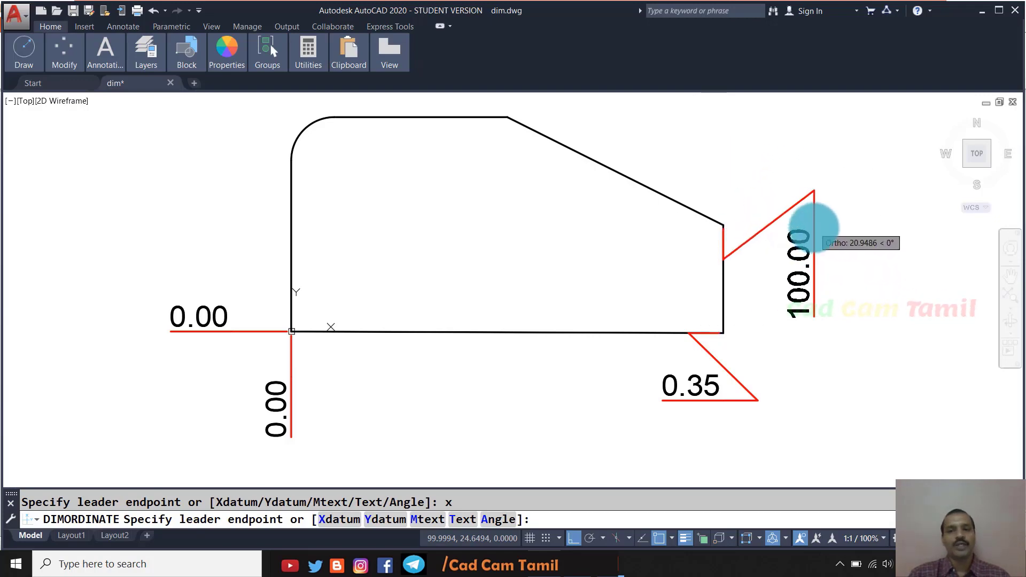
pyautogui.click(813, 227)
# - Add the 39.65 Y ordinate at the fillet arc beside the part
pyautogui.press('Return')
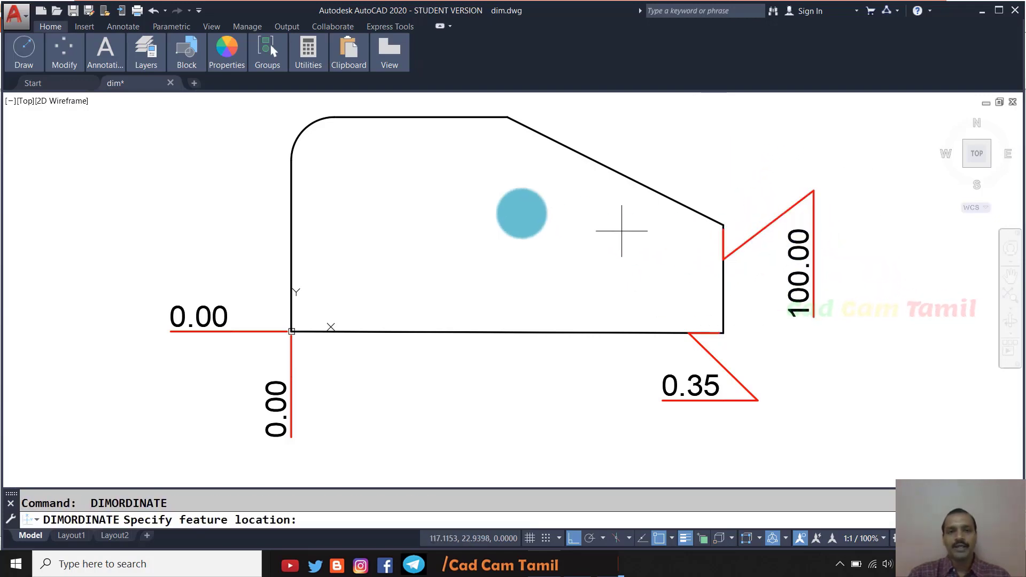
pyautogui.click(286, 155)
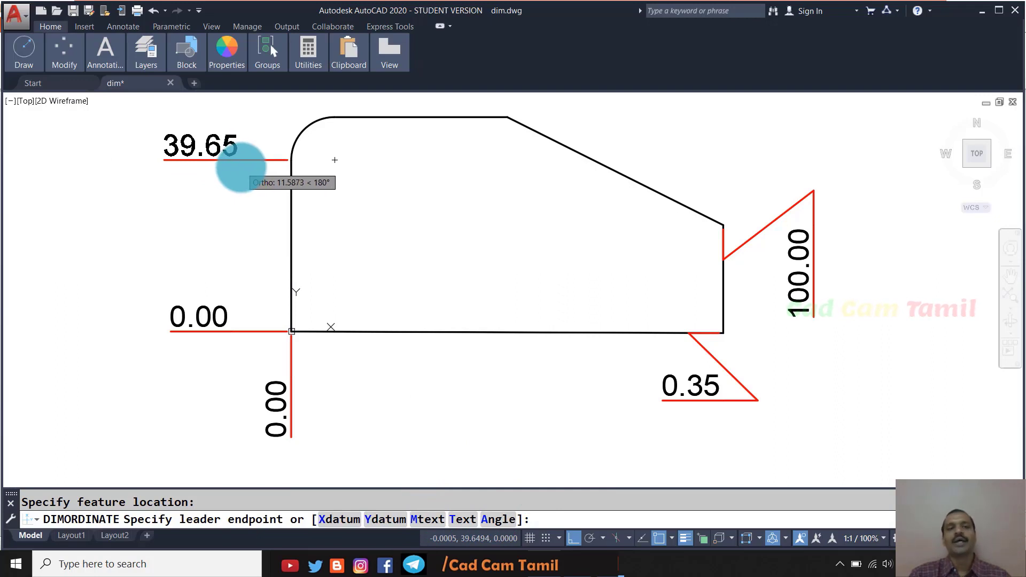
pyautogui.click(335, 159)
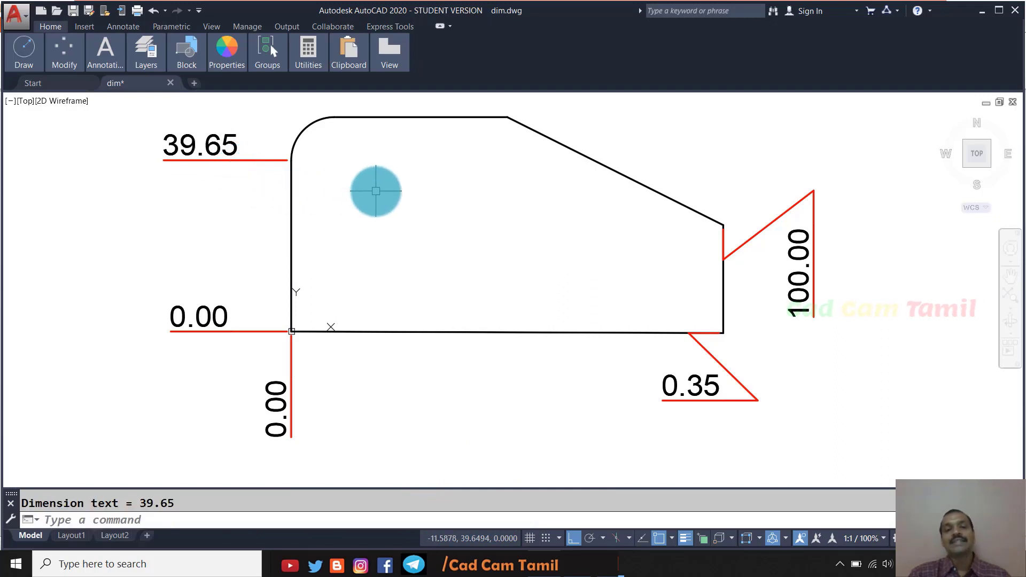
# - Zoom out and back in to bring the second profile with the large curved edge into view
pyautogui.scroll(-2, 375, 190)
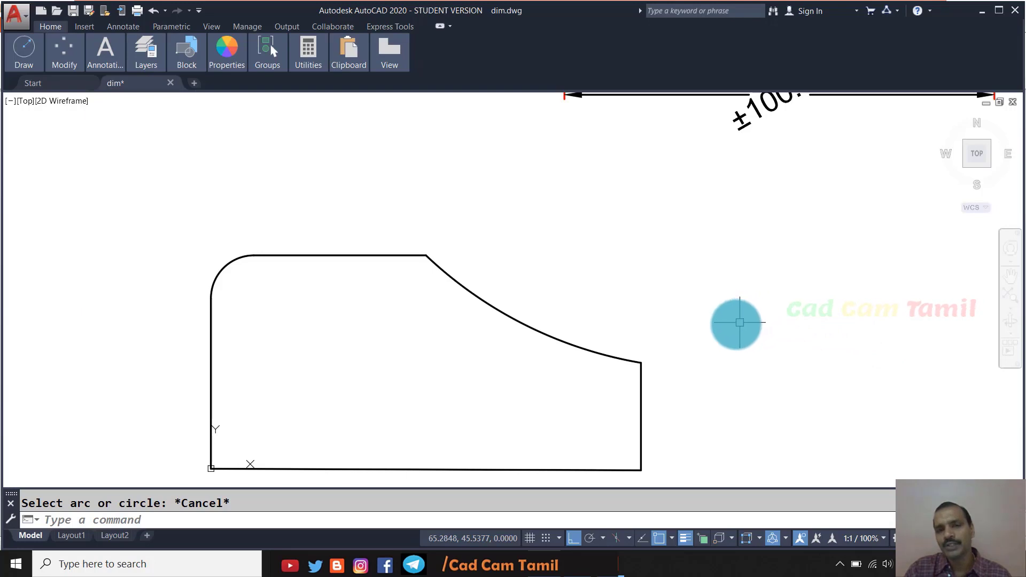
pyautogui.scroll(-2, 735, 323)
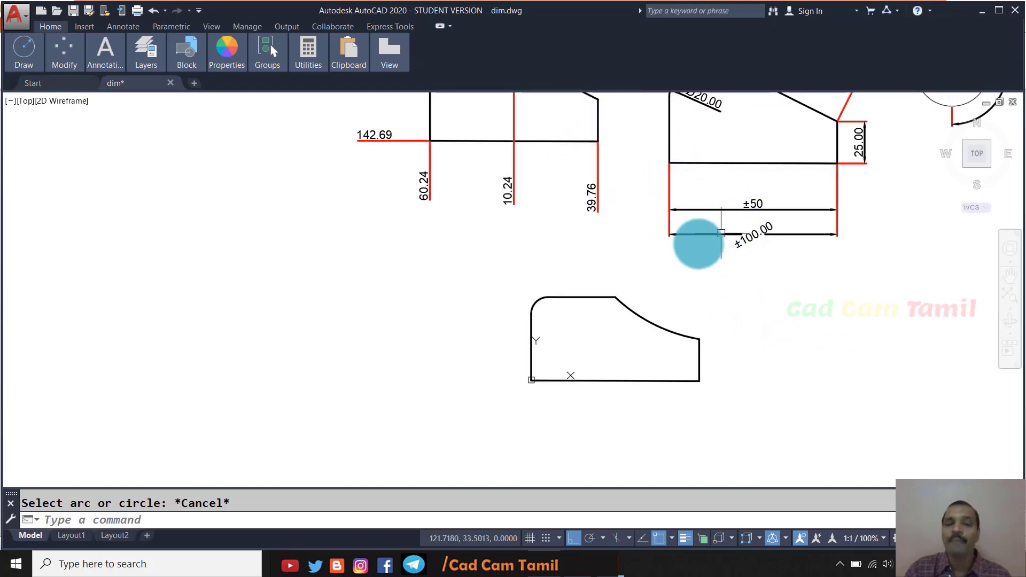
pyautogui.scroll(2, 555, 299)
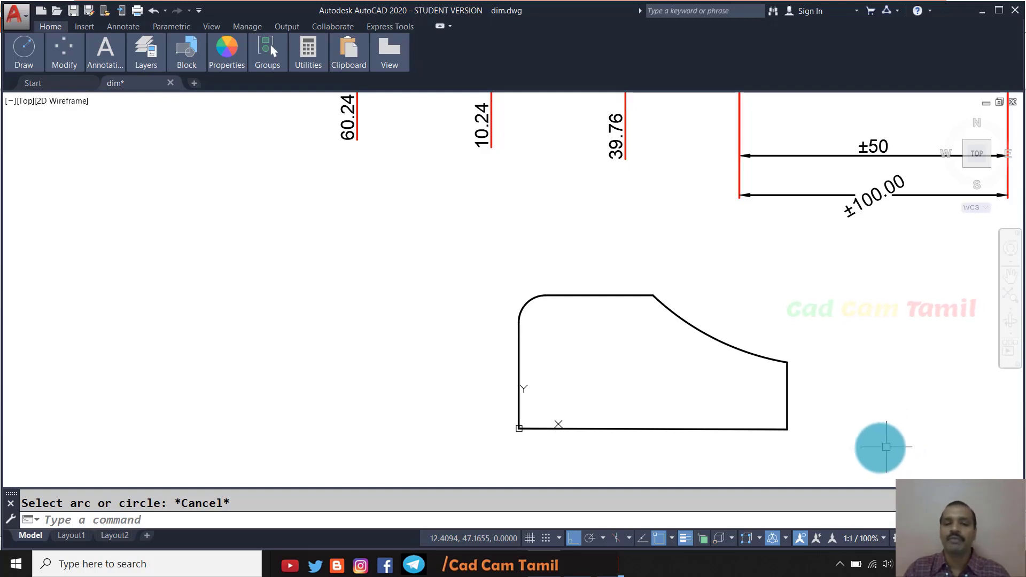
pyautogui.scroll(2, 881, 458)
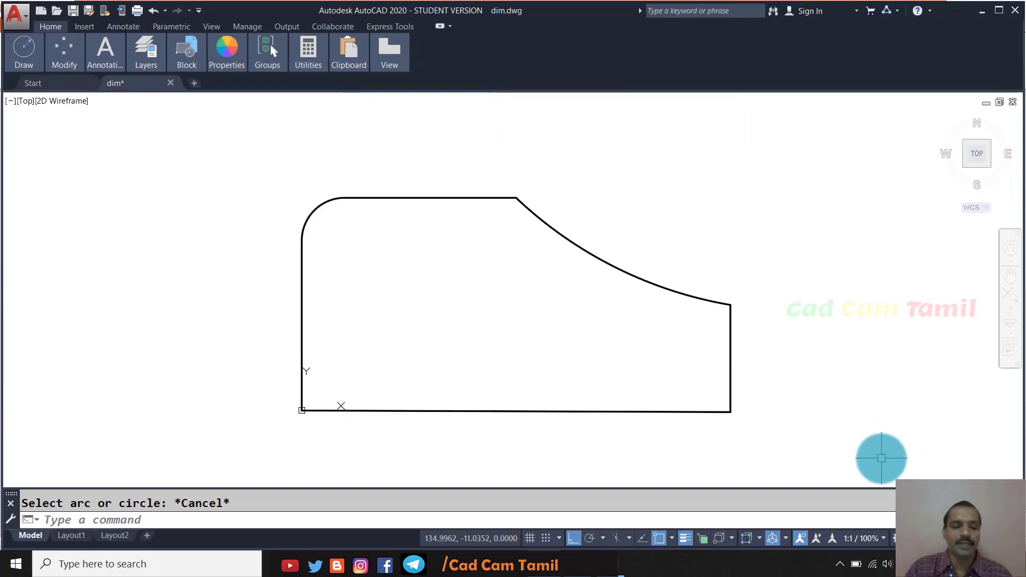
pyautogui.write('d')
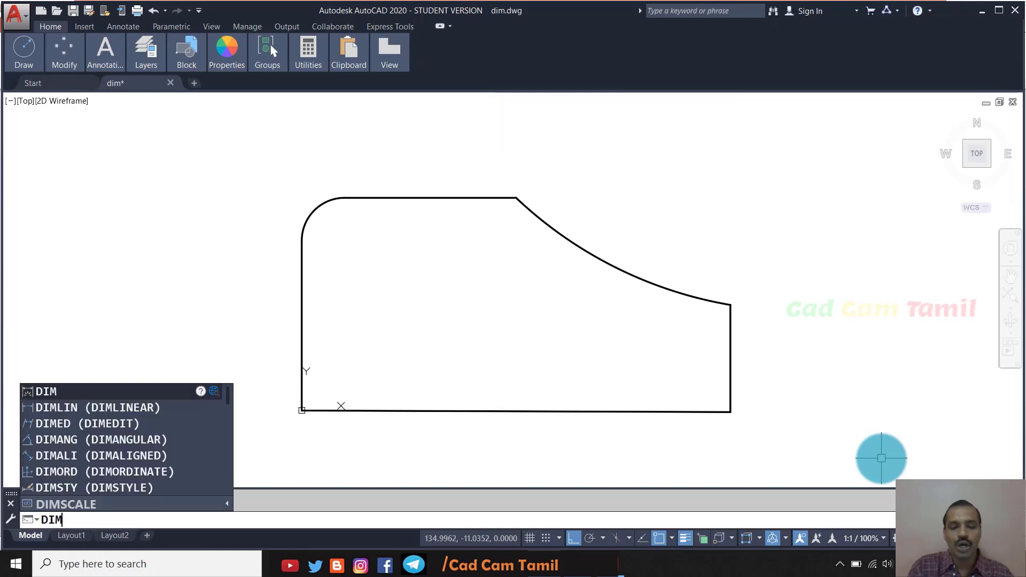
pyautogui.write('Jogg')
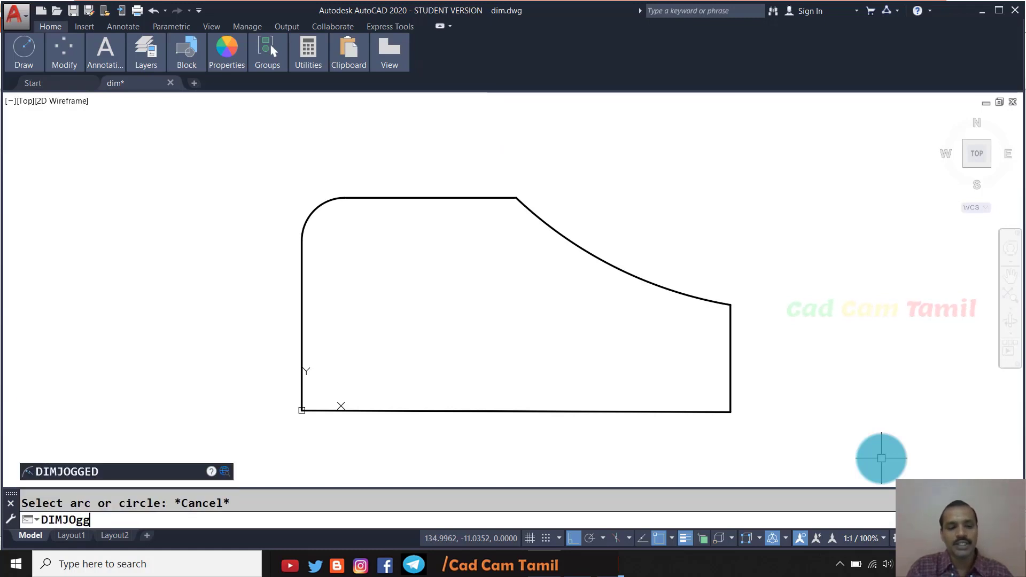
pyautogui.write('ed')
pyautogui.press('Return')
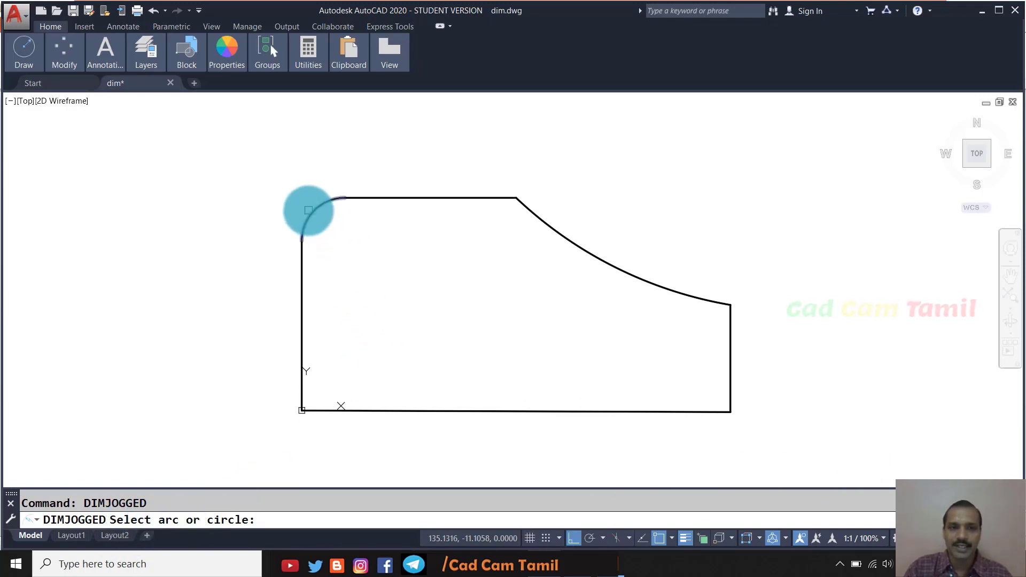
pyautogui.click(310, 214)
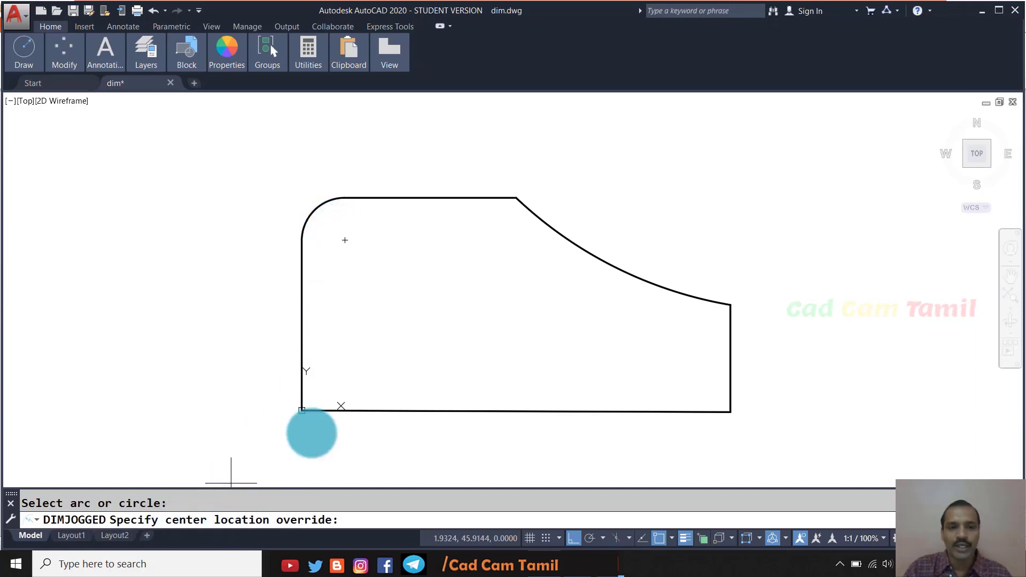
pyautogui.click(345, 240)
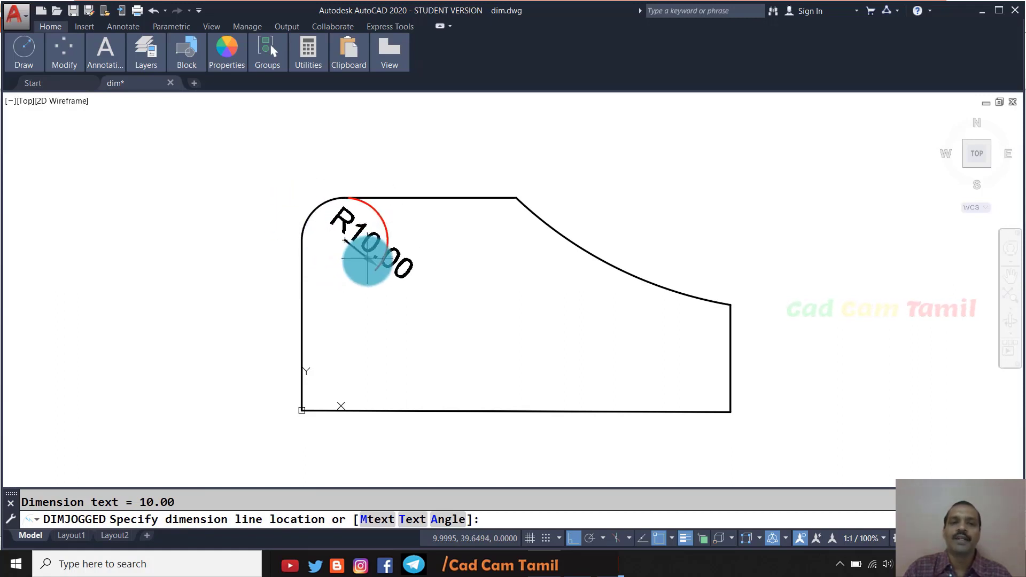
pyautogui.click(294, 213)
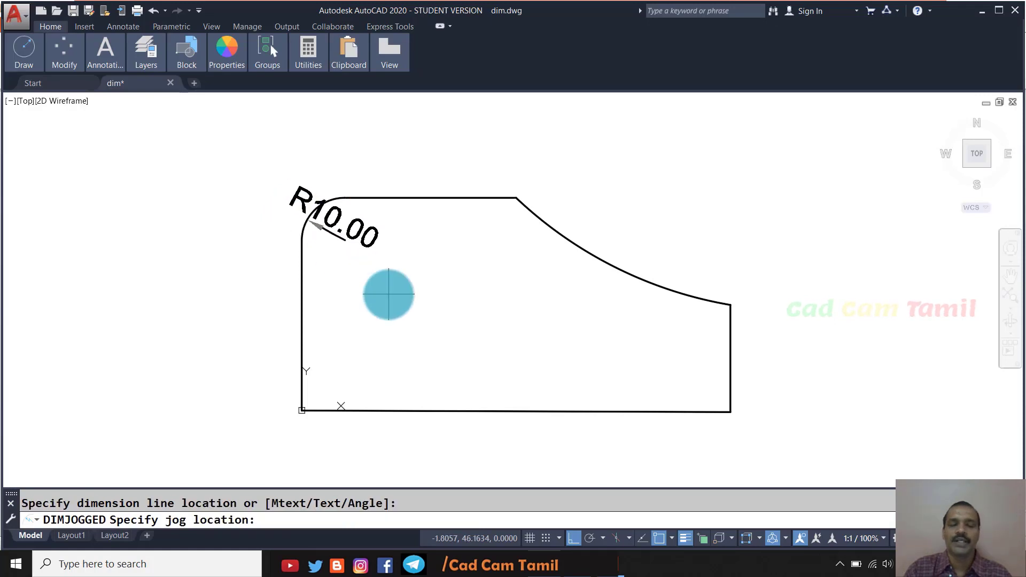
pyautogui.press('Escape')
pyautogui.press('Return')
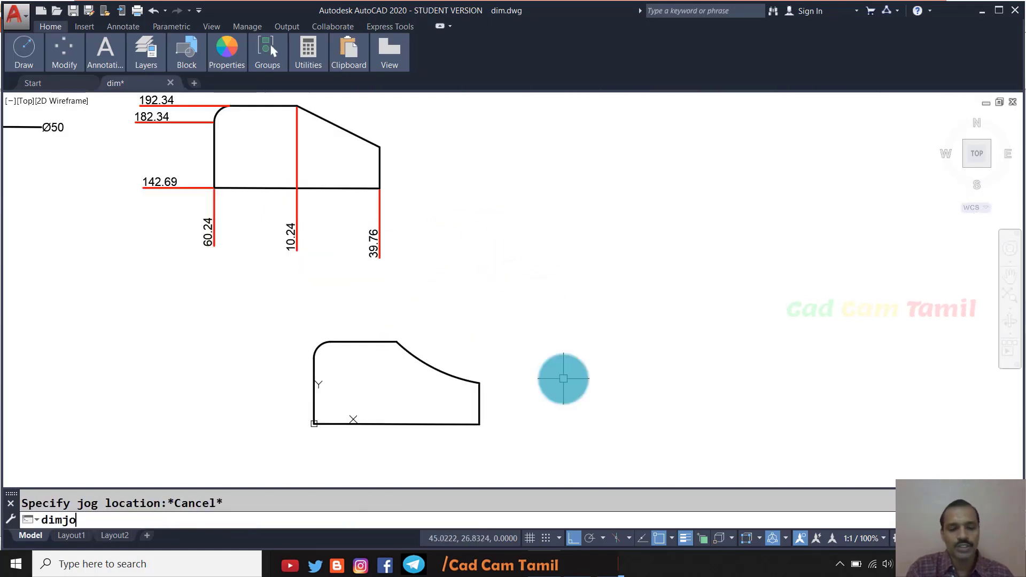
# - Add a jogged R96.22 radius dimension to the large arc with a substitute centre above it
pyautogui.write('d')
pyautogui.press('Return')
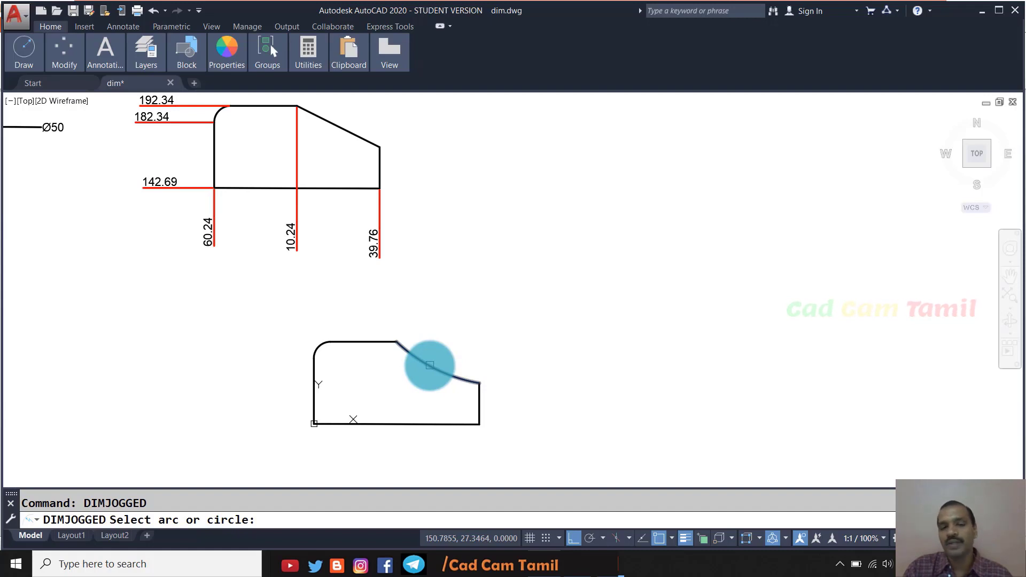
pyautogui.click(430, 366)
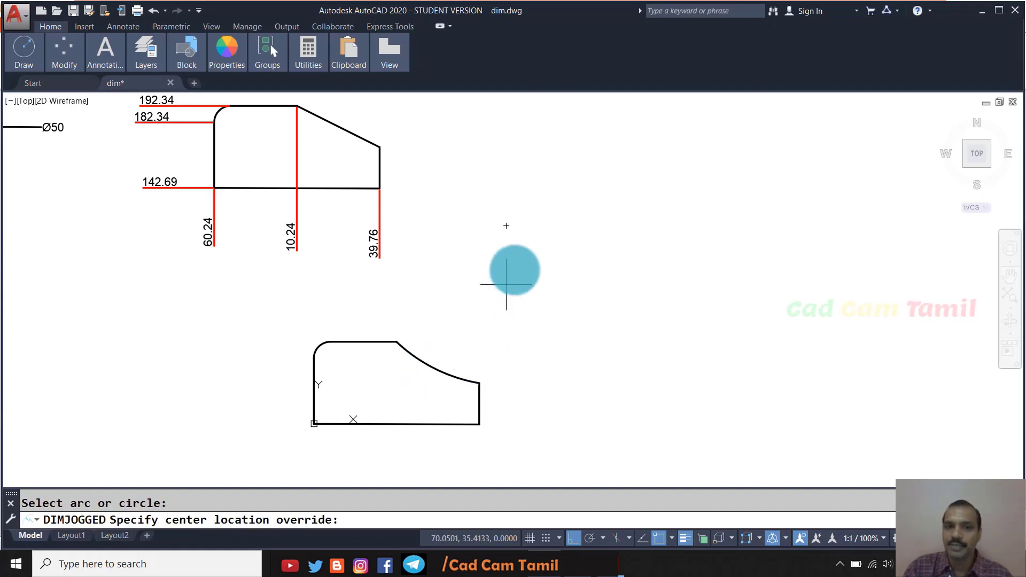
pyautogui.click(505, 225)
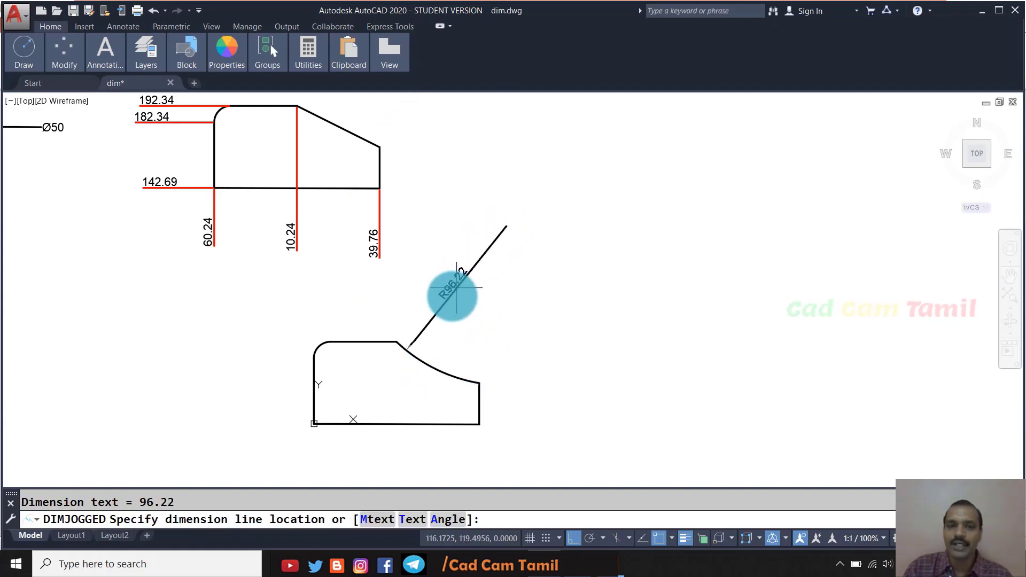
pyautogui.click(441, 324)
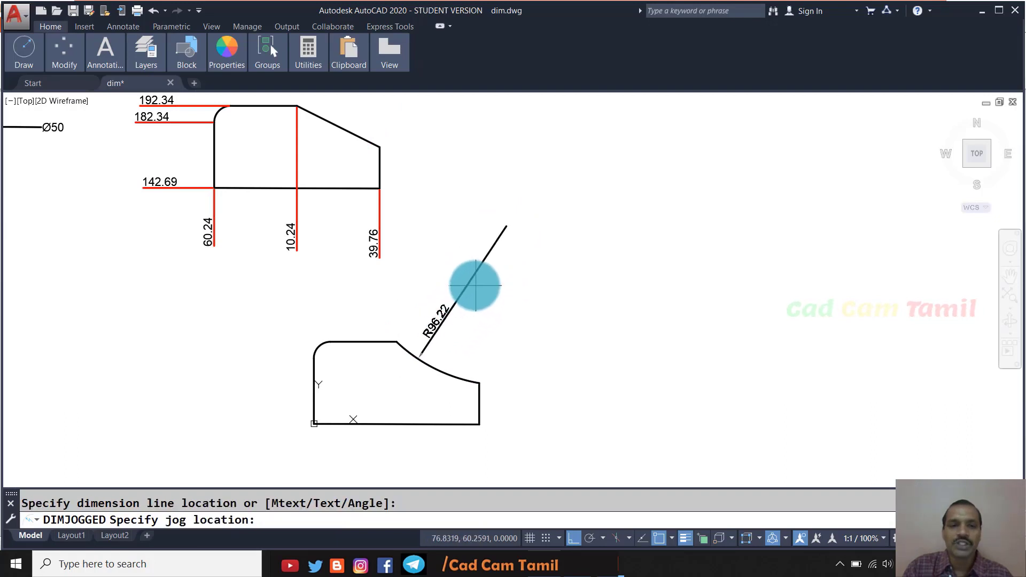
pyautogui.click(475, 279)
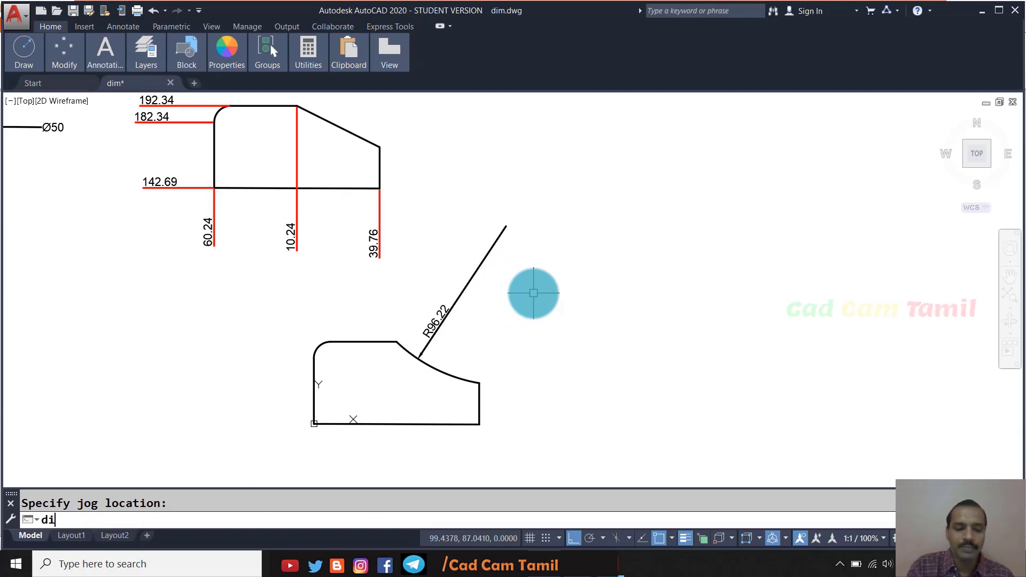
# - Add a second jogged R96.22 radius dimension on the large arc with a zigzag jog
pyautogui.write('gg')
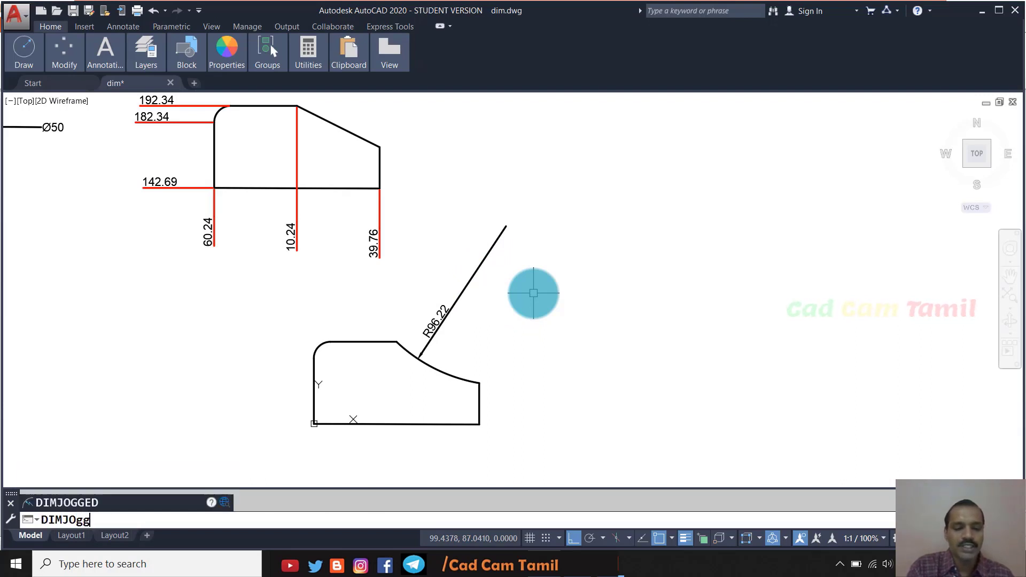
pyautogui.press('Return')
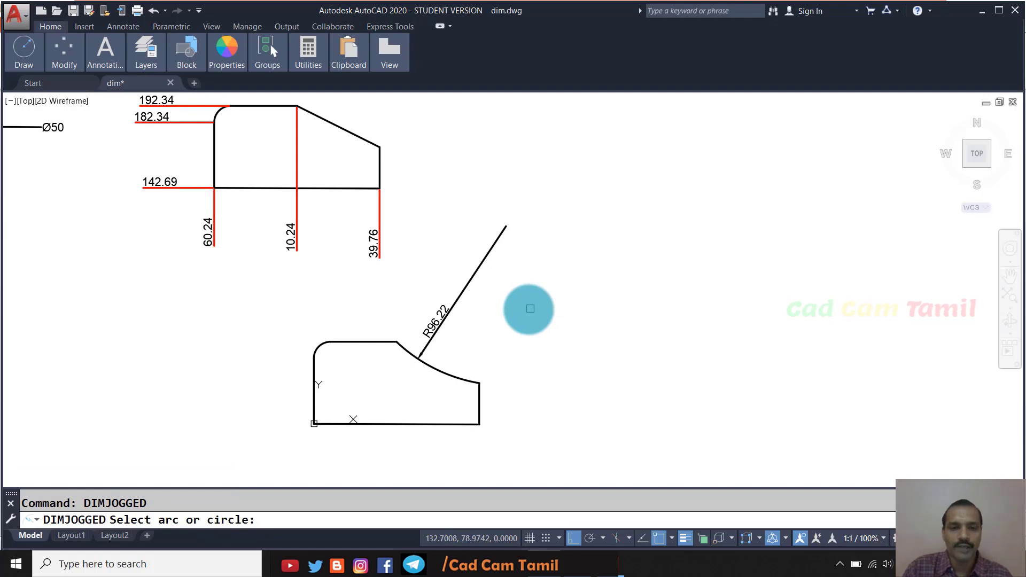
pyautogui.click(446, 370)
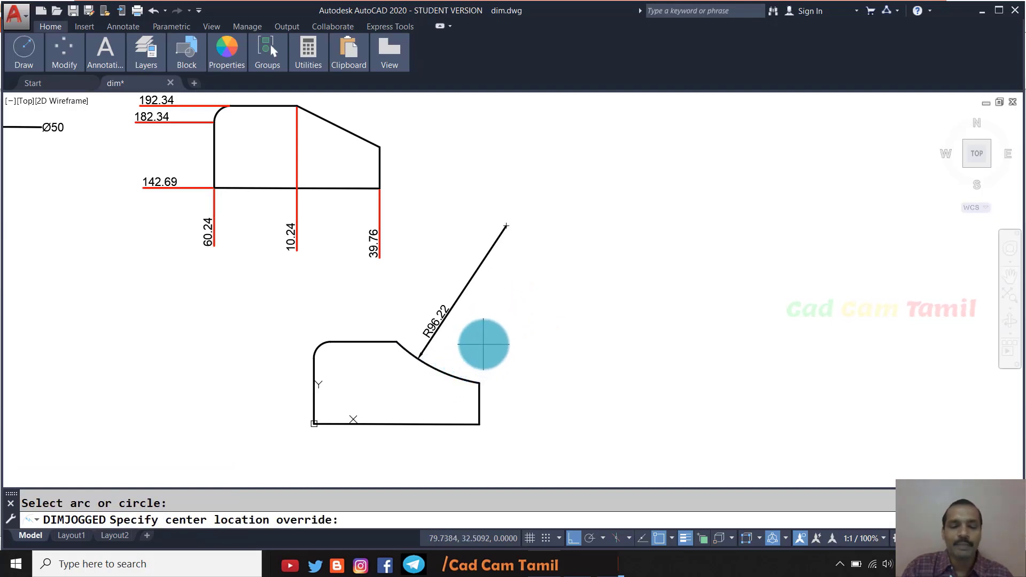
pyautogui.click(519, 288)
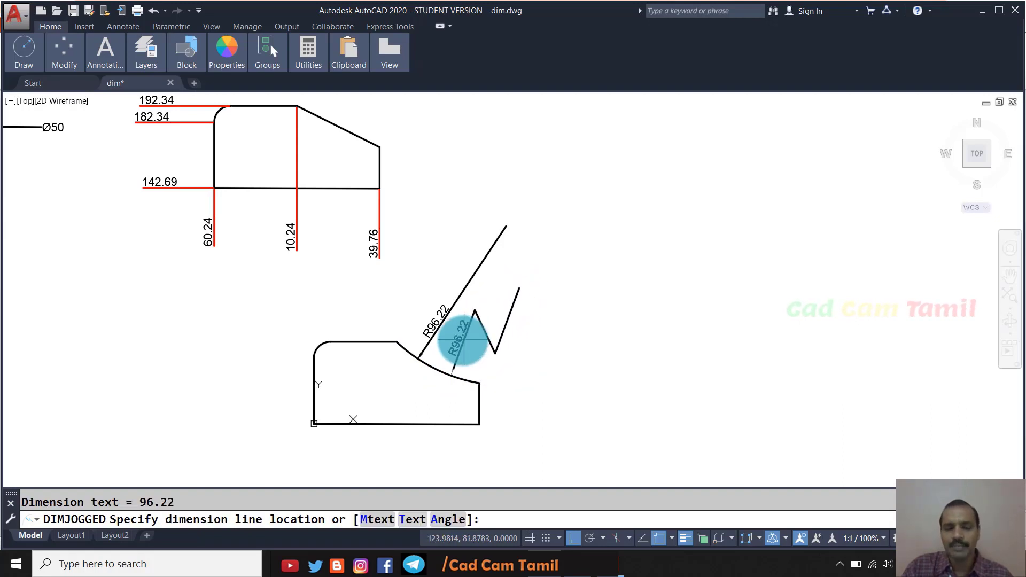
pyautogui.click(455, 343)
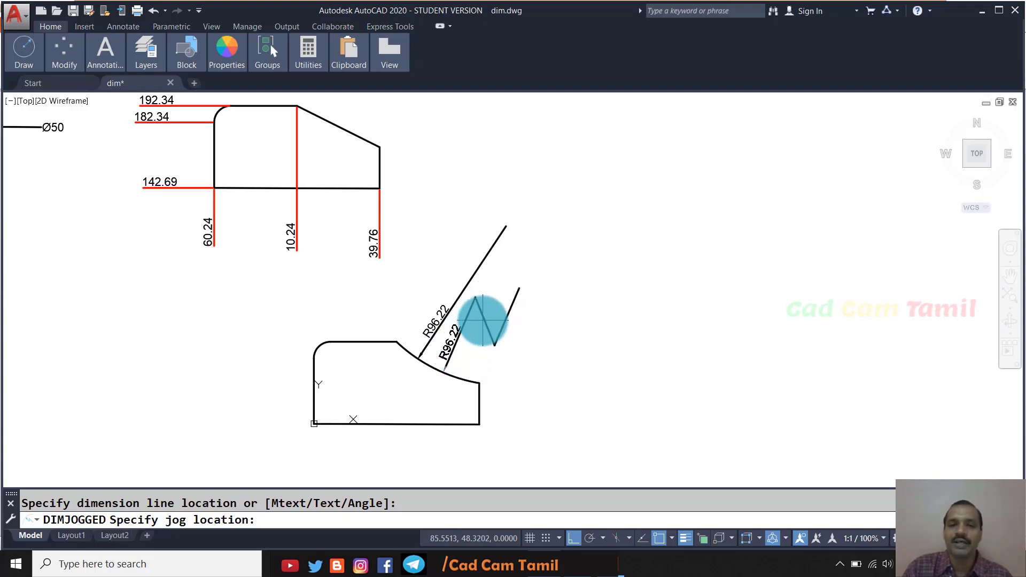
pyautogui.click(478, 326)
pyautogui.scroll(2, 487, 334)
pyautogui.scroll(2, 469, 337)
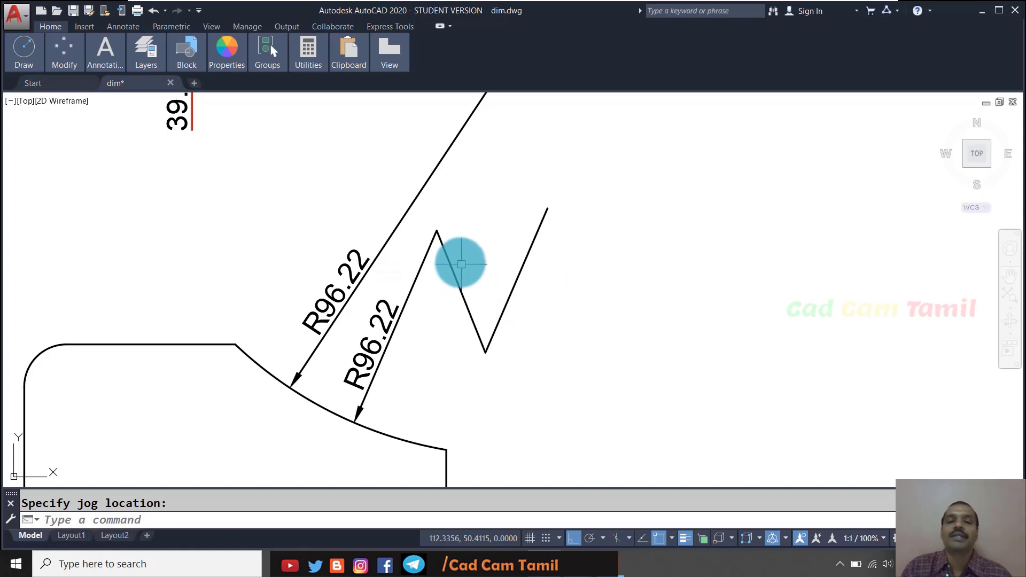
pyautogui.scroll(-2, 544, 248)
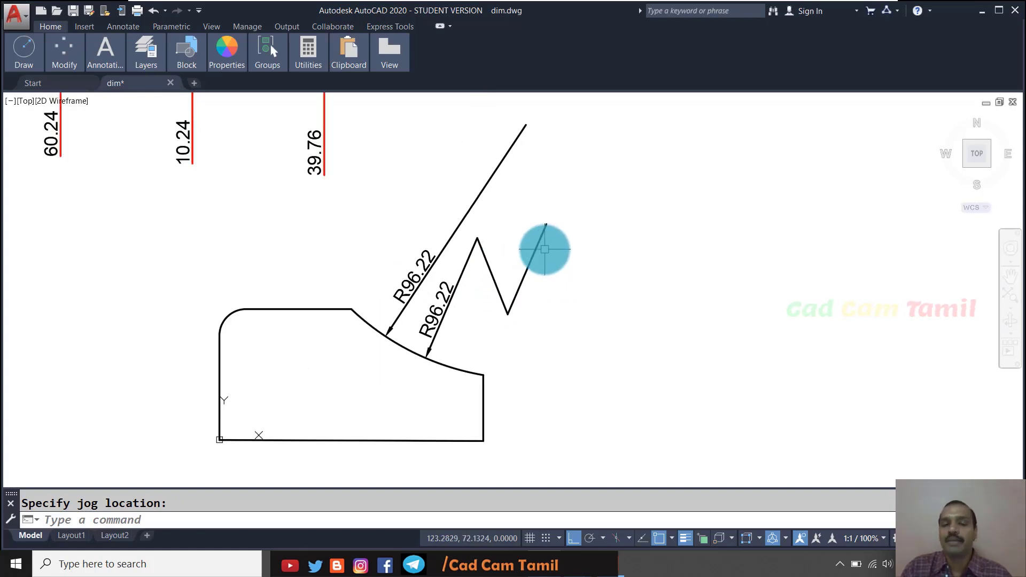